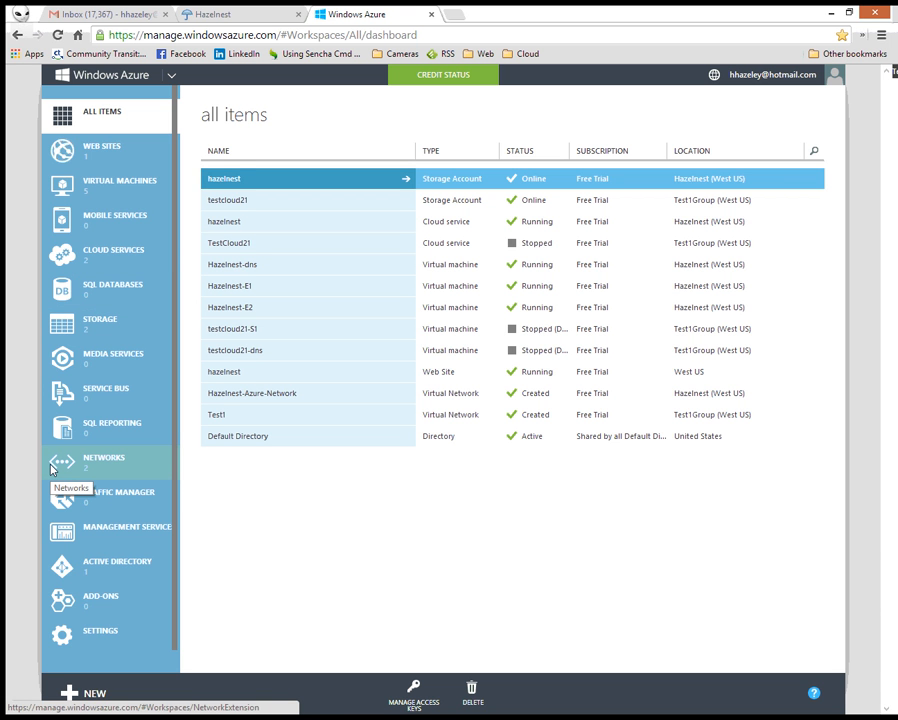
- Show the Virtual Machines page listing the five instances and their running or stopped status
{"action": "left_click", "coordinate": [122, 188]}
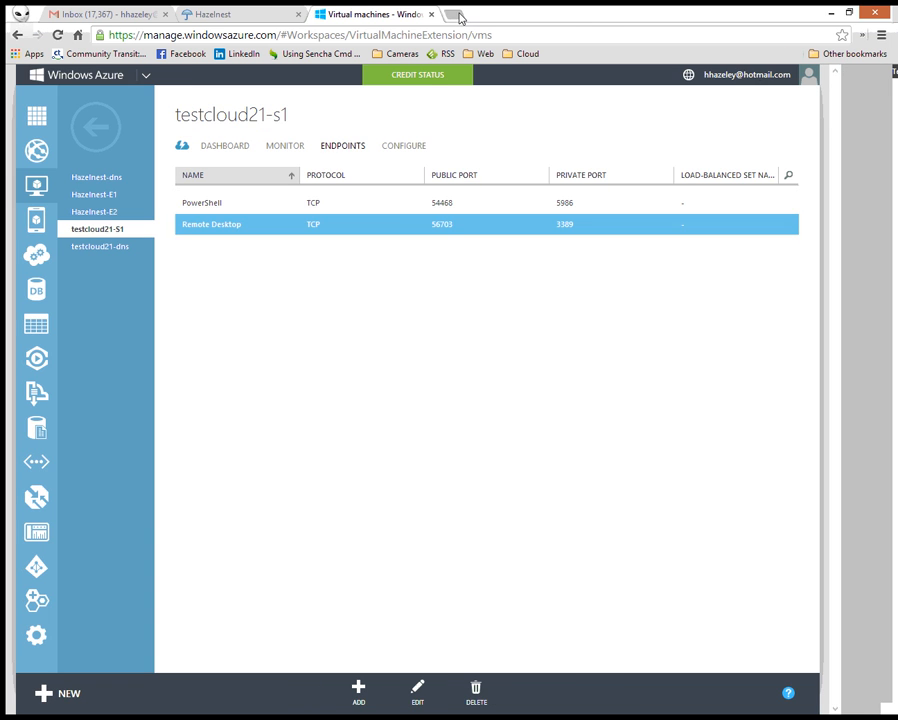
{"action": "left_click", "coordinate": [452, 14]}
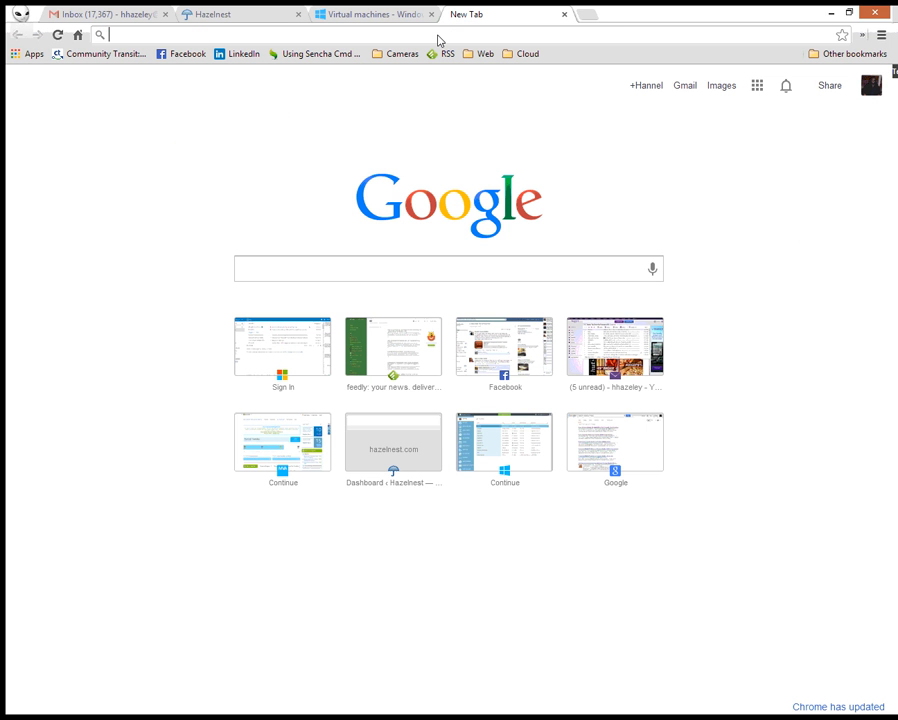
{"action": "type", "text": "https"}
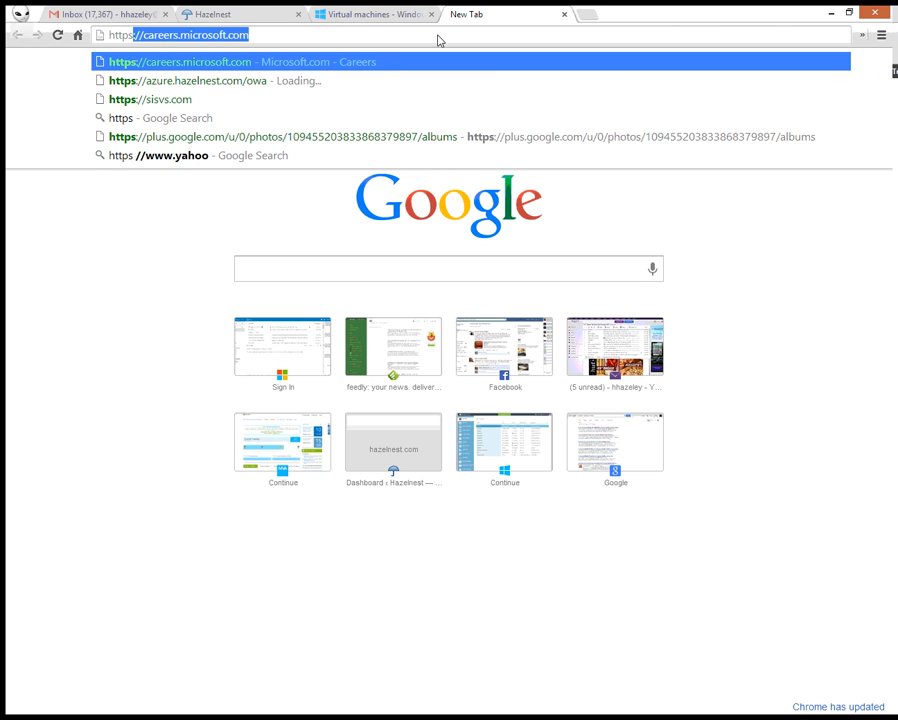
{"action": "type", "text": "://"}
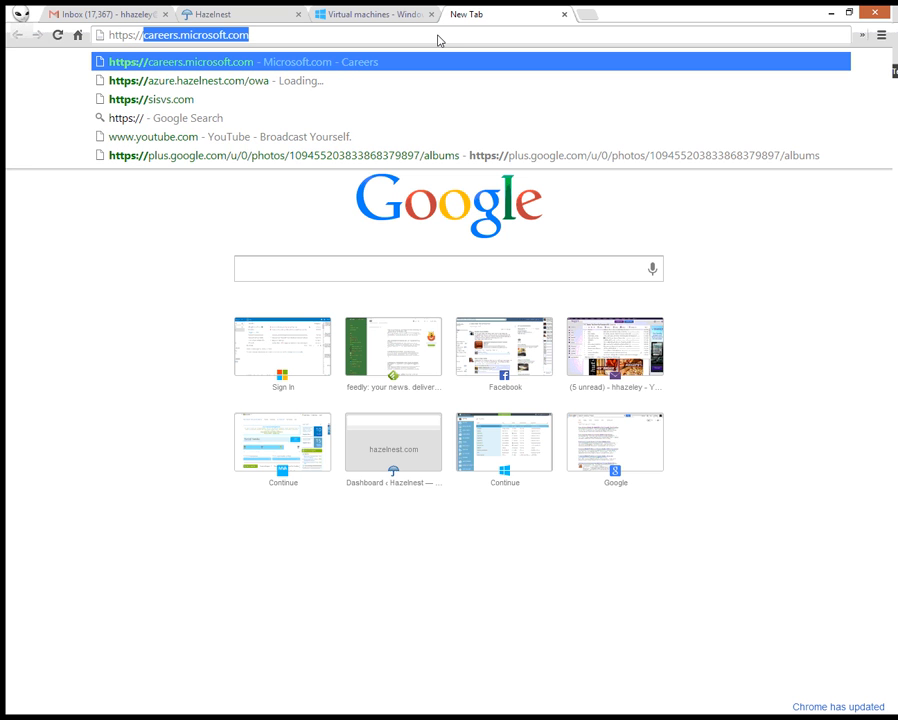
{"action": "key", "text": "Down"}
{"action": "key", "text": "Return"}
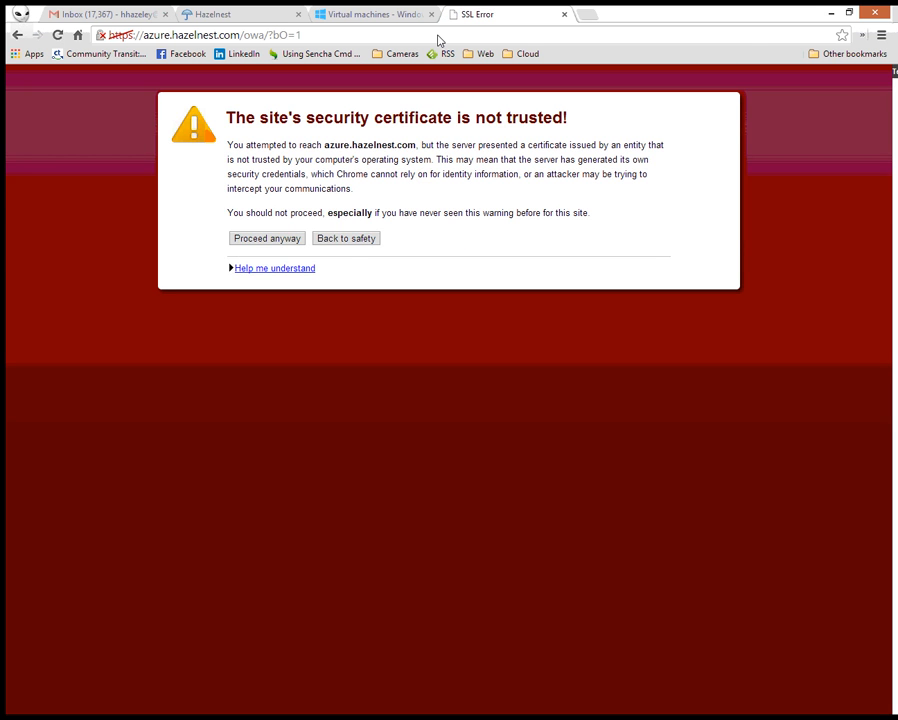
- Proceed past the certificate warning and sign in to Outlook Web App with the mailbox password
{"action": "left_click", "coordinate": [257, 242]}
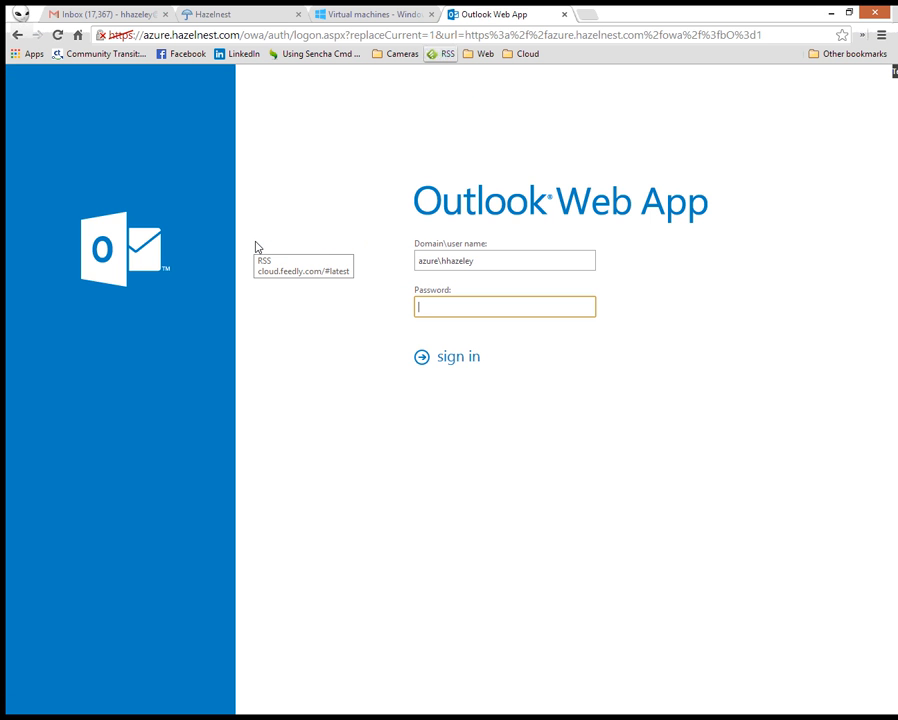
{"action": "type", "text": "•••••••"}
{"action": "key", "text": "Return"}
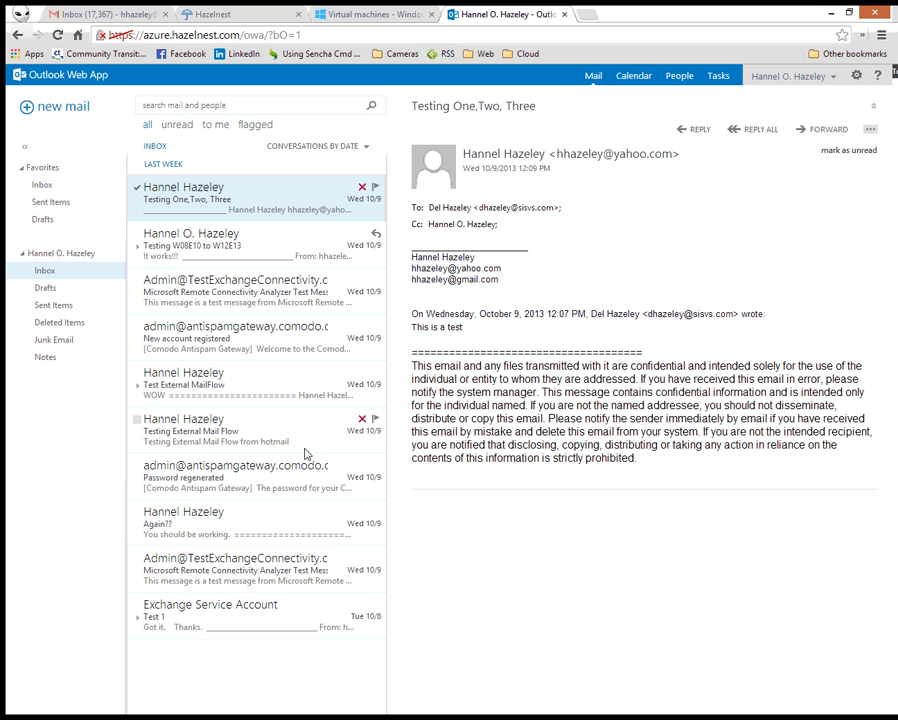
- Read the Testing W08E10 to W12E13, Remote Connectivity, Comodo welcome and external mail flow messages
{"action": "left_click", "coordinate": [258, 252]}
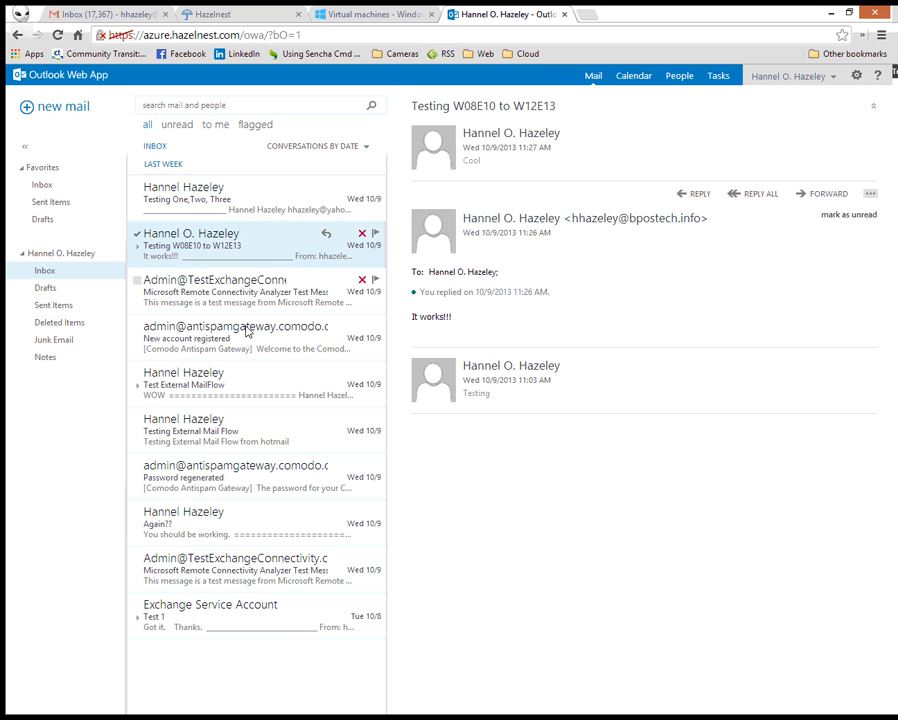
{"action": "left_click", "coordinate": [255, 300]}
{"action": "left_click", "coordinate": [235, 340]}
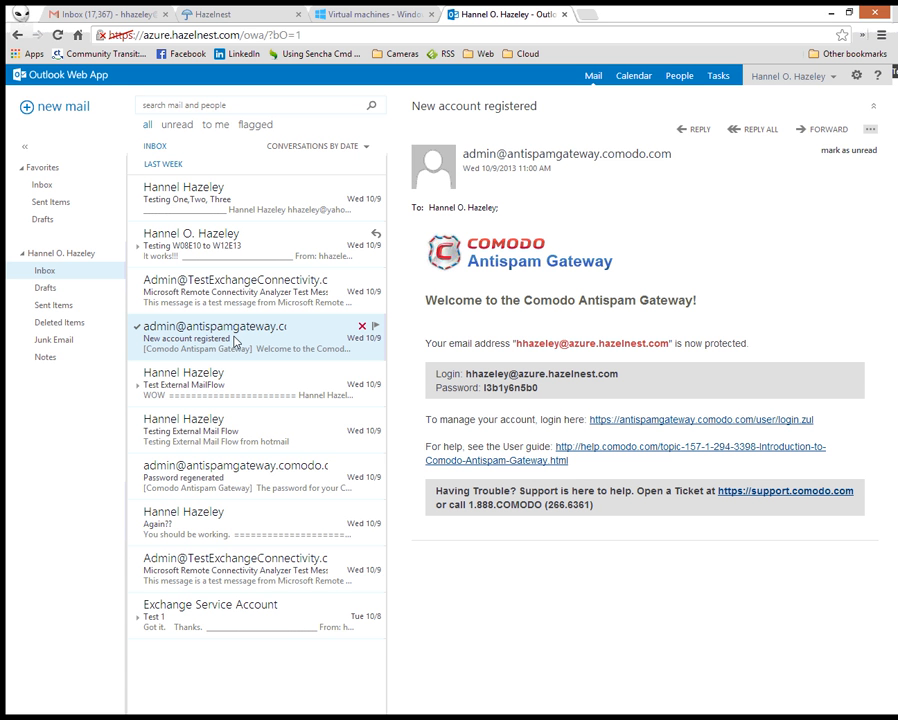
{"action": "left_click", "coordinate": [240, 389]}
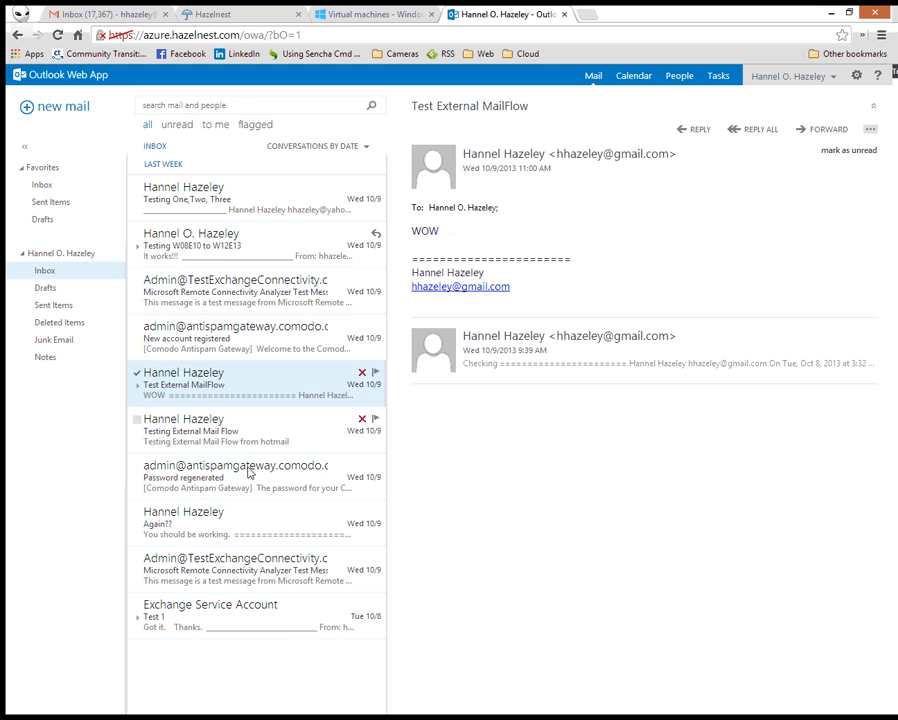
{"action": "left_click", "coordinate": [256, 441]}
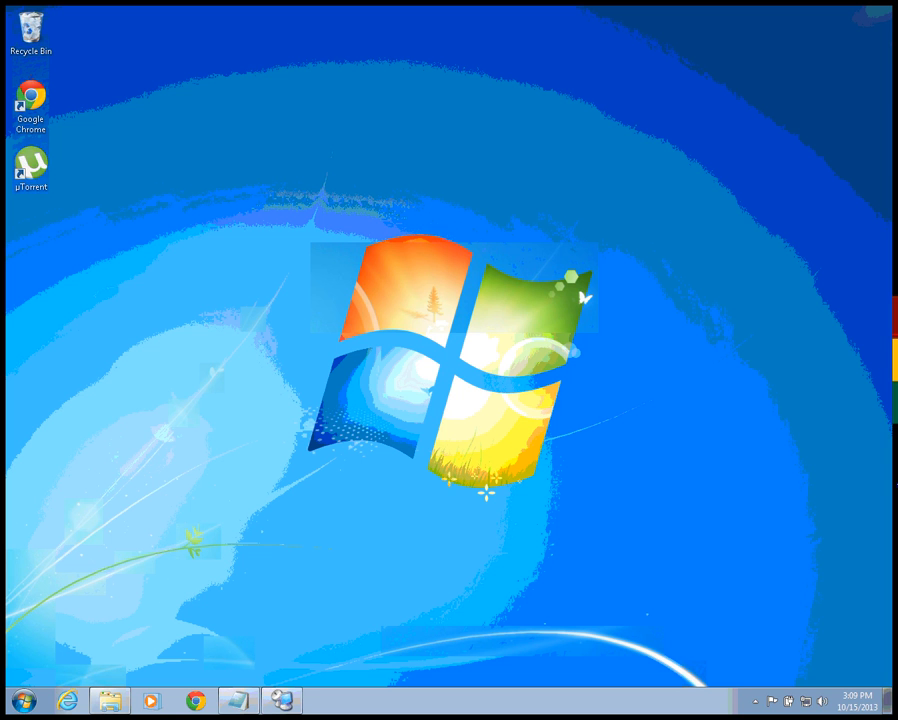
- Connect to Hazelnest-DNS, Hazelnest-E1 and Hazelnest-E2 in RDCMan and display the Hazelnest-DNS session
{"action": "left_click", "coordinate": [284, 700]}
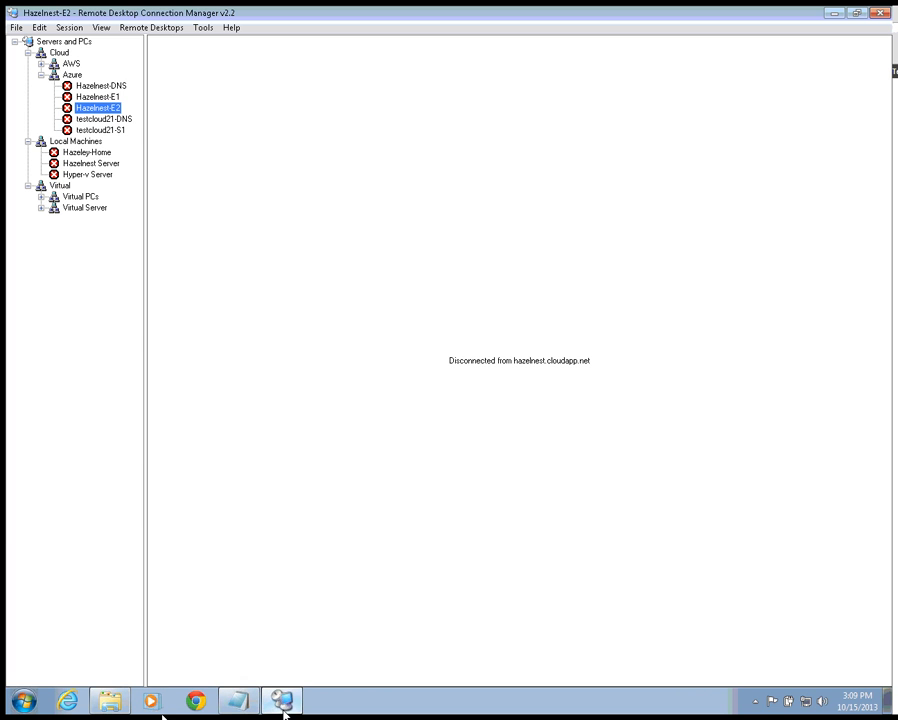
{"action": "double_click", "coordinate": [116, 87]}
{"action": "double_click", "coordinate": [113, 96]}
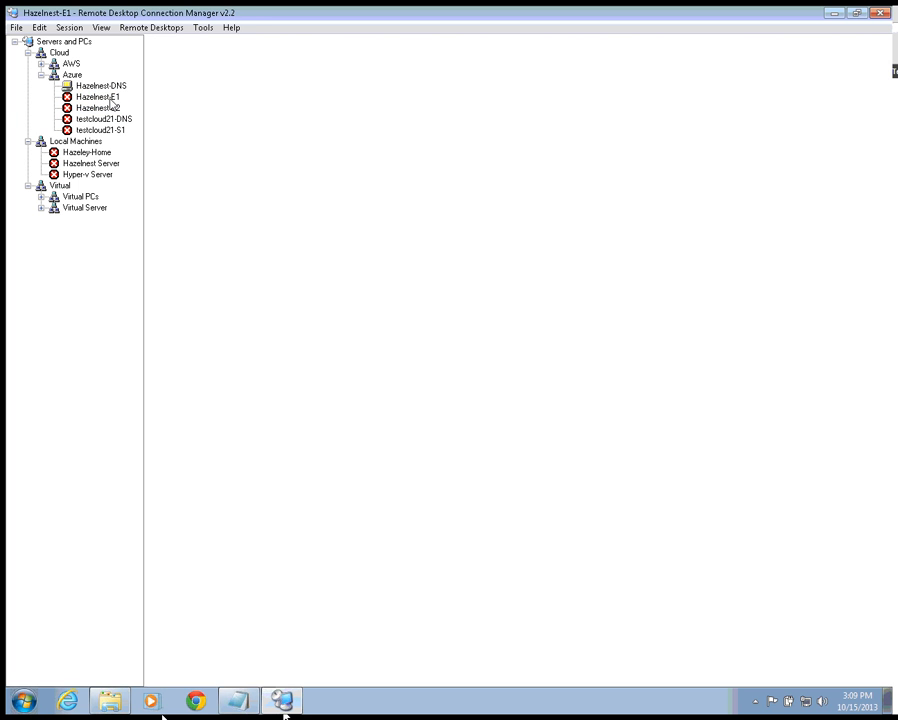
{"action": "double_click", "coordinate": [116, 109]}
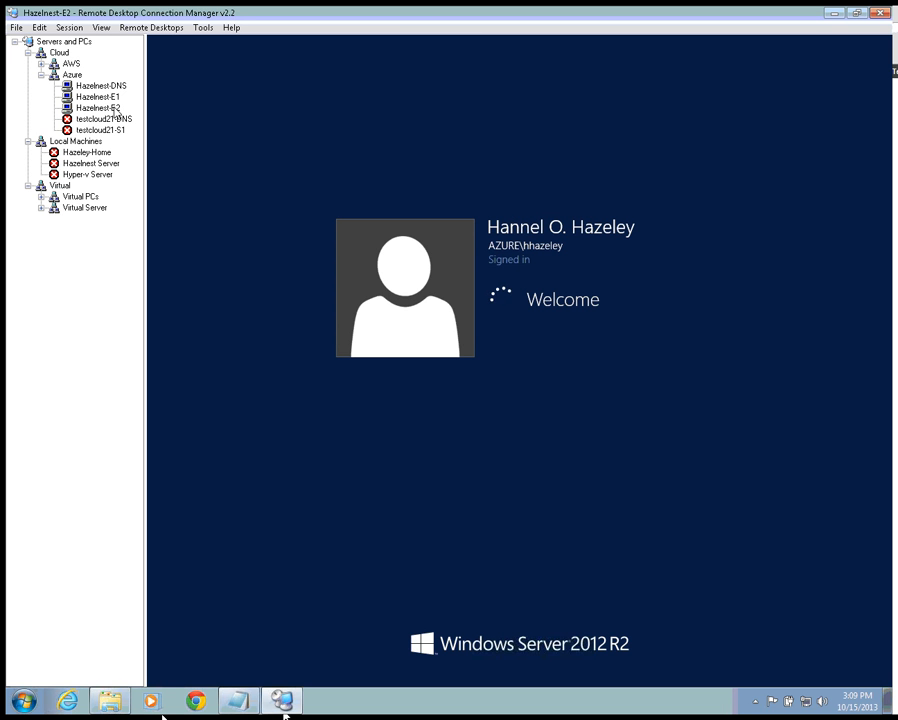
{"action": "left_click", "coordinate": [114, 86]}
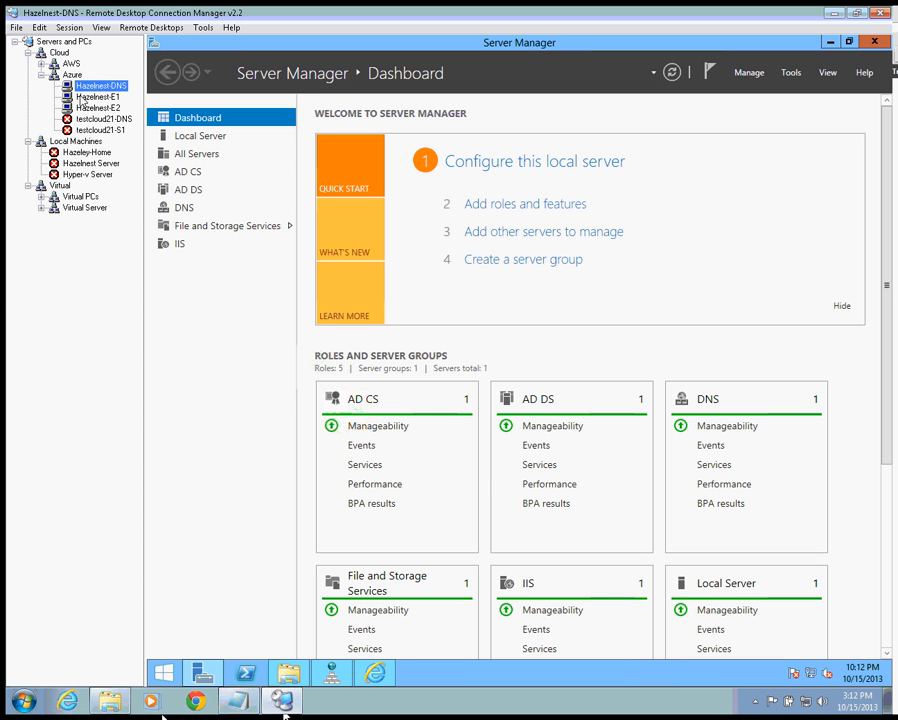
- Switch among the Hazelnest-DNS, E1 and E2 sessions to check Hazelnest-E1's services alert
{"action": "left_click", "coordinate": [98, 96]}
{"action": "left_click", "coordinate": [100, 85]}
{"action": "left_click", "coordinate": [112, 97]}
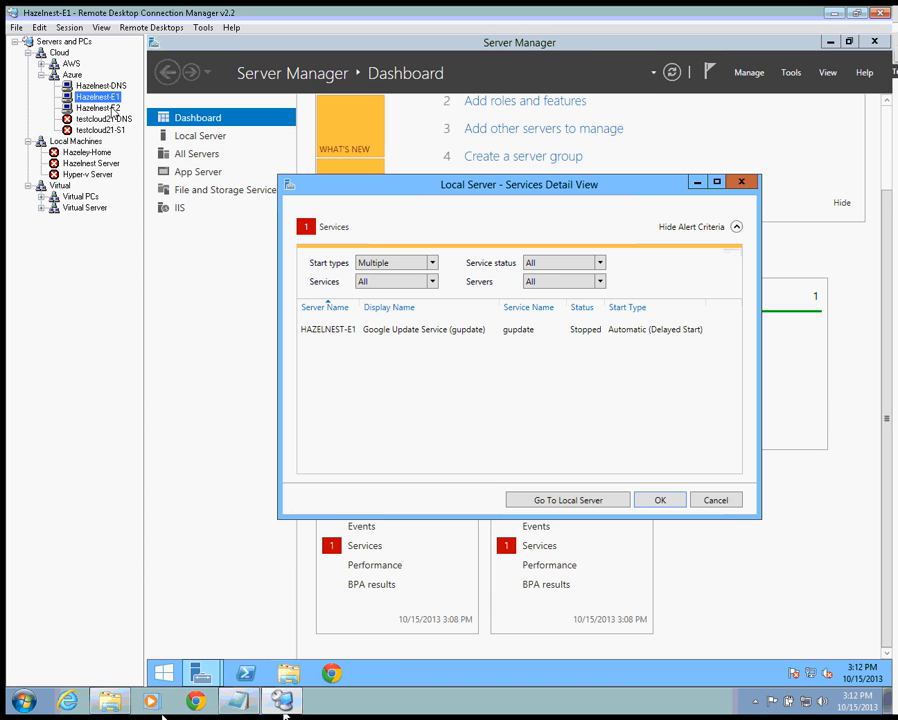
{"action": "left_click", "coordinate": [716, 500]}
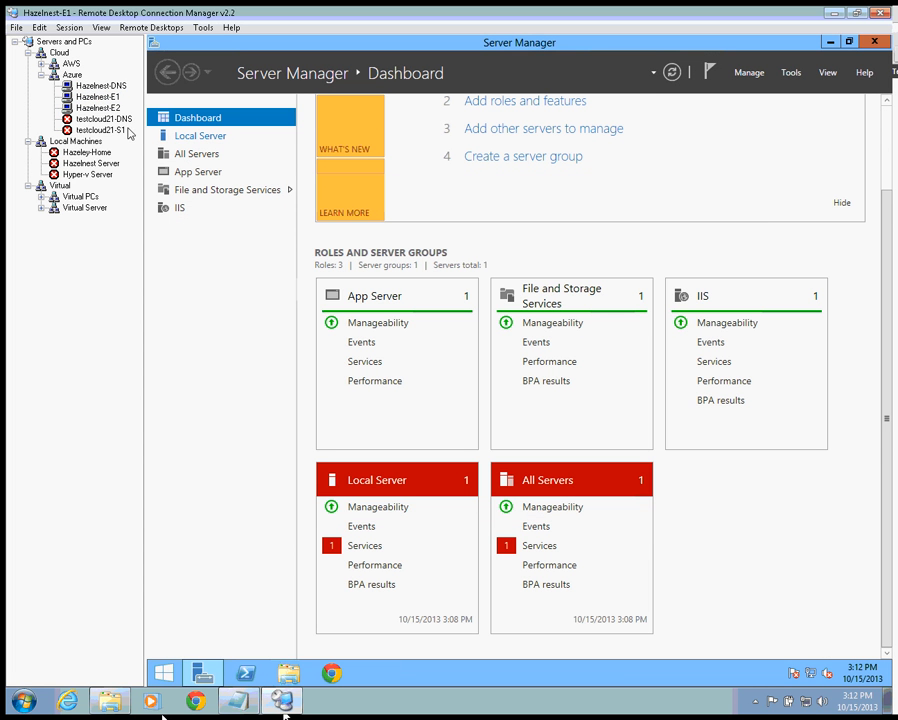
{"action": "left_click", "coordinate": [98, 107]}
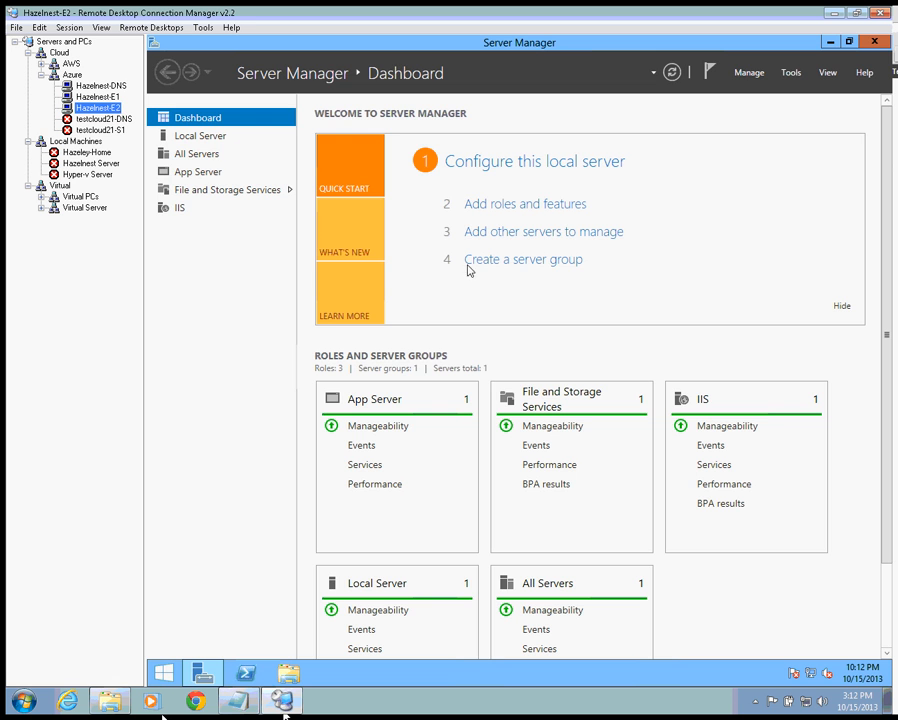
{"action": "left_click", "coordinate": [98, 96]}
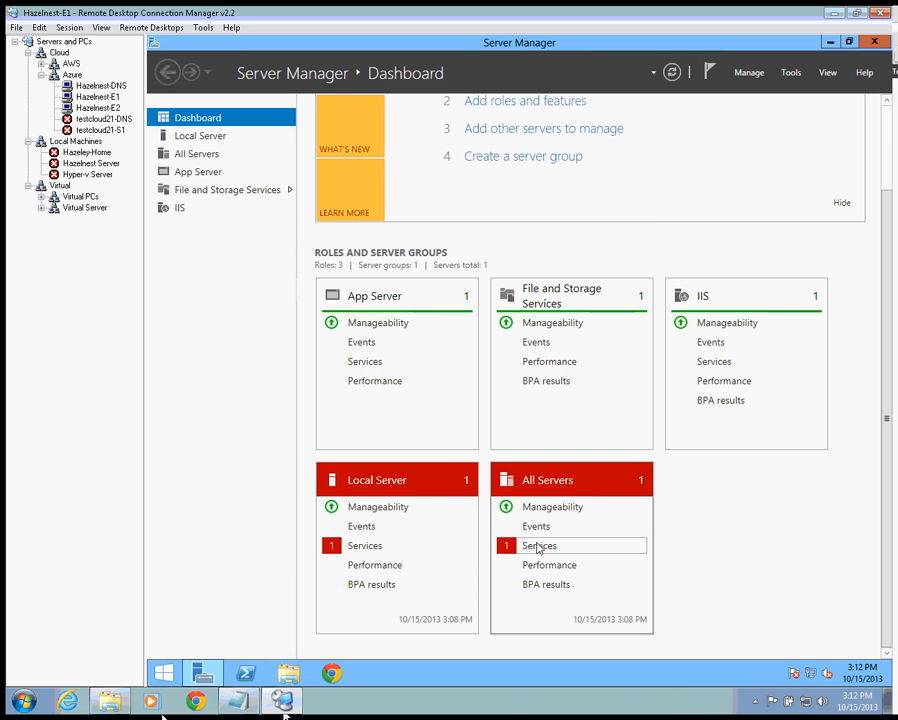
- Start the stopped gupdate service on Hazelnest-E1 and confirm no services remain flagged
{"action": "left_click", "coordinate": [539, 545]}
{"action": "left_click", "coordinate": [604, 333]}
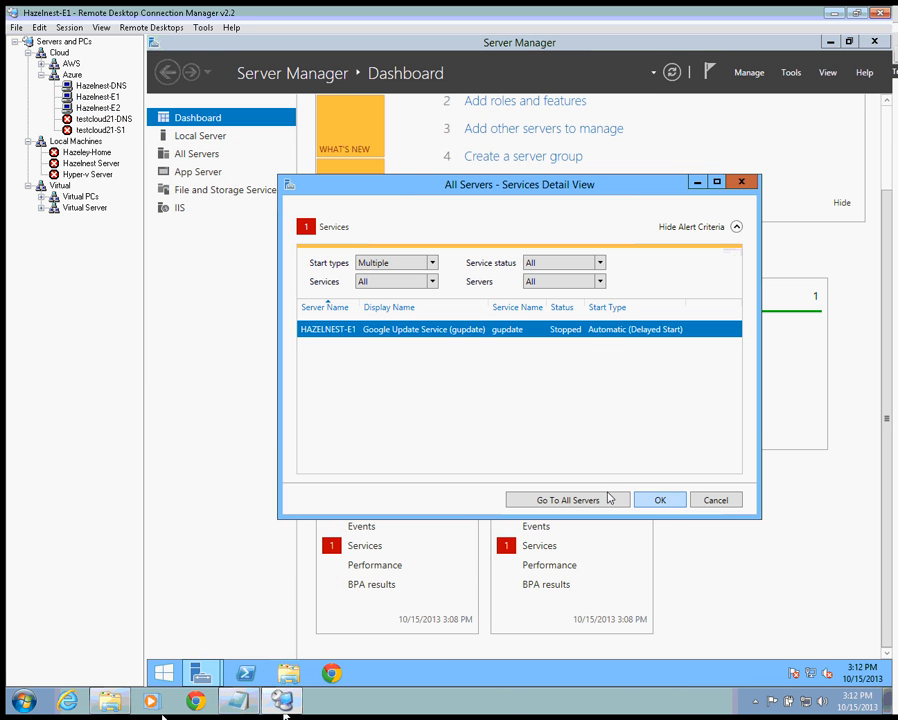
{"action": "right_click", "coordinate": [611, 331]}
{"action": "left_click", "coordinate": [655, 347]}
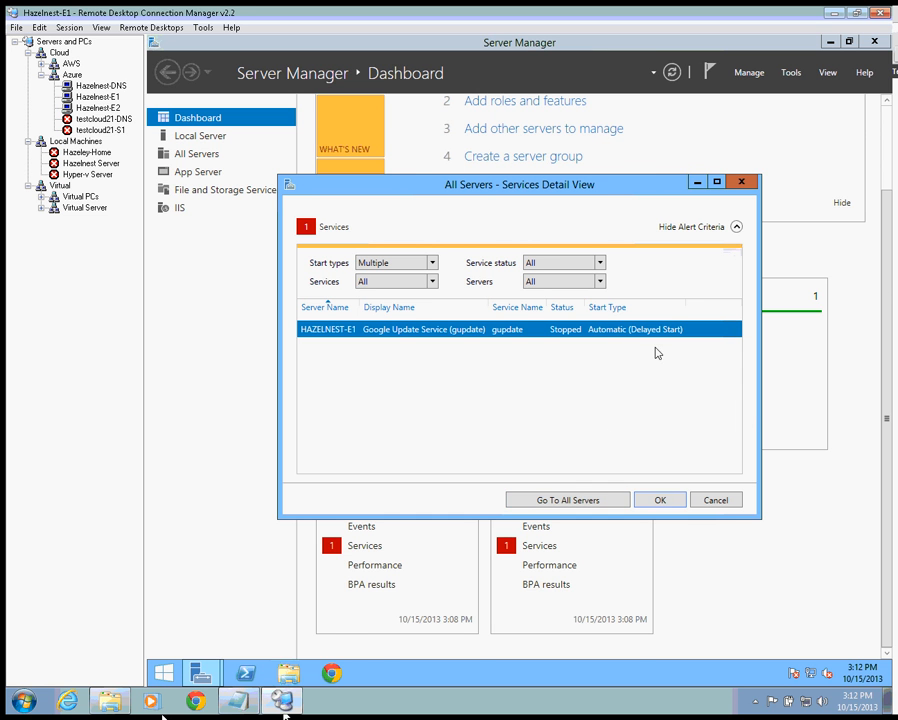
{"action": "left_click", "coordinate": [101, 86]}
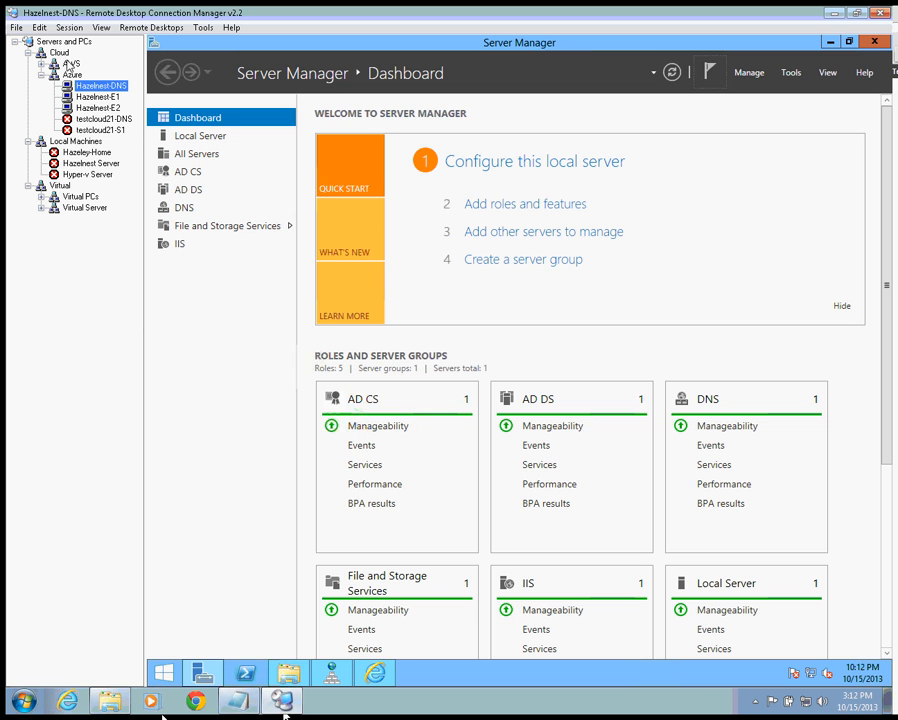
{"action": "left_click", "coordinate": [98, 97]}
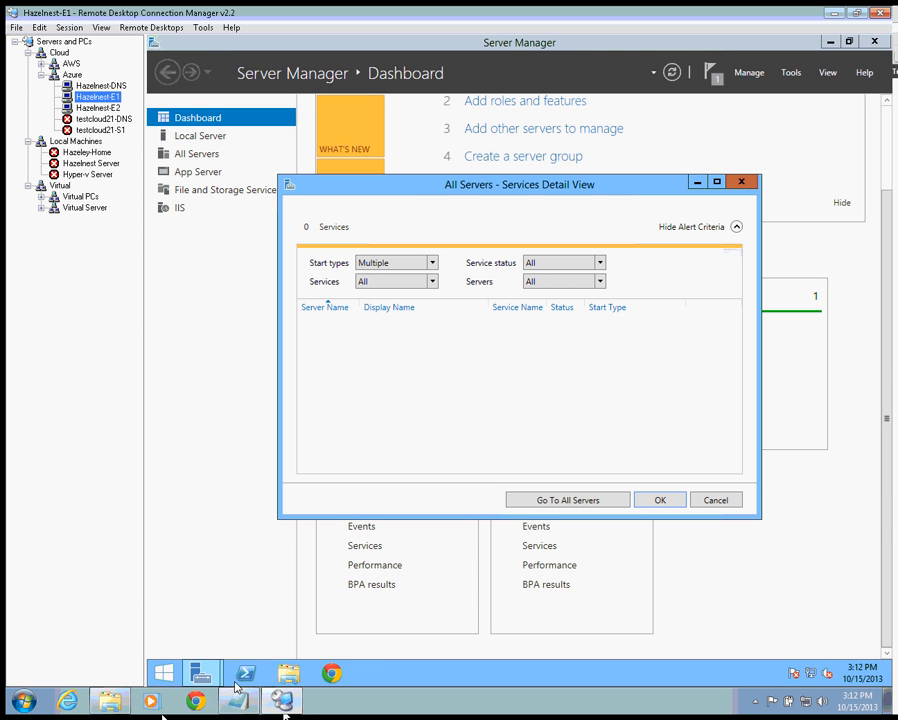
{"action": "left_click", "coordinate": [673, 502]}
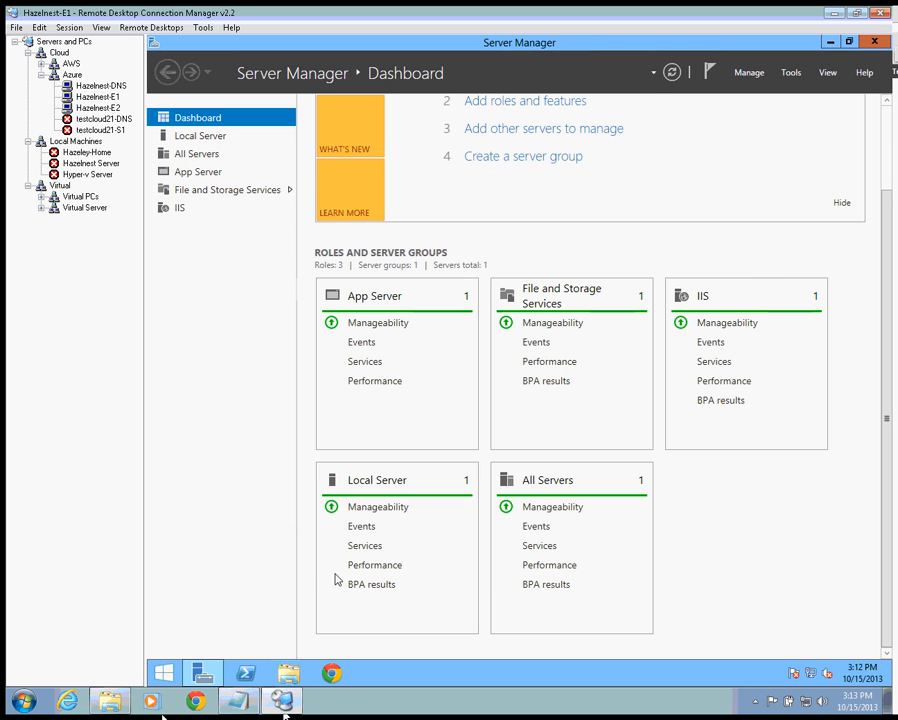
{"action": "mouse_move", "coordinate": [184, 684]}
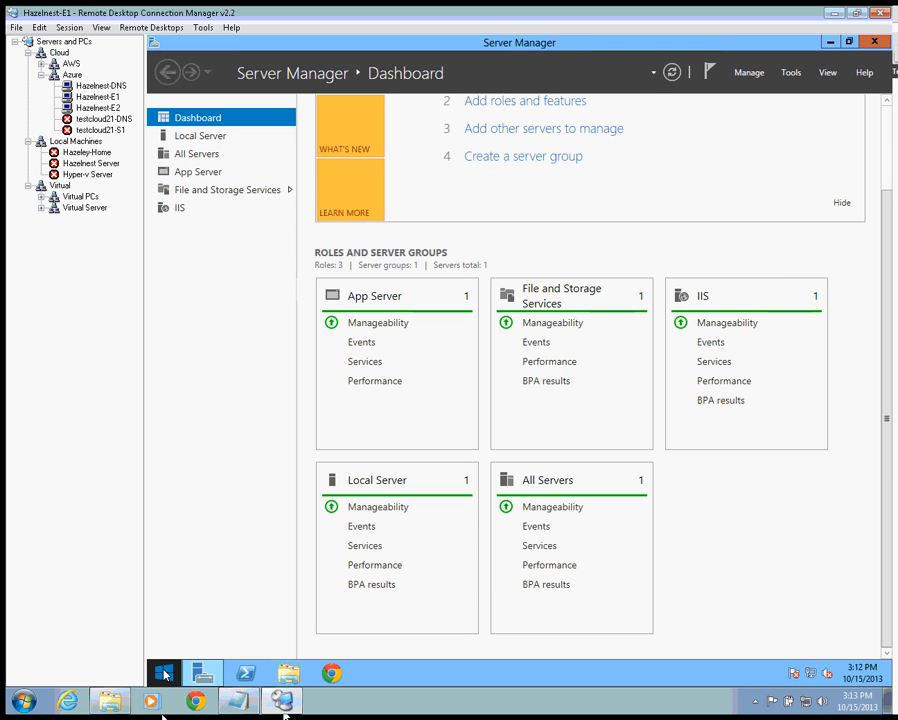
- Find the Exchange Management Shell in the remote Apps list and run it as administrator
{"action": "left_click", "coordinate": [165, 673]}
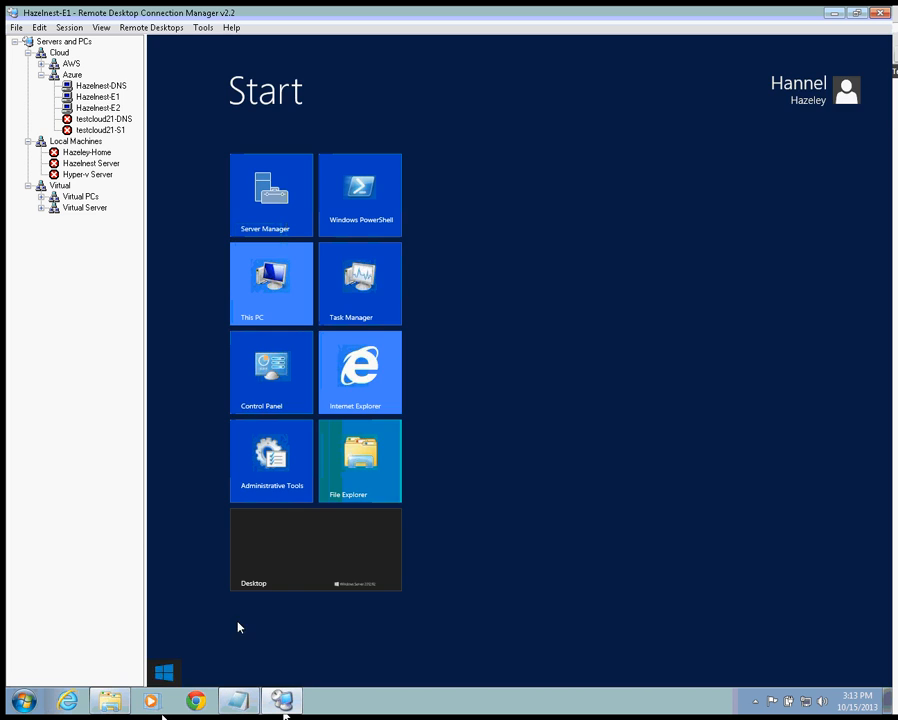
{"action": "left_click", "coordinate": [313, 561]}
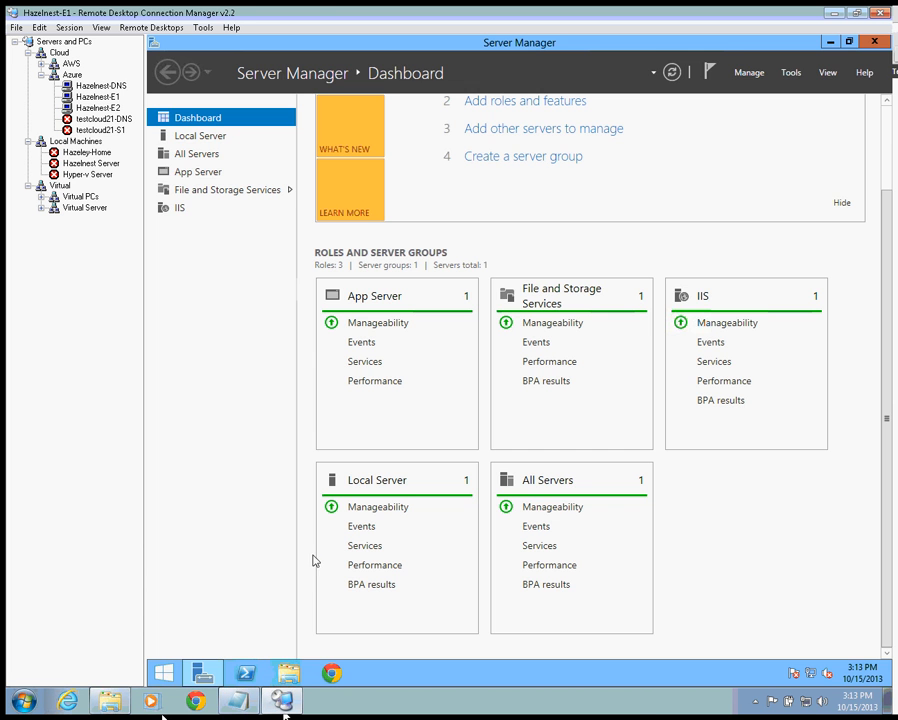
{"action": "left_click", "coordinate": [170, 672]}
{"action": "right_click", "coordinate": [565, 417]}
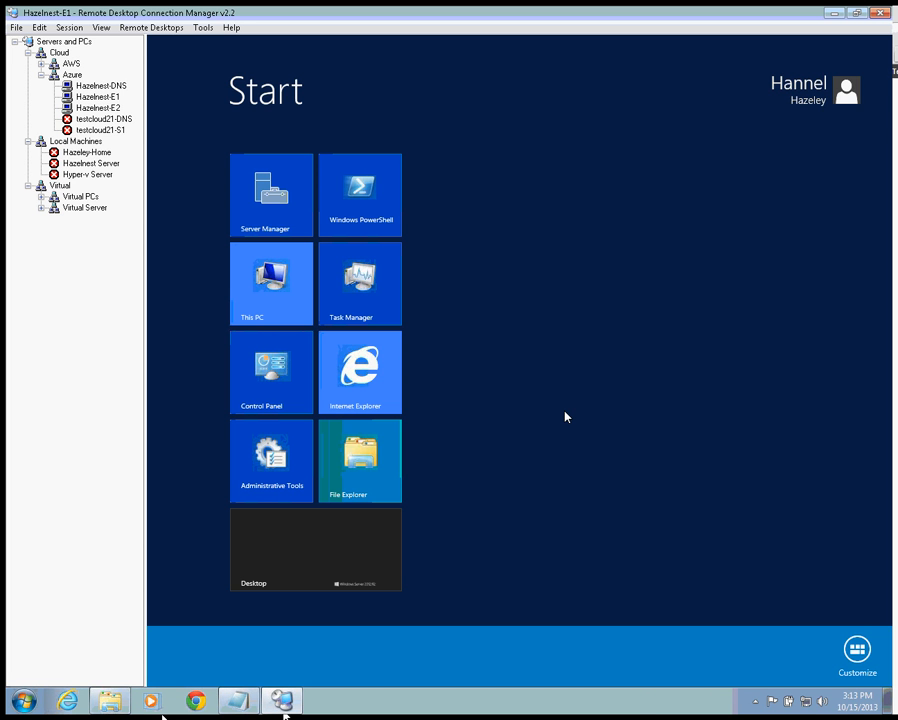
{"action": "left_click", "coordinate": [580, 583]}
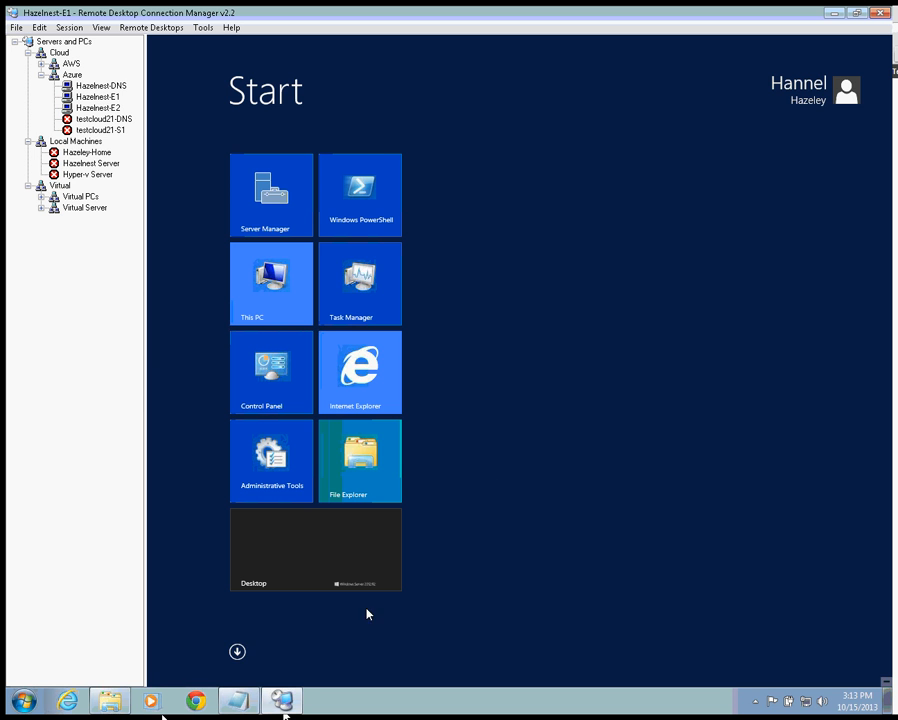
{"action": "left_click", "coordinate": [237, 653]}
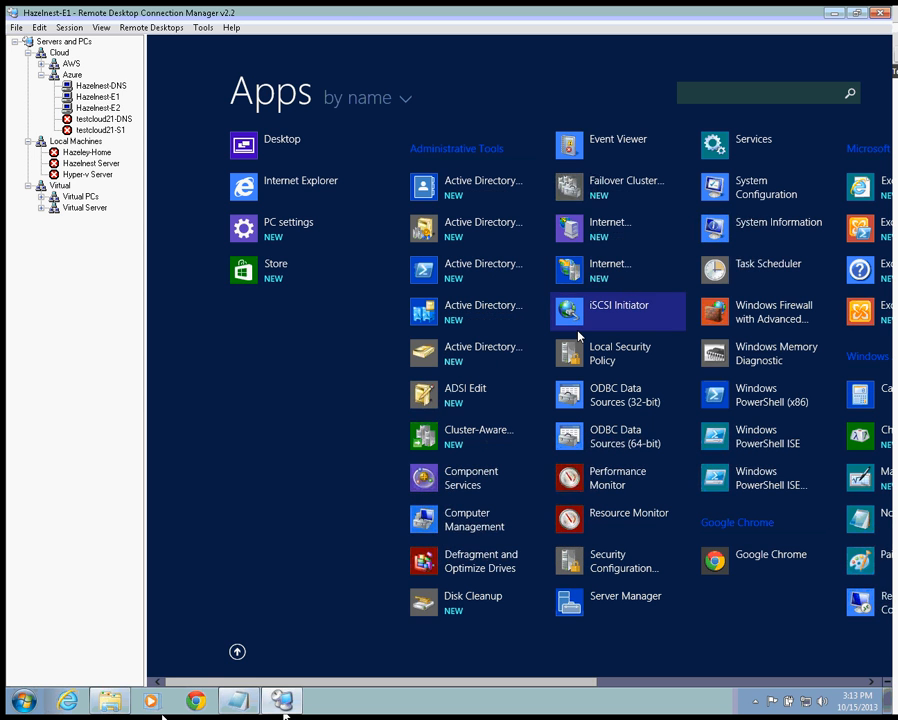
{"action": "scroll", "coordinate": [714, 306], "scroll_direction": "down", "scroll_amount": 3}
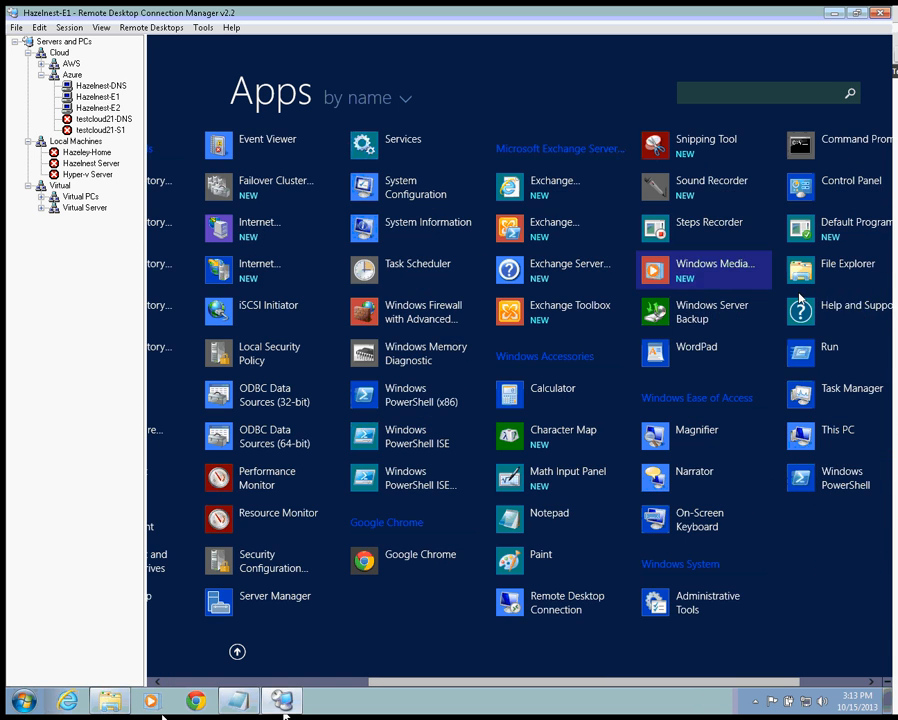
{"action": "right_click", "coordinate": [553, 226]}
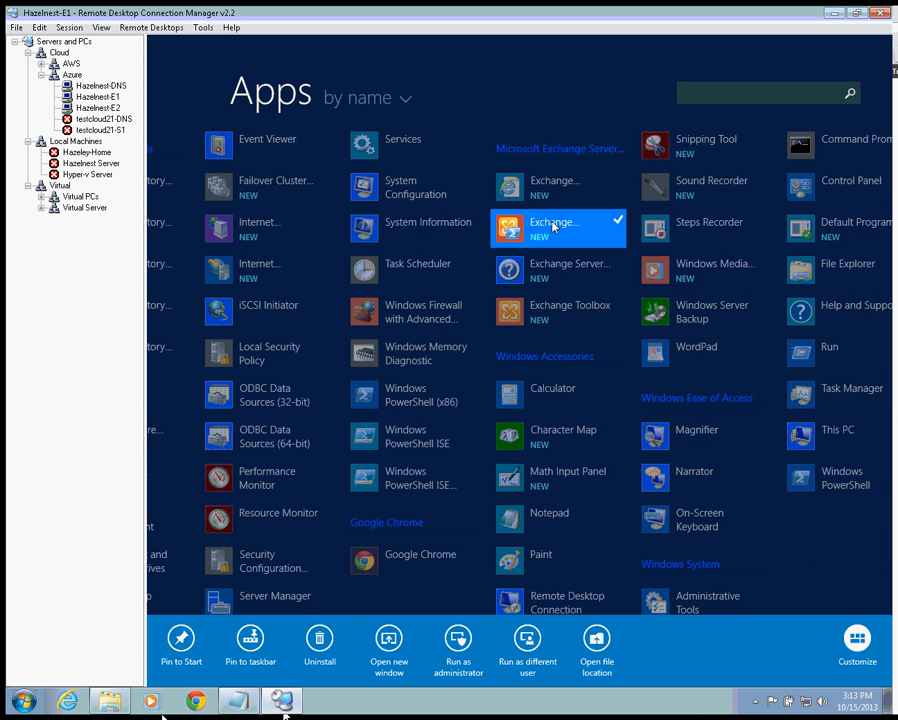
{"action": "left_click", "coordinate": [458, 644]}
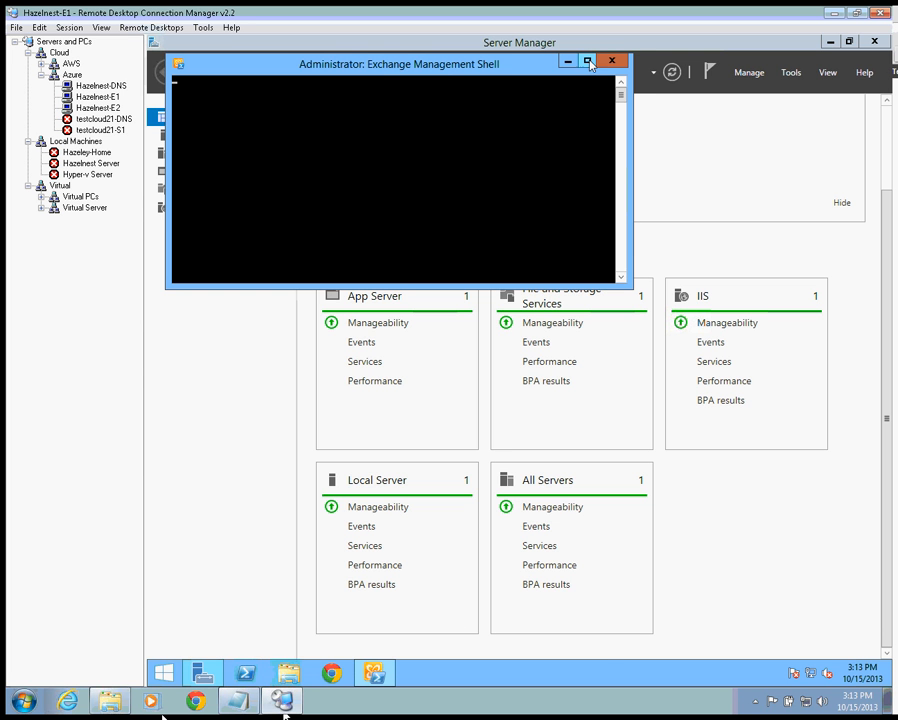
- Maximize the Exchange Management Shell and enter get-exchange at the [PS] prompt, fixing typos
{"action": "left_click", "coordinate": [589, 62]}
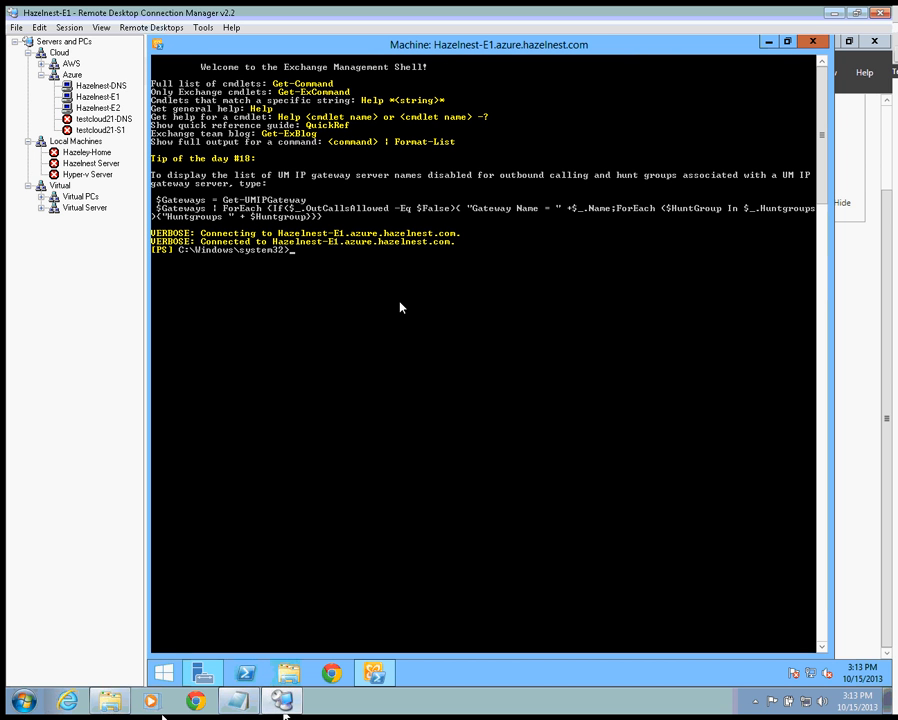
{"action": "type", "text": "get-excha"}
{"action": "key", "text": "BackSpace"}
{"action": "key", "text": "BackSpace"}
{"action": "key", "text": "BackSpace"}
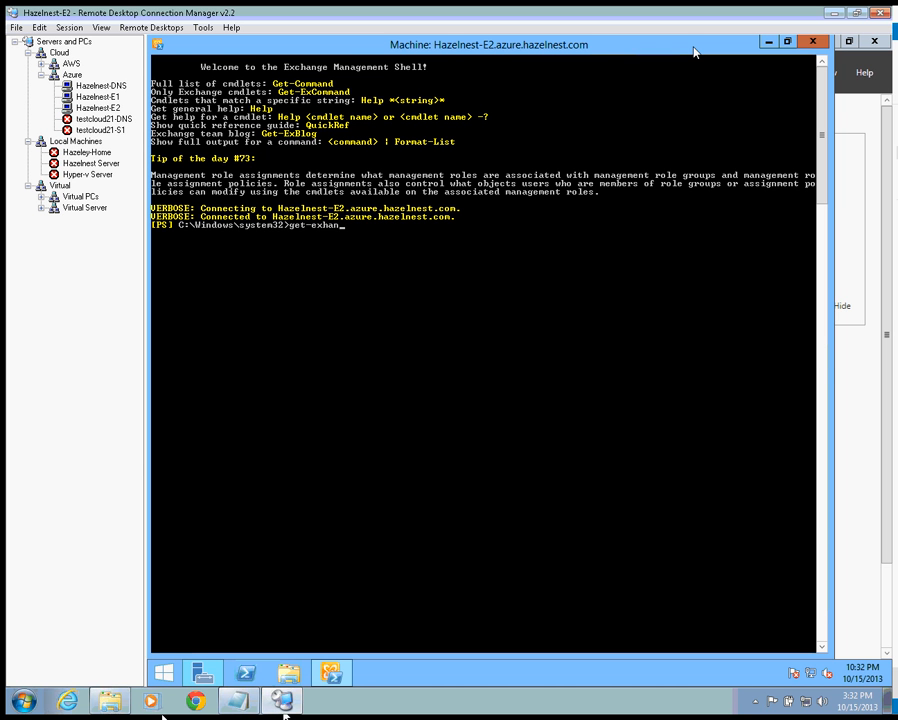
{"action": "key", "text": "BackSpace"}
{"action": "key", "text": "BackSpace"}
{"action": "key", "text": "BackSpace"}
{"action": "type", "text": "change"}
- Attempt to log off Hazelnest-E1 and E2 from RDCMan, then minimize E2's shell and Server Manager
{"action": "left_click", "coordinate": [97, 97]}
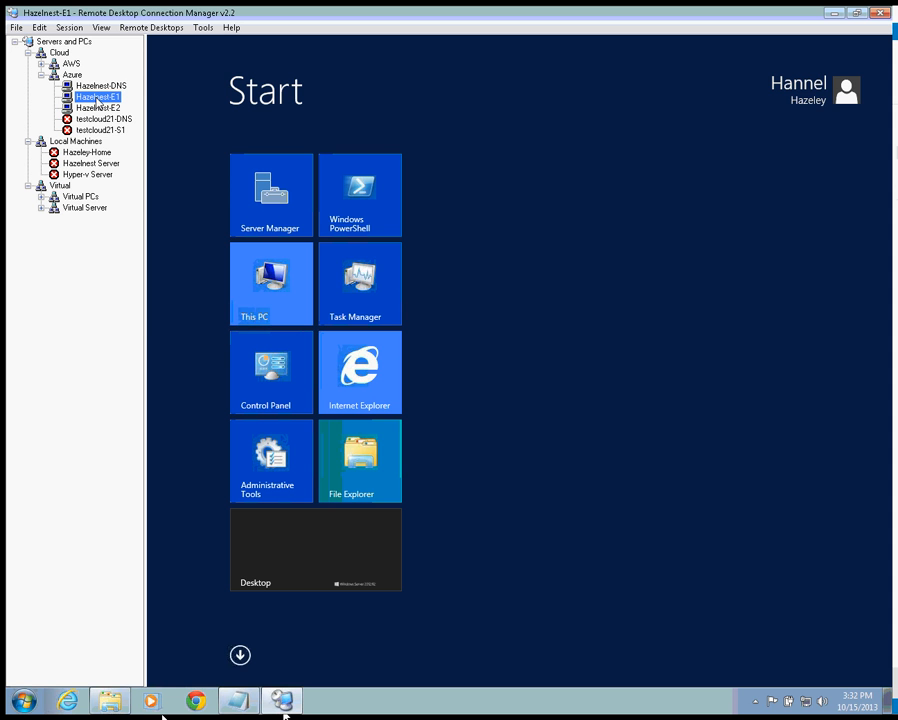
{"action": "right_click", "coordinate": [97, 100]}
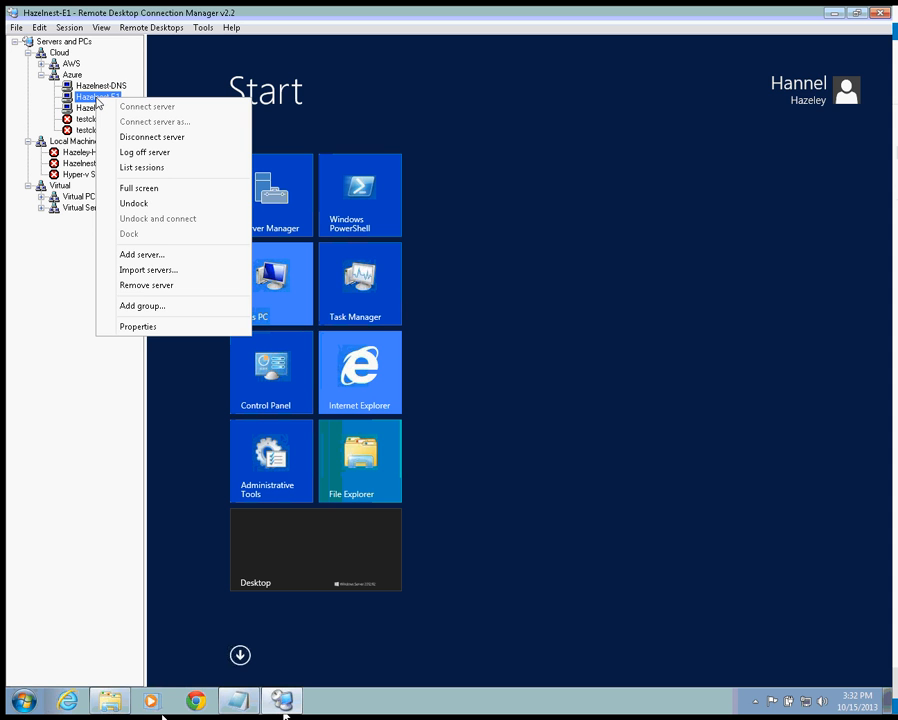
{"action": "left_click", "coordinate": [156, 152]}
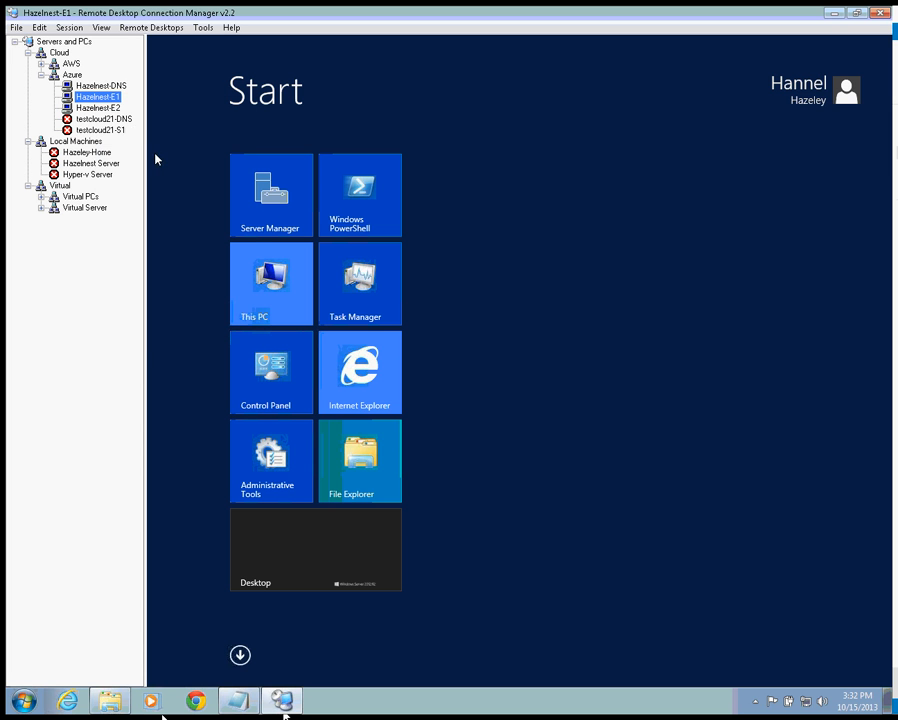
{"action": "right_click", "coordinate": [108, 110]}
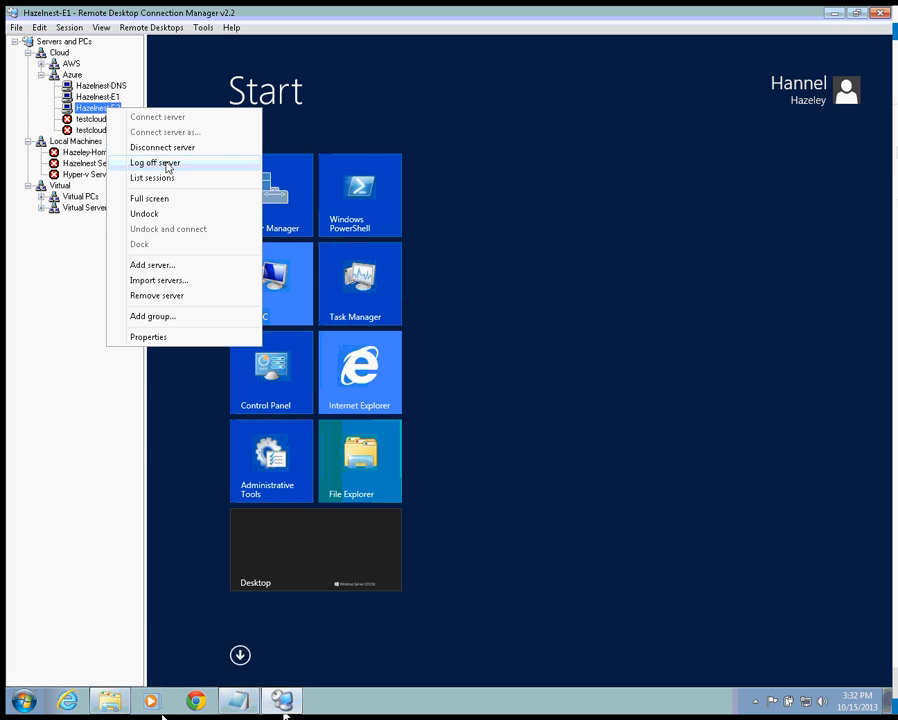
{"action": "left_click", "coordinate": [167, 167]}
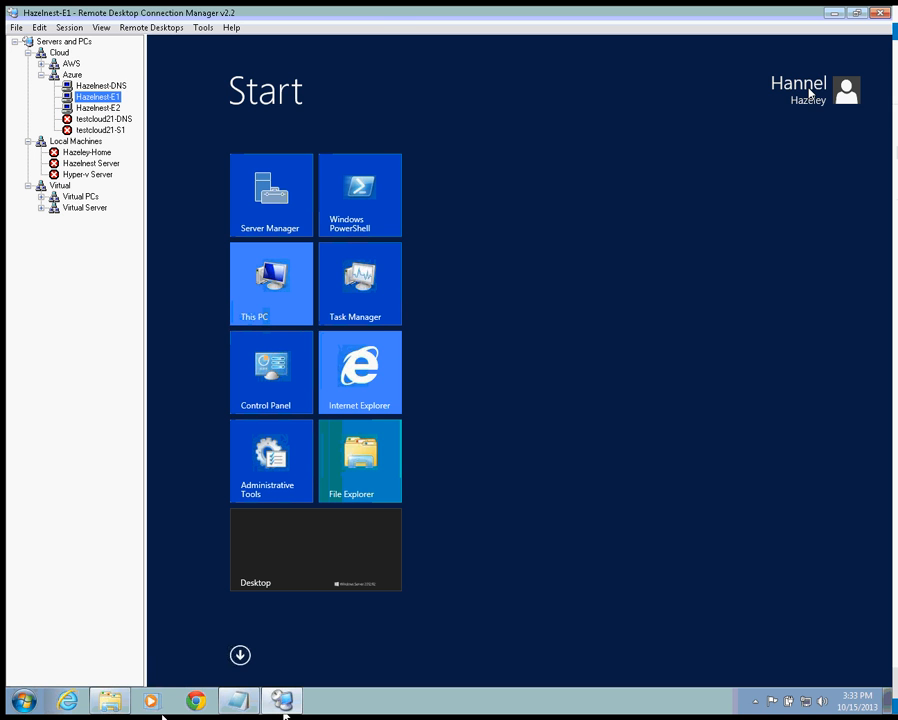
{"action": "left_click", "coordinate": [108, 108]}
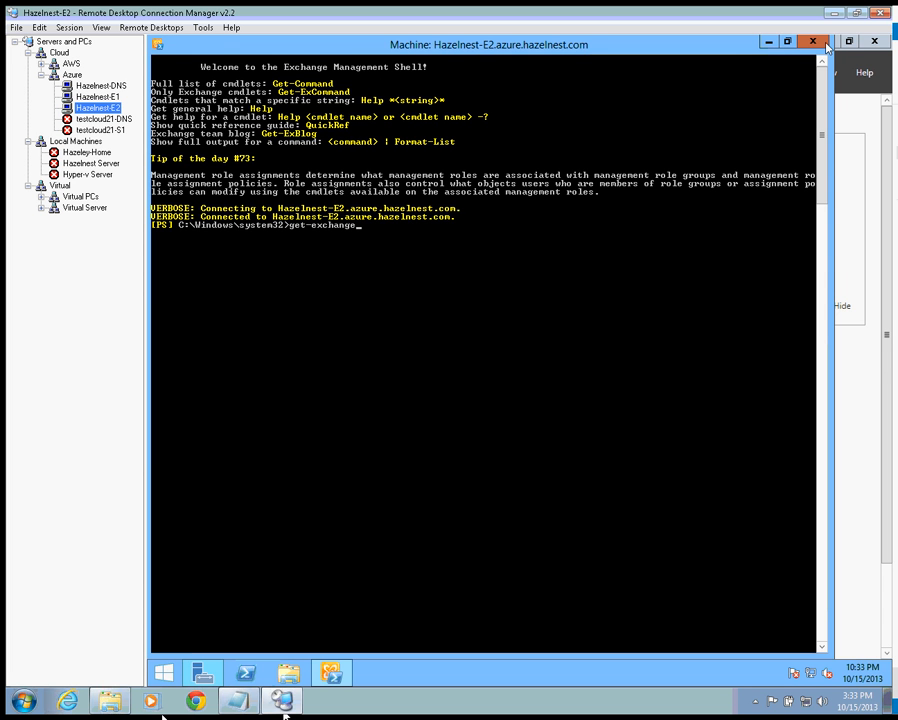
{"action": "left_click", "coordinate": [770, 43]}
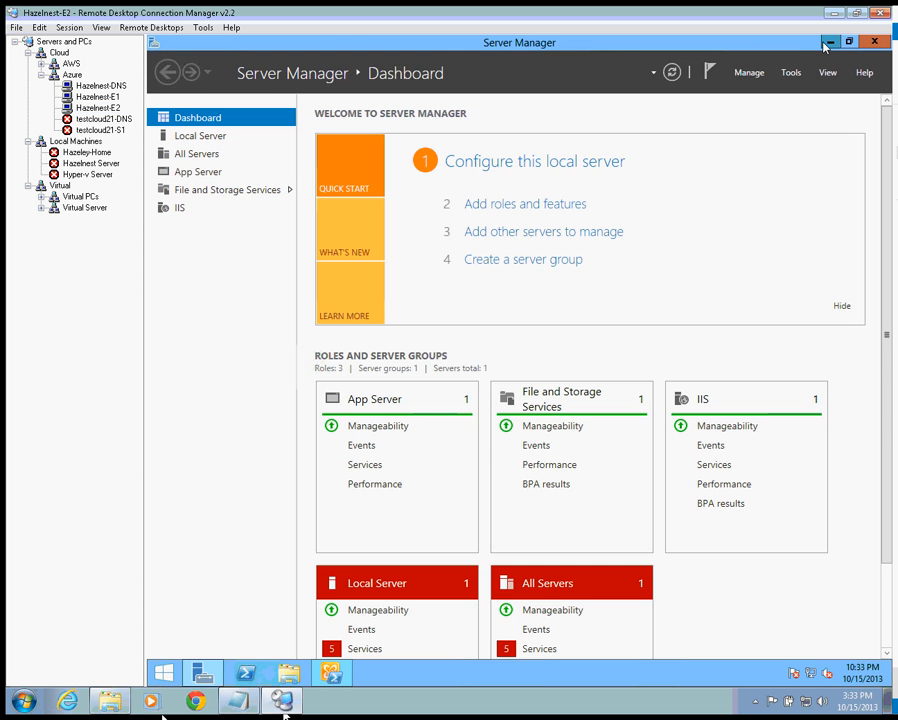
{"action": "left_click", "coordinate": [827, 41]}
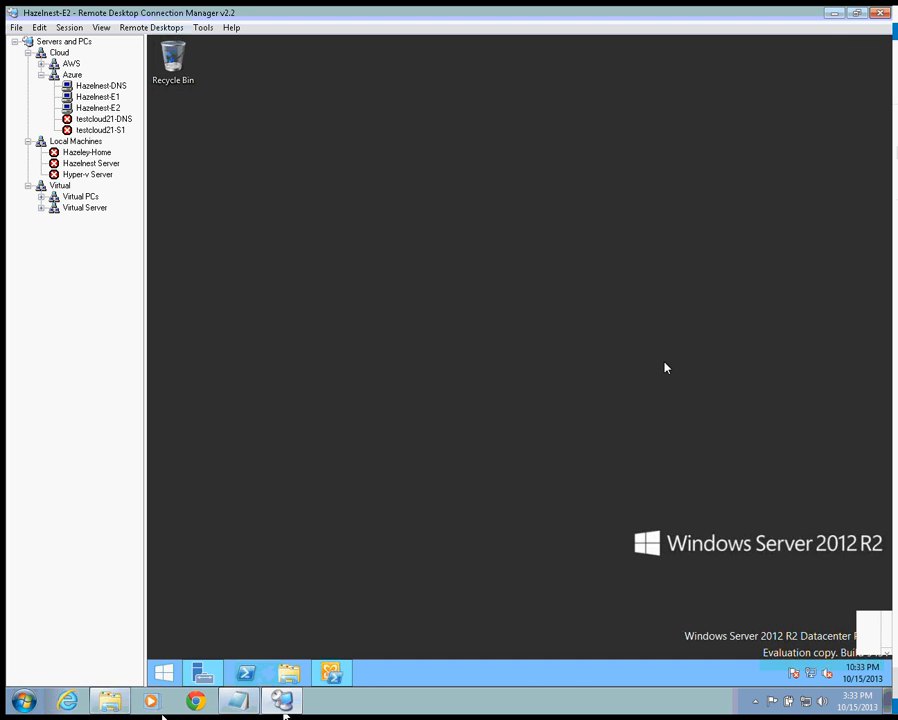
- Sign out of the Hazelnest-E1 session from its user account menu
{"action": "left_click", "coordinate": [98, 97]}
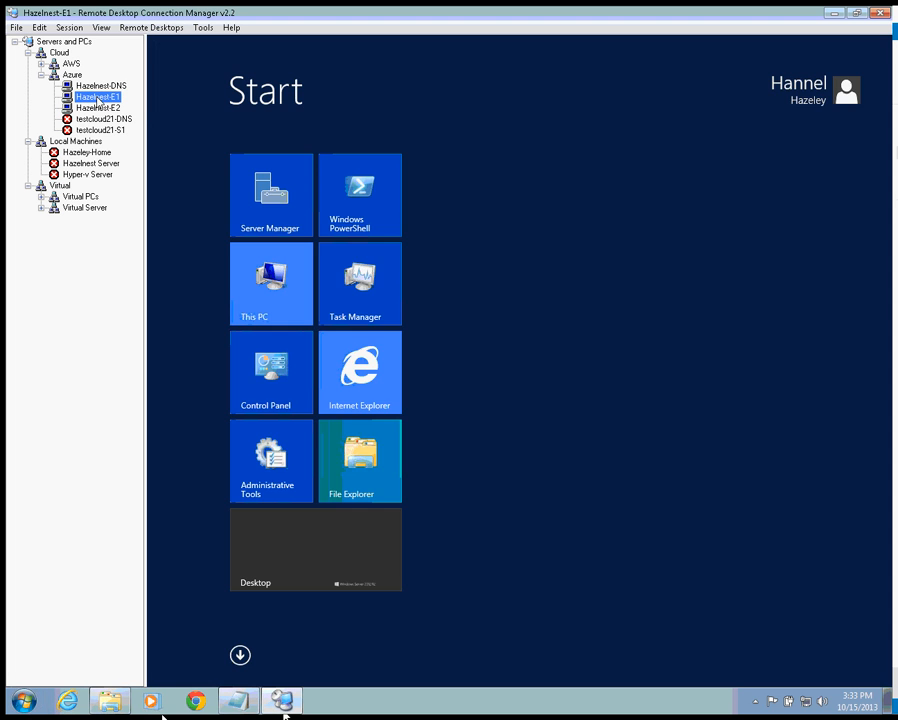
{"action": "left_click", "coordinate": [843, 90]}
{"action": "left_click", "coordinate": [708, 187]}
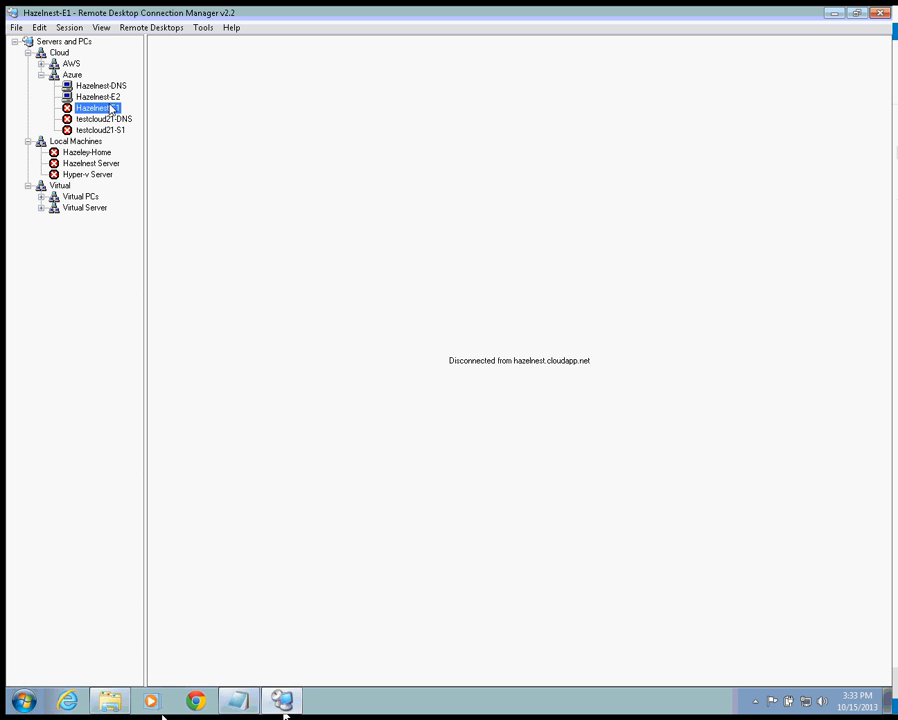
- Dismiss the log-off error on Hazelnest-E2 and sign out of it from the Start screen
{"action": "left_click", "coordinate": [115, 97]}
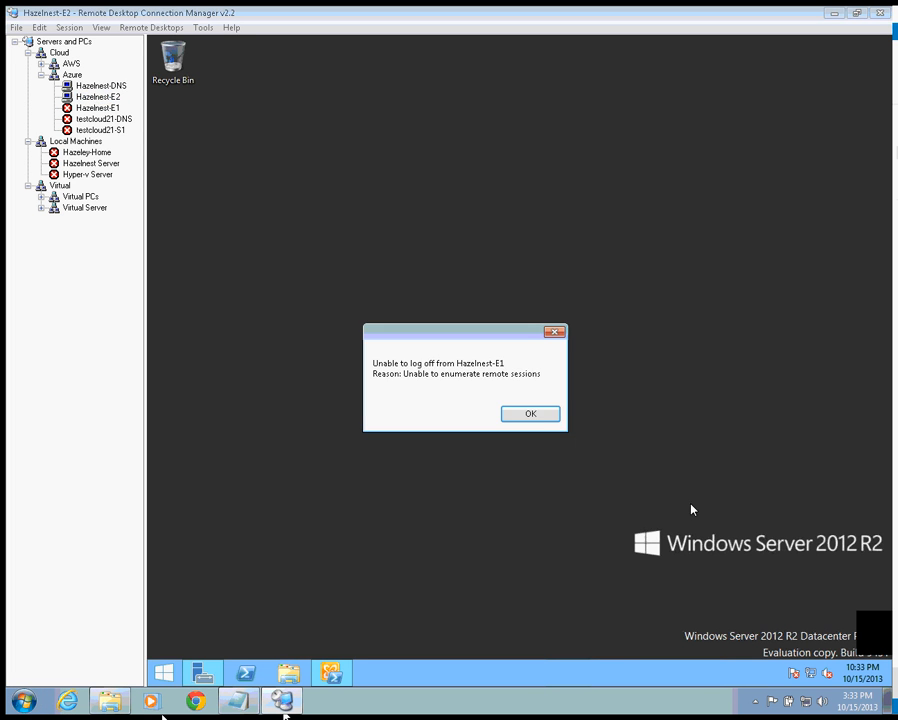
{"action": "left_click", "coordinate": [543, 401]}
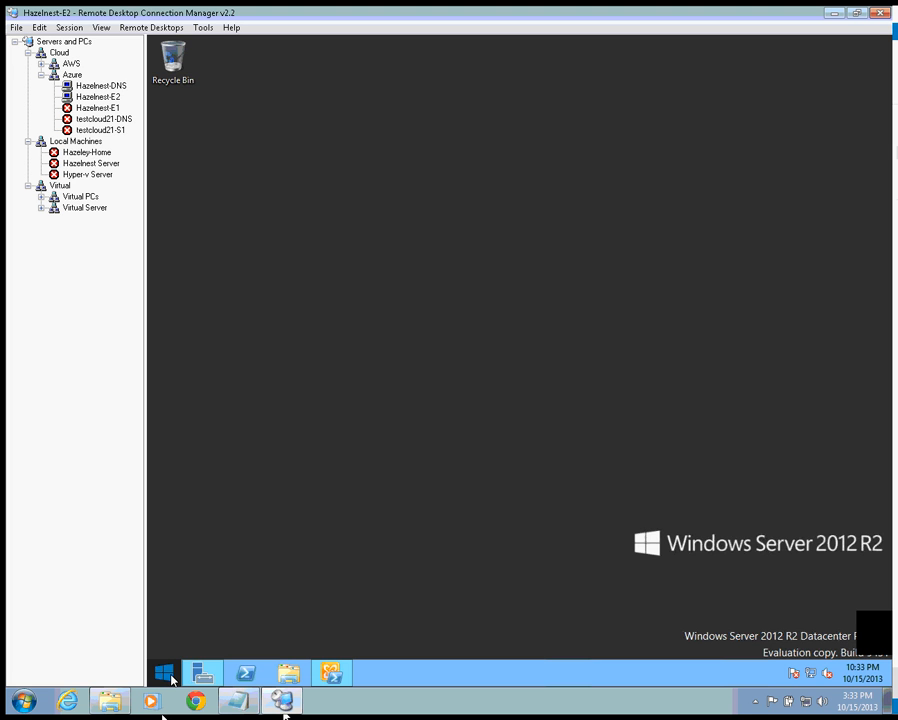
{"action": "left_click", "coordinate": [168, 676]}
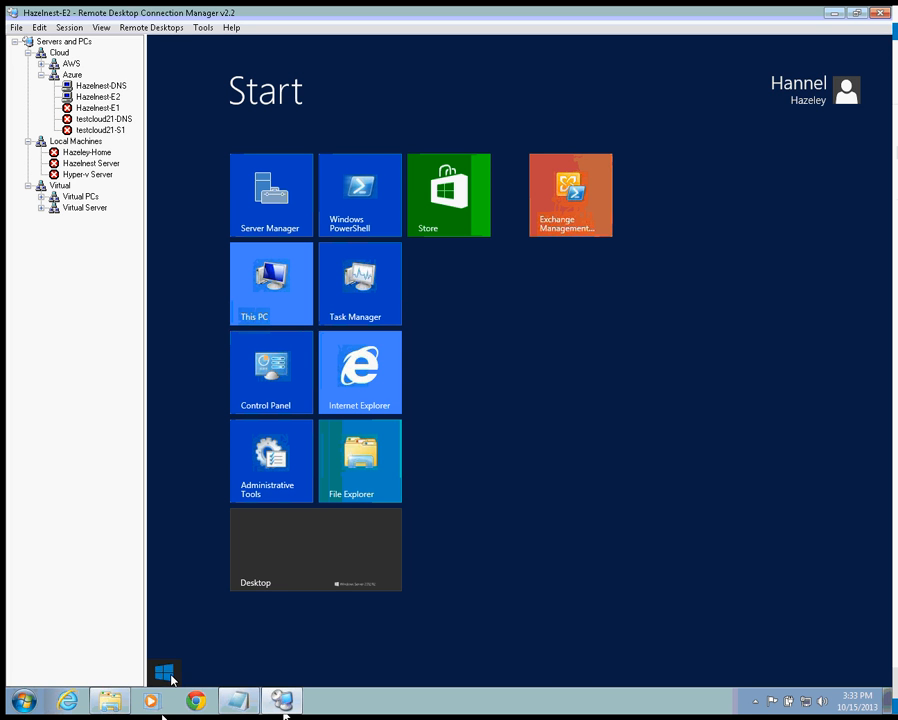
{"action": "left_click", "coordinate": [785, 82]}
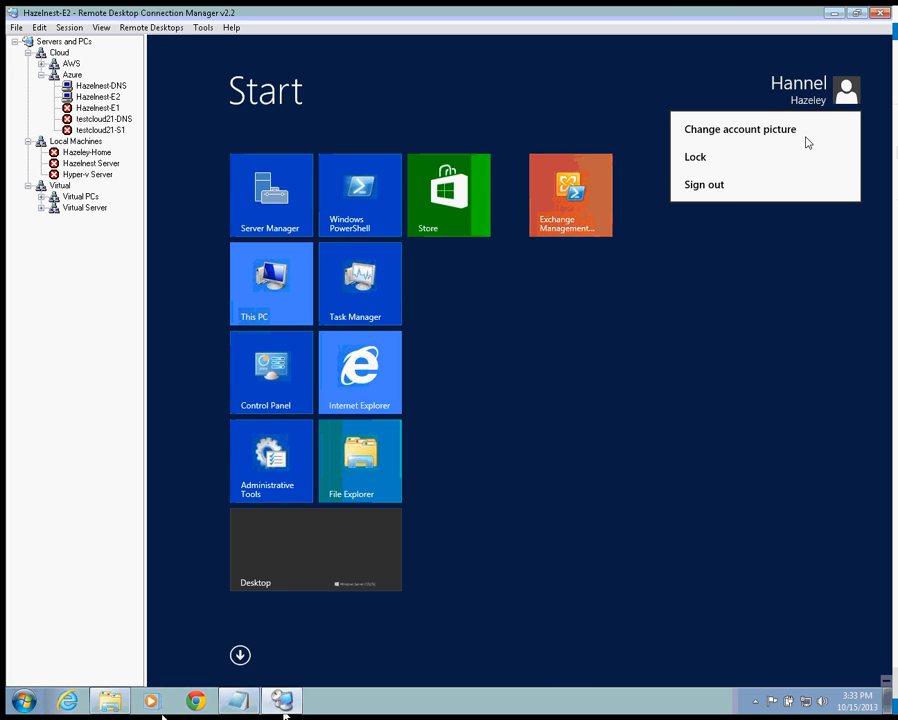
{"action": "left_click", "coordinate": [731, 186]}
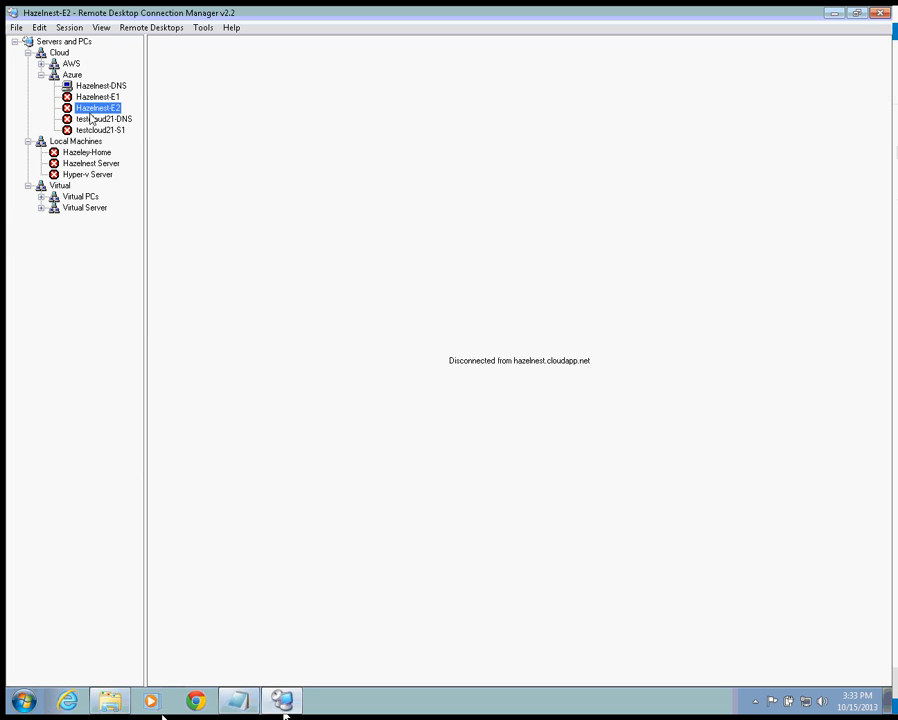
- Reconnect Hazelnest-E1 as the exchsvc service account via Connect server as
{"action": "right_click", "coordinate": [98, 97]}
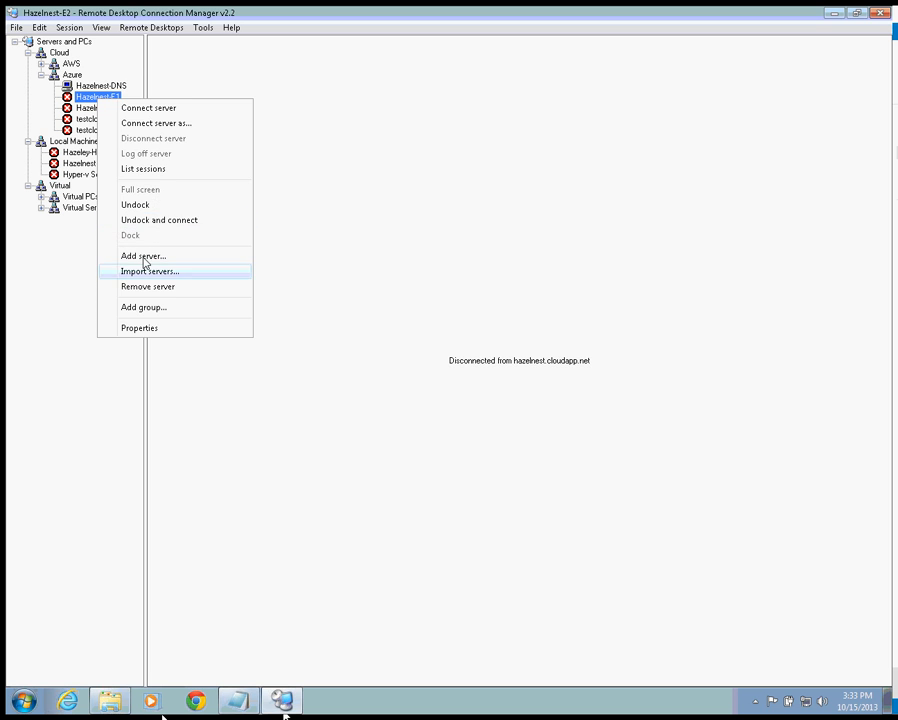
{"action": "left_click", "coordinate": [165, 123]}
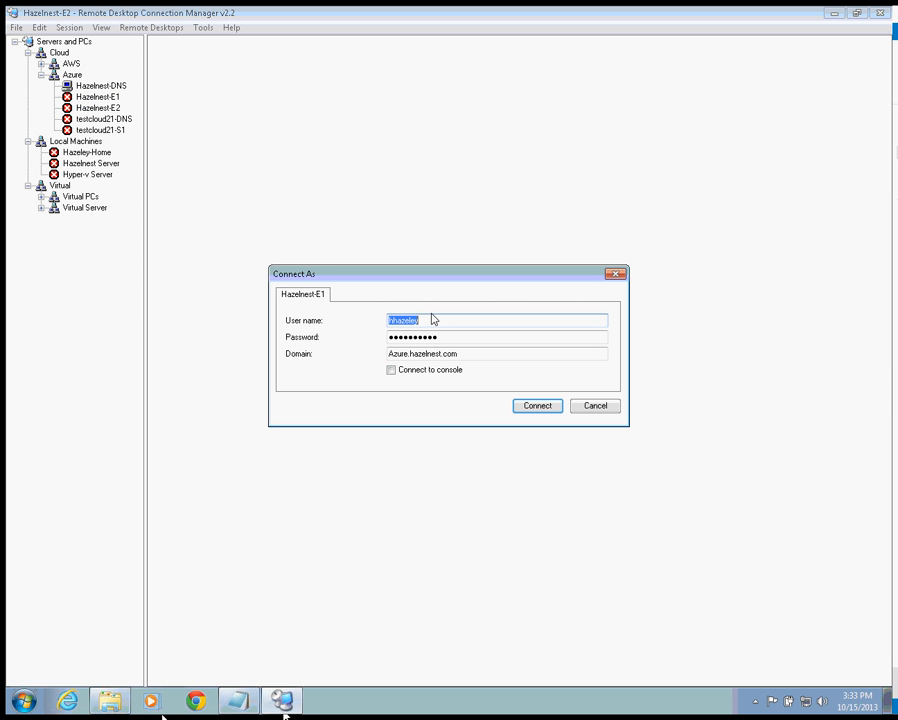
{"action": "type", "text": "_+"}
{"action": "key", "text": "BackSpace"}
{"action": "type", "text": "exchsvc"}
{"action": "key", "text": "Tab"}
{"action": "key", "text": "Tab"}
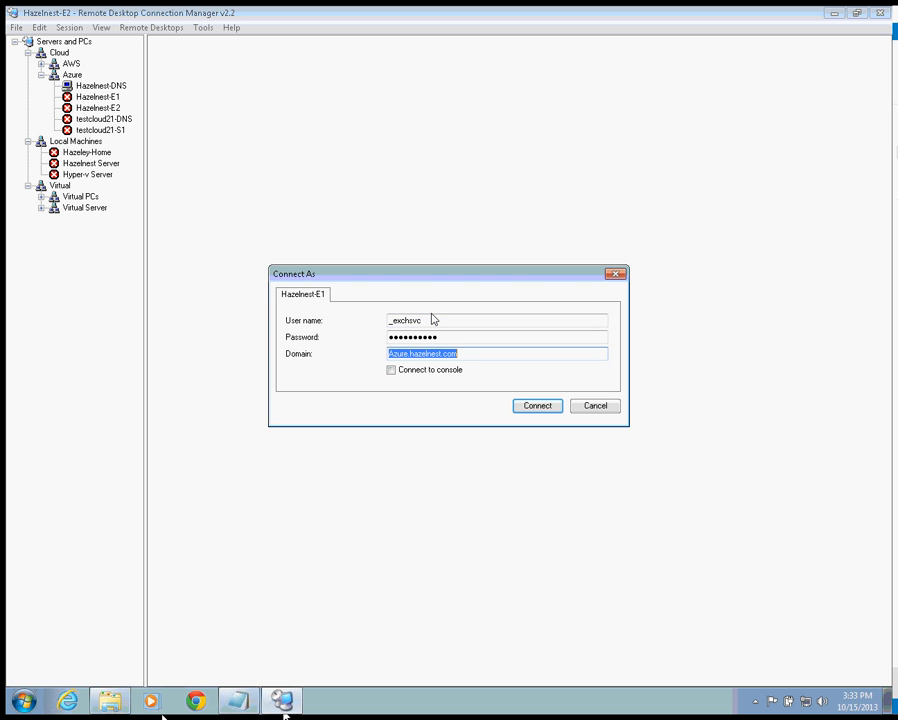
{"action": "key", "text": "shift+Tab"}
{"action": "key", "text": "shift+Tab"}
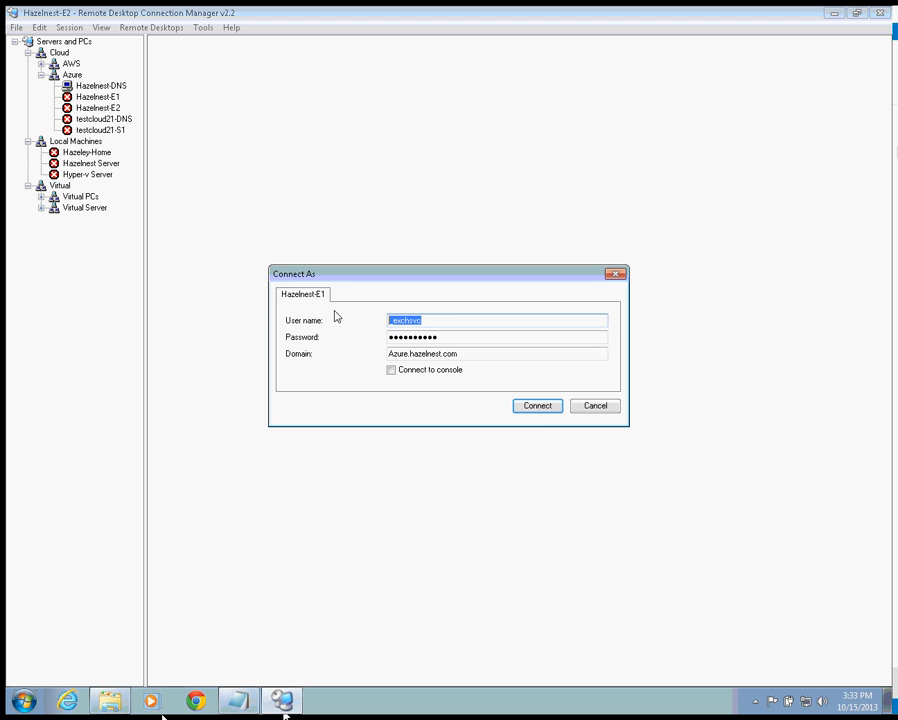
{"action": "left_click", "coordinate": [538, 406]}
- Reconnect Hazelnest-E2 under the same pasted service account user name
{"action": "right_click", "coordinate": [102, 109]}
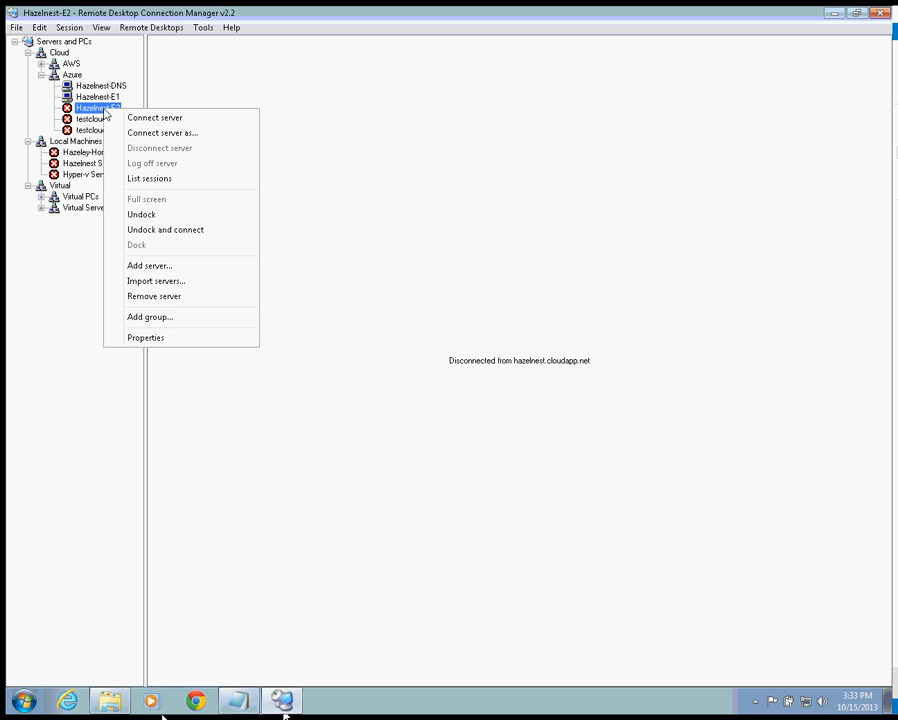
{"action": "left_click", "coordinate": [174, 135]}
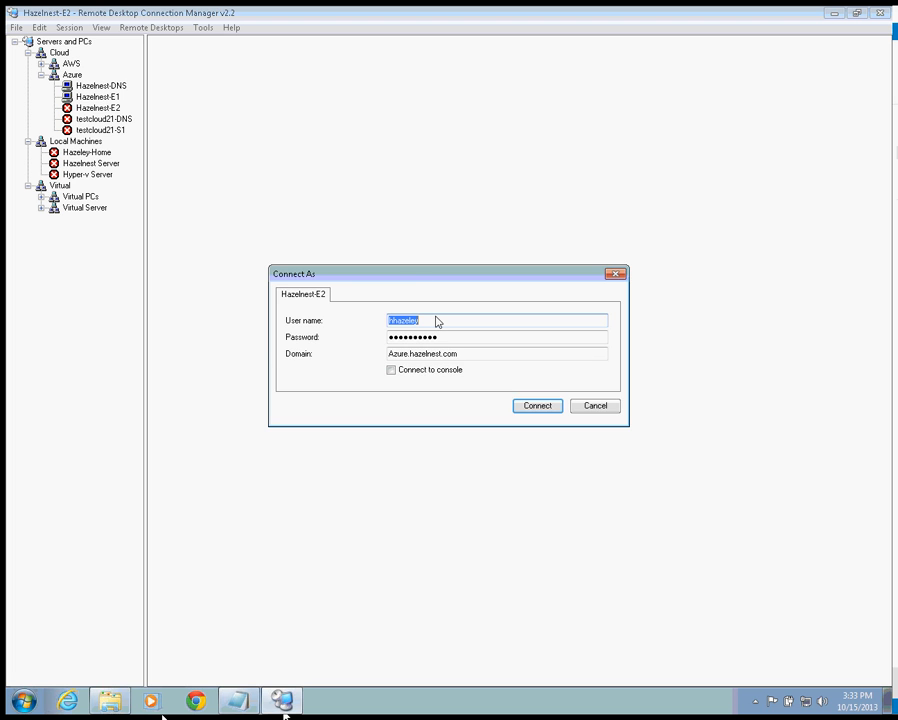
{"action": "key", "text": "ctrl+v"}
{"action": "left_click", "coordinate": [537, 407]}
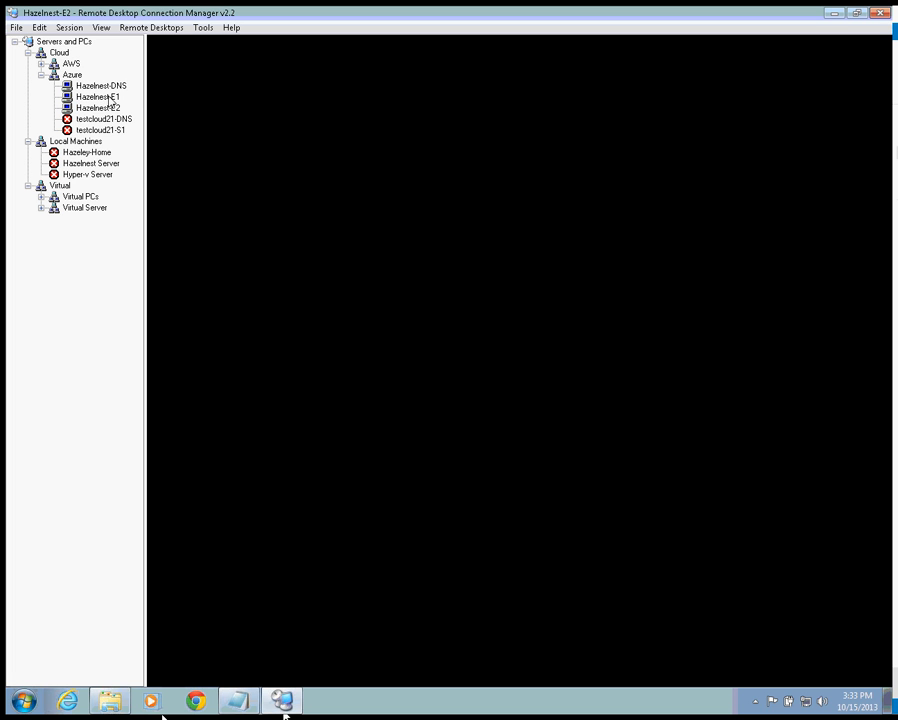
- Launch the Exchange Management Shell in the Hazelnest-E2 session
{"action": "left_click", "coordinate": [98, 97]}
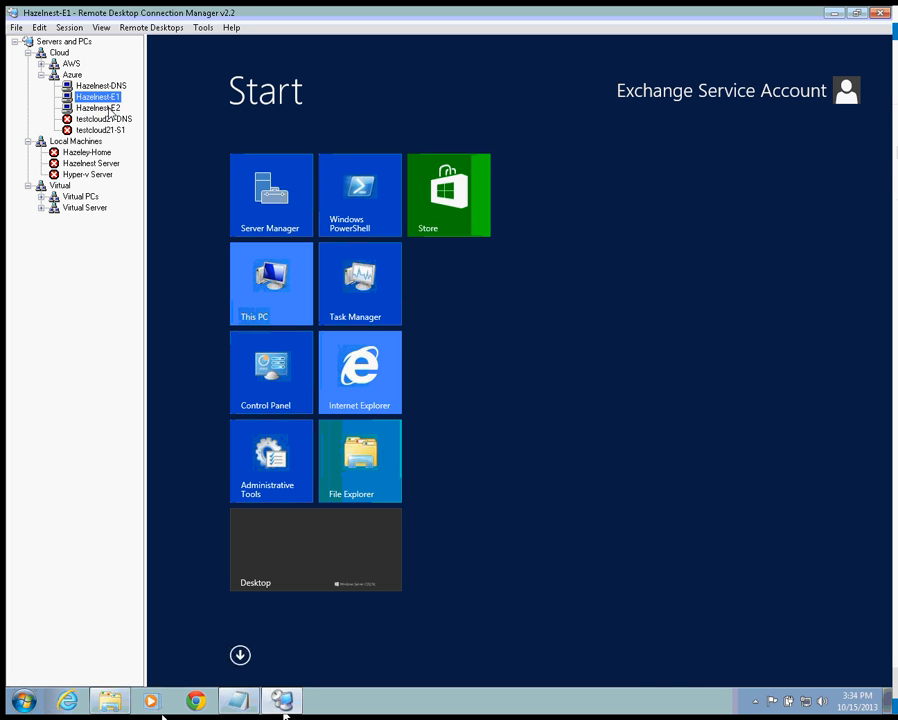
{"action": "left_click", "coordinate": [110, 108]}
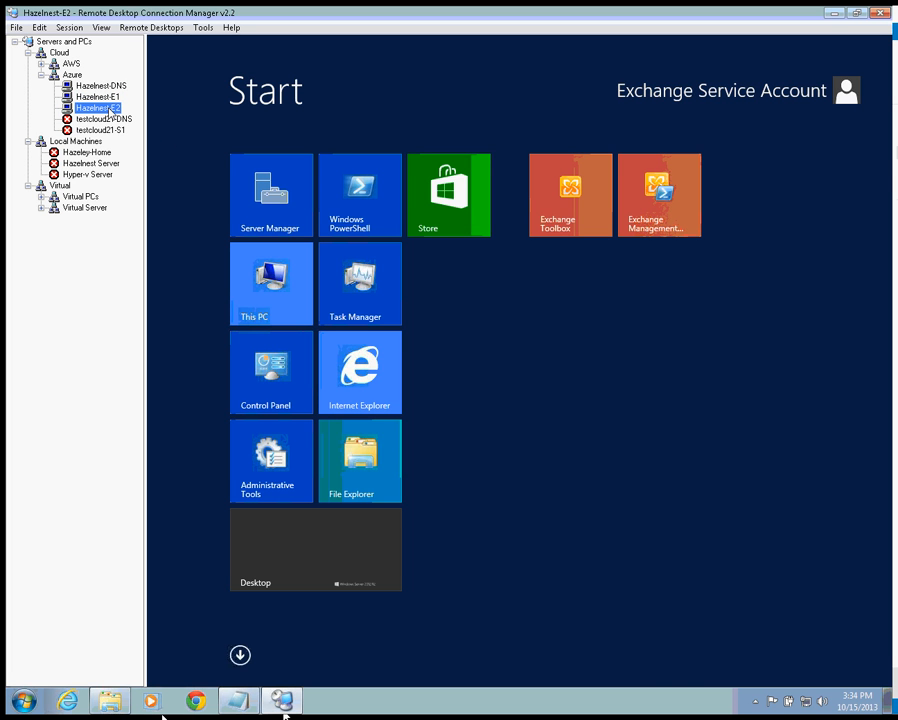
{"action": "left_click", "coordinate": [651, 214]}
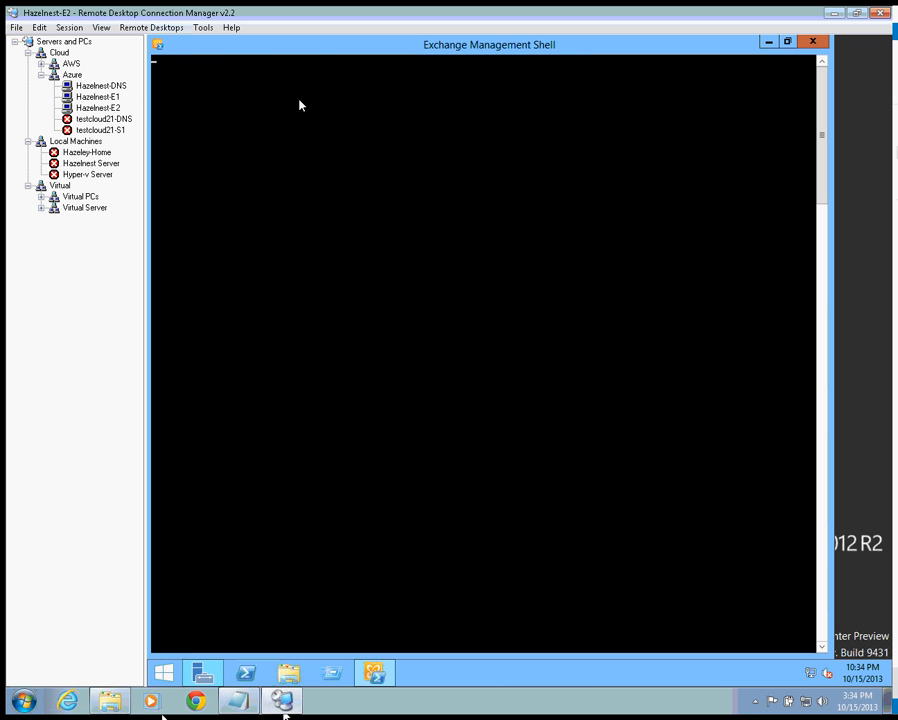
- Pin the Exchange Management Shell to Hazelnest-E1's Start screen and launch it from the new tile
{"action": "left_click", "coordinate": [100, 96]}
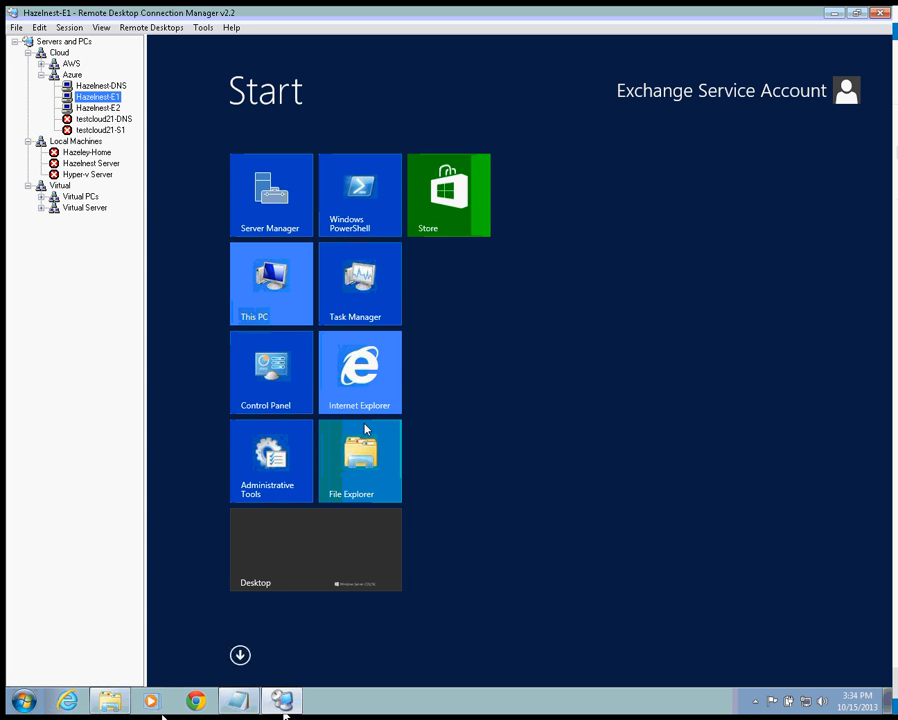
{"action": "left_click", "coordinate": [240, 654]}
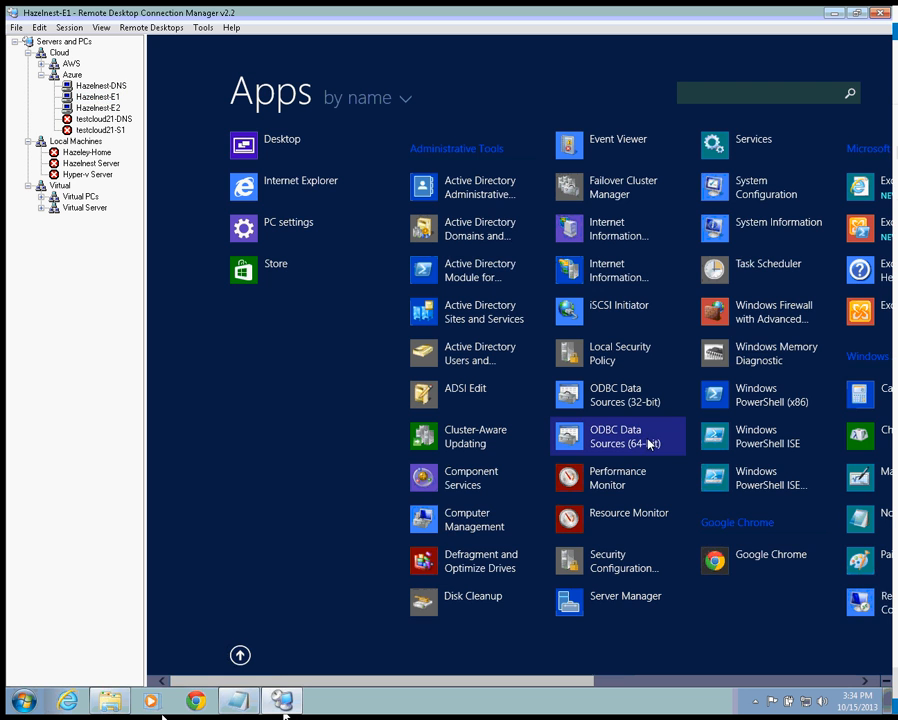
{"action": "scroll", "coordinate": [865, 230], "scroll_direction": "down", "scroll_amount": 1}
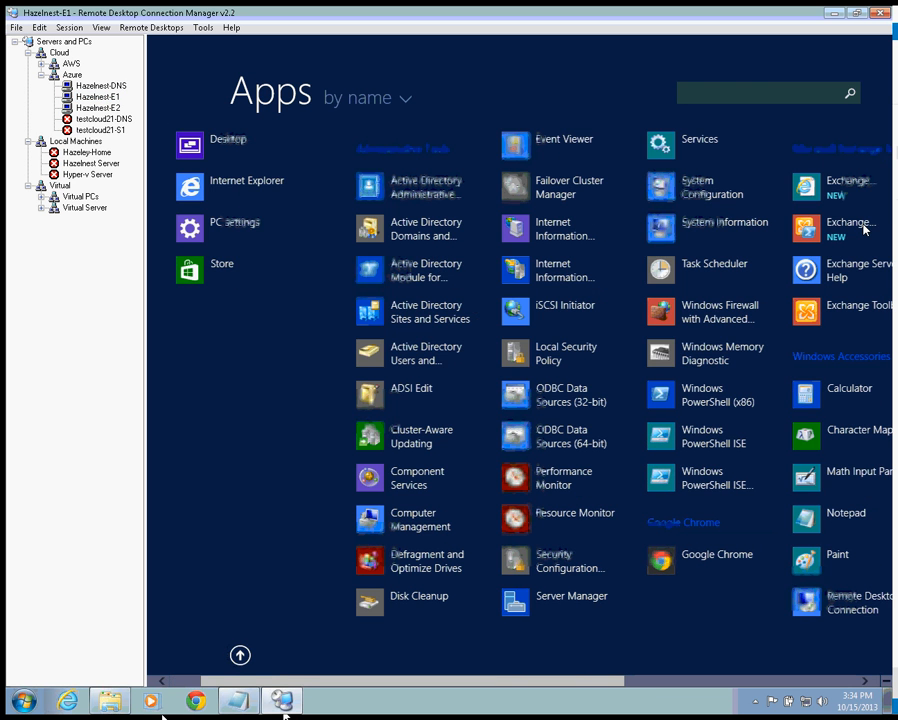
{"action": "scroll", "coordinate": [865, 230], "scroll_direction": "down", "scroll_amount": 3}
{"action": "right_click", "coordinate": [865, 222]}
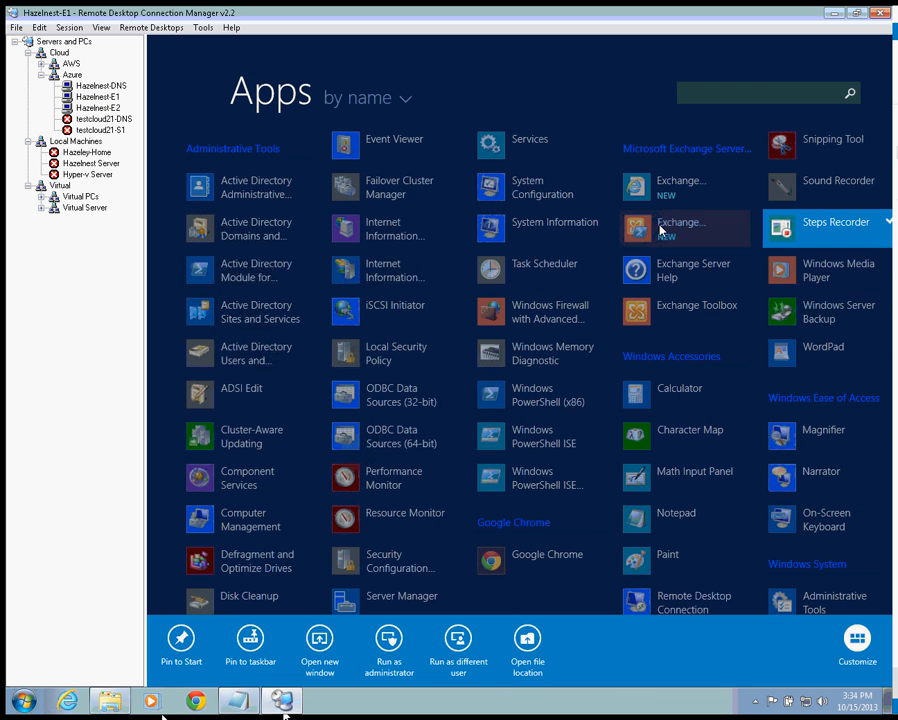
{"action": "right_click", "coordinate": [660, 230]}
{"action": "right_click", "coordinate": [826, 229]}
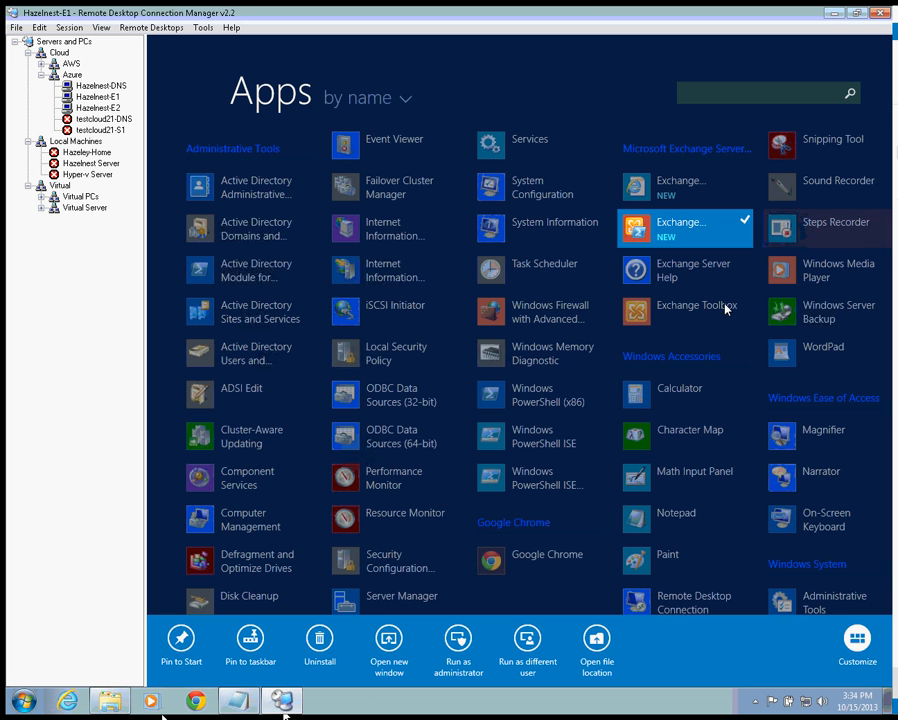
{"action": "left_click", "coordinate": [181, 645]}
{"action": "left_click", "coordinate": [577, 208]}
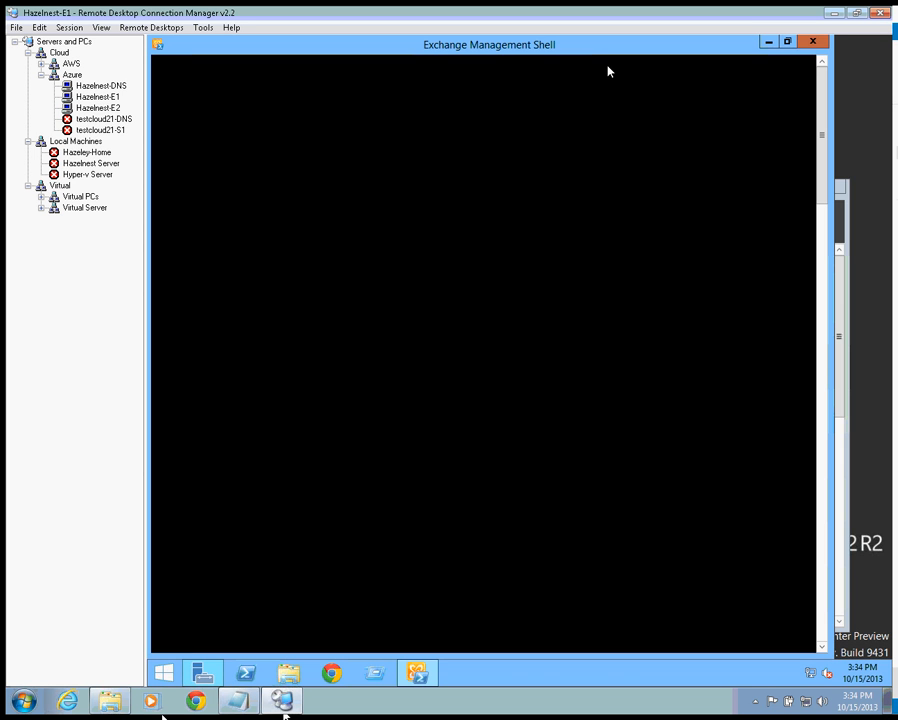
{"action": "left_click", "coordinate": [100, 108]}
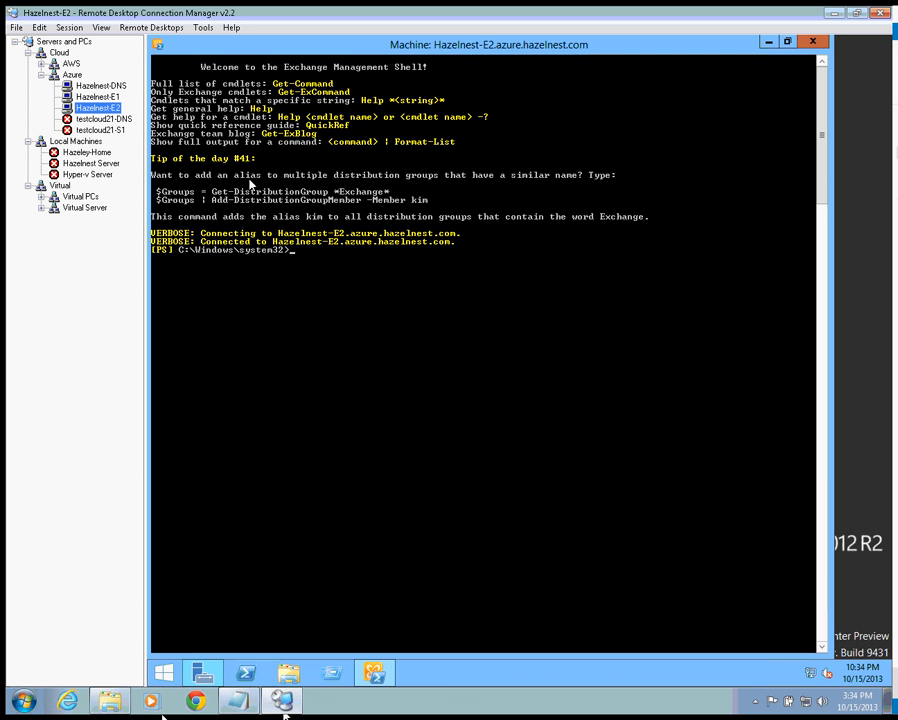
- Clear the console, run Get-ExchangeServer | ft name, role, Displ* to list HAZELNEST-E1 and HAZELNEST-E2, then clear again
{"action": "type", "text": "cls"}
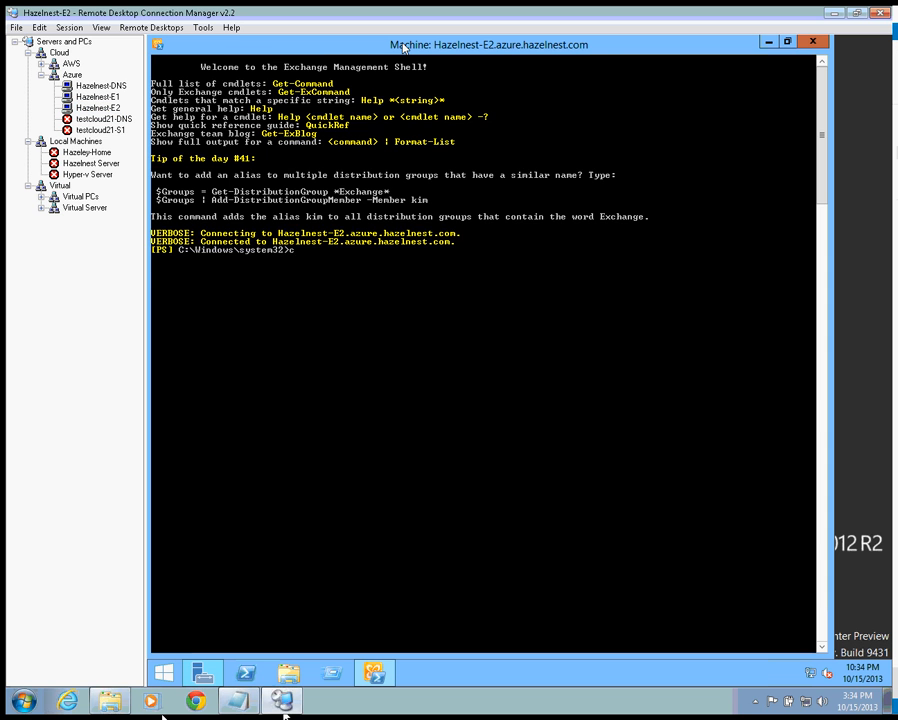
{"action": "key", "text": "Return"}
{"action": "type", "text": "get"}
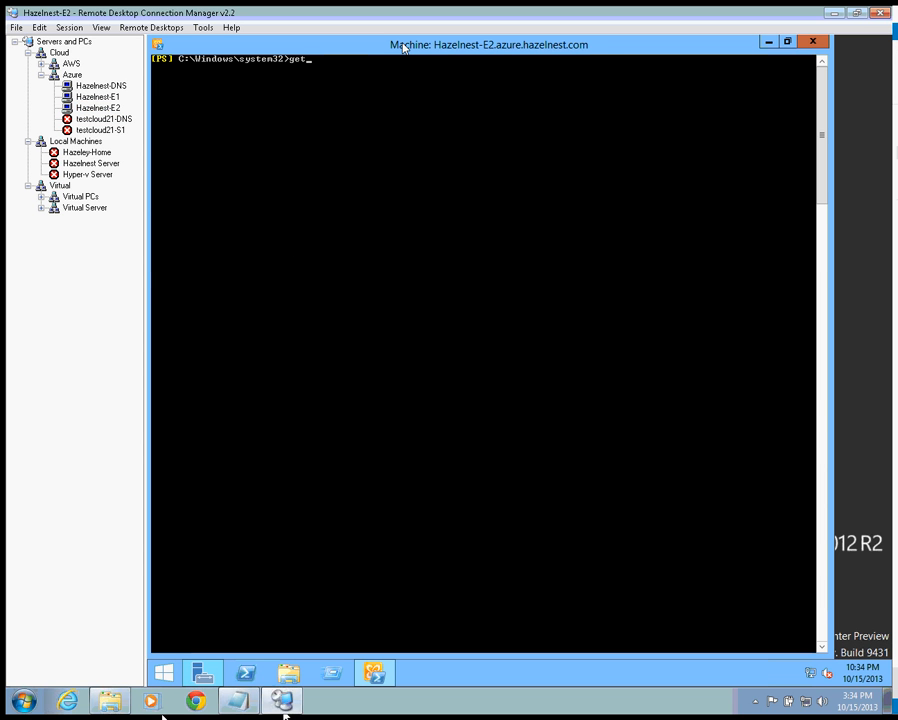
{"action": "type", "text": "-exch"}
{"action": "key", "text": "Tab"}
{"action": "key", "text": "Tab"}
{"action": "key", "text": "Tab"}
{"action": "key", "text": "Tab"}
{"action": "type", "text": "| ft name, role"}
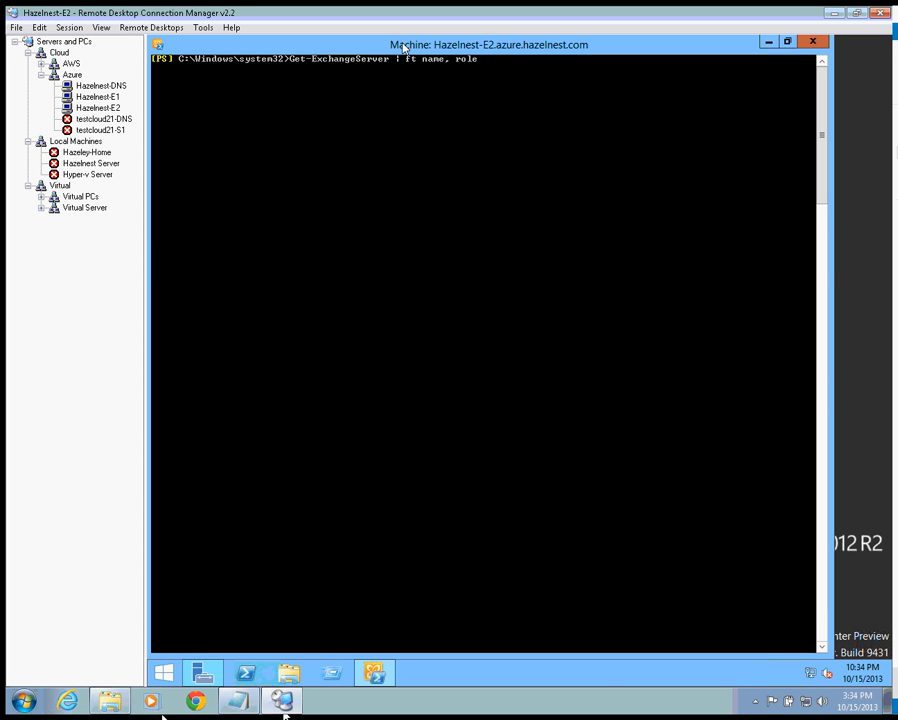
{"action": "type", "text": ", Displ*"}
{"action": "key", "text": "Return"}
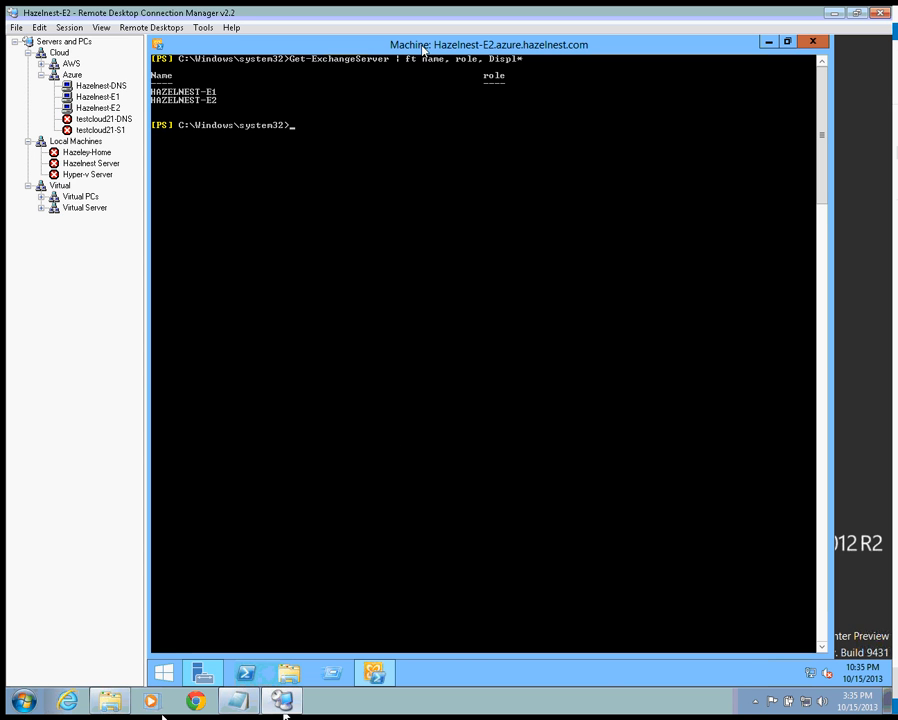
{"action": "type", "text": "cls"}
{"action": "key", "text": "Return"}
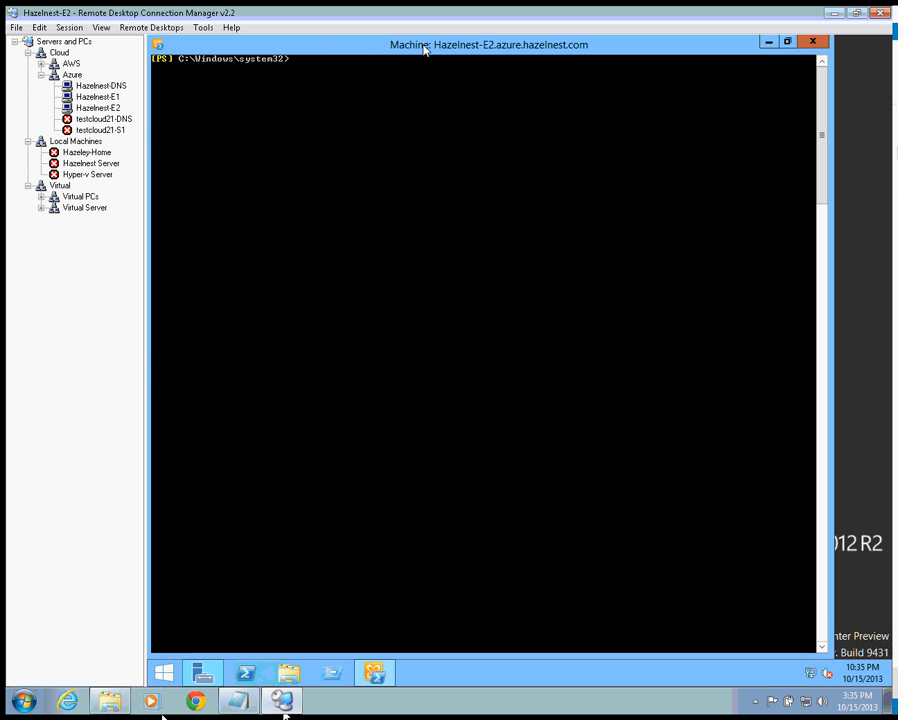
- Run plain Get-ExchangeServer to list all Exchange servers
{"action": "type", "text": "Get-ExchangeServer | ft name, role, Displ*"}
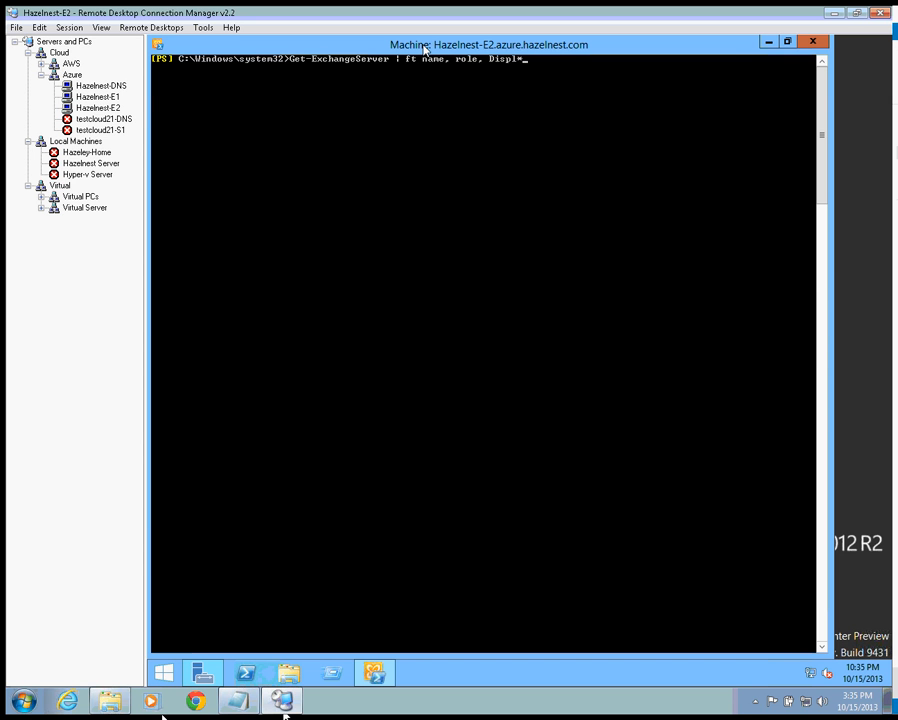
{"action": "key", "text": "BackSpace"}
{"action": "key", "text": "BackSpace"}
{"action": "key", "text": "BackSpace"}
{"action": "key", "text": "BackSpace"}
{"action": "key", "text": "BackSpace"}
{"action": "key", "text": "BackSpace"}
{"action": "key", "text": "BackSpace"}
{"action": "key", "text": "BackSpace"}
{"action": "key", "text": "BackSpace"}
{"action": "key", "text": "BackSpace"}
{"action": "key", "text": "BackSpace"}
{"action": "key", "text": "BackSpace"}
{"action": "key", "text": "BackSpace"}
{"action": "key", "text": "BackSpace"}
{"action": "key", "text": "BackSpace"}
{"action": "key", "text": "BackSpace"}
{"action": "key", "text": "BackSpace"}
{"action": "key", "text": "BackSpace"}
{"action": "key", "text": "BackSpace"}
{"action": "key", "text": "BackSpace"}
{"action": "key", "text": "BackSpace"}
{"action": "key", "text": "BackSpace"}
{"action": "key", "text": "BackSpace"}
{"action": "key", "text": "Return"}
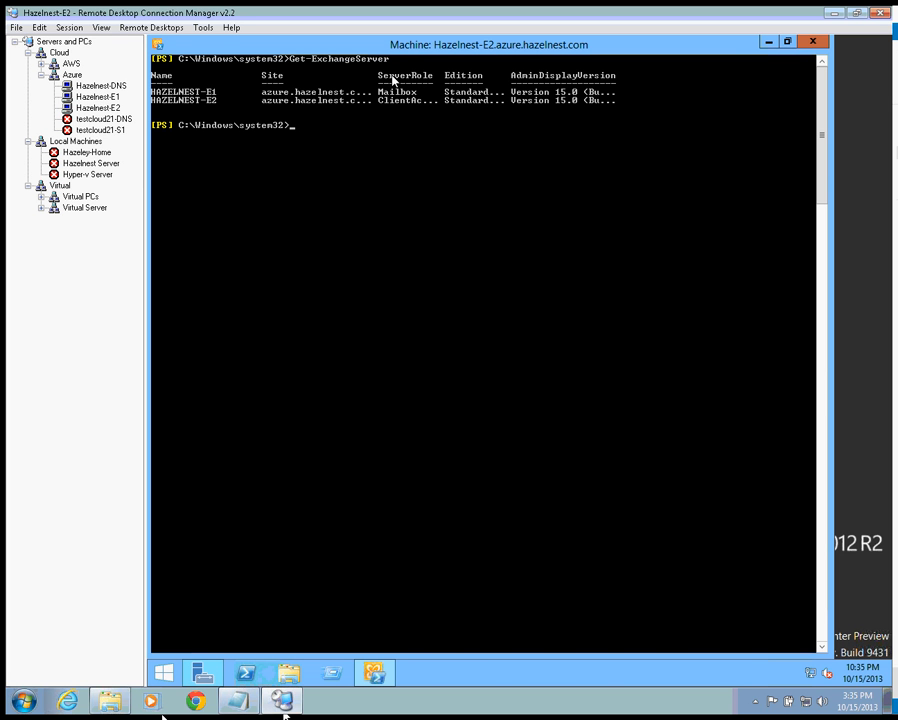
- Rerun it as Get-ExchangeServer | ft name, Serverrole, AdminDispl* to show roles and Version 15.0
{"action": "key", "text": "Up"}
{"action": "type", "text": "| ft name, role, Displ*"}
{"action": "key", "text": "Left"}
{"action": "key", "text": "Left"}
{"action": "key", "text": "Left"}
{"action": "key", "text": "Left"}
{"action": "key", "text": "Left"}
{"action": "key", "text": "Left"}
{"action": "key", "text": "Left"}
{"action": "key", "text": "Left"}
{"action": "key", "text": "Left"}
{"action": "key", "text": "Left"}
{"action": "key", "text": "Left"}
{"action": "key", "text": "Left"}
{"action": "key", "text": "Left"}
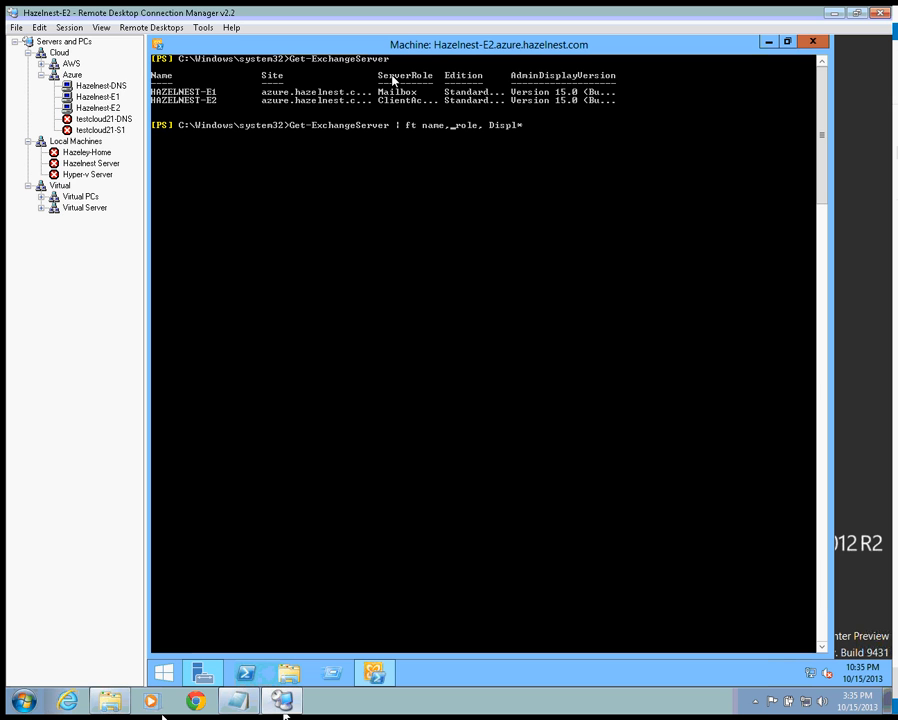
{"action": "type", "text": "Server"}
{"action": "key", "text": "Delete"}
{"action": "key", "text": "End"}
{"action": "key", "text": "Left"}
{"action": "key", "text": "Left"}
{"action": "key", "text": "Left"}
{"action": "key", "text": "Left"}
{"action": "key", "text": "Left"}
{"action": "key", "text": "Left"}
{"action": "key", "text": "Left"}
{"action": "type", "text": "Admin"}
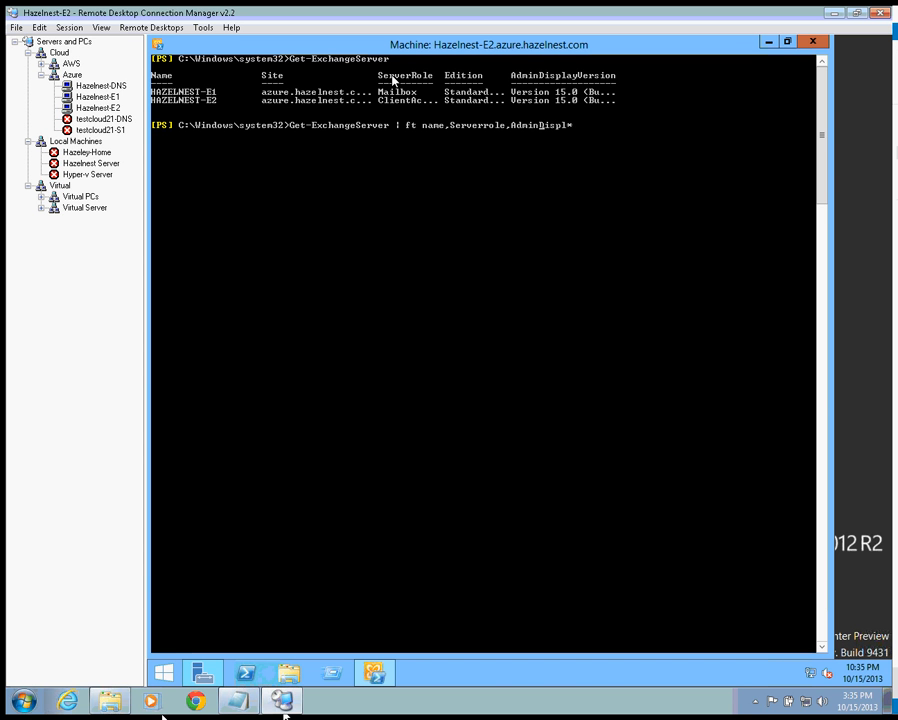
{"action": "key", "text": "Delete"}
{"action": "key", "text": "Return"}
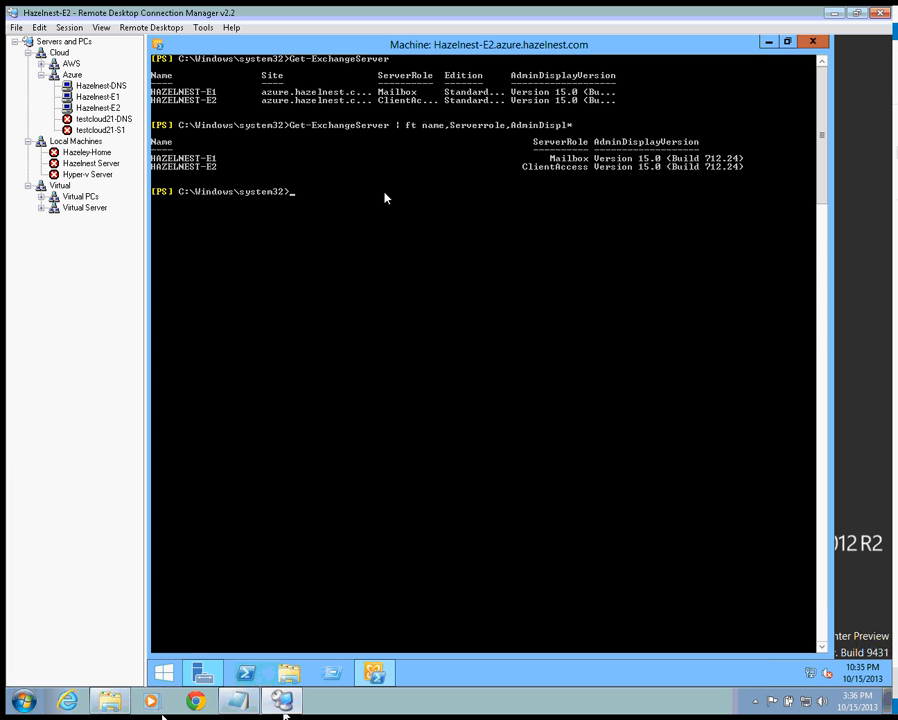
{"action": "left_click", "coordinate": [164, 675]}
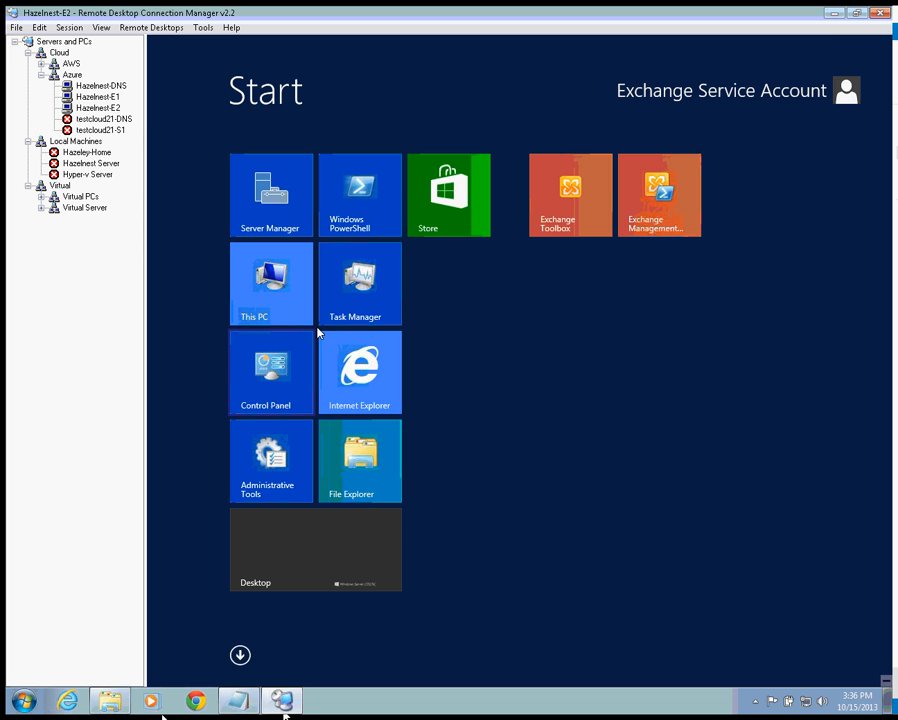
{"action": "left_click", "coordinate": [357, 384]}
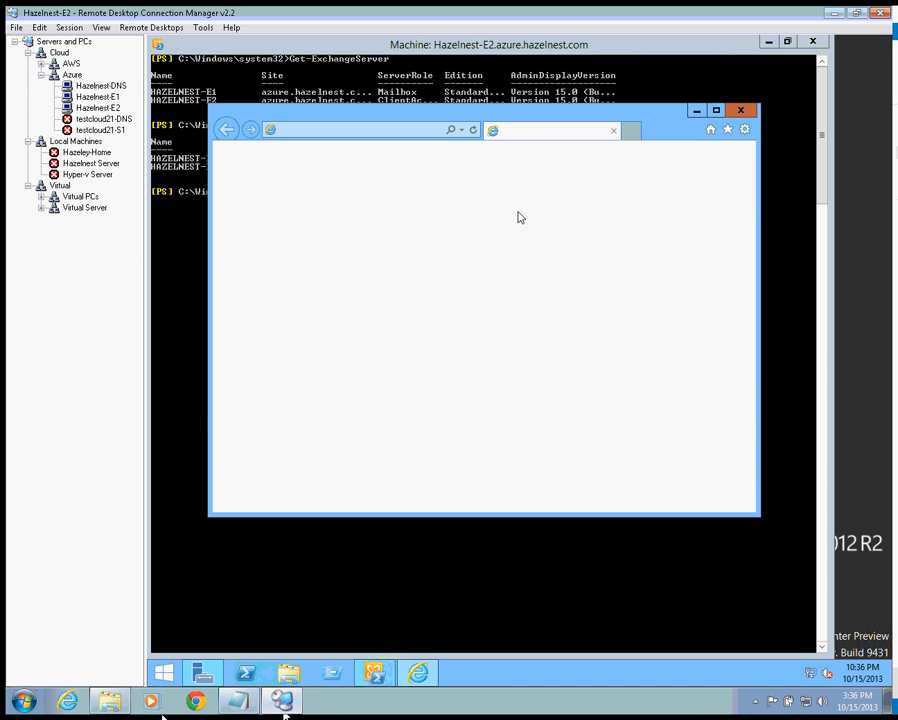
{"action": "double_click", "coordinate": [526, 108]}
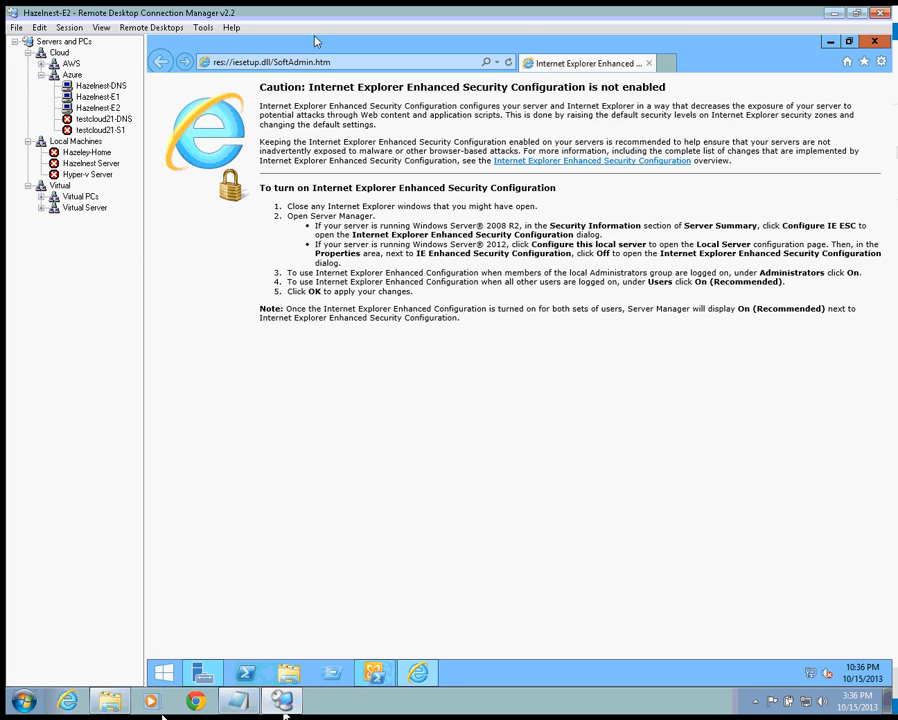
{"action": "left_click", "coordinate": [348, 64]}
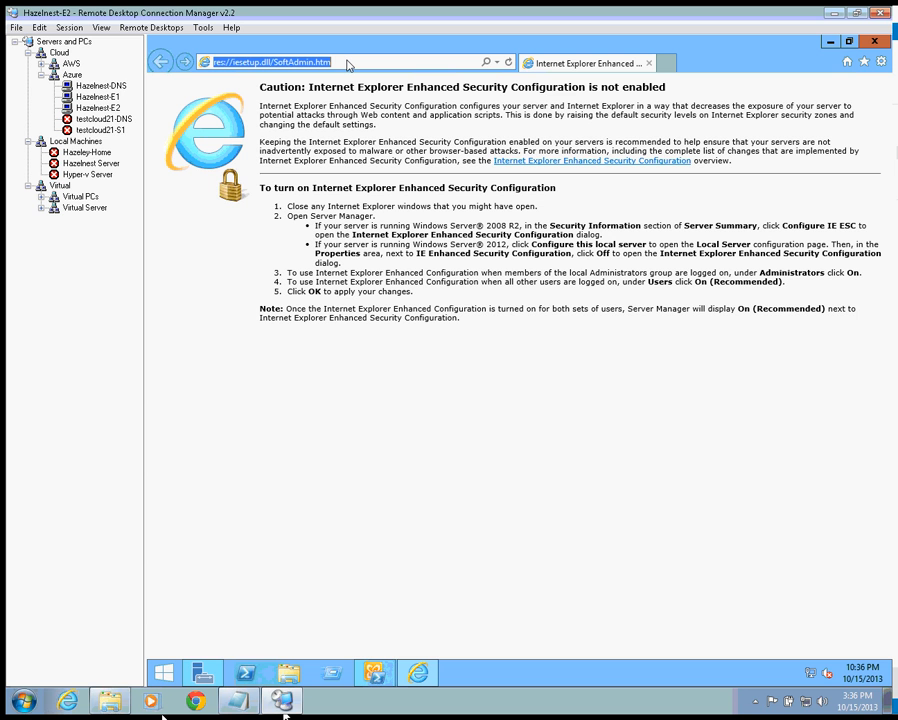
{"action": "type", "text": "htt"}
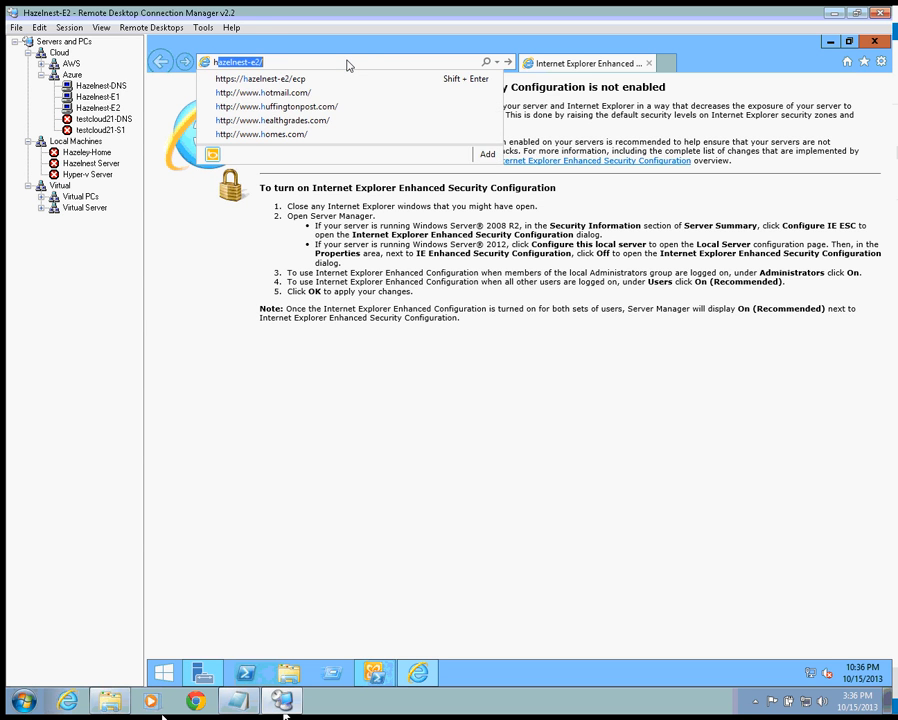
{"action": "key", "text": "BackSpace"}
{"action": "key", "text": "BackSpace"}
{"action": "key", "text": "BackSpace"}
{"action": "key", "text": "Down"}
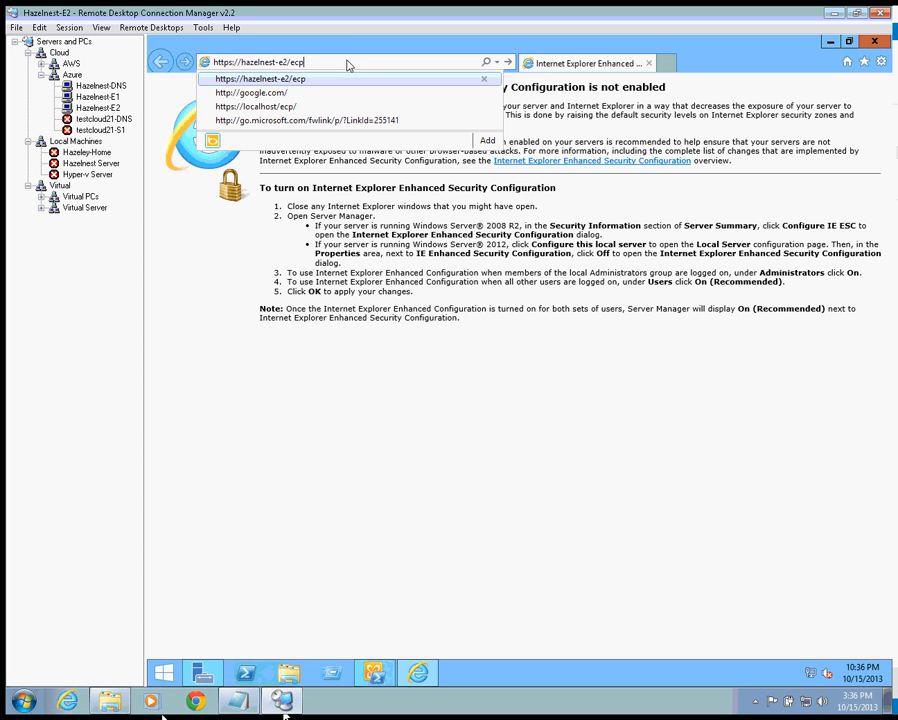
{"action": "key", "text": "Return"}
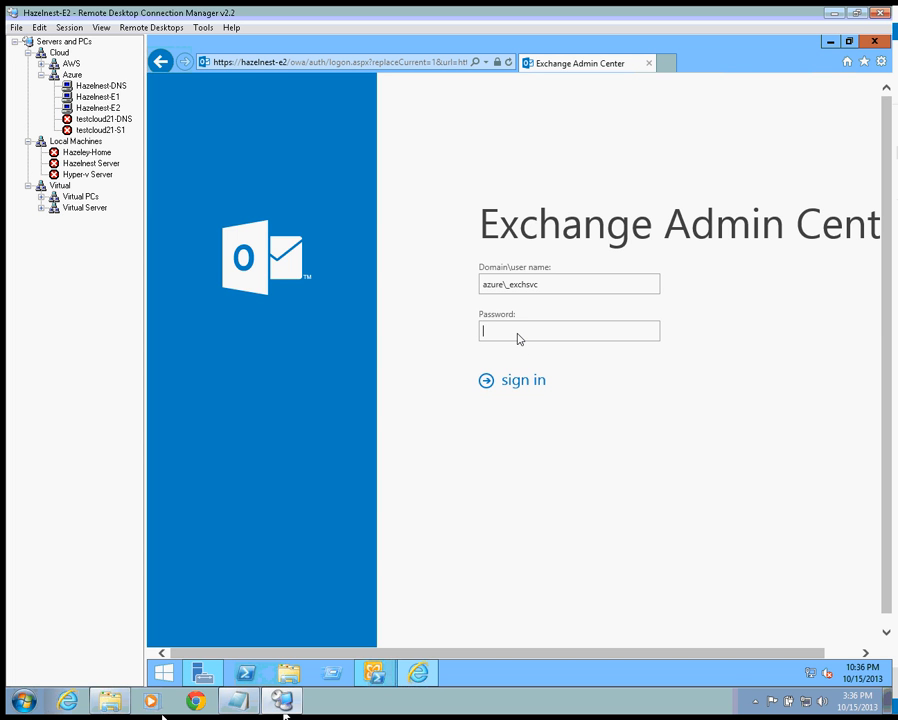
- Sign in with the account password and switch from permissions to the recipients mailbox list
{"action": "type", "text": "********"}
{"action": "key", "text": "Return"}
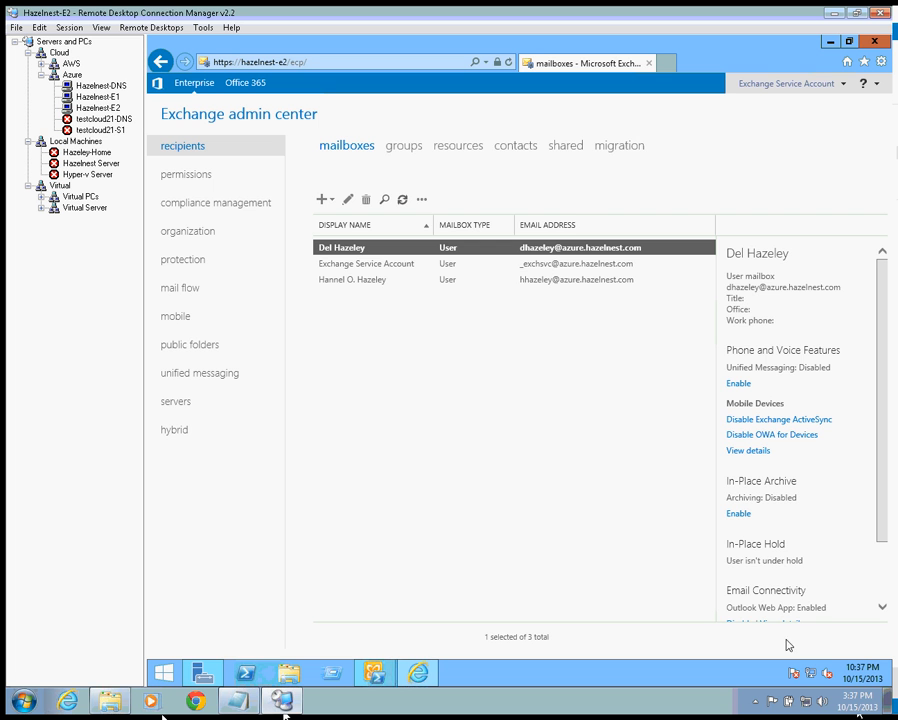
{"action": "left_click", "coordinate": [194, 176]}
{"action": "left_click", "coordinate": [197, 151]}
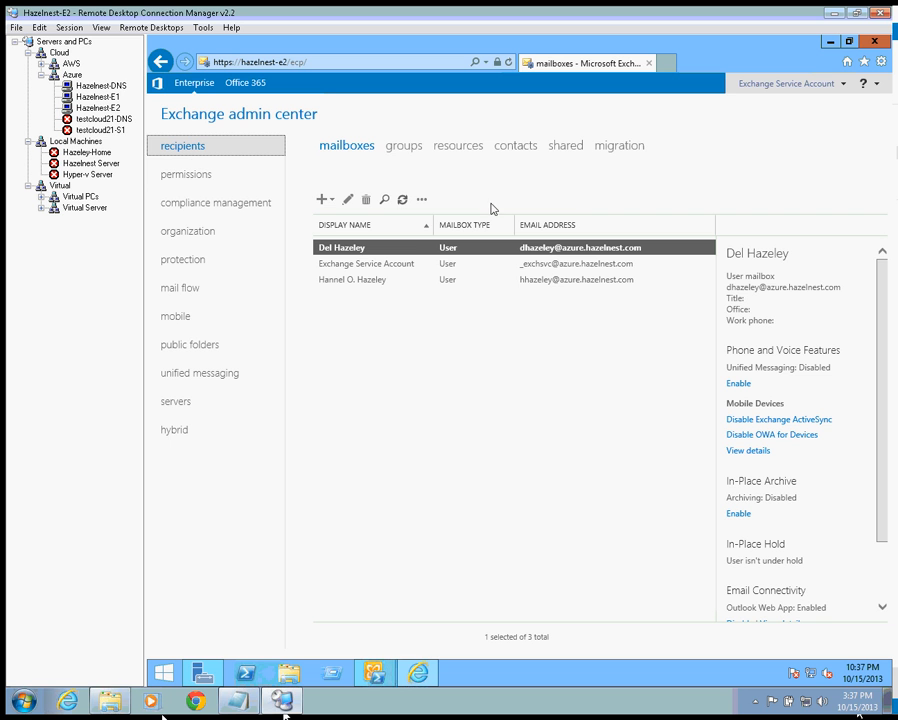
- Start a new user mailbox for a new account with first name Demo and last name User
{"action": "left_click", "coordinate": [321, 201]}
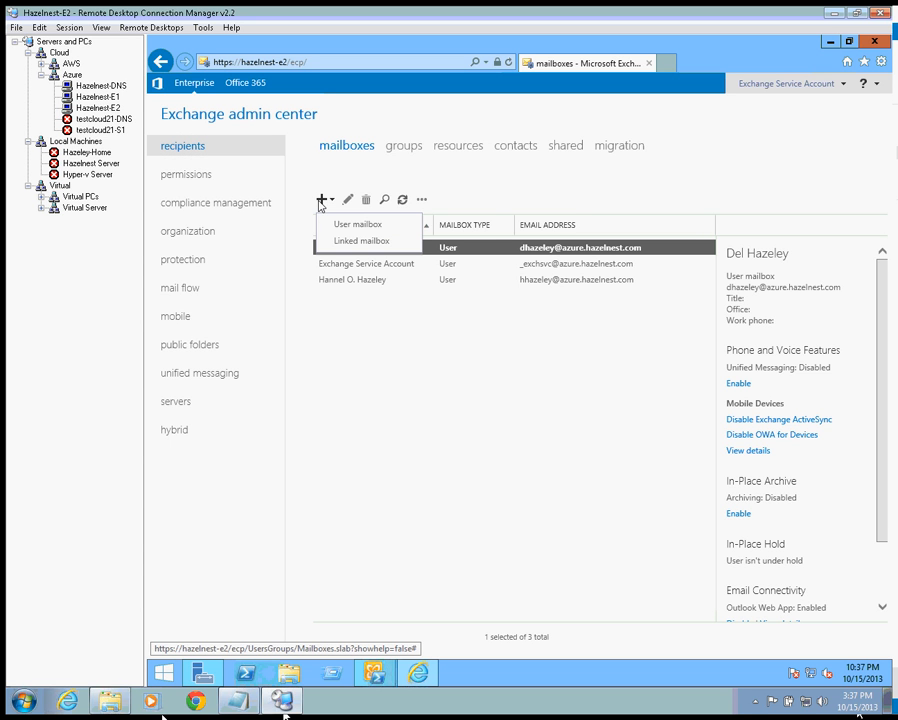
{"action": "left_click", "coordinate": [354, 227]}
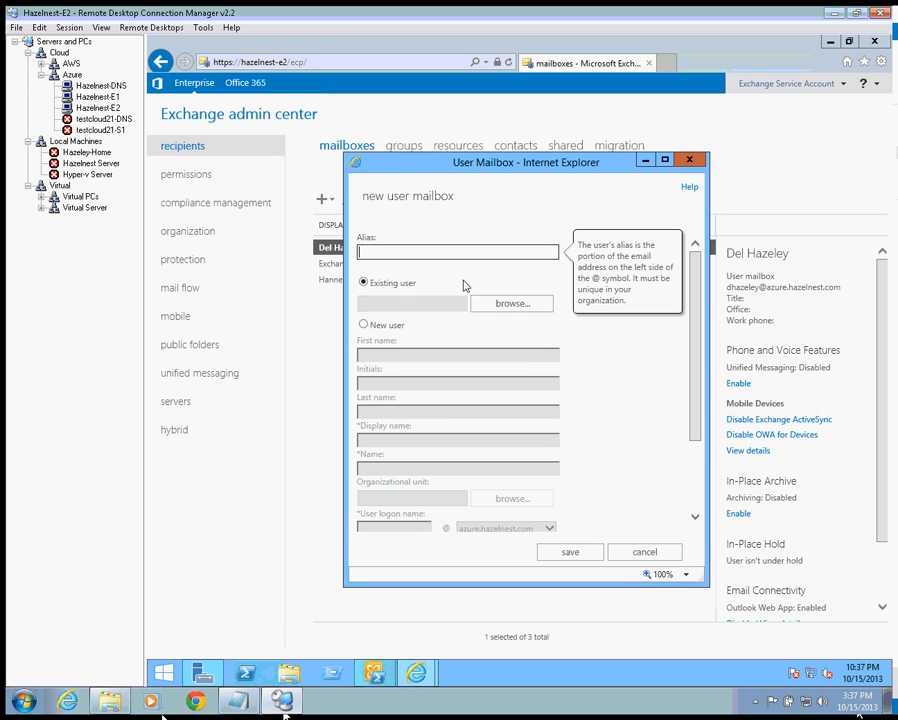
{"action": "left_click", "coordinate": [375, 326]}
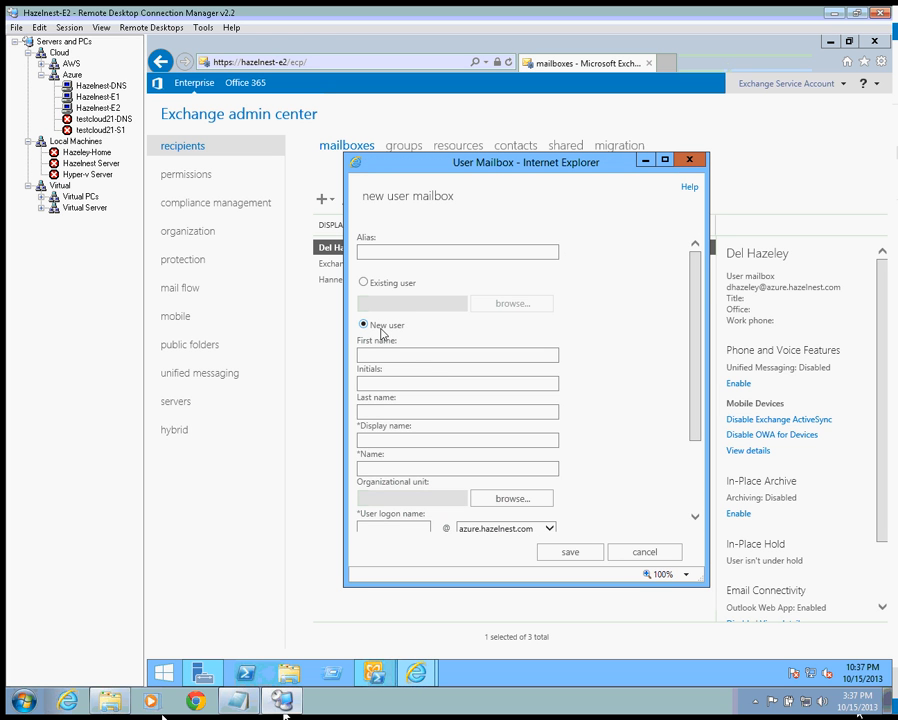
{"action": "left_click", "coordinate": [436, 357]}
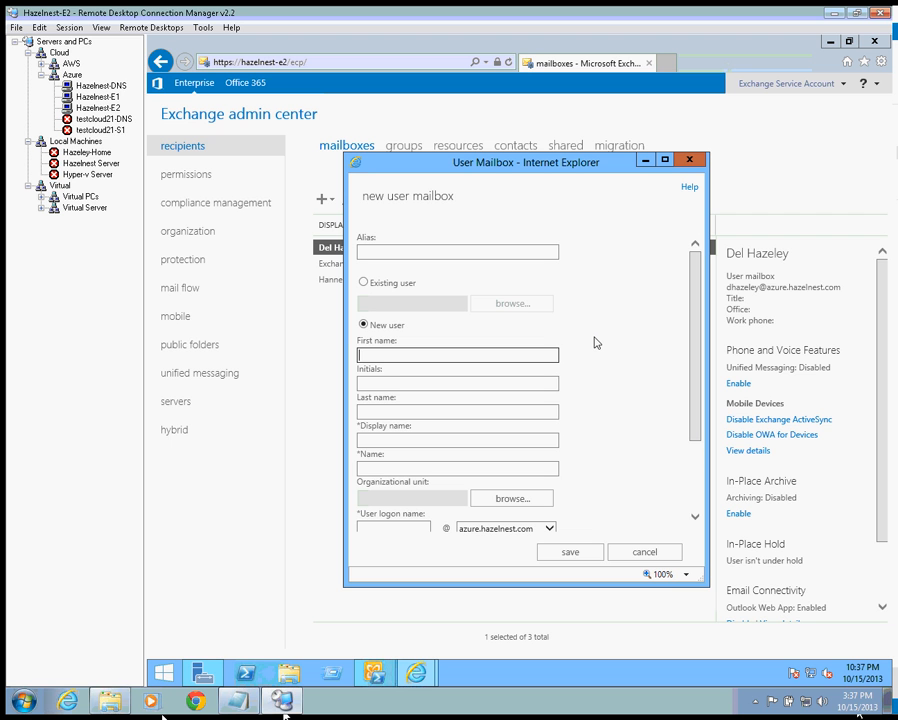
{"action": "type", "text": "Demo"}
{"action": "key", "text": "Tab"}
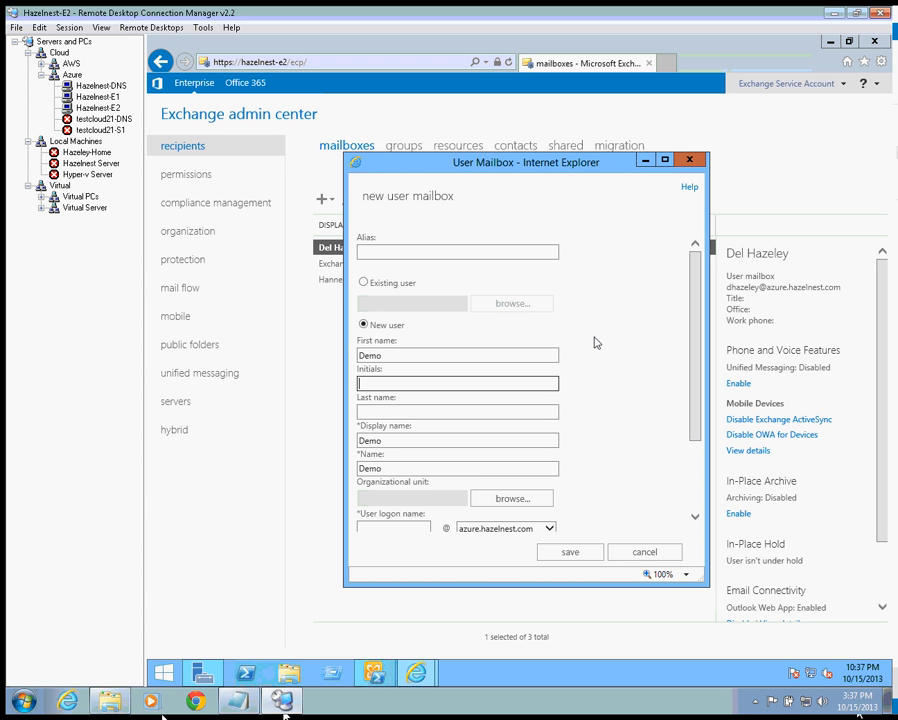
{"action": "key", "text": "Tab"}
{"action": "type", "text": "Us"}
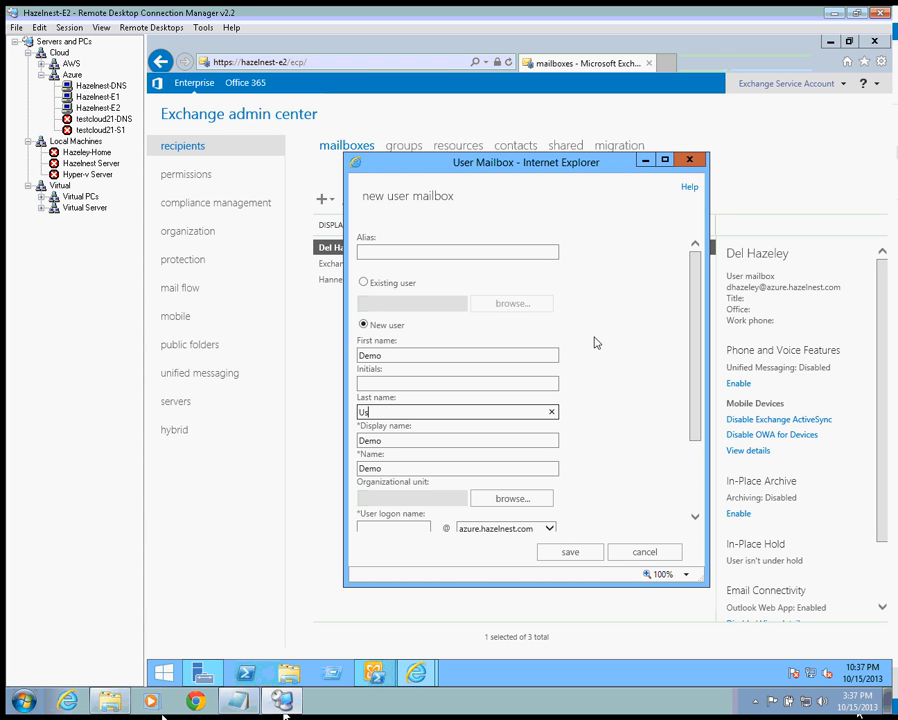
{"action": "type", "text": "er"}
{"action": "key", "text": "Tab"}
{"action": "key", "text": "Tab"}
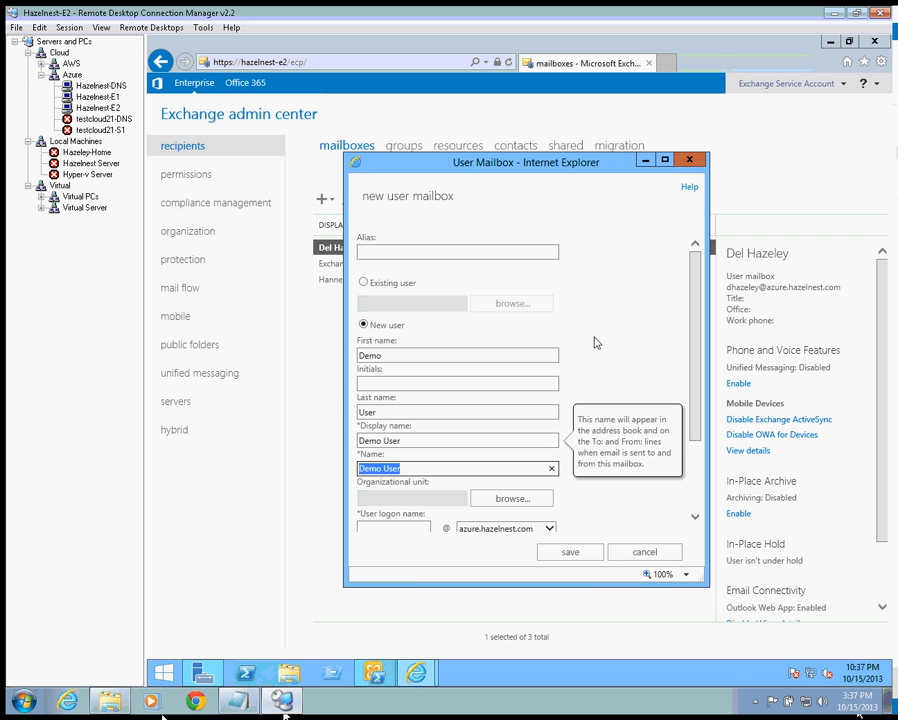
{"action": "key", "text": "Tab"}
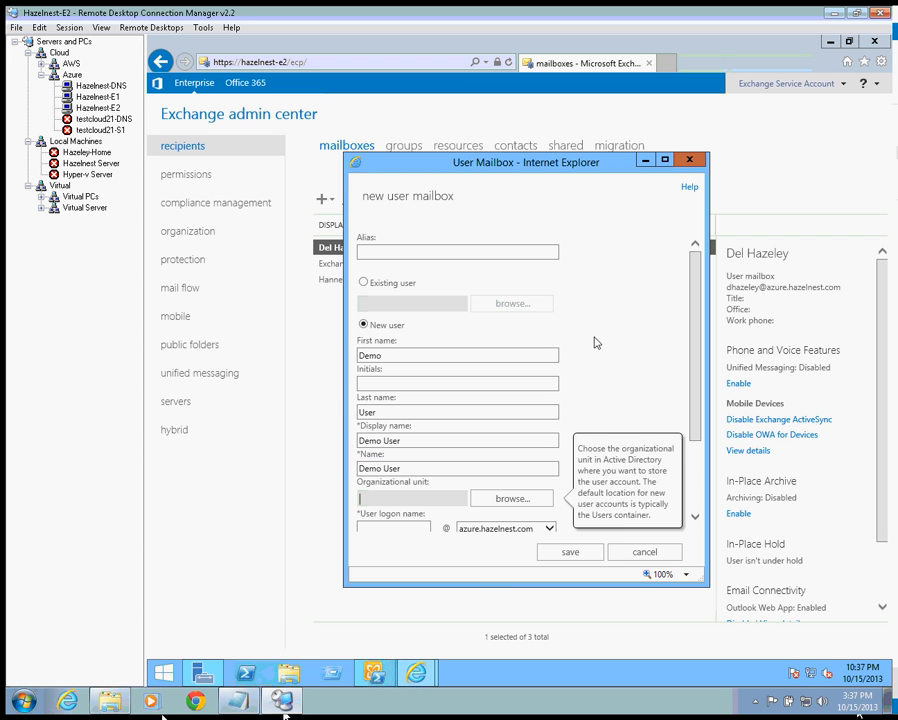
{"action": "key", "text": "Tab"}
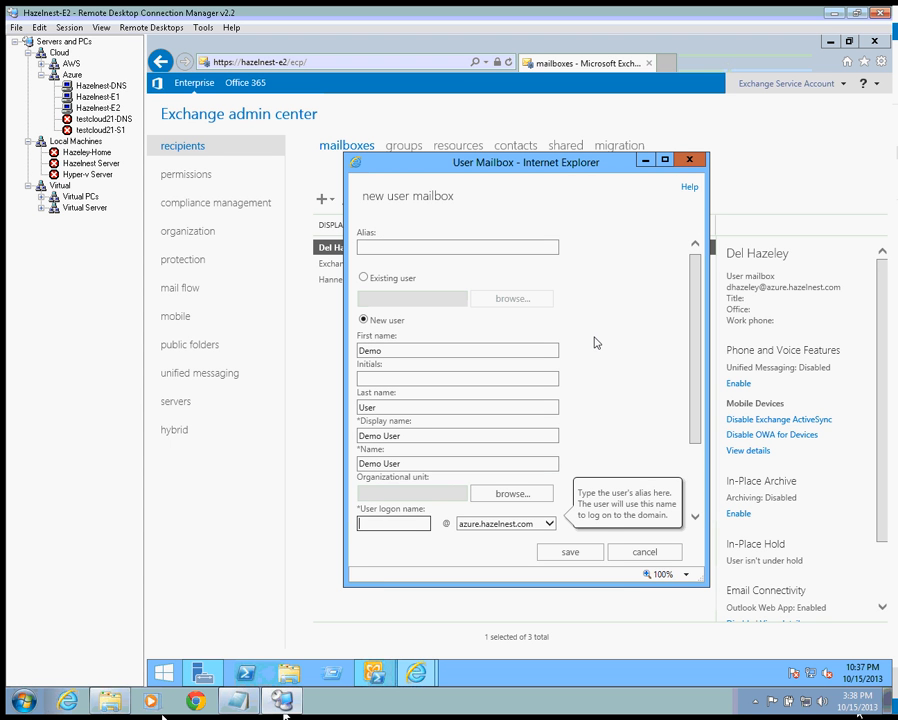
- Set logon name duser, enter and confirm the password, and show More options
{"action": "type", "text": "duser"}
{"action": "key", "text": "Tab"}
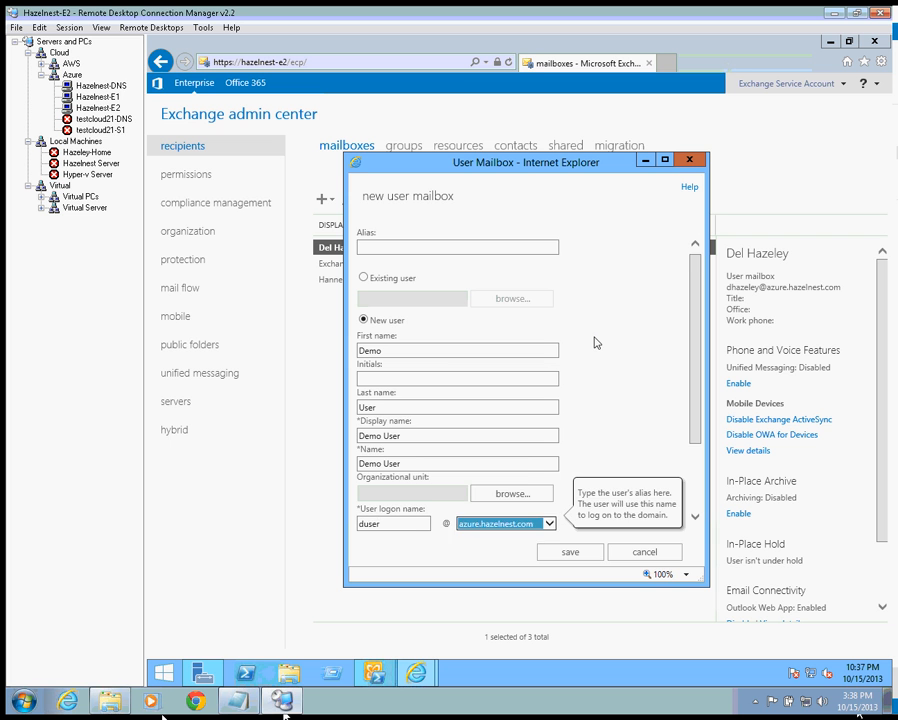
{"action": "key", "text": "Tab"}
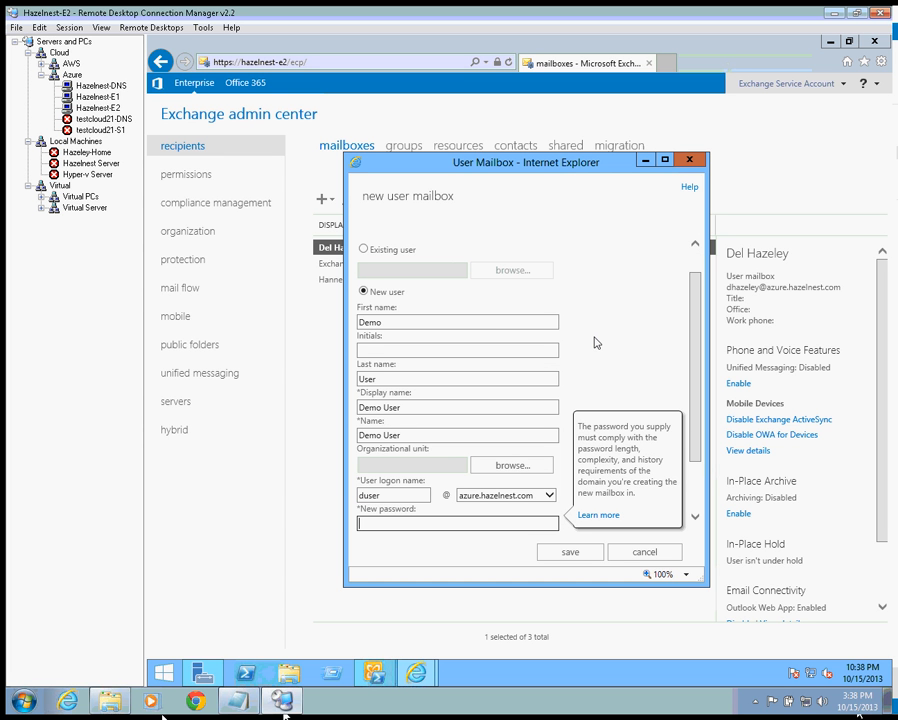
{"action": "type", "text": "P@ssw0rd12"}
{"action": "key", "text": "Tab"}
{"action": "type", "text": "P@ssw0rd"}
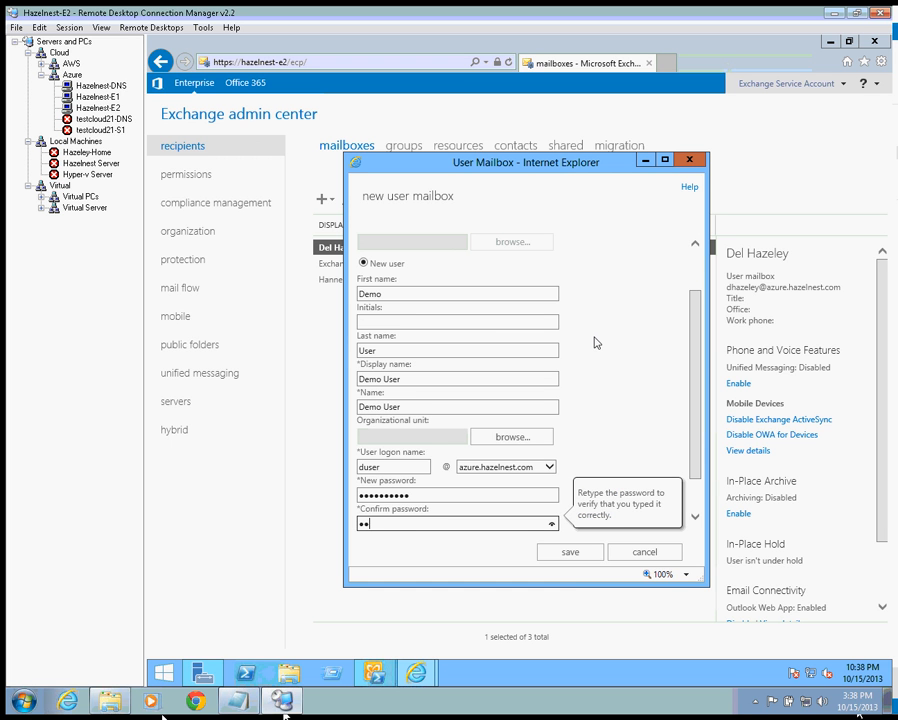
{"action": "type", "text": "12"}
{"action": "key", "text": "Tab"}
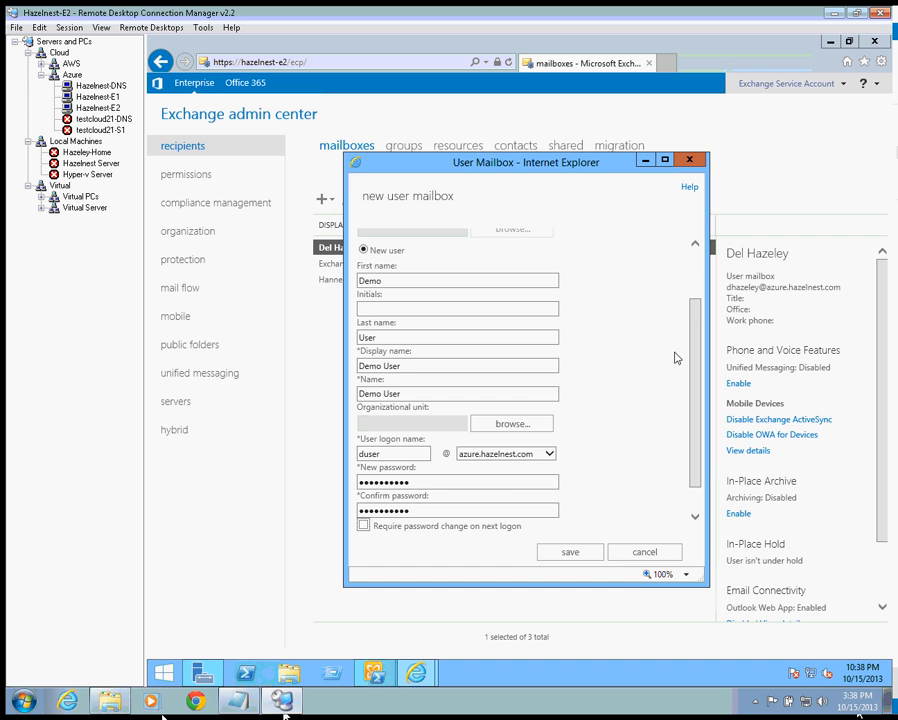
{"action": "scroll", "coordinate": [690, 463], "scroll_direction": "down", "scroll_amount": 1}
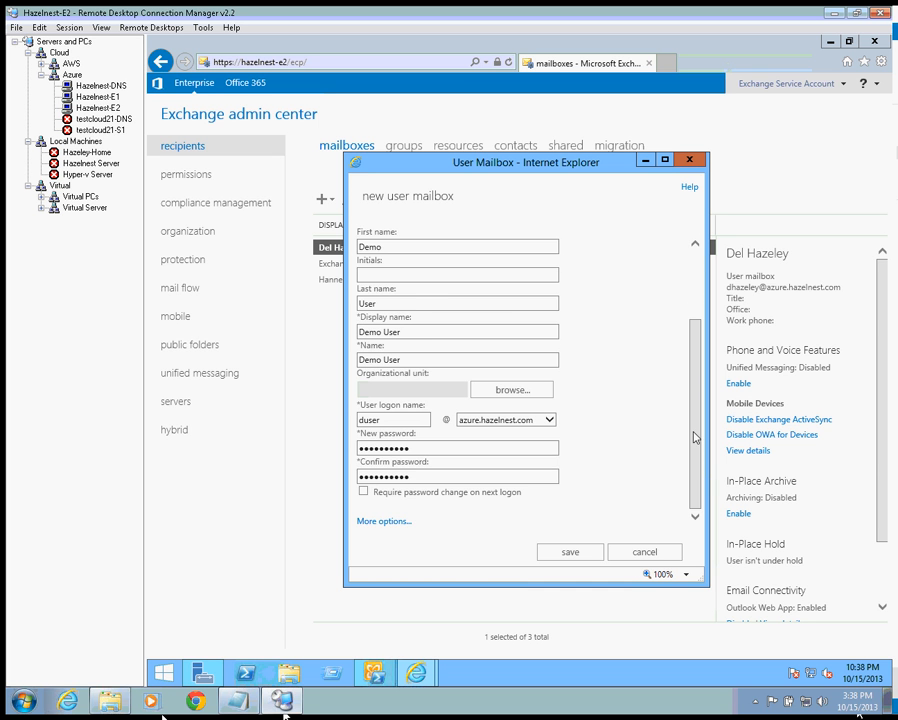
{"action": "scroll", "coordinate": [691, 430], "scroll_direction": "up", "scroll_amount": 3}
{"action": "scroll", "coordinate": [686, 450], "scroll_direction": "down", "scroll_amount": 3}
{"action": "left_click", "coordinate": [396, 521]}
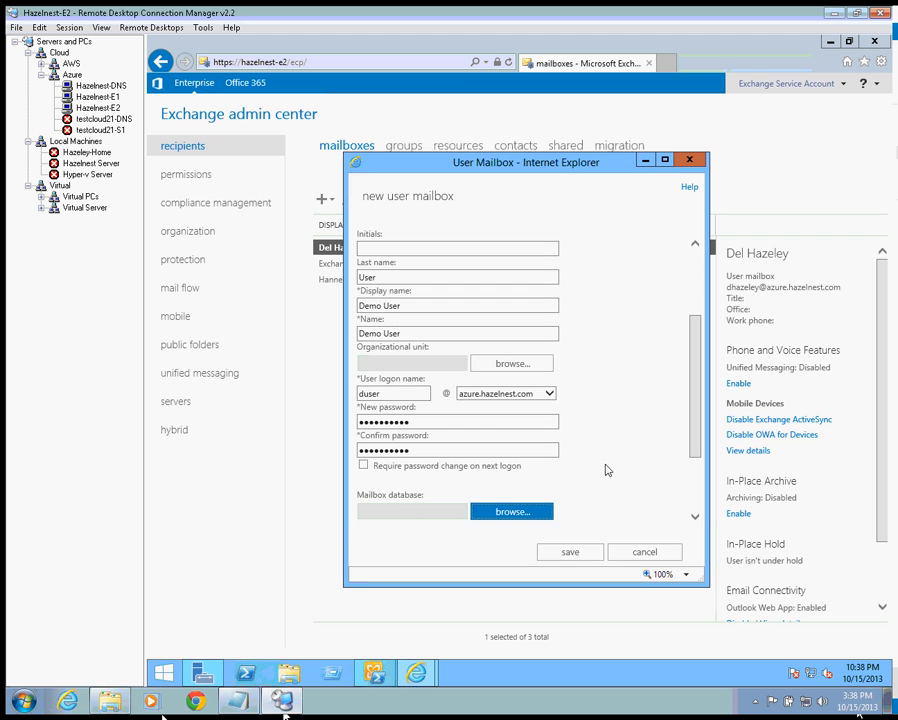
- Choose Hazelnest-E1 MBX Store 002 as the mailbox database and save the Demo User mailbox
{"action": "left_click", "coordinate": [516, 513]}
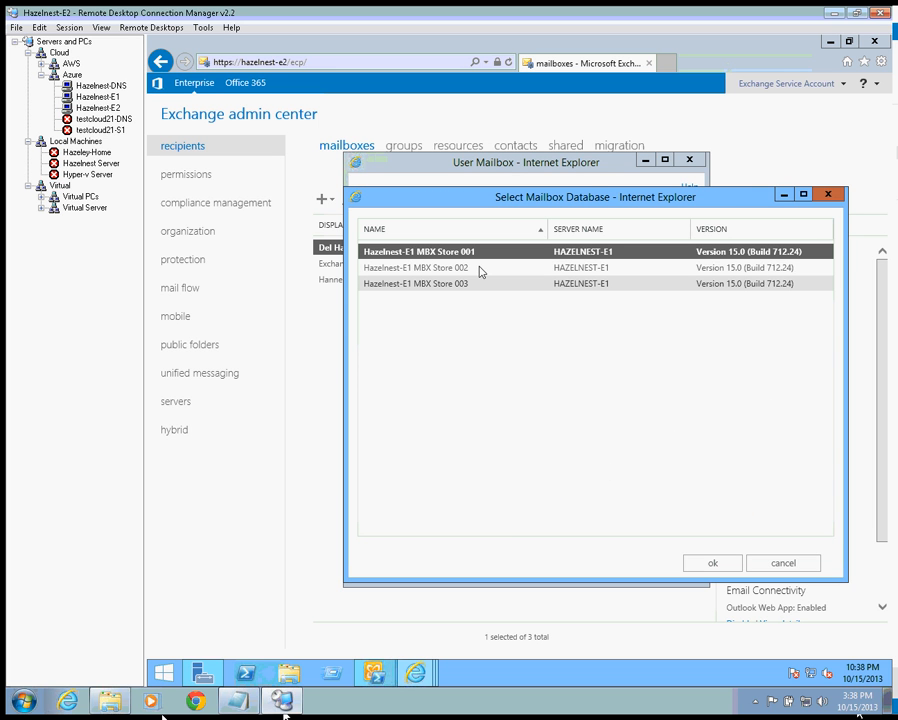
{"action": "left_click", "coordinate": [490, 269]}
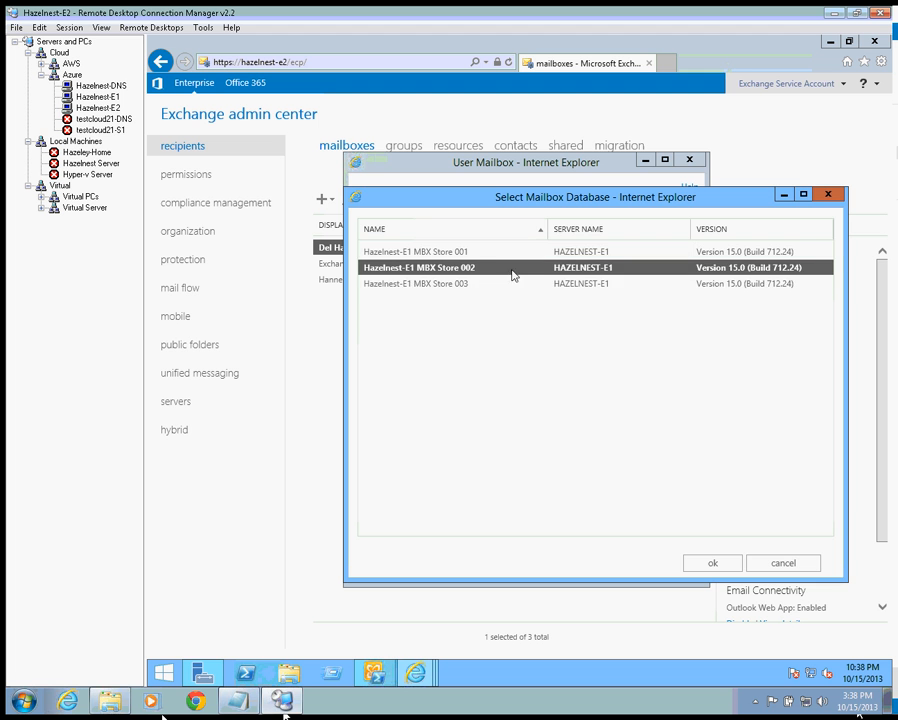
{"action": "left_click", "coordinate": [713, 565]}
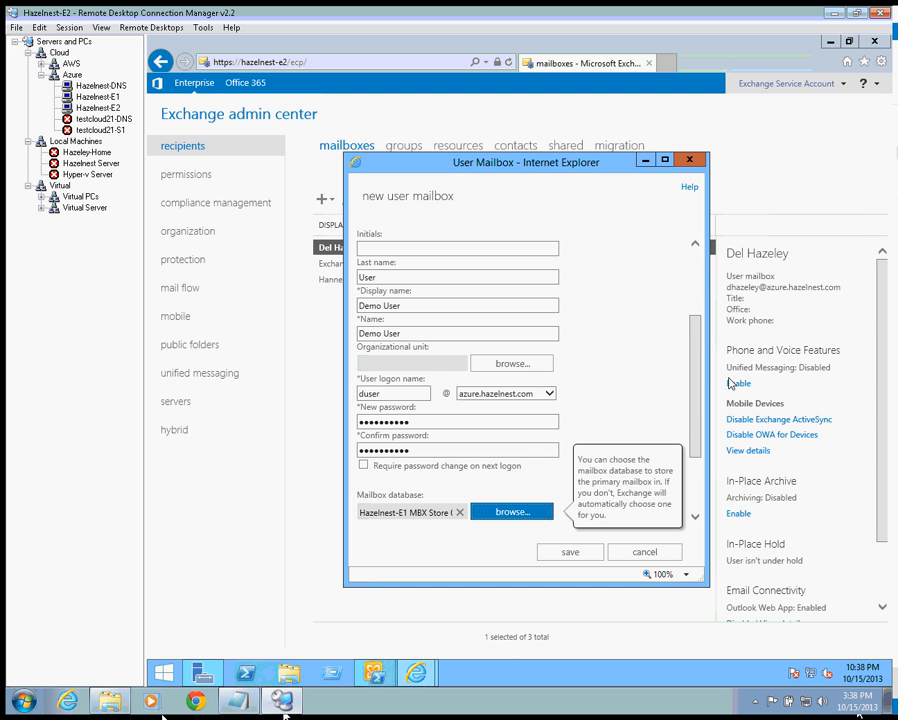
{"action": "scroll", "coordinate": [697, 517], "scroll_direction": "down", "scroll_amount": 3}
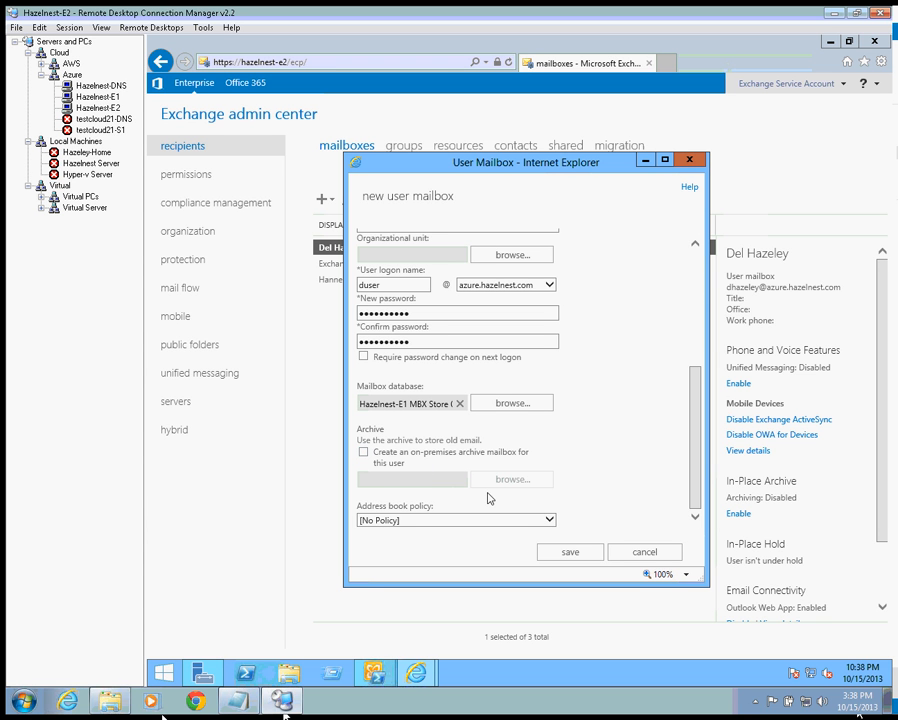
{"action": "left_click", "coordinate": [567, 555]}
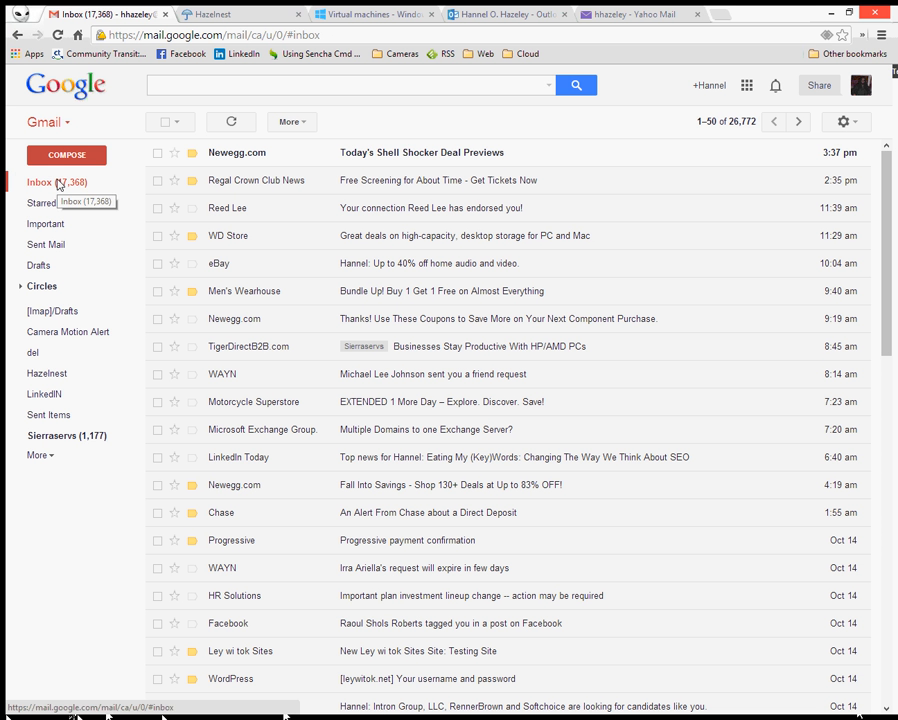
- Send a Gmail message to the duser mailbox with subject 'Testing MailFlow' and body 'Testing from external address'
{"action": "left_click", "coordinate": [88, 158]}
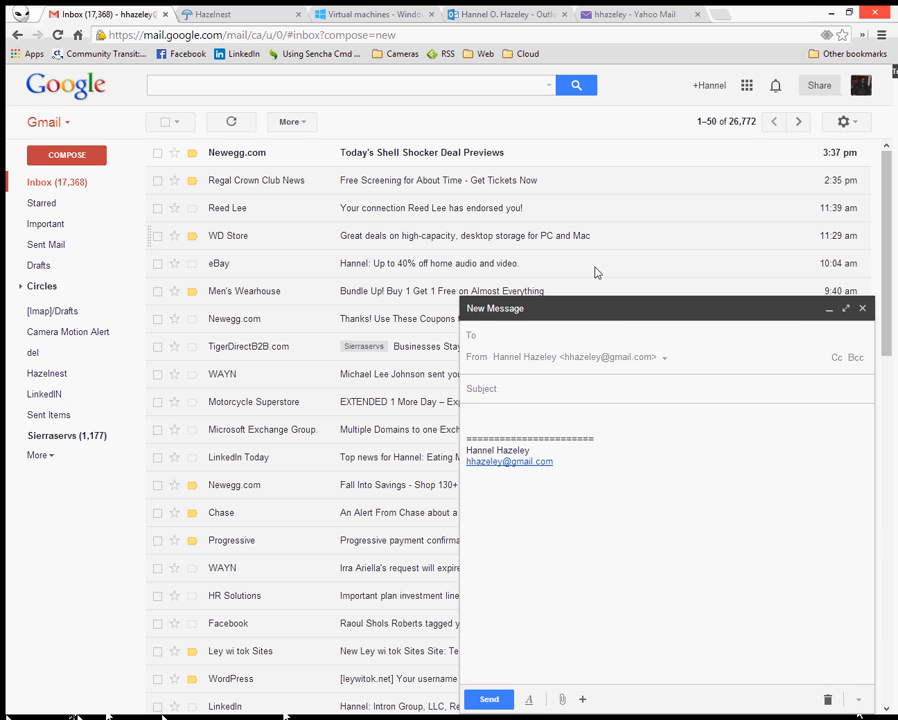
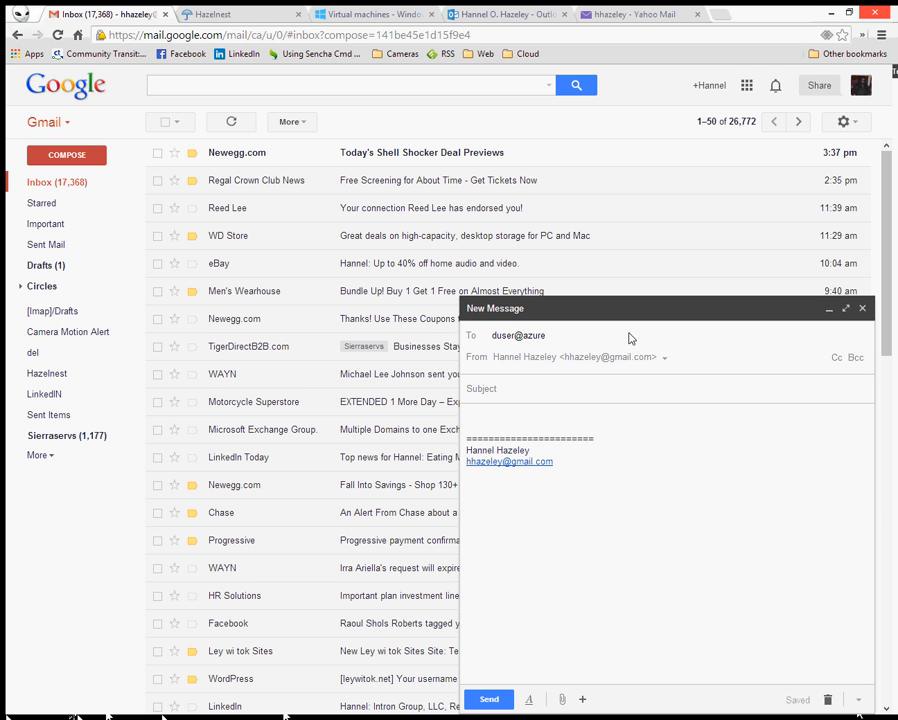
{"action": "key", "text": "Tab"}
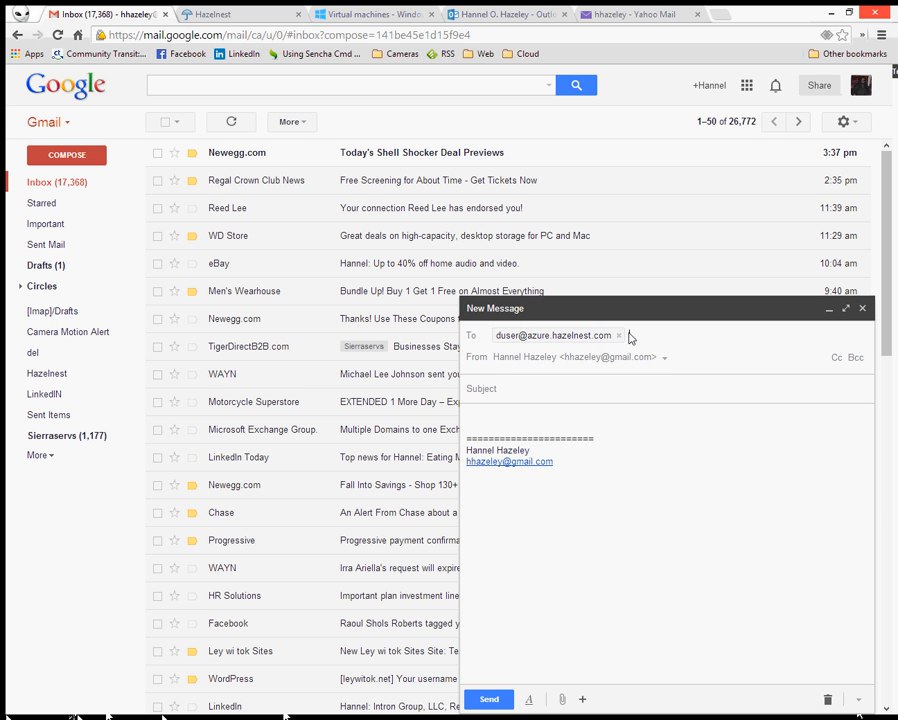
{"action": "type", "text": "Tes"}
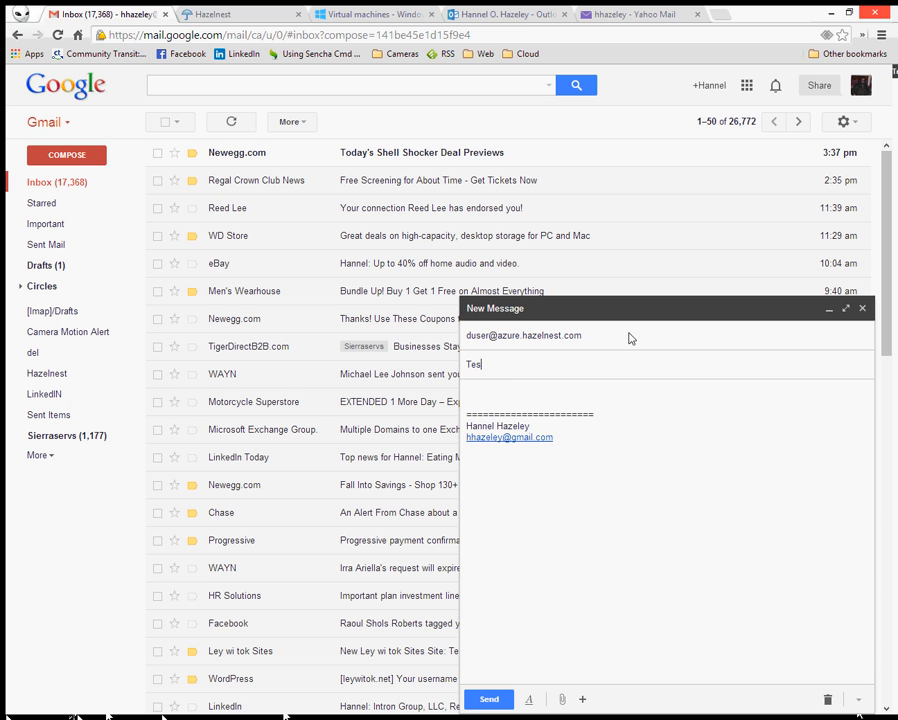
{"action": "type", "text": "ting MailFlow"}
{"action": "key", "text": "Tab"}
{"action": "type", "text": "T"}
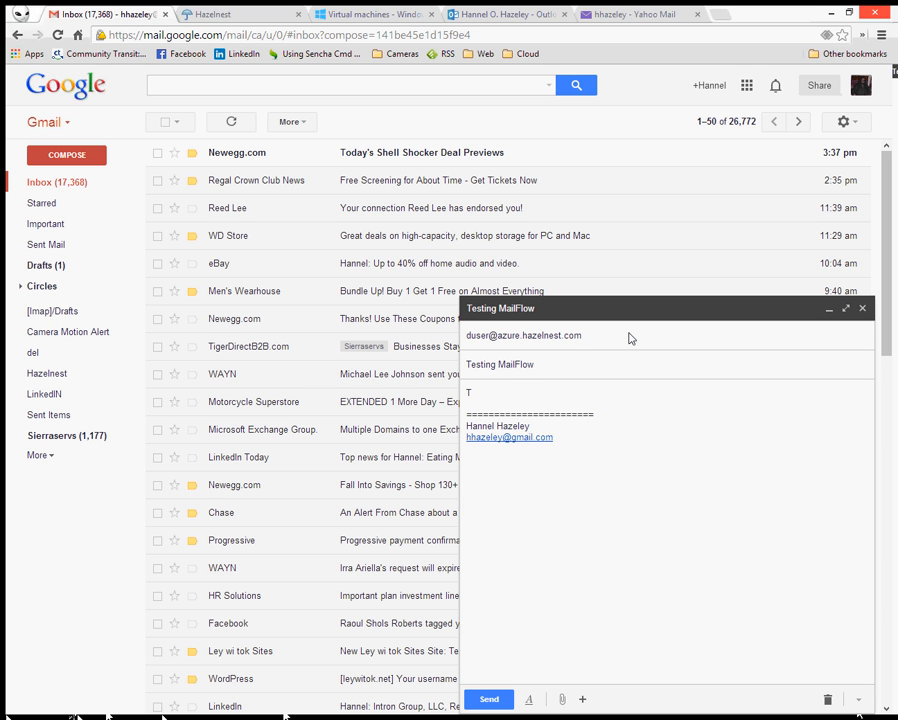
{"action": "type", "text": "esting from external address"}
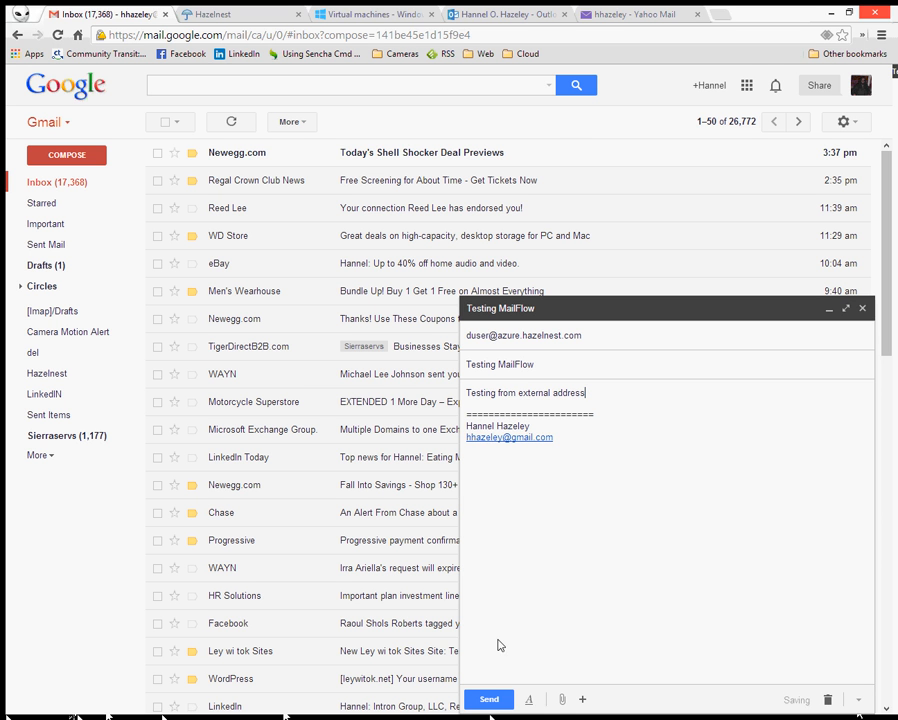
{"action": "left_click", "coordinate": [489, 698]}
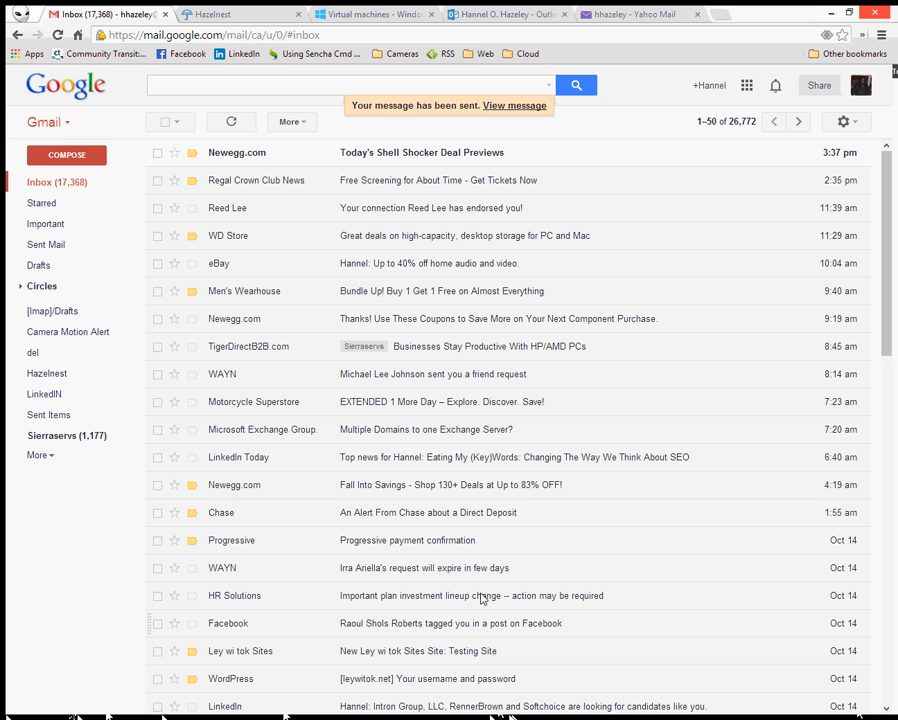
- Sign out of Outlook Web App, sign back in as duser, and save the language and time zone
{"action": "left_click", "coordinate": [534, 16]}
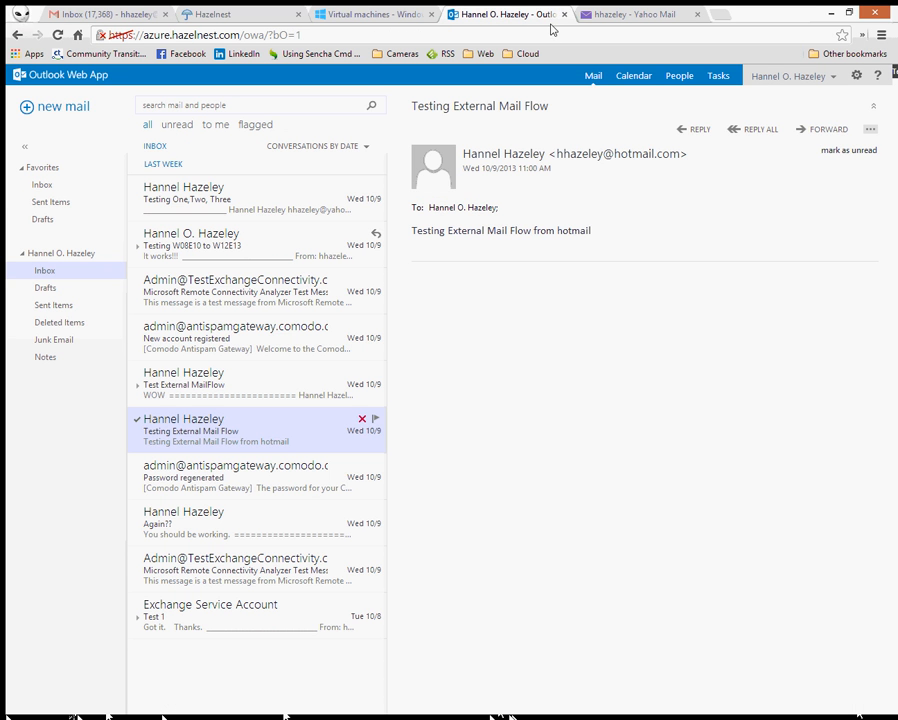
{"action": "left_click", "coordinate": [830, 78]}
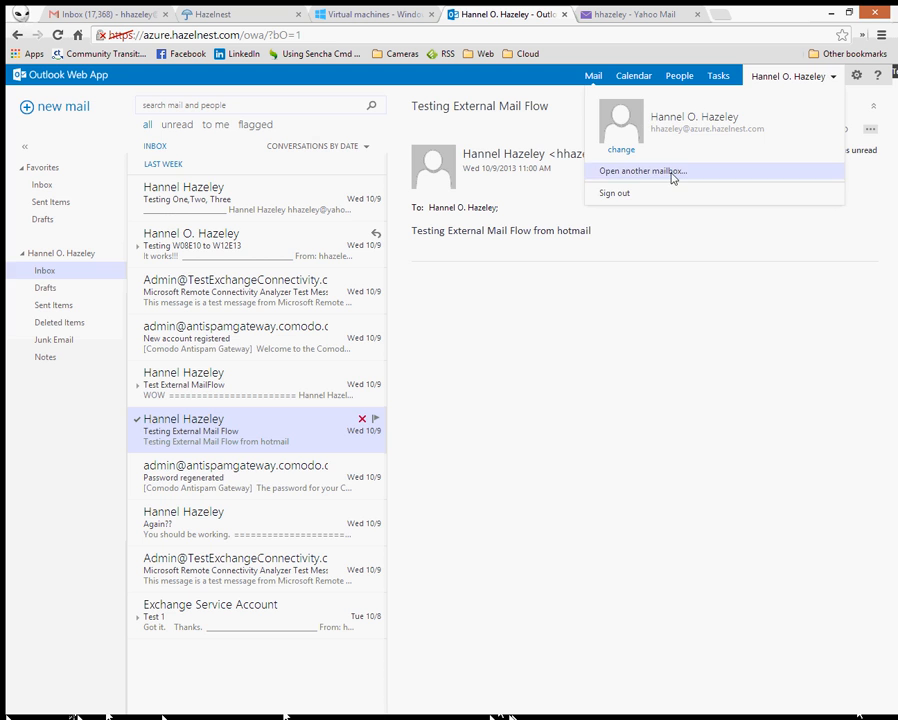
{"action": "left_click", "coordinate": [668, 193]}
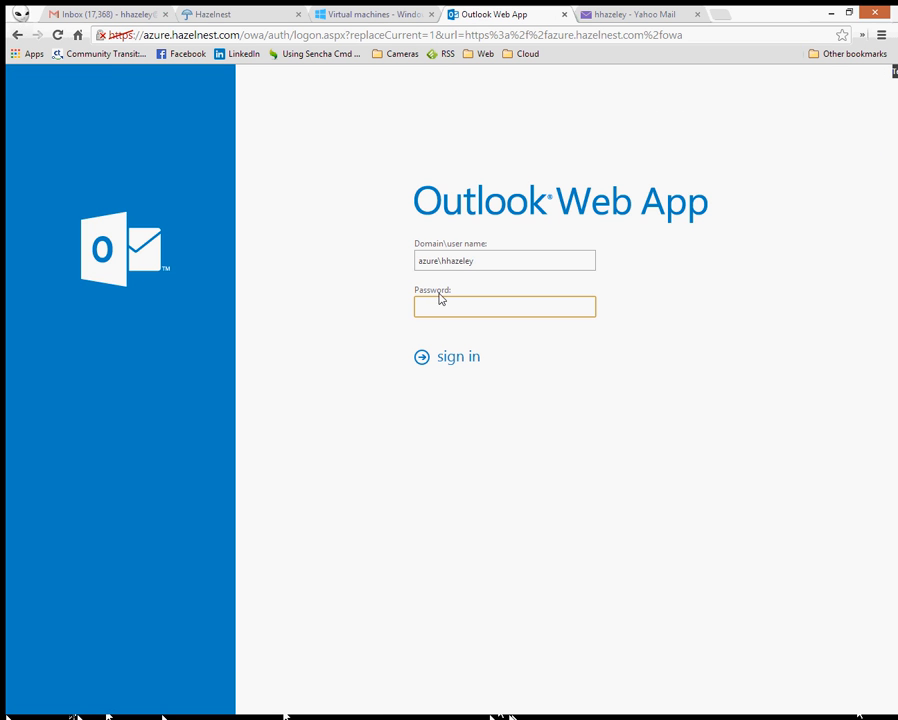
{"action": "left_click", "coordinate": [485, 263]}
{"action": "key", "text": "BackSpace"}
{"action": "key", "text": "BackSpace"}
{"action": "key", "text": "BackSpace"}
{"action": "key", "text": "BackSpace"}
{"action": "key", "text": "BackSpace"}
{"action": "key", "text": "BackSpace"}
{"action": "key", "text": "BackSpace"}
{"action": "key", "text": "BackSpace"}
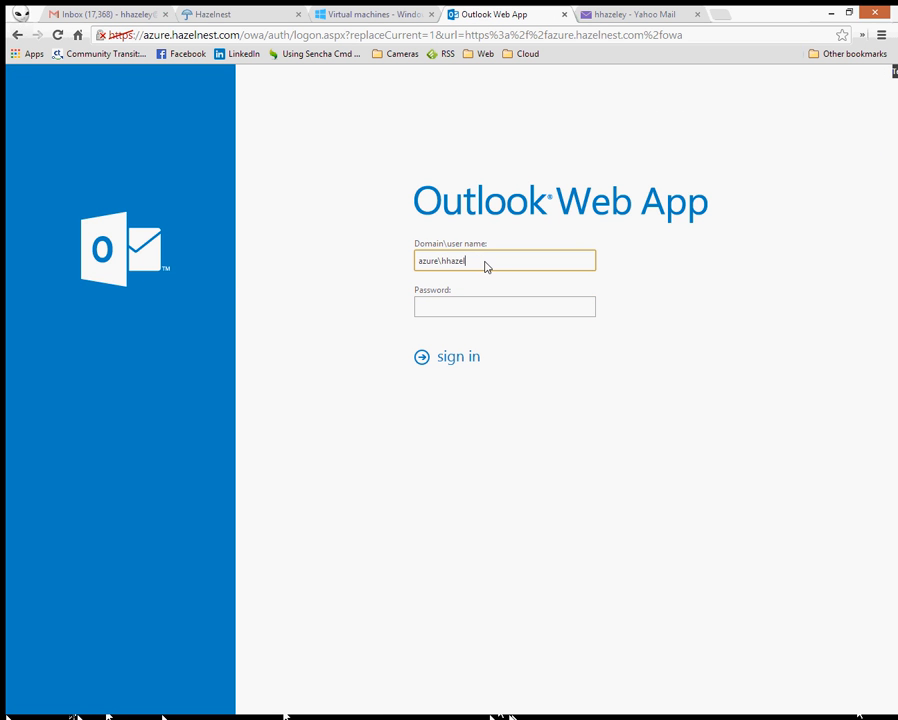
{"action": "type", "text": "duser"}
{"action": "key", "text": "Tab"}
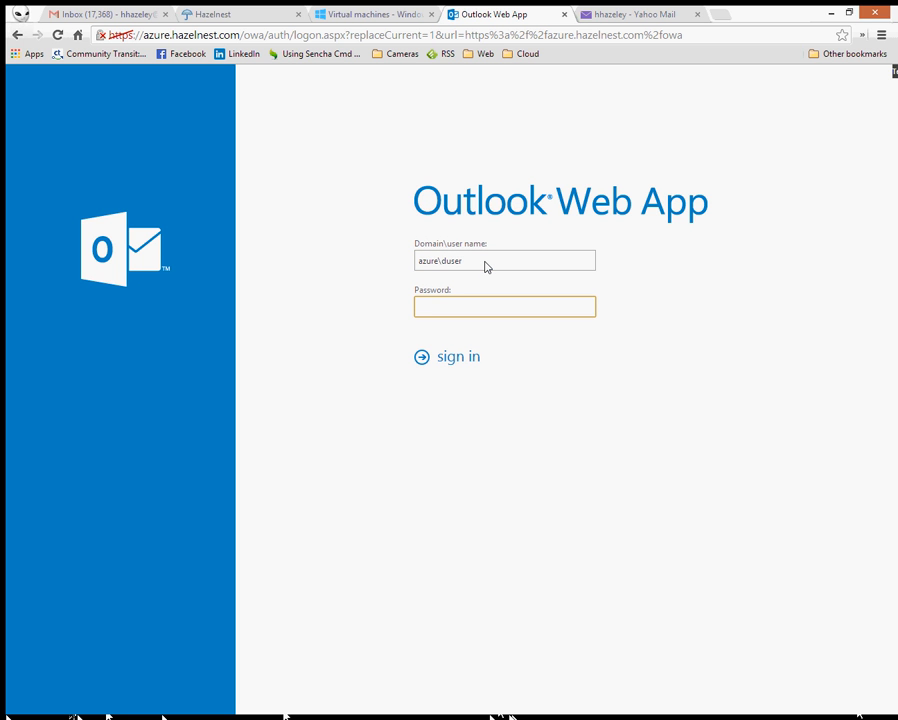
{"action": "type", "text": "**********"}
{"action": "key", "text": "Return"}
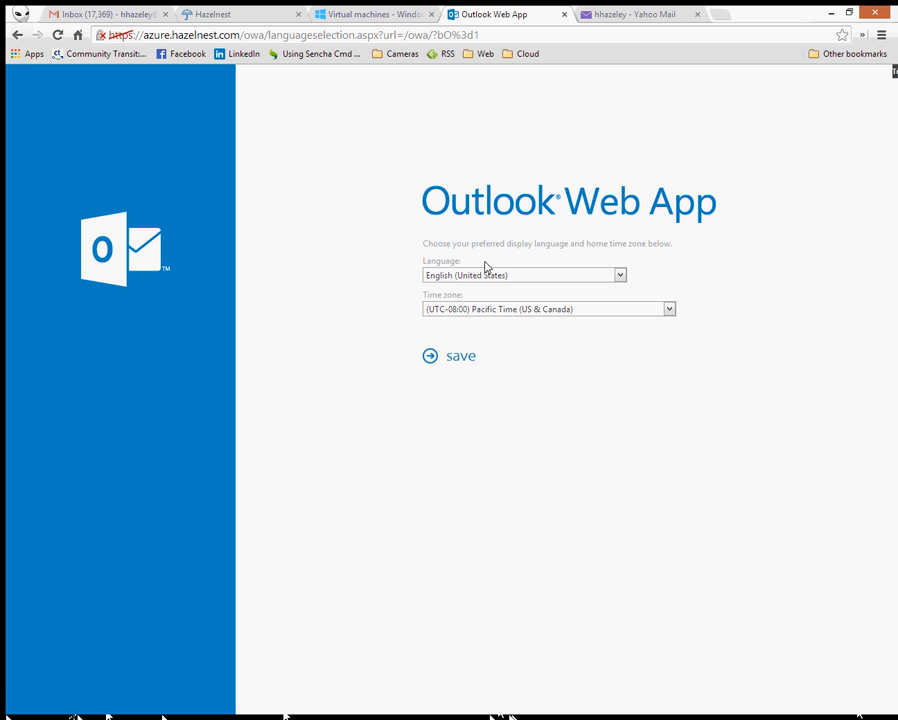
{"action": "left_click", "coordinate": [462, 357]}
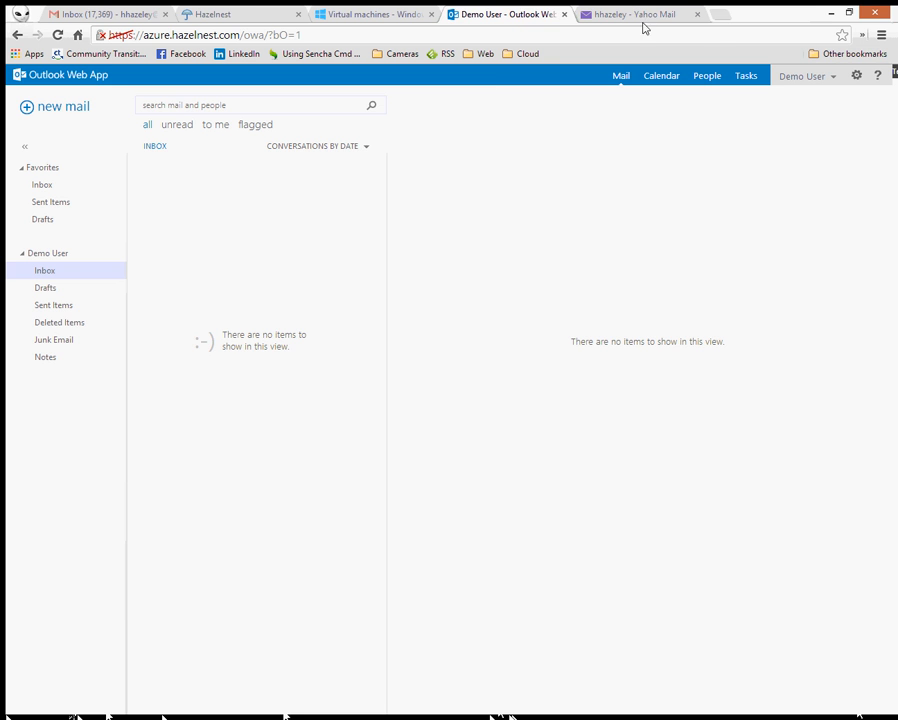
{"action": "left_click", "coordinate": [720, 15]}
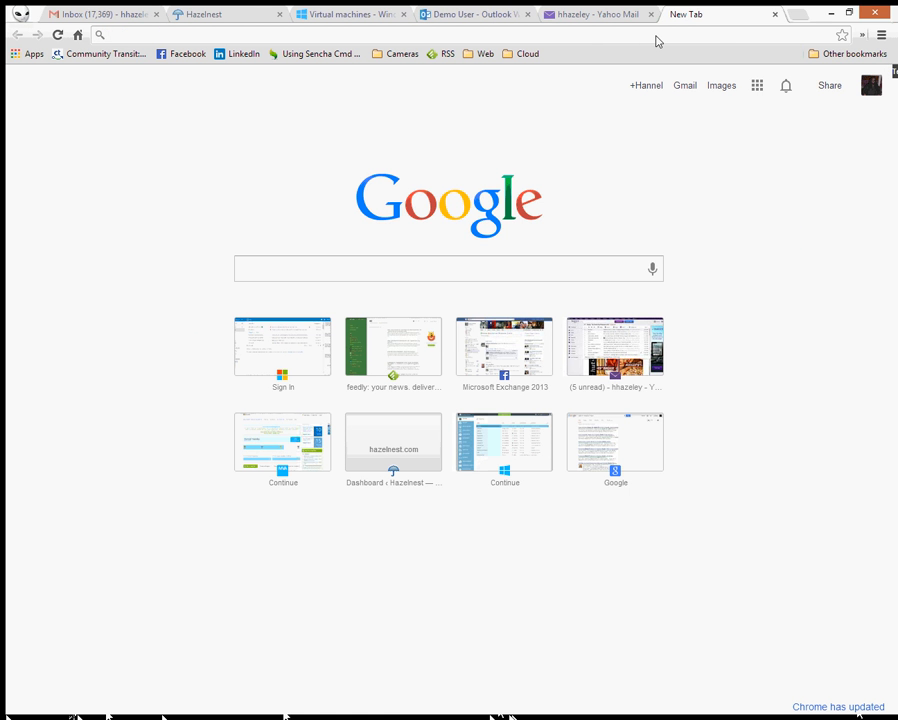
{"action": "type", "text": "a"}
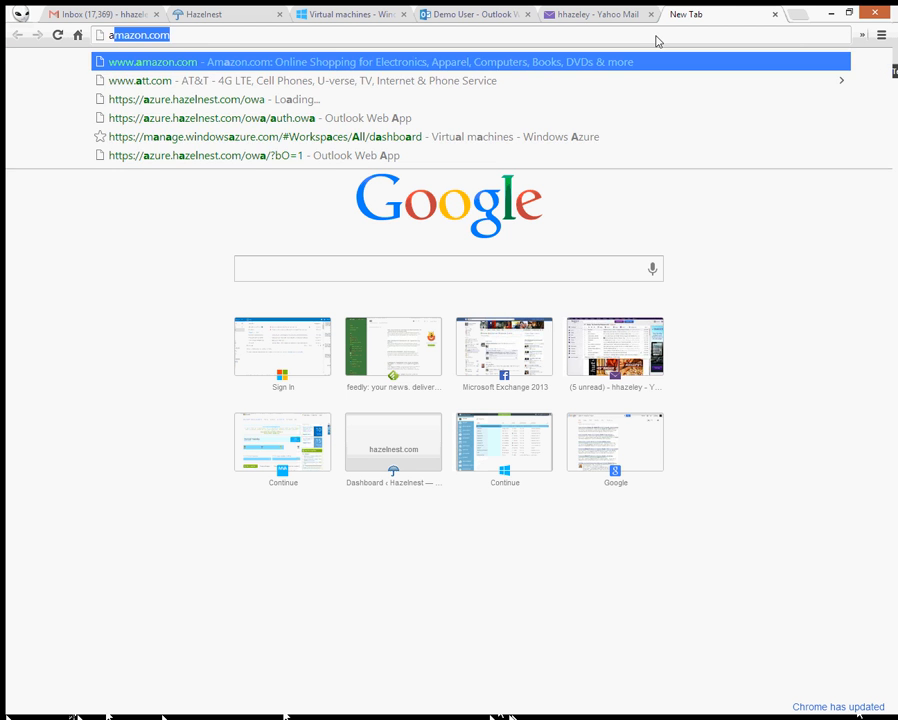
{"action": "key", "text": "Escape"}
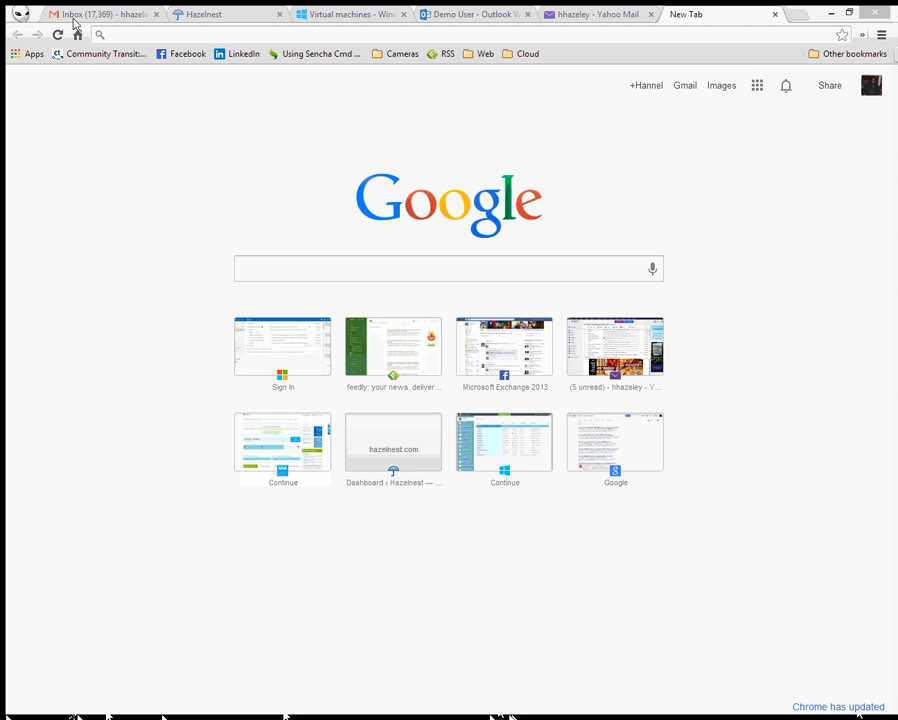
{"action": "left_click", "coordinate": [180, 35]}
{"action": "type", "text": "https://accounts.comodo.com/account/login"}
{"action": "key", "text": "Return"}
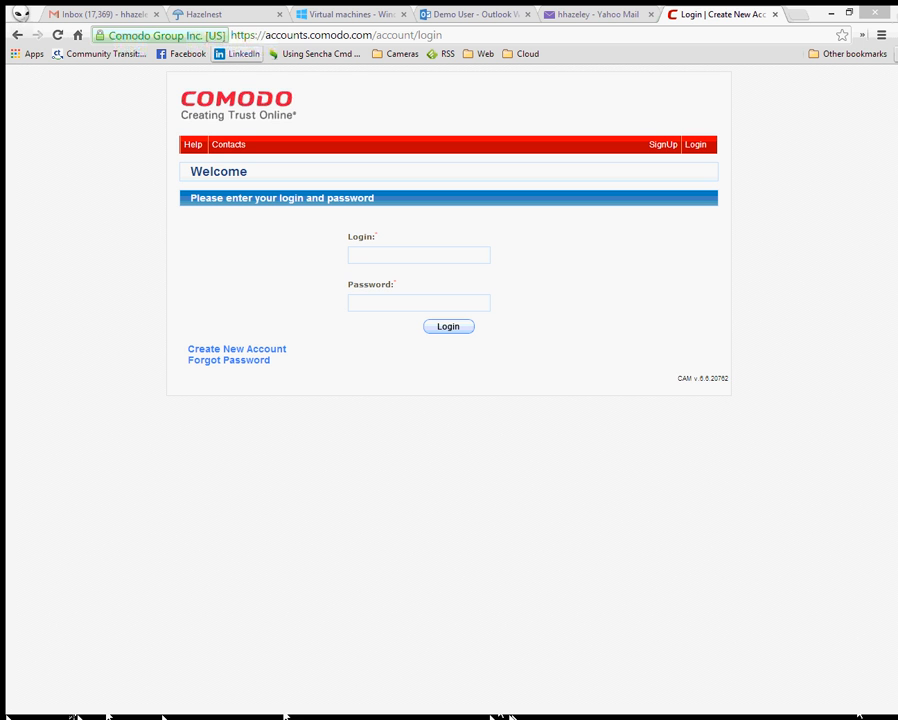
- Sign in to the Comodo account with its e-mail address and pasted password
{"action": "left_click", "coordinate": [392, 258]}
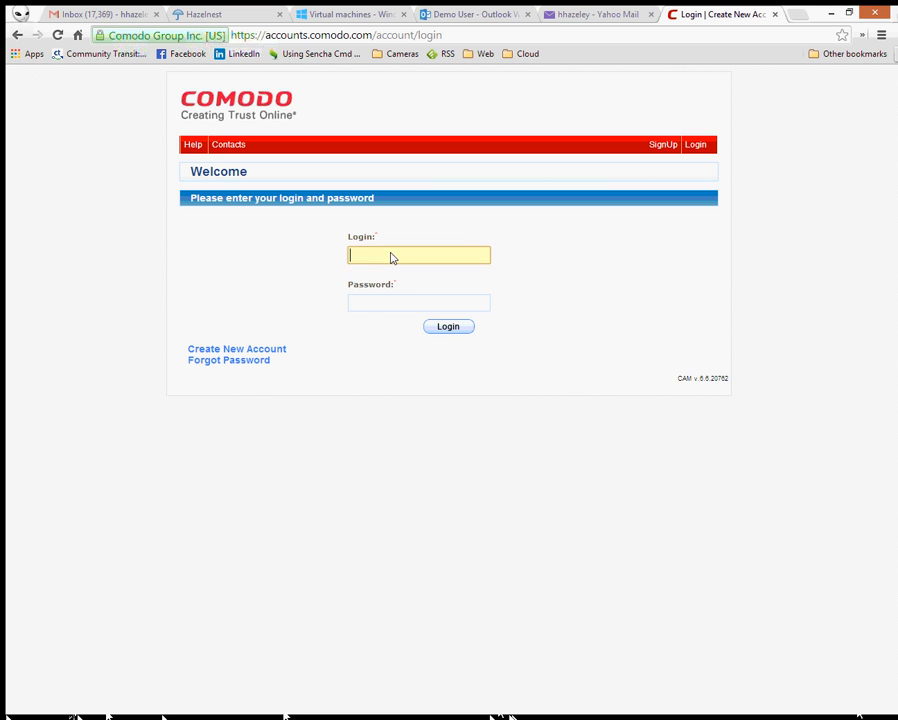
{"action": "left_click", "coordinate": [450, 301]}
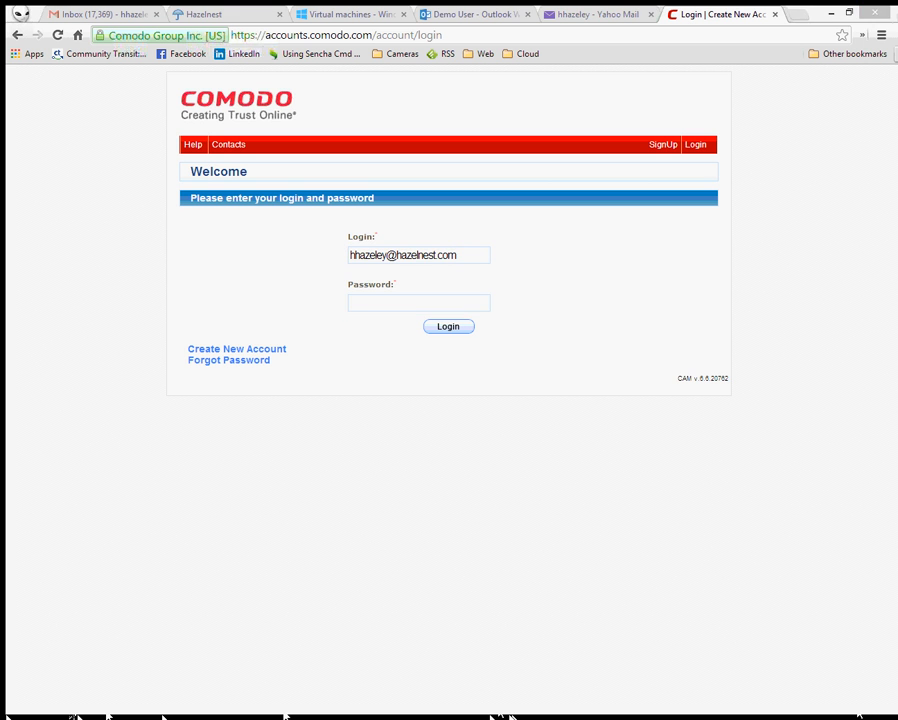
{"action": "left_click", "coordinate": [421, 305]}
{"action": "right_click", "coordinate": [420, 305]}
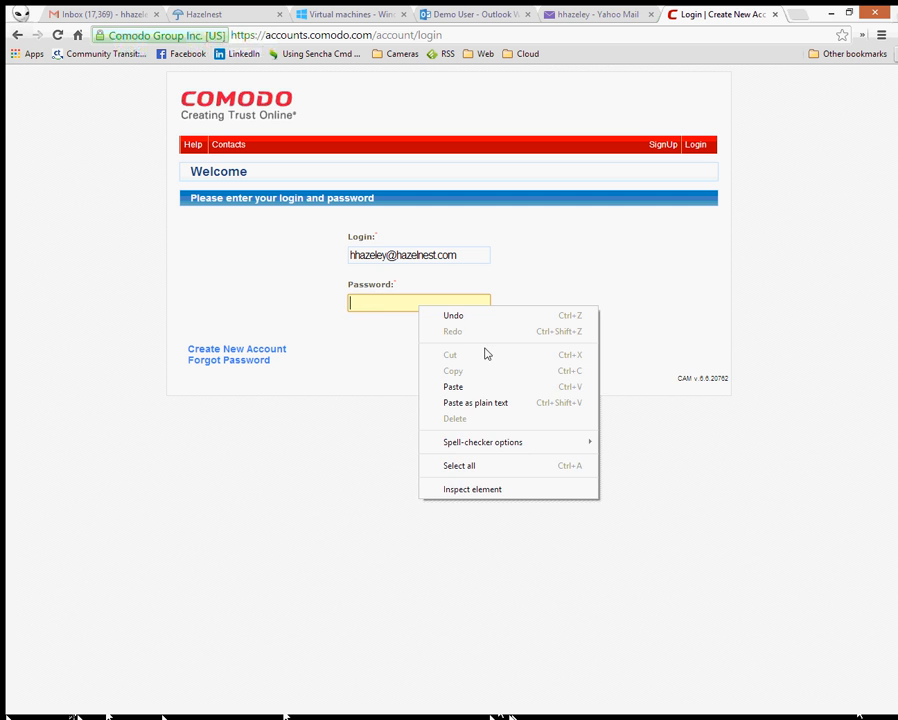
{"action": "left_click", "coordinate": [455, 387]}
{"action": "left_click", "coordinate": [452, 329]}
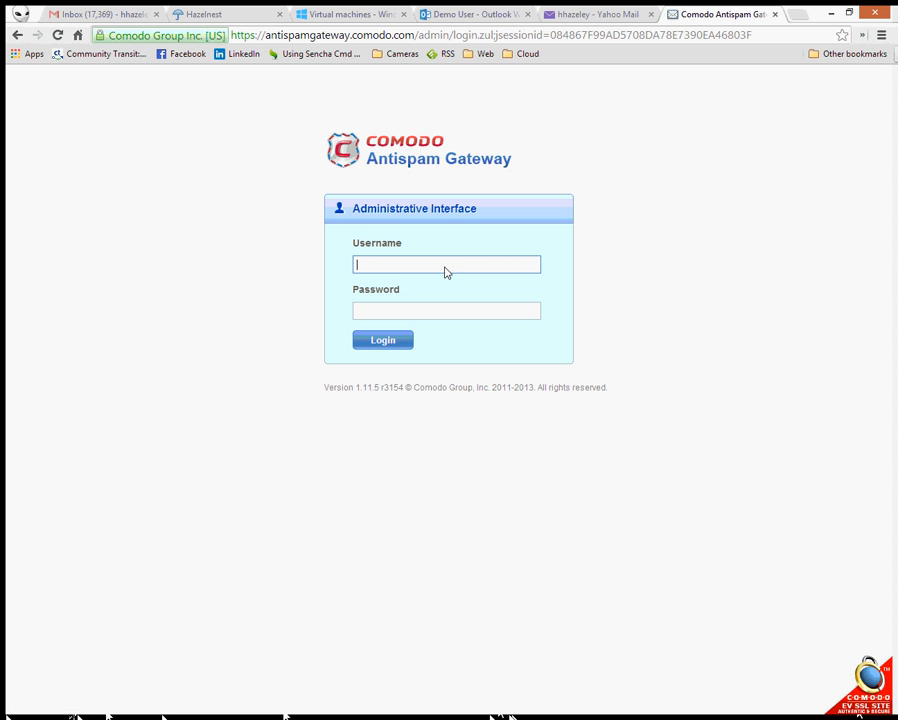
- Log in to the Antispam Gateway administrative interface with the saved admin username and password
{"action": "type", "text": "hh"}
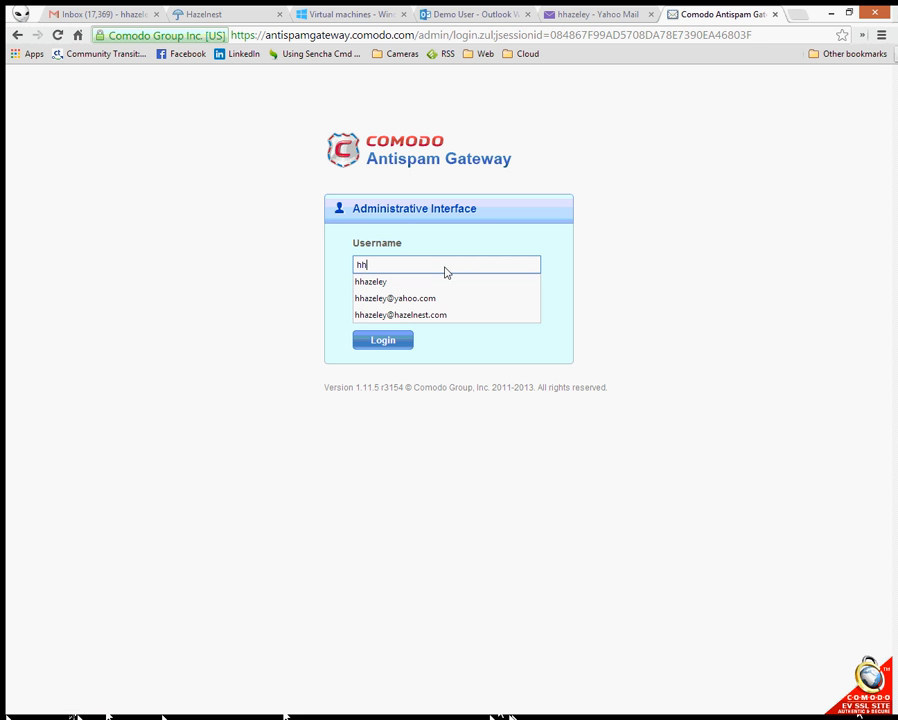
{"action": "key", "text": "Down"}
{"action": "key", "text": "Down"}
{"action": "key", "text": "Down"}
{"action": "key", "text": "Tab"}
{"action": "type", "text": "•••••••••"}
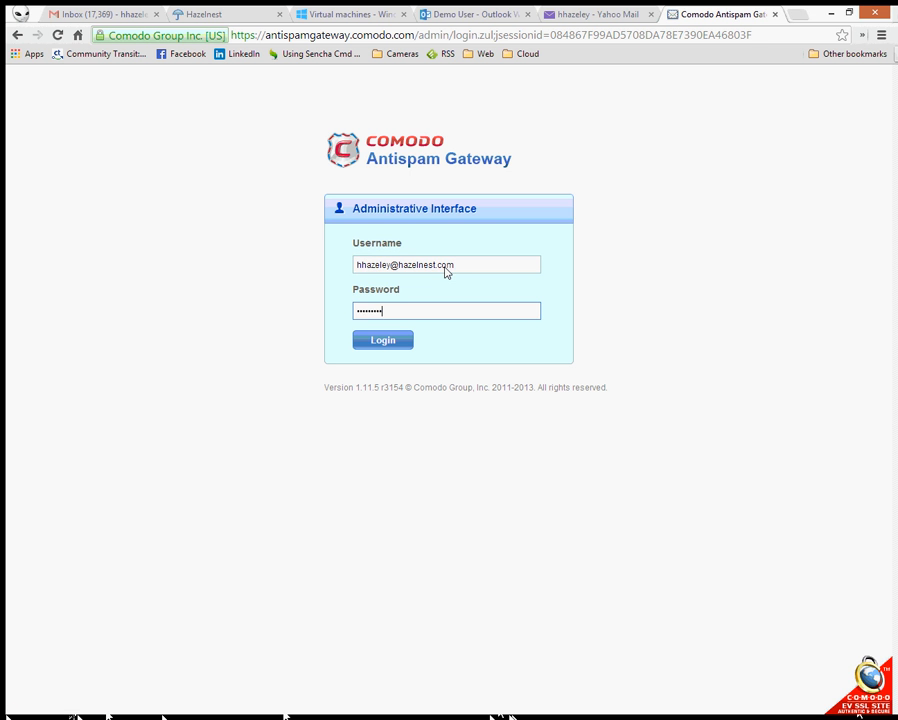
{"action": "key", "text": "Return"}
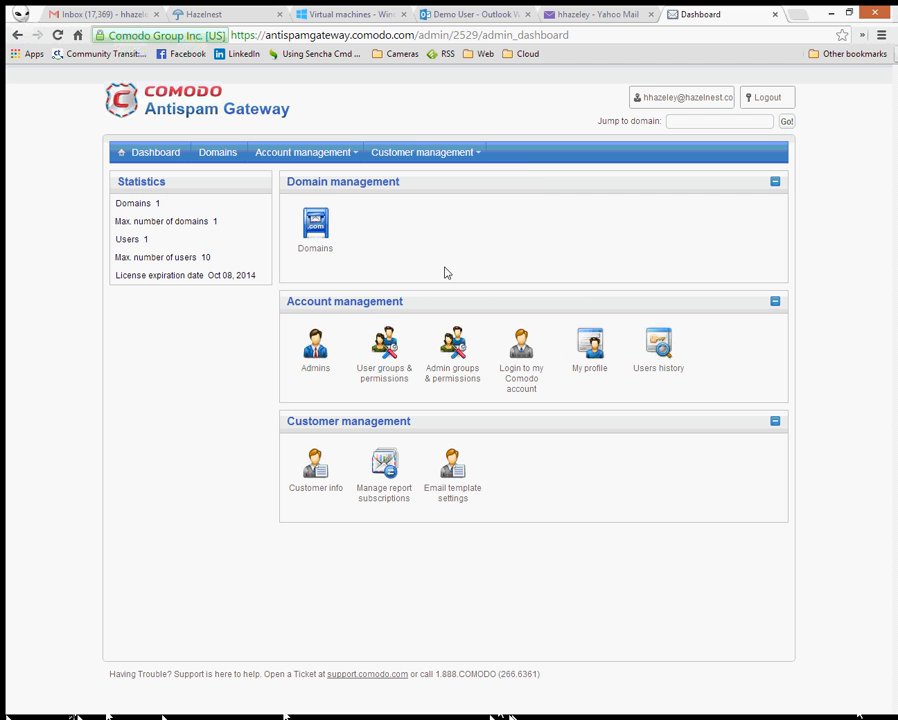
- From Domains, open the azure.hazelnest.com dashboard and show its Outgoing users list
{"action": "left_click", "coordinate": [316, 236]}
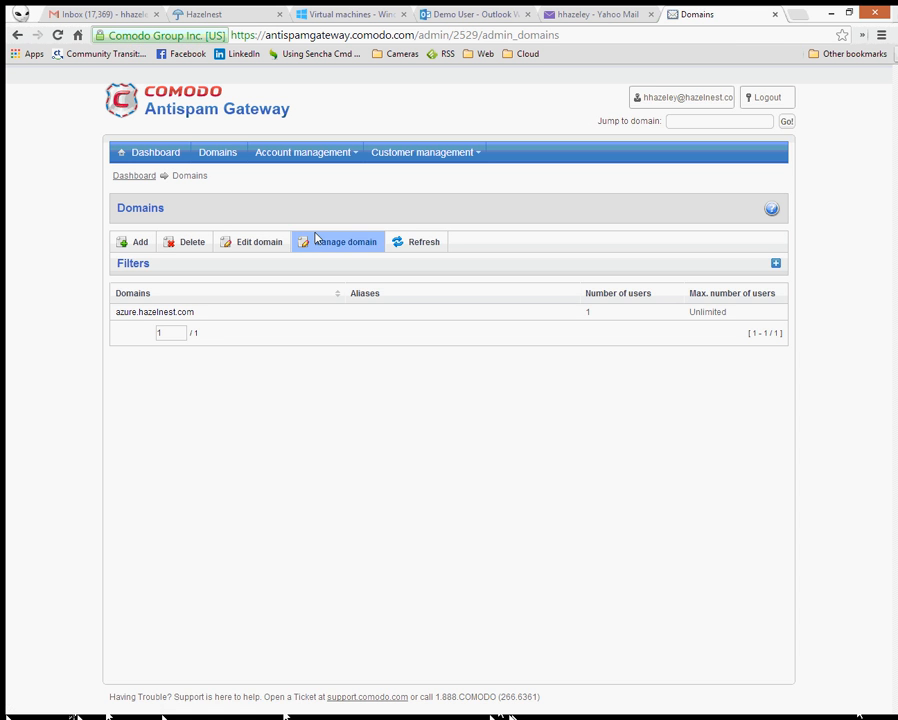
{"action": "double_click", "coordinate": [186, 313]}
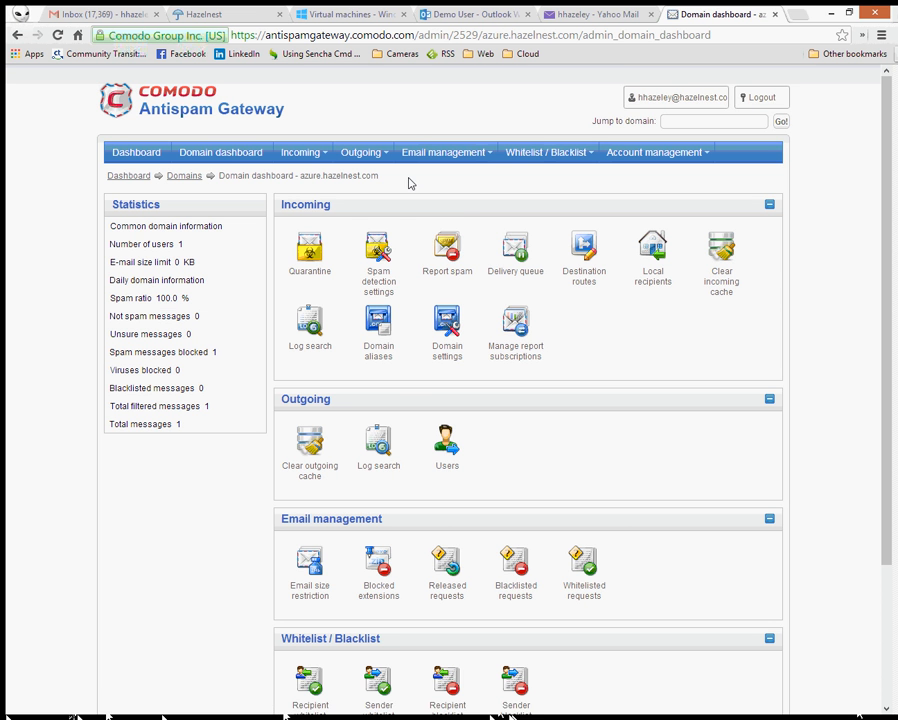
{"action": "mouse_move", "coordinate": [375, 155]}
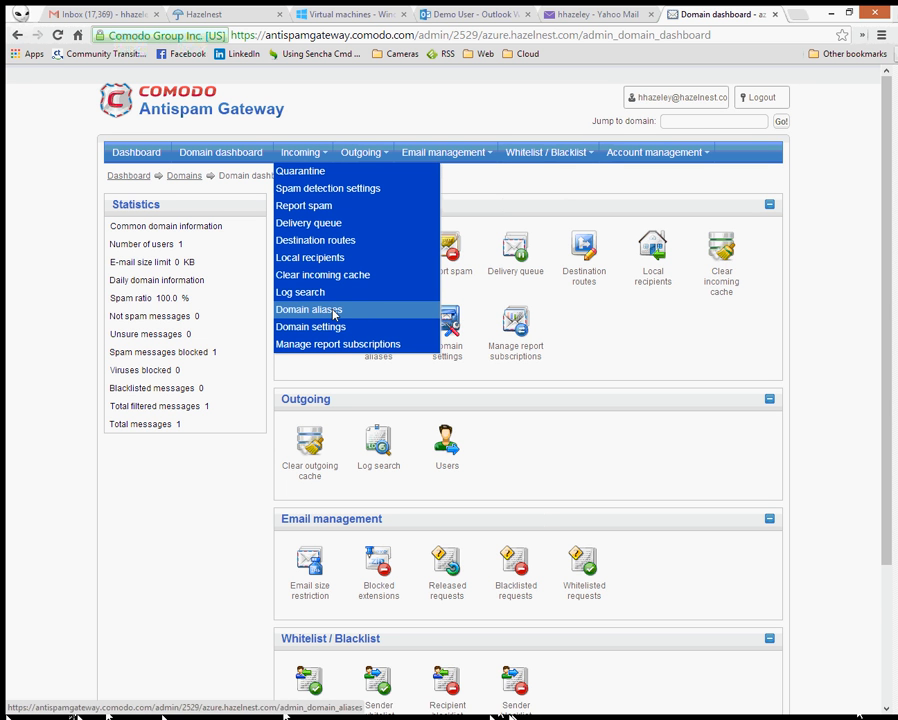
{"action": "mouse_move", "coordinate": [383, 148]}
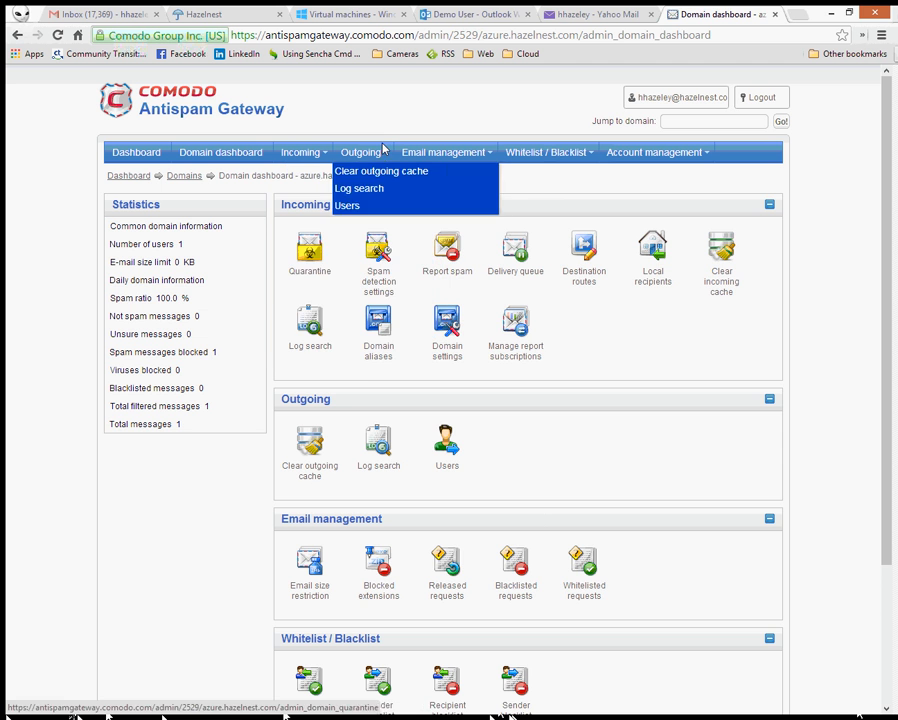
{"action": "left_click", "coordinate": [350, 205]}
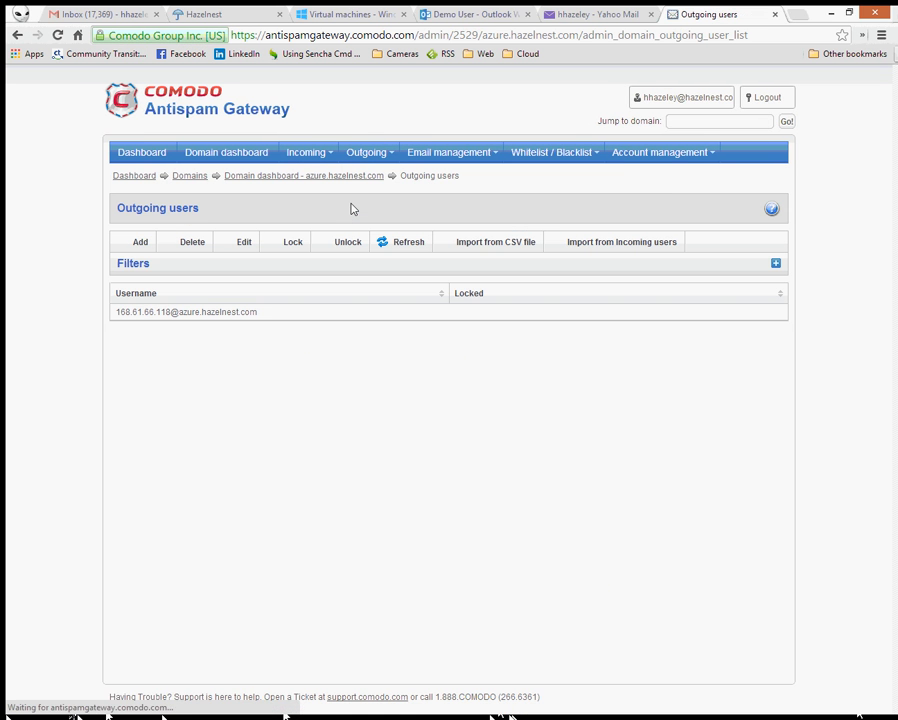
{"action": "mouse_move", "coordinate": [575, 148]}
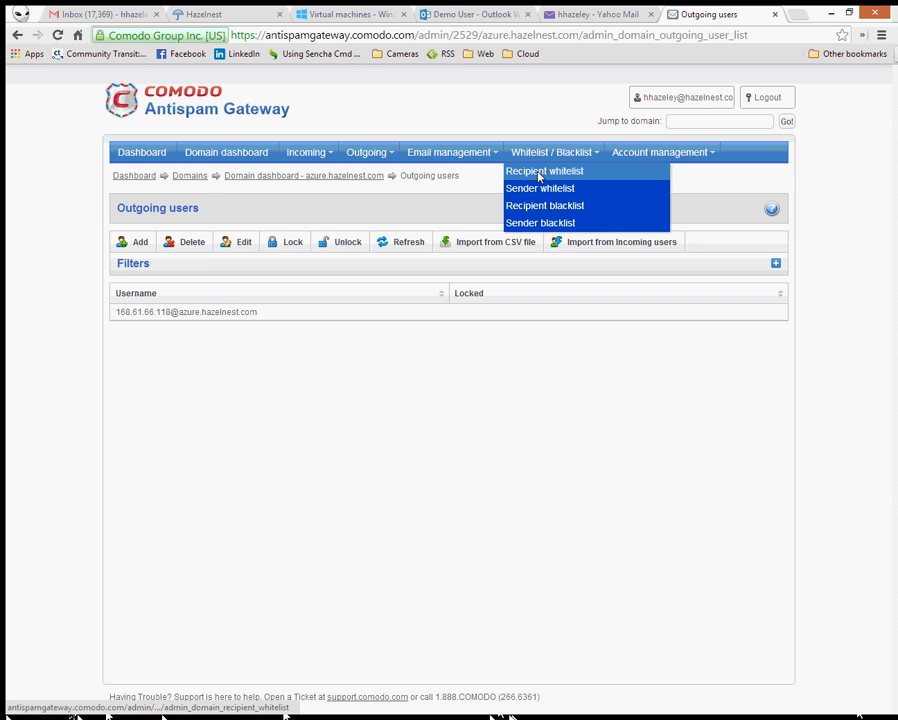
- Add the Demo User's azure.hazelnest.com address to the recipient whitelist and save it
{"action": "left_click", "coordinate": [539, 173]}
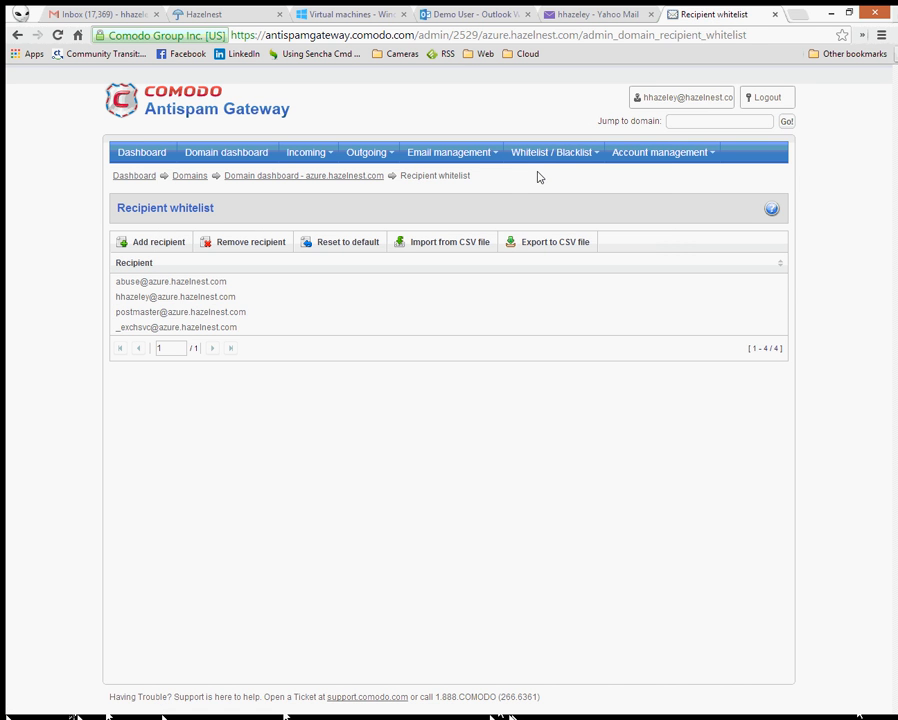
{"action": "left_click", "coordinate": [176, 244]}
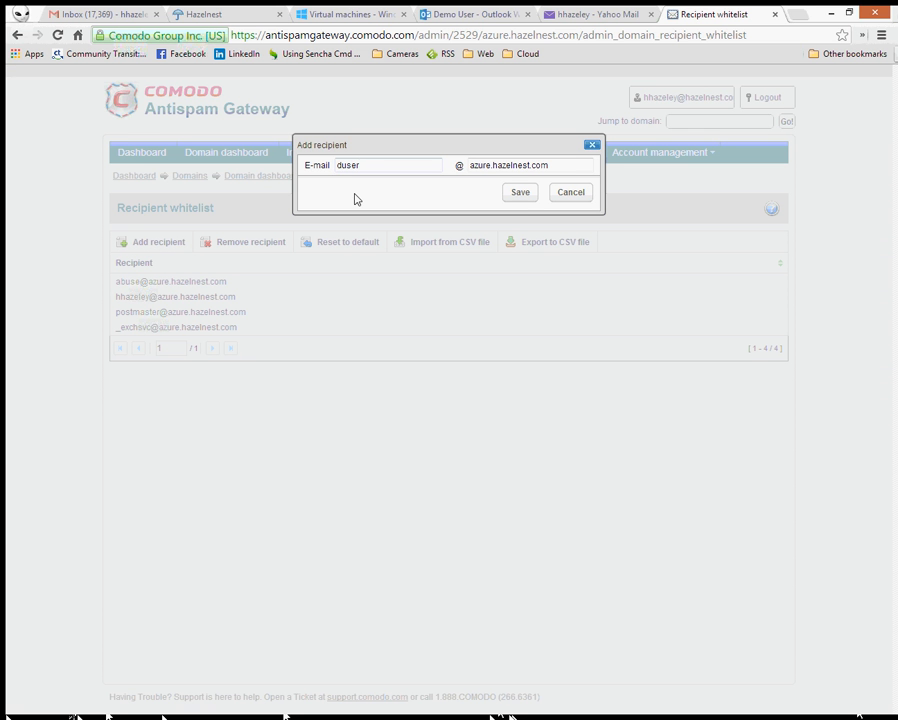
{"action": "left_click", "coordinate": [522, 196]}
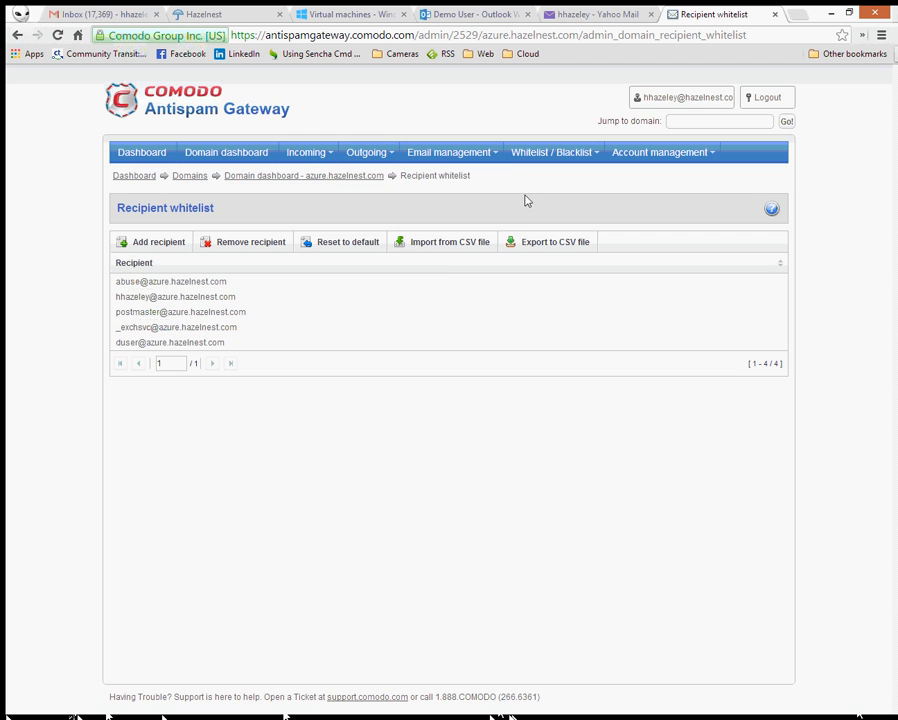
{"action": "left_click", "coordinate": [359, 148]}
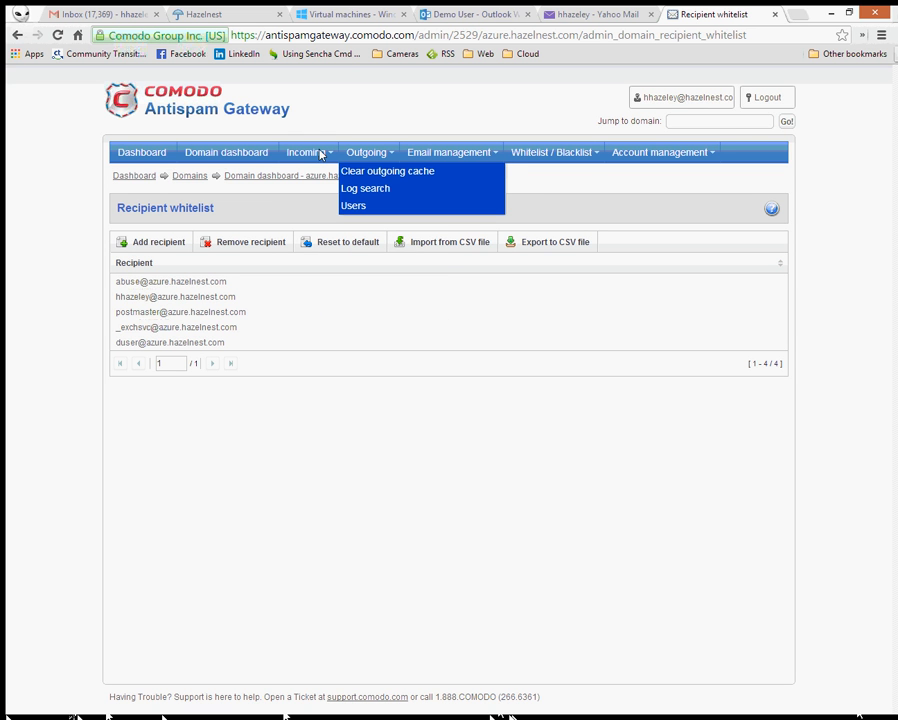
- View the incoming delivery queue, briefly checking the demo user's Outlook inbox in between
{"action": "left_click", "coordinate": [312, 152]}
{"action": "left_click", "coordinate": [316, 223]}
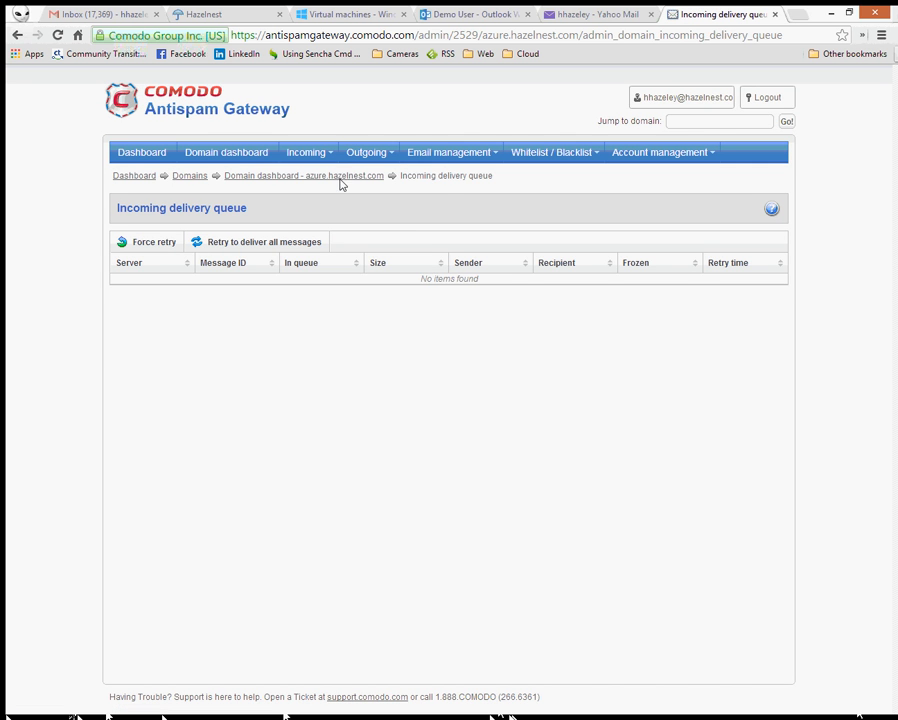
{"action": "left_click", "coordinate": [312, 153]}
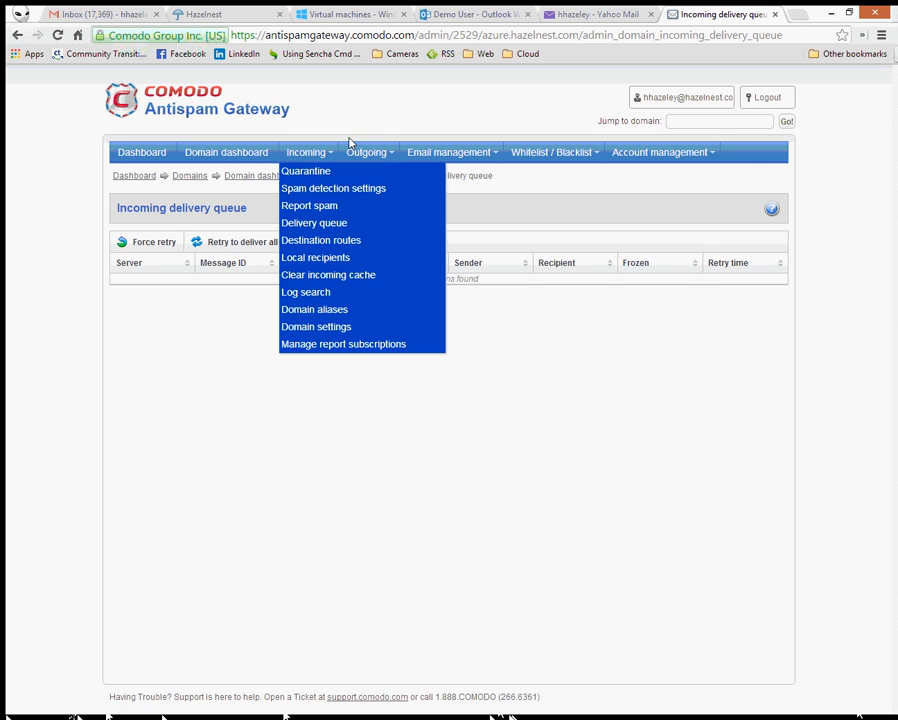
{"action": "left_click", "coordinate": [474, 14]}
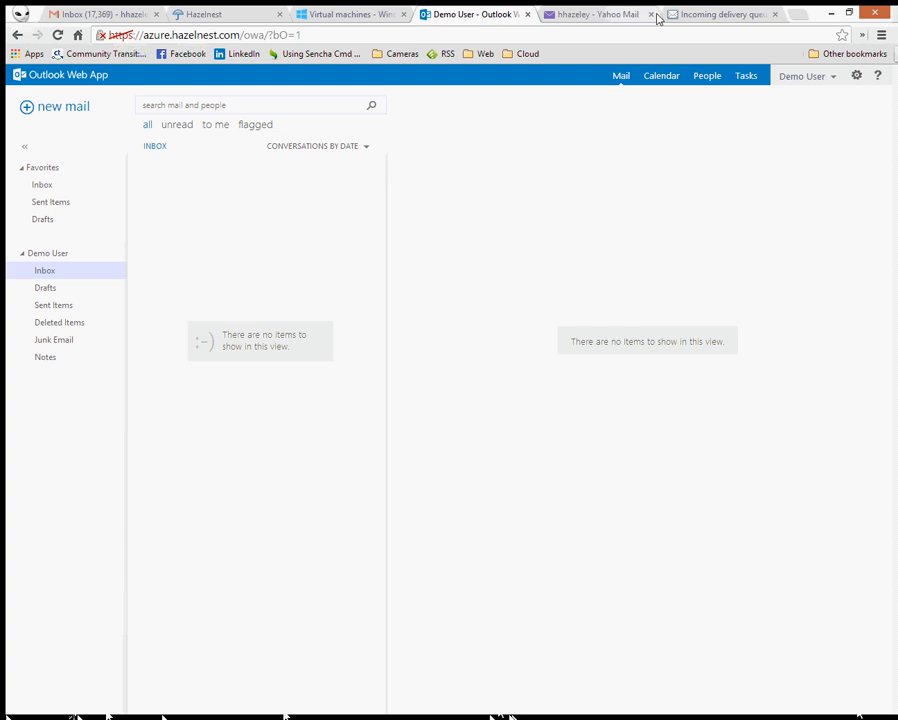
{"action": "left_click", "coordinate": [722, 14]}
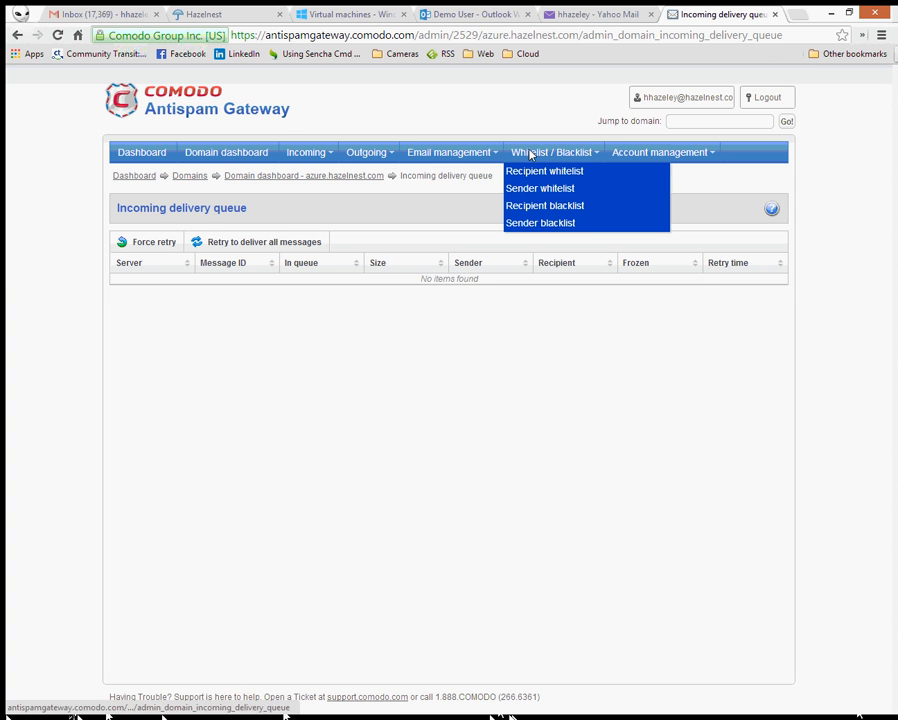
{"action": "mouse_move", "coordinate": [455, 158]}
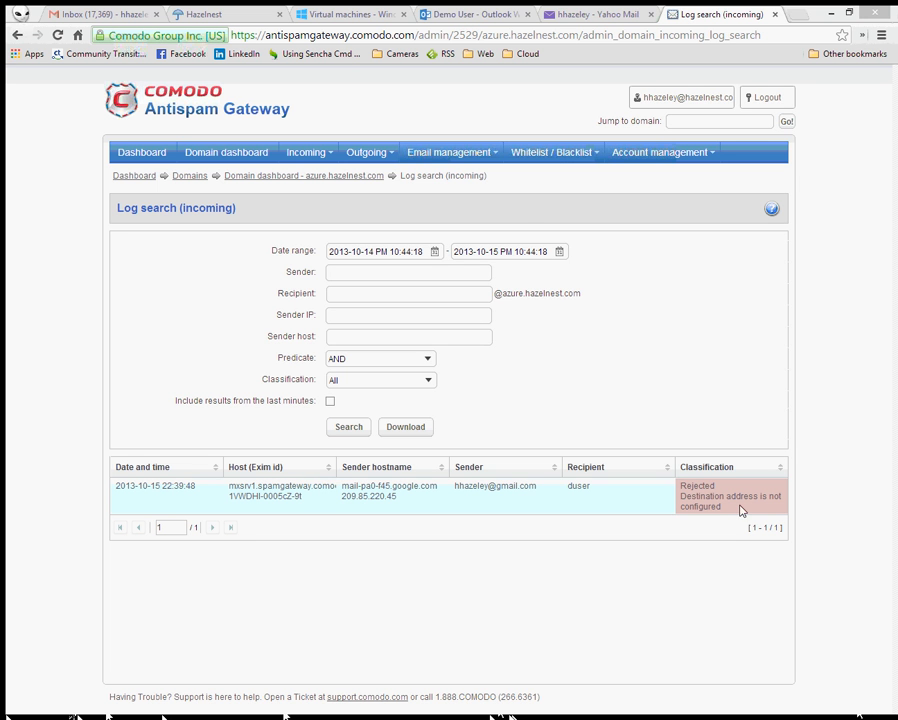
{"action": "left_click", "coordinate": [367, 148]}
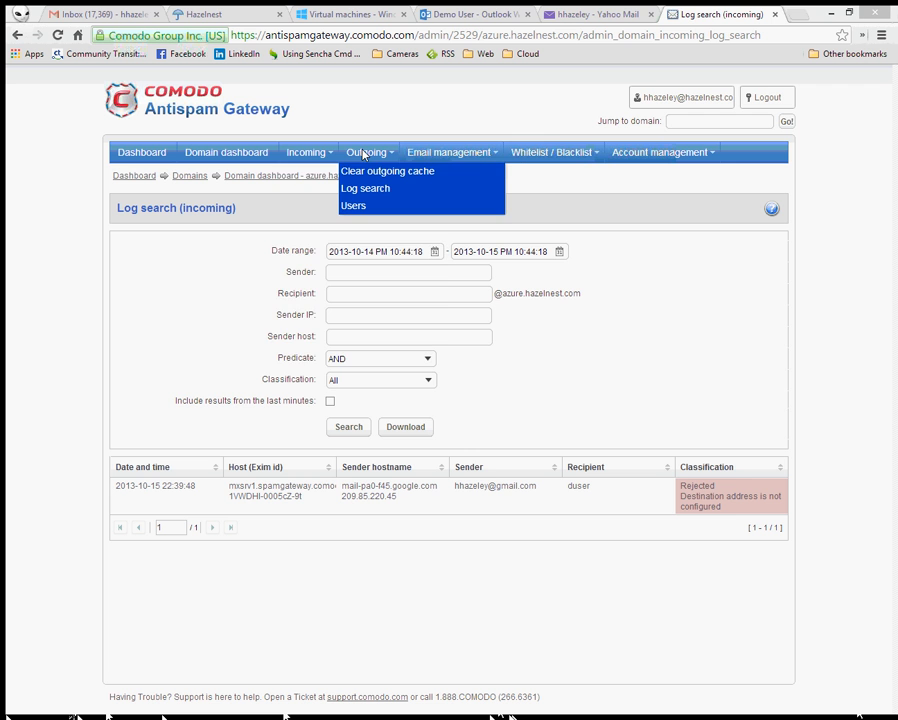
{"action": "left_click", "coordinate": [309, 154]}
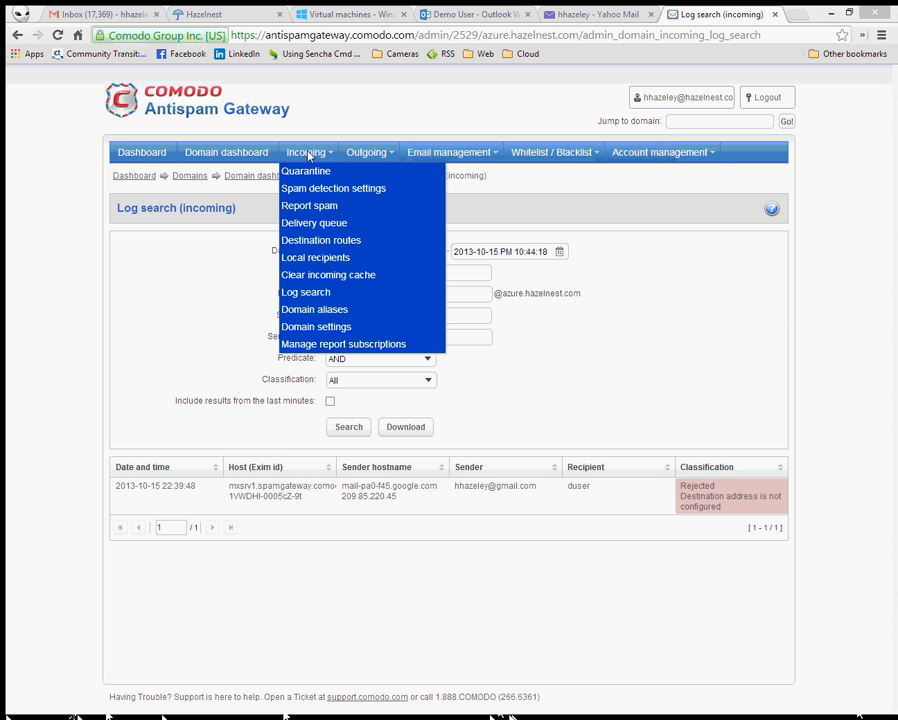
- Add the Demo User's address to azure.hazelnest.com's local recipients and save it
{"action": "left_click", "coordinate": [298, 258]}
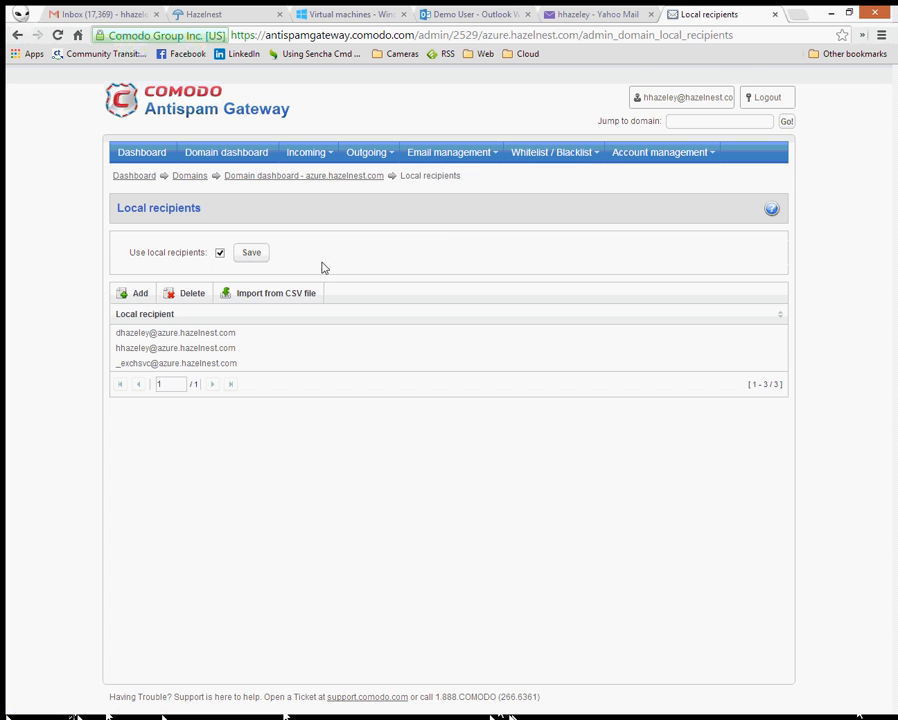
{"action": "left_click", "coordinate": [132, 297]}
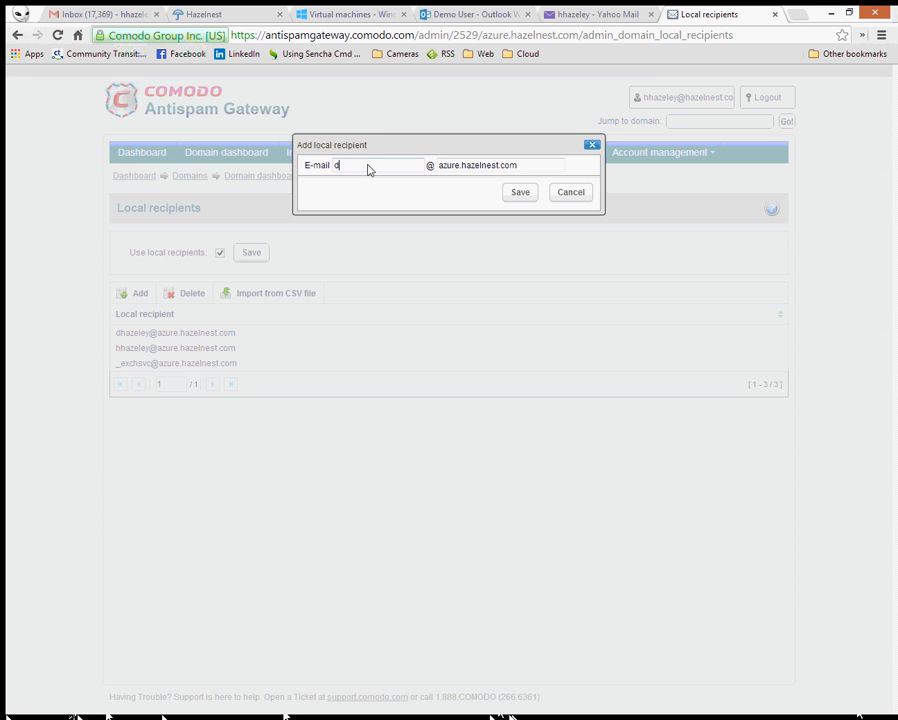
{"action": "left_click", "coordinate": [520, 193]}
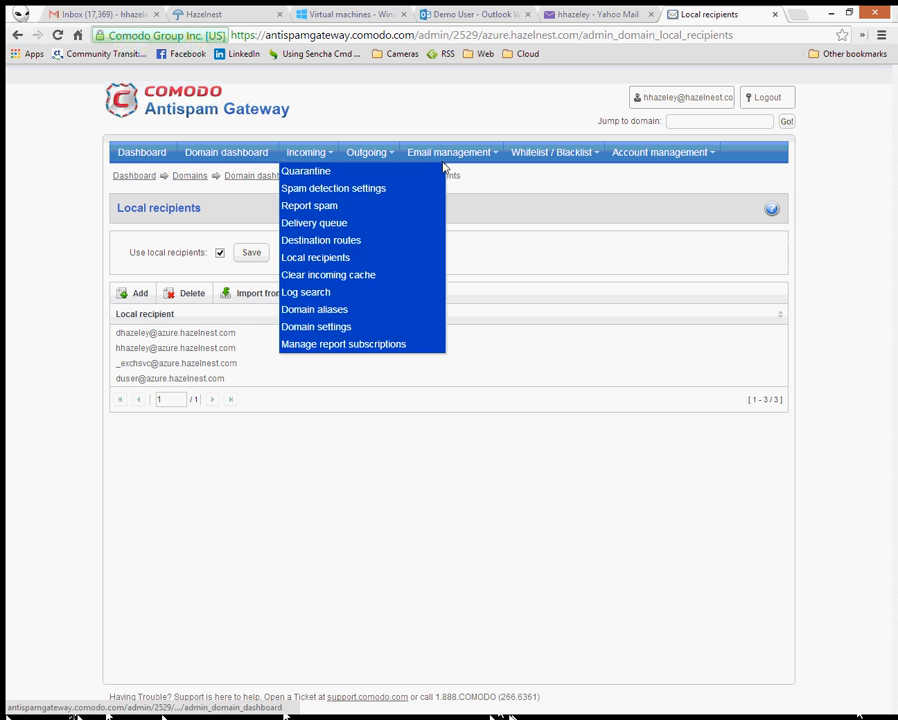
- Glance at the Outlook and Yahoo Mail inboxes, then return to the gateway
{"action": "mouse_move", "coordinate": [301, 152]}
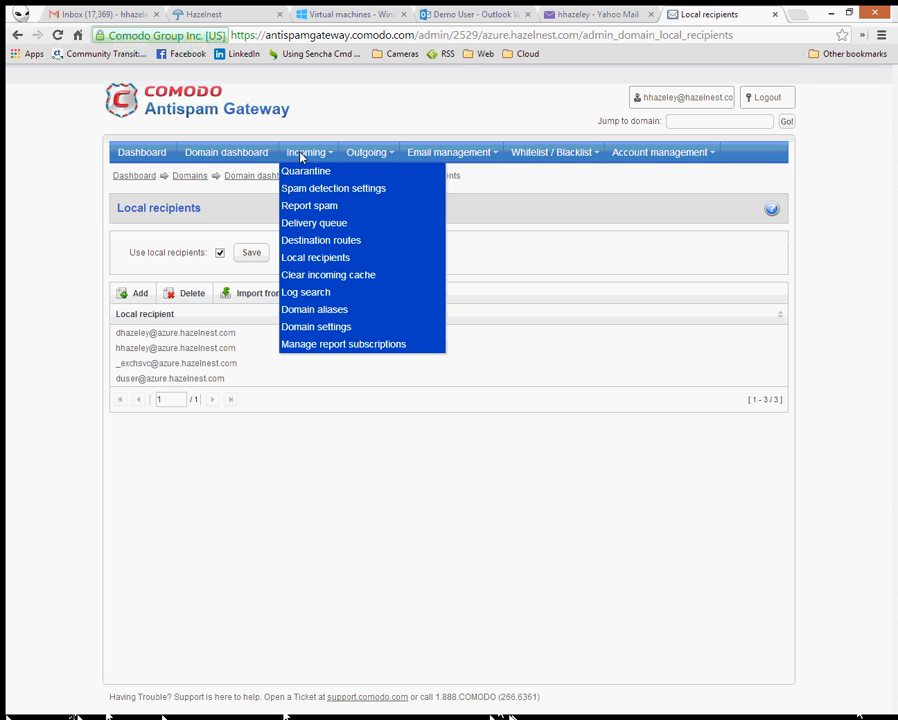
{"action": "left_click", "coordinate": [477, 12]}
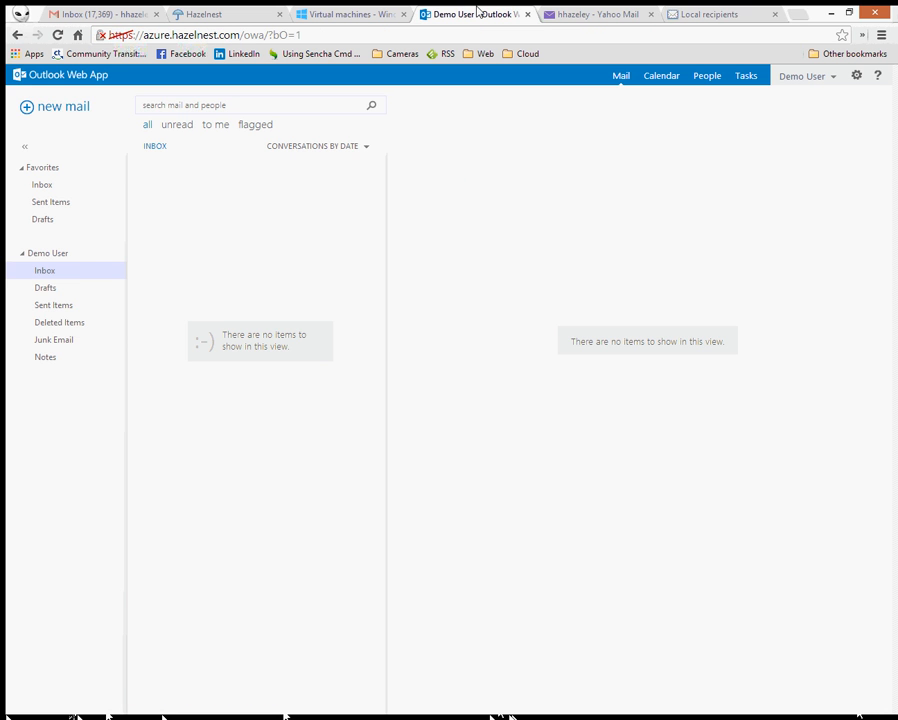
{"action": "left_click", "coordinate": [585, 14]}
{"action": "left_click", "coordinate": [695, 14]}
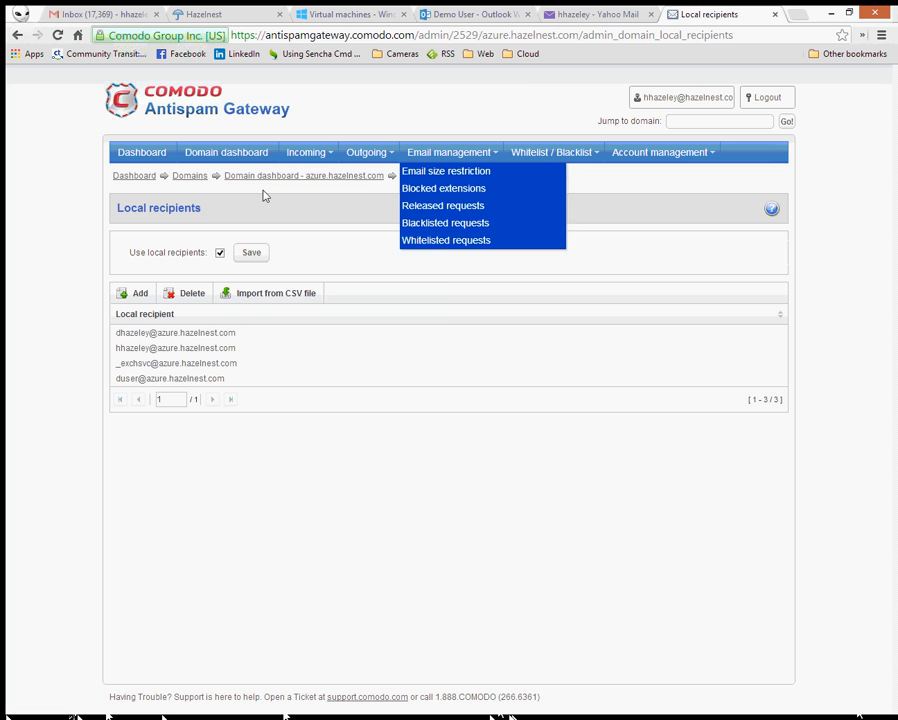
- Search the incoming log and inspect the rejected Gmail test message entry
{"action": "mouse_move", "coordinate": [316, 152]}
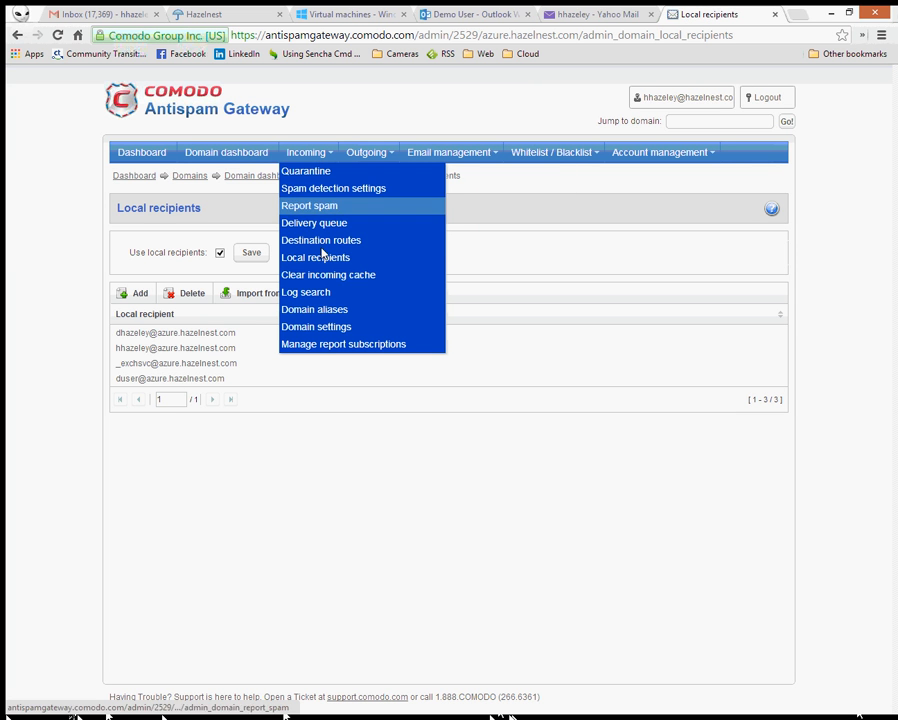
{"action": "left_click", "coordinate": [312, 293]}
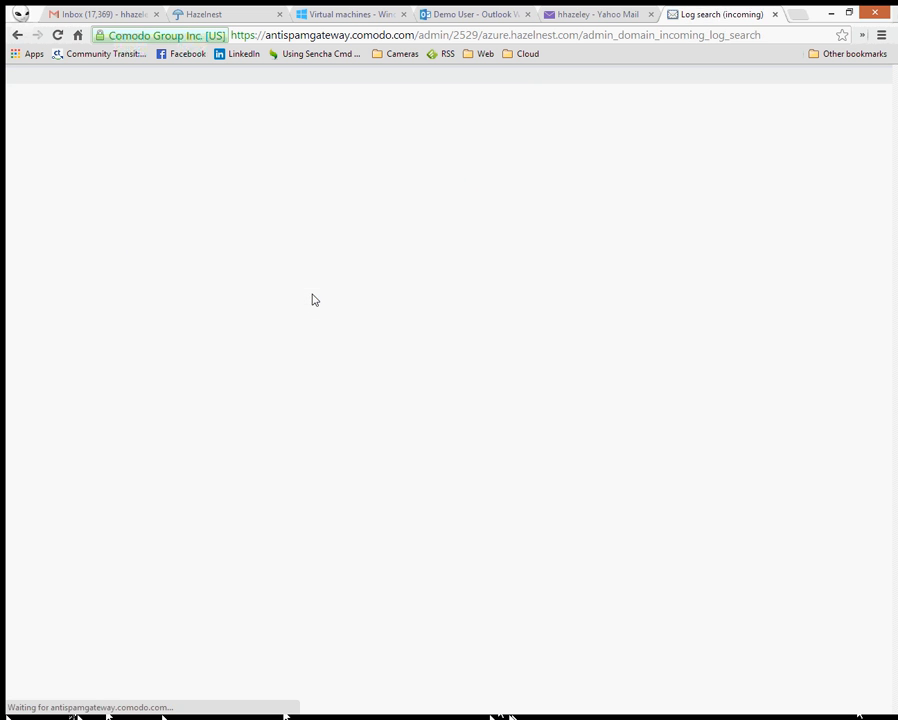
{"action": "left_click", "coordinate": [350, 427]}
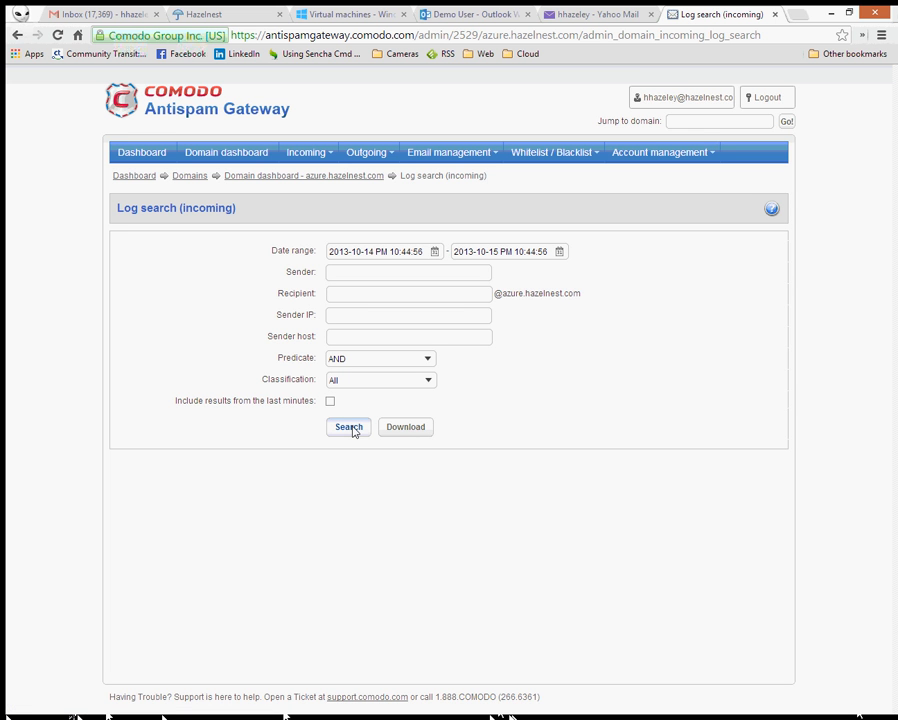
{"action": "left_click", "coordinate": [261, 502]}
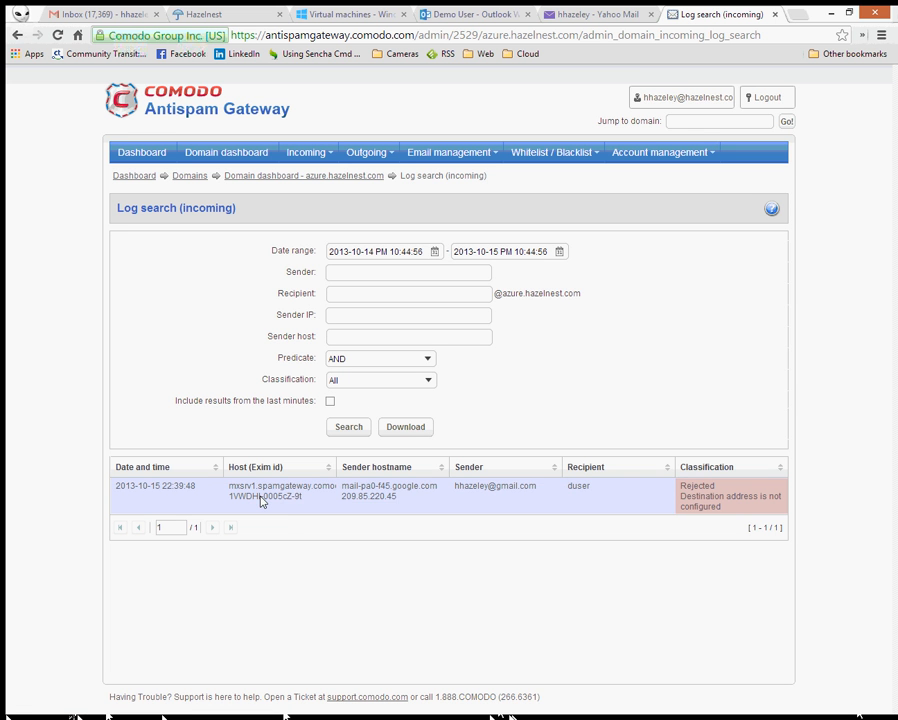
{"action": "right_click", "coordinate": [261, 502]}
{"action": "left_click", "coordinate": [228, 484]}
- Confirm the delivery queue is empty, then rerun the log search and recheck the rejected entry
{"action": "mouse_move", "coordinate": [289, 154]}
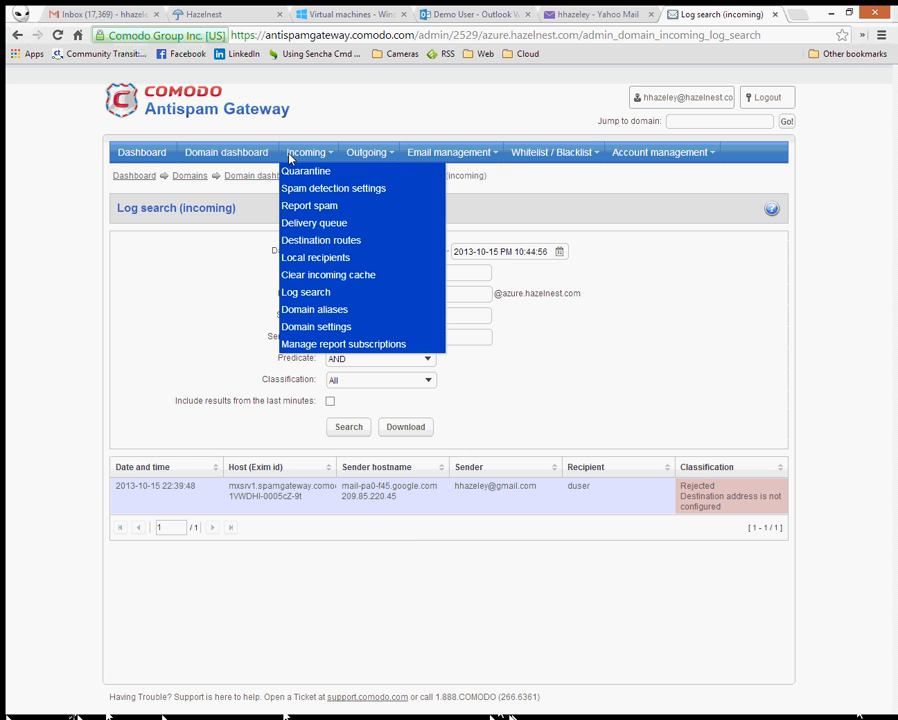
{"action": "left_click", "coordinate": [313, 226]}
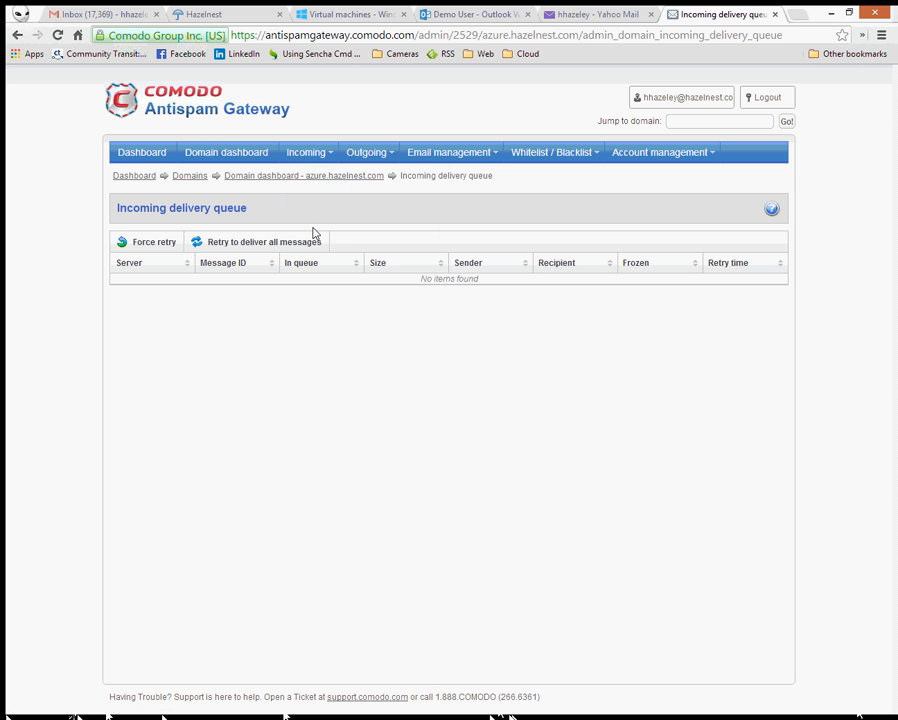
{"action": "mouse_move", "coordinate": [311, 156]}
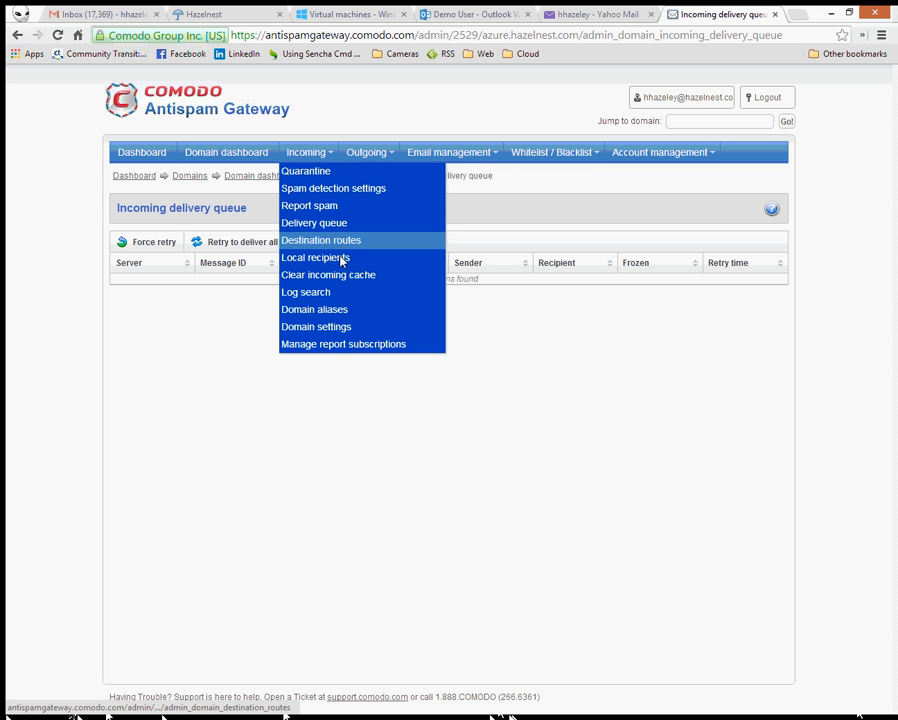
{"action": "left_click", "coordinate": [333, 292]}
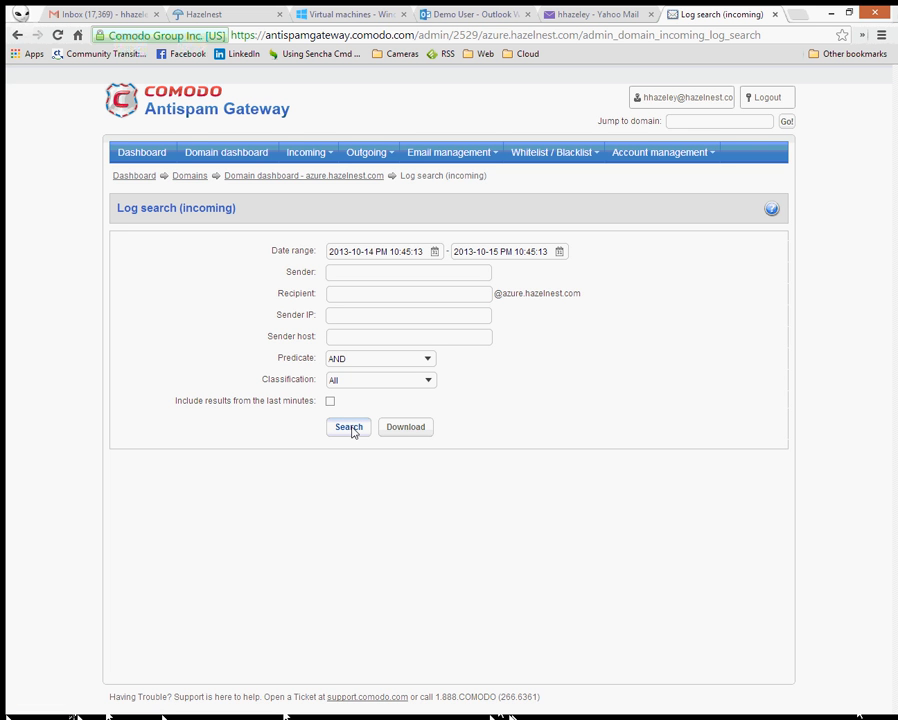
{"action": "left_click", "coordinate": [349, 428]}
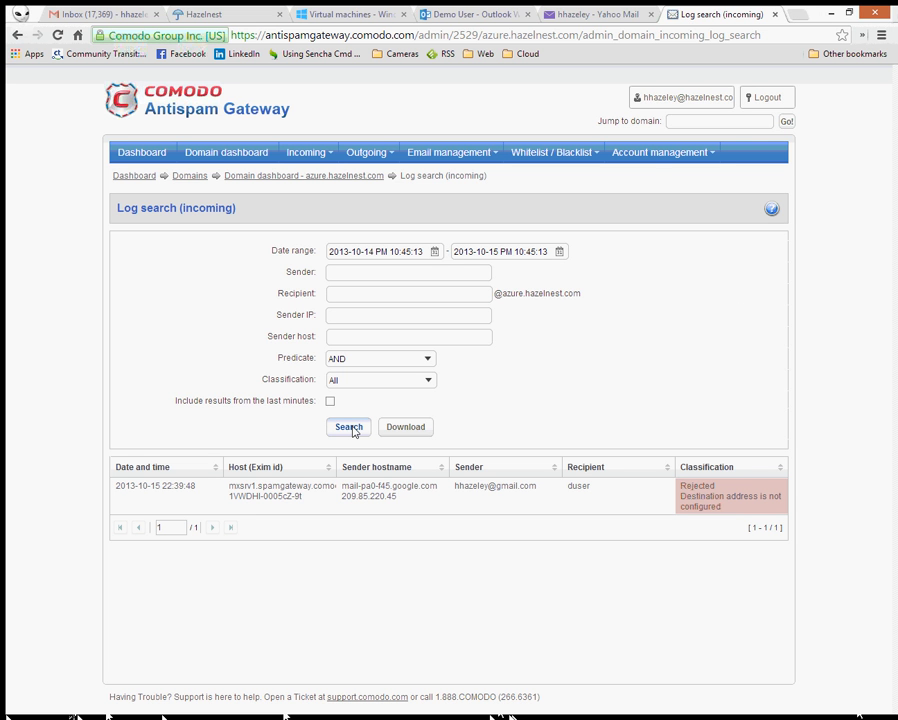
{"action": "left_click", "coordinate": [350, 428]}
{"action": "left_click", "coordinate": [308, 491]}
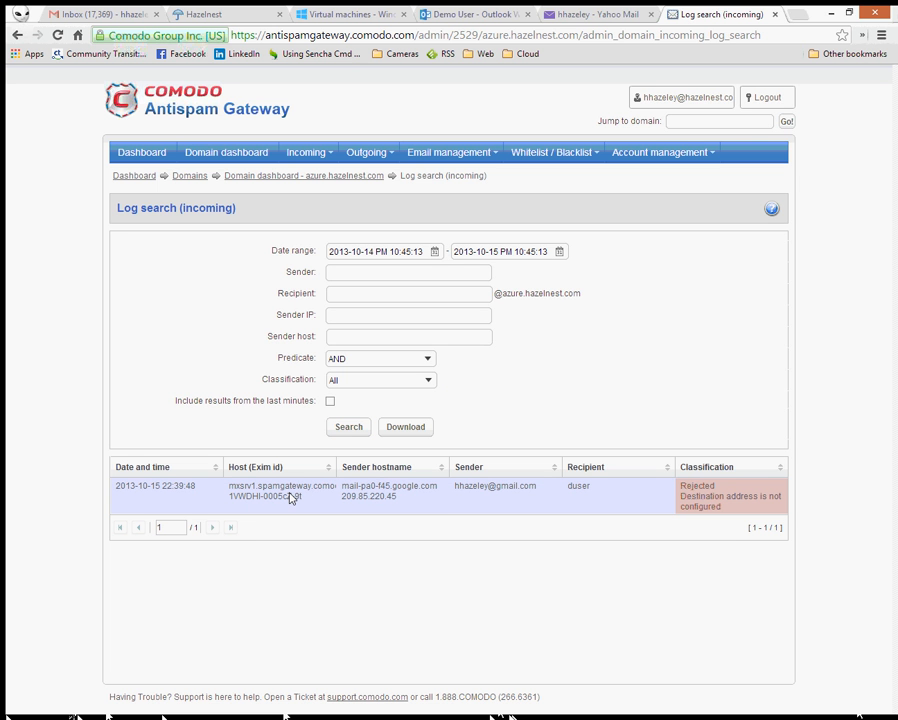
{"action": "right_click", "coordinate": [291, 498]}
{"action": "key", "text": "Escape"}
{"action": "mouse_move", "coordinate": [345, 150]}
{"action": "mouse_move", "coordinate": [306, 158]}
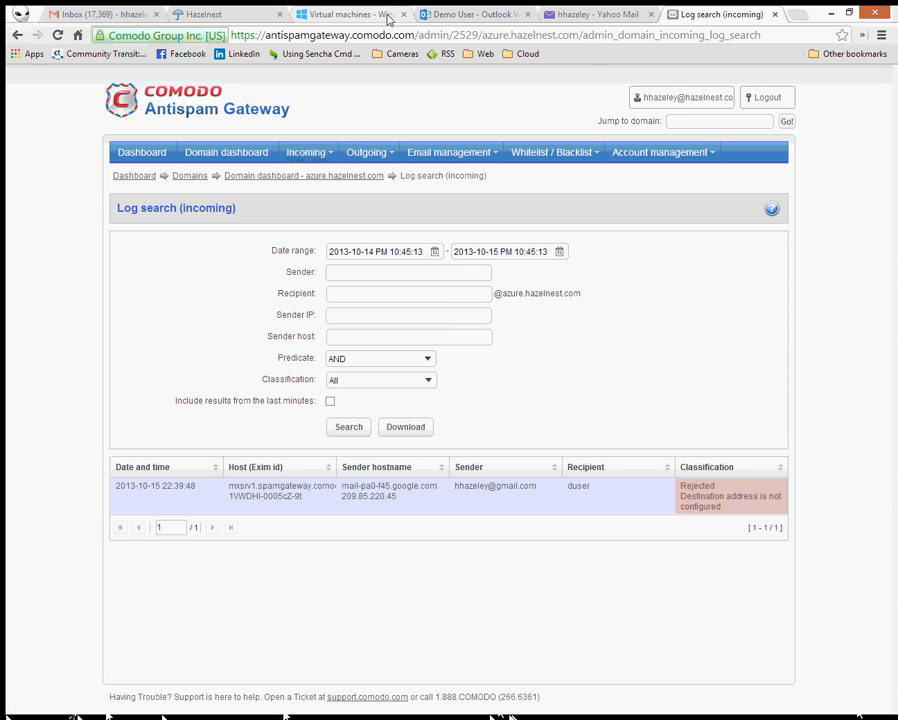
- In Gmail, open the Testing MailFlow thread and copy the failed demo recipient address
{"action": "left_click", "coordinate": [127, 12]}
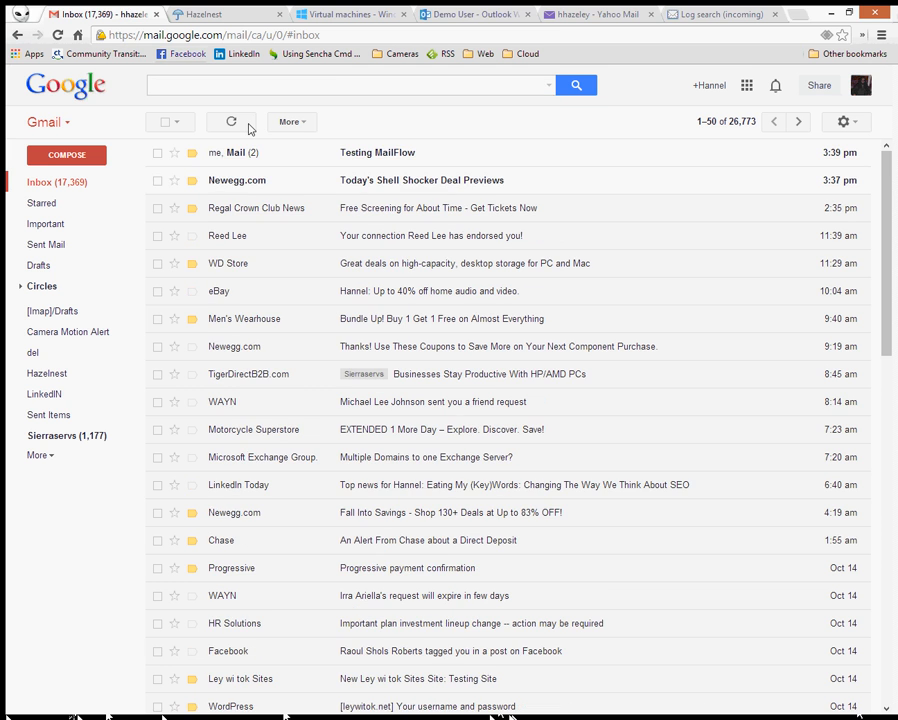
{"action": "left_click", "coordinate": [389, 154]}
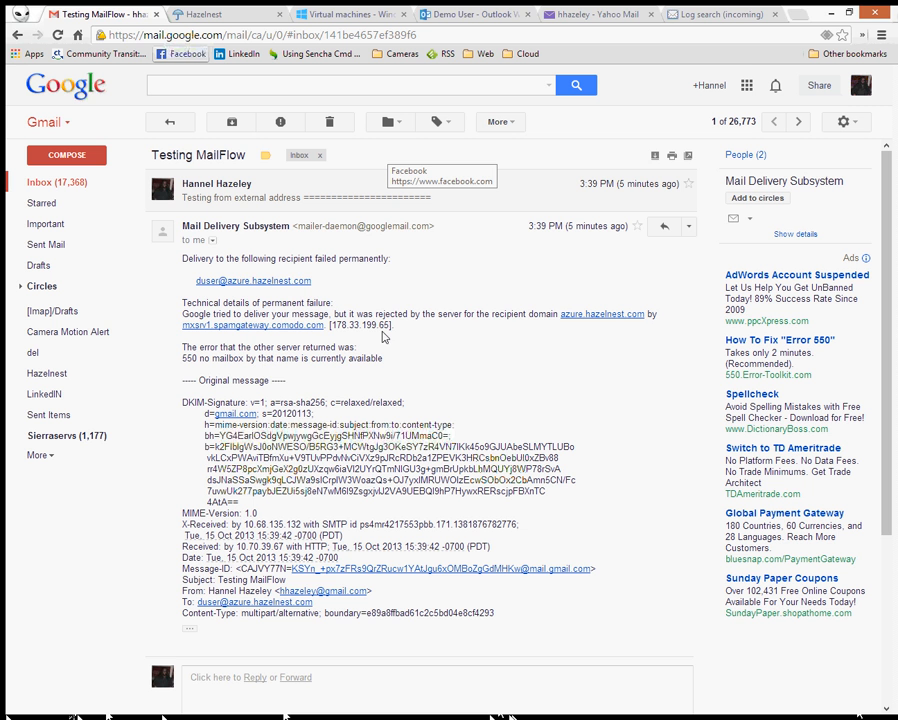
{"action": "triple_click", "coordinate": [316, 287]}
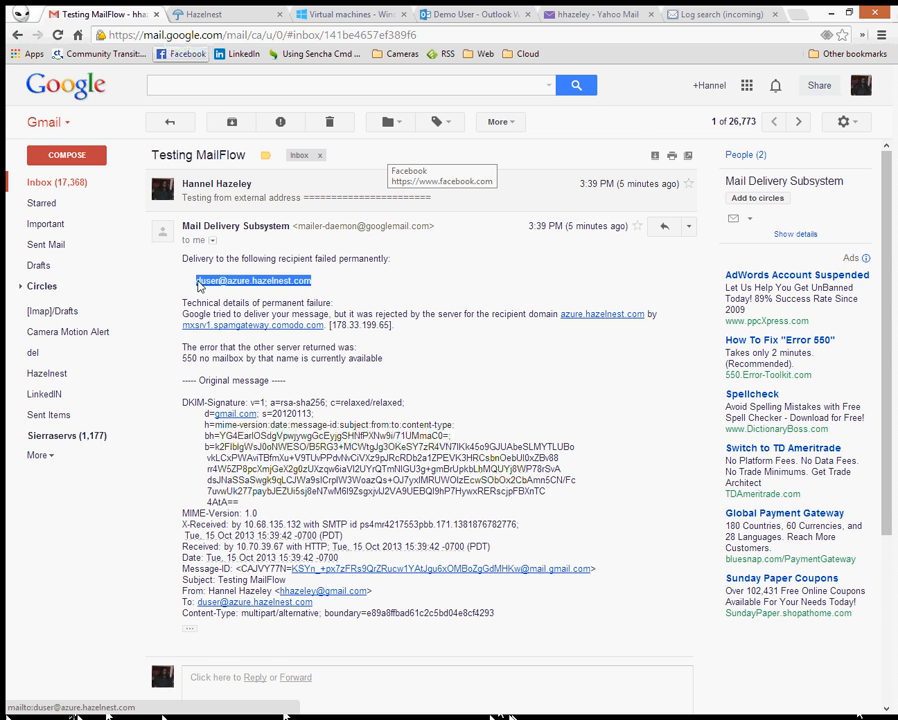
{"action": "left_click", "coordinate": [258, 204]}
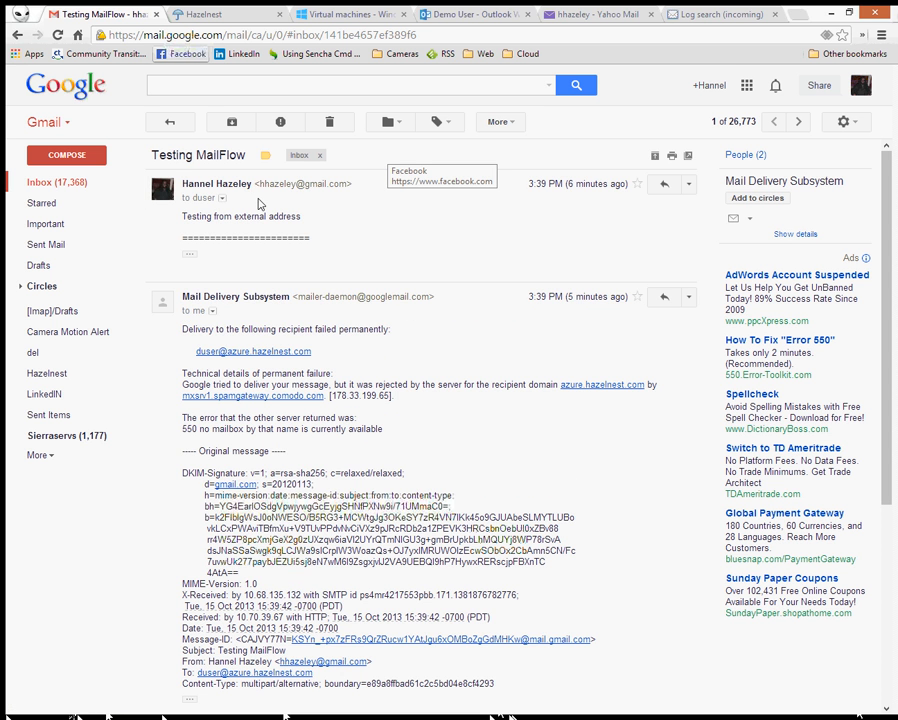
{"action": "left_click", "coordinate": [688, 184]}
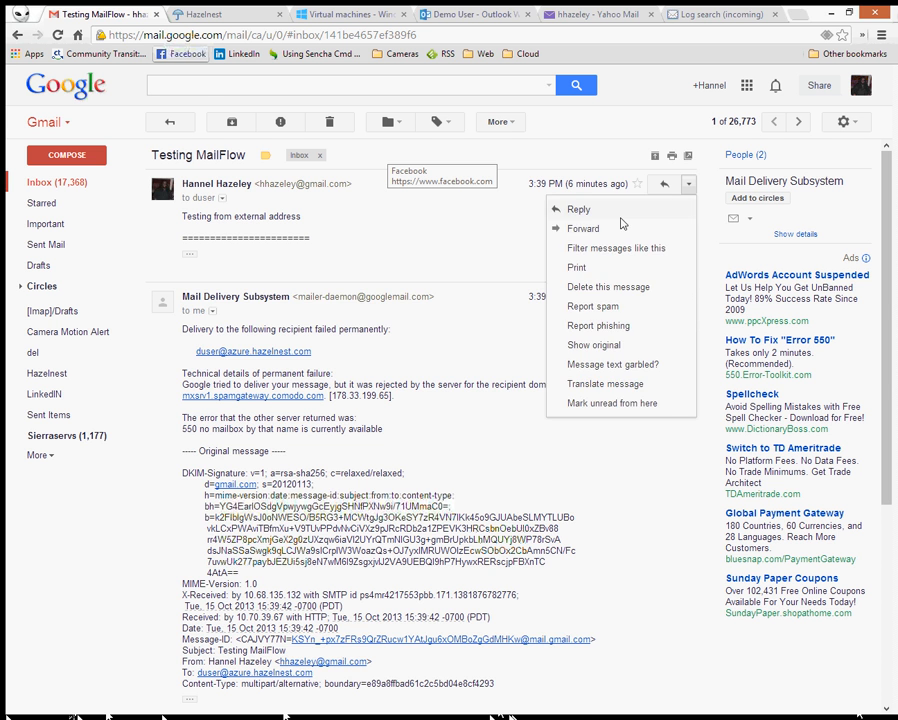
{"action": "left_click", "coordinate": [608, 212]}
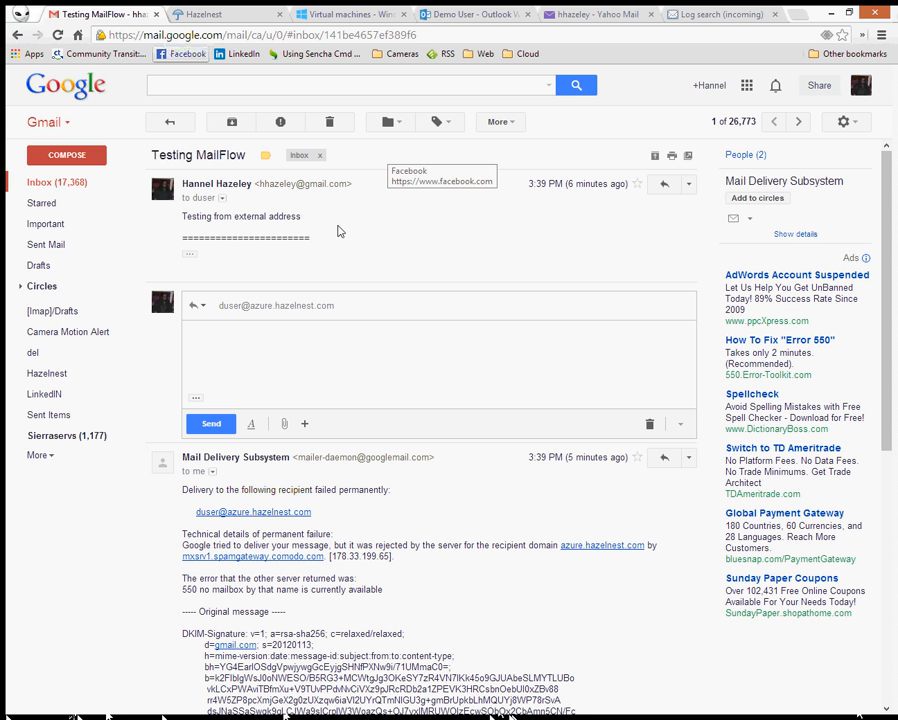
{"action": "left_click", "coordinate": [320, 308]}
{"action": "key", "text": "ctrl+c"}
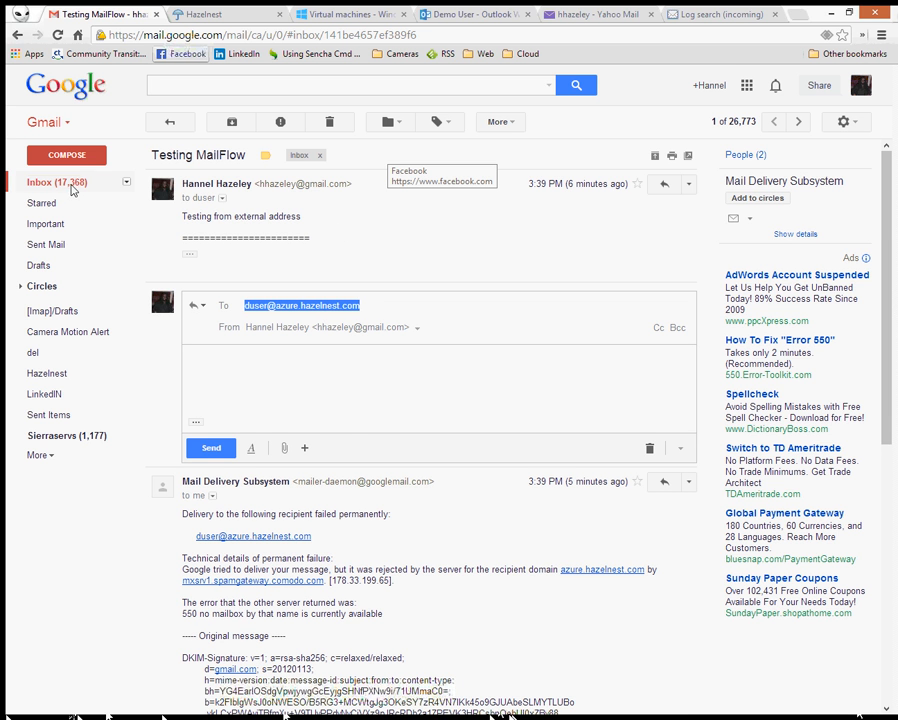
{"action": "left_click", "coordinate": [72, 182]}
- Send 'Test Mail Flow 2' to the pasted demo address with a mail-flow test body
{"action": "left_click", "coordinate": [66, 155]}
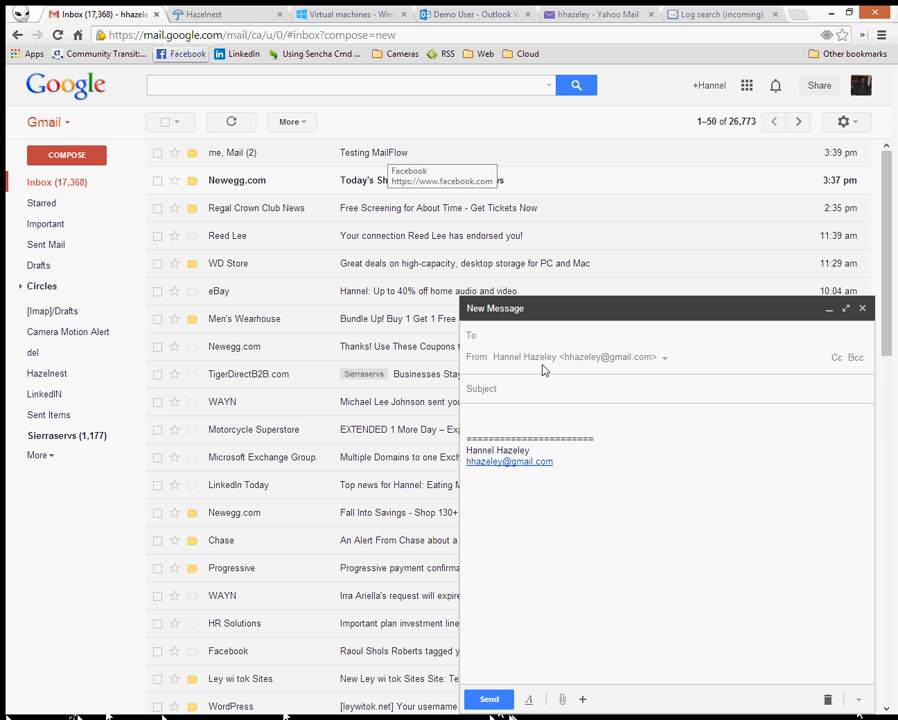
{"action": "key", "text": "ctrl+v"}
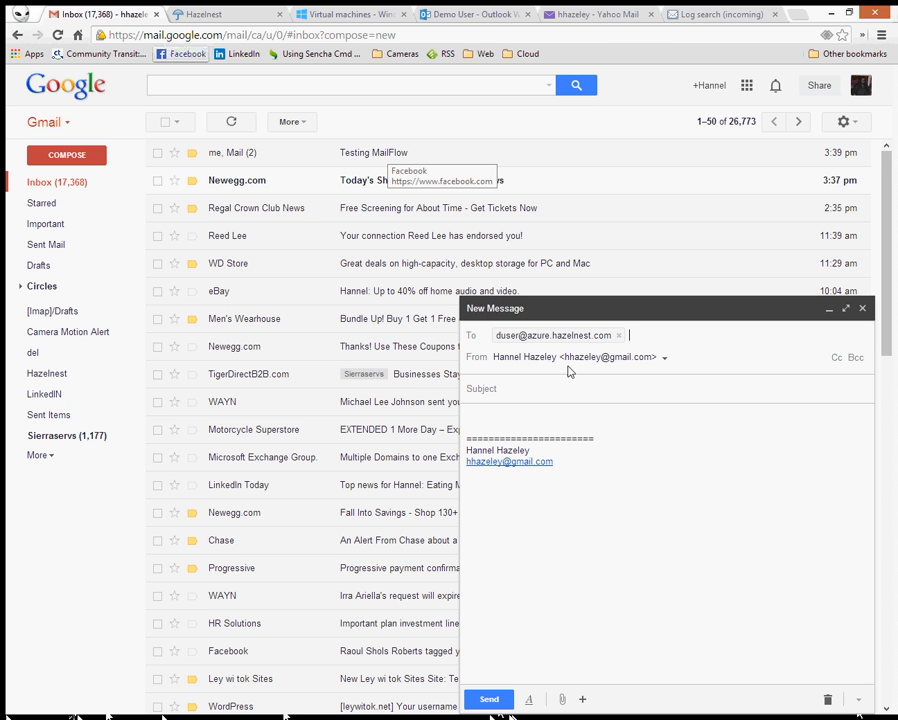
{"action": "left_click", "coordinate": [564, 386]}
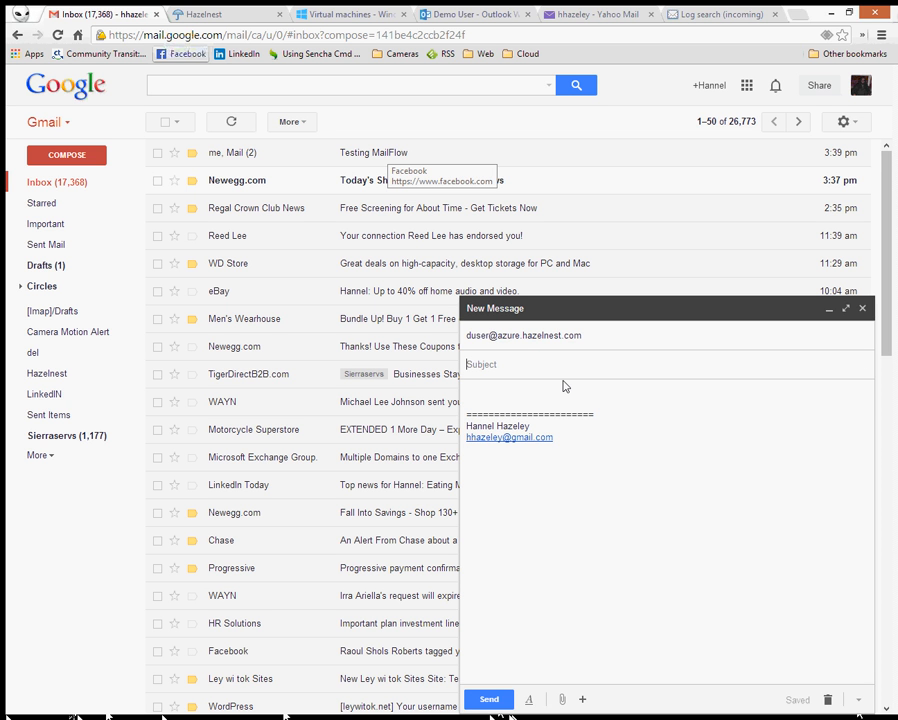
{"action": "type", "text": "Test Mail Flow 2"}
{"action": "key", "text": "Tab"}
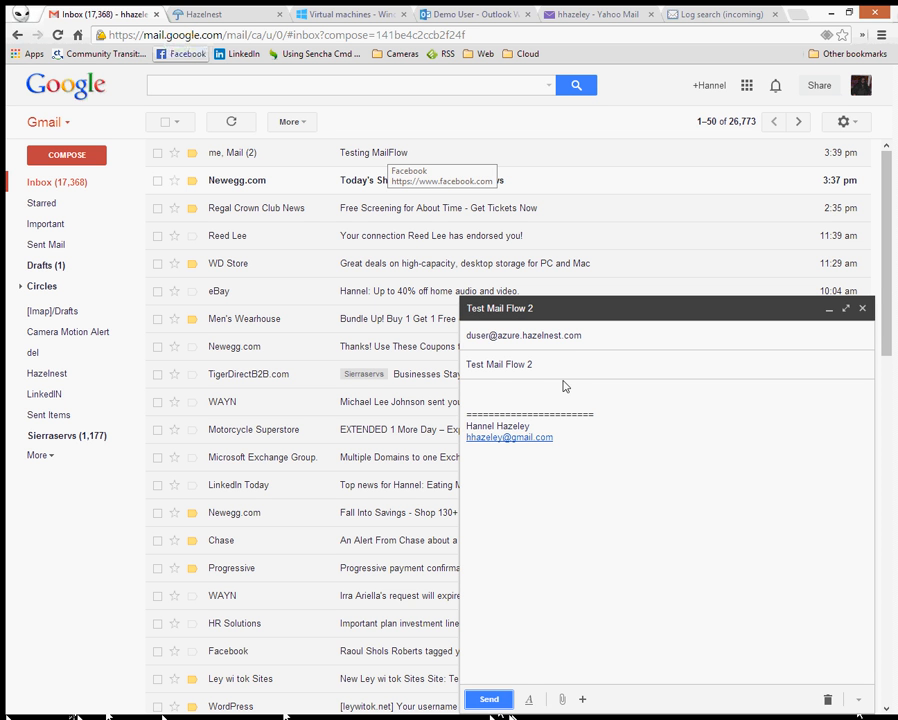
{"action": "key", "text": "Tab"}
{"action": "left_click", "coordinate": [558, 394]}
{"action": "type", "text": "Testing"}
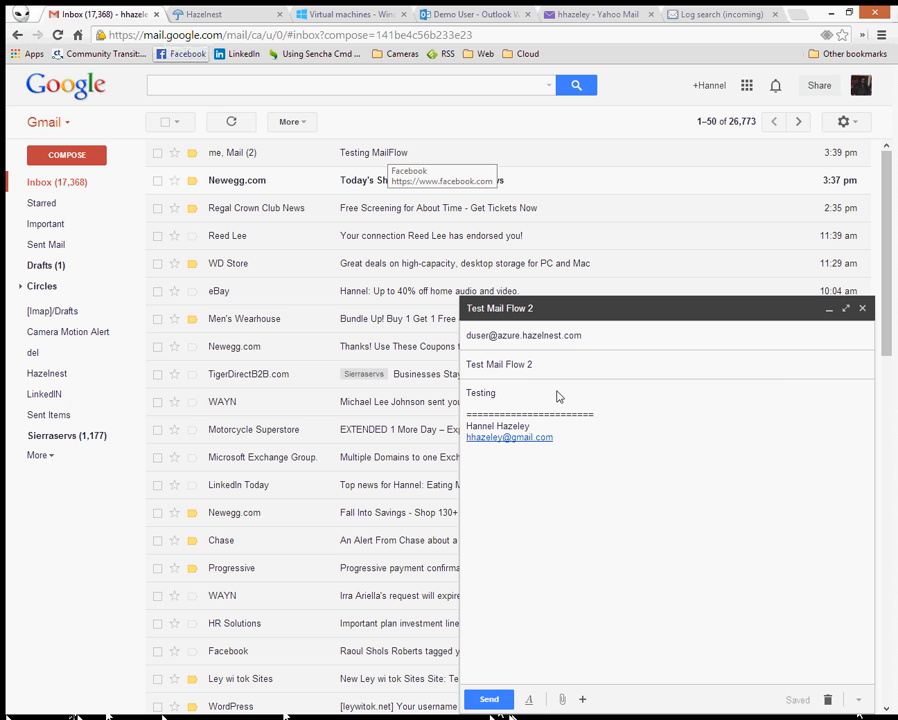
{"action": "type", "text": " ma"}
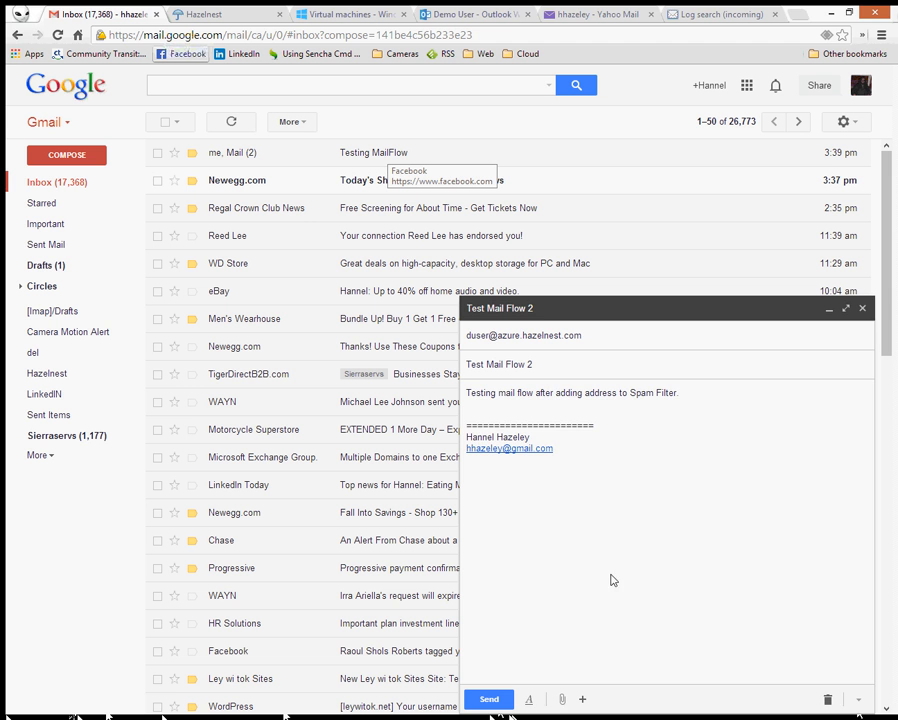
{"action": "key", "text": "Return"}
{"action": "left_click", "coordinate": [490, 700]}
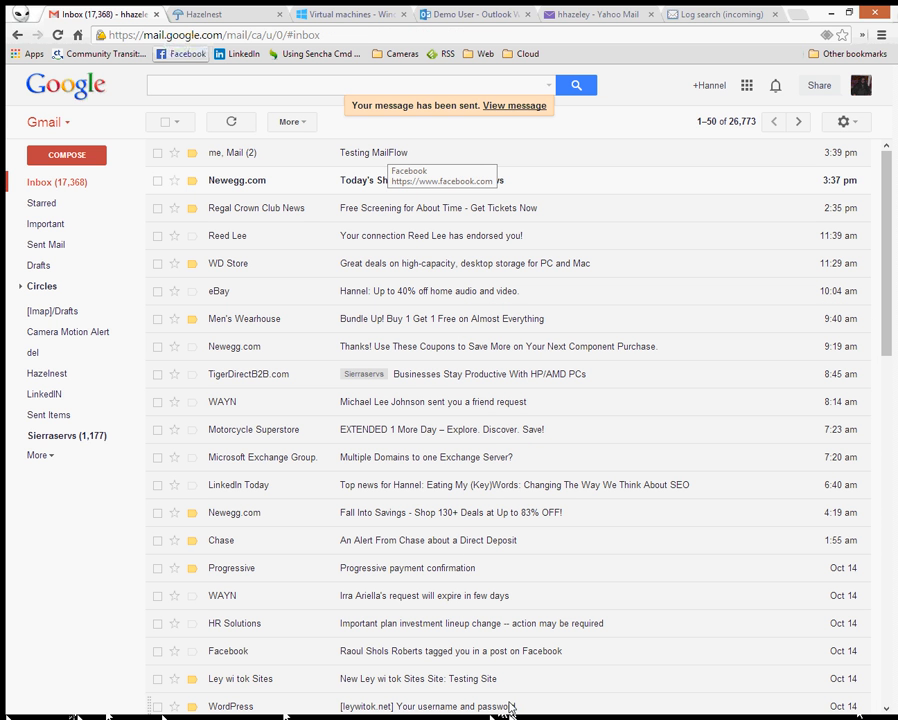
{"action": "left_click", "coordinate": [231, 122]}
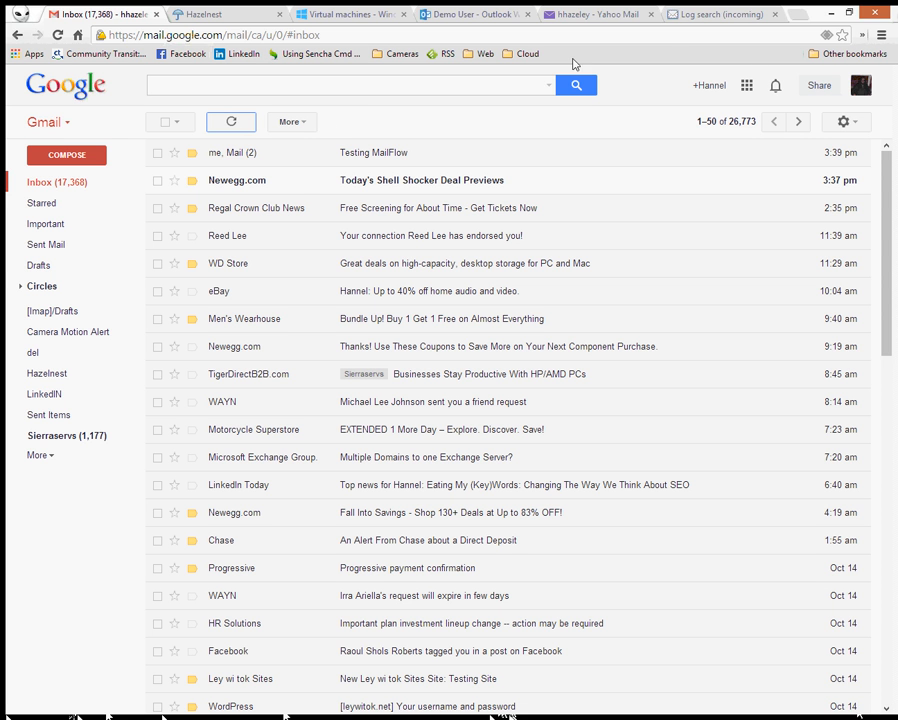
{"action": "left_click", "coordinate": [470, 16]}
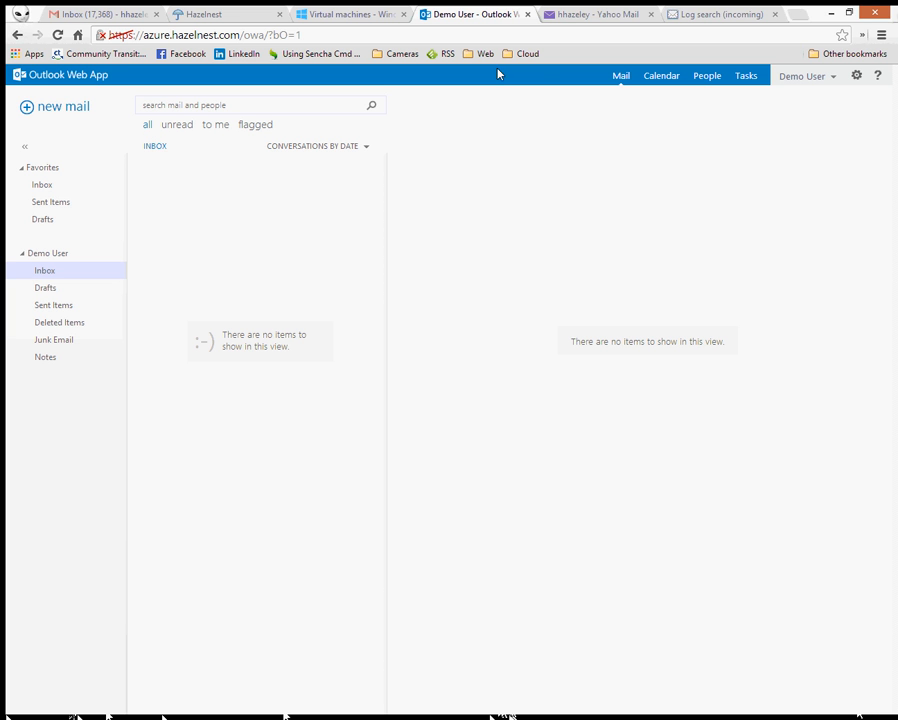
- Rerun the Comodo incoming log search, then open 'Test Mail Flow 2' in Outlook Web App
{"action": "left_click", "coordinate": [689, 18]}
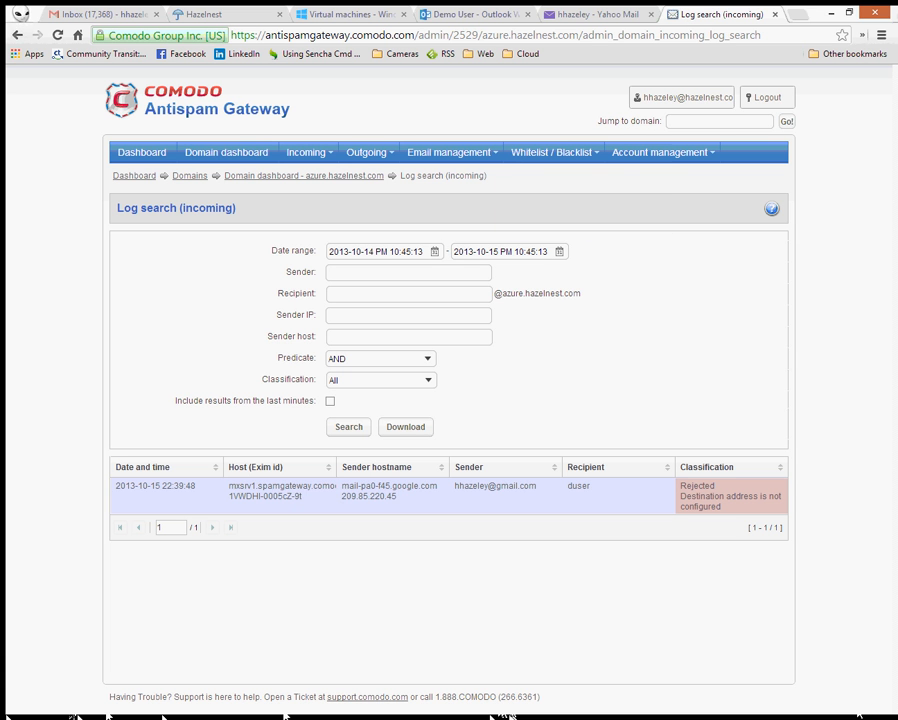
{"action": "left_click", "coordinate": [348, 428]}
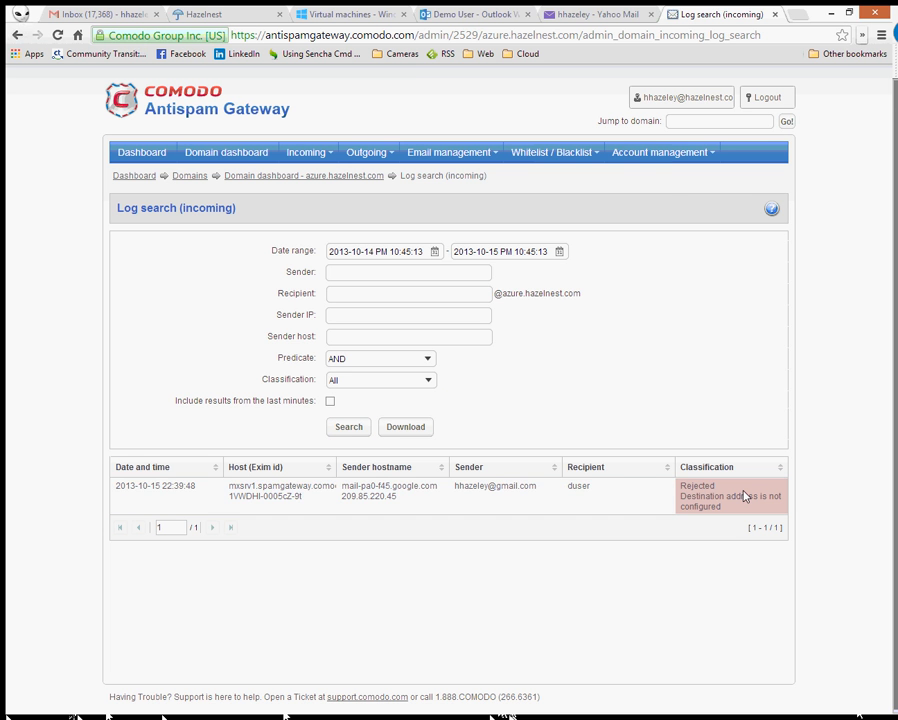
{"action": "left_click", "coordinate": [485, 17]}
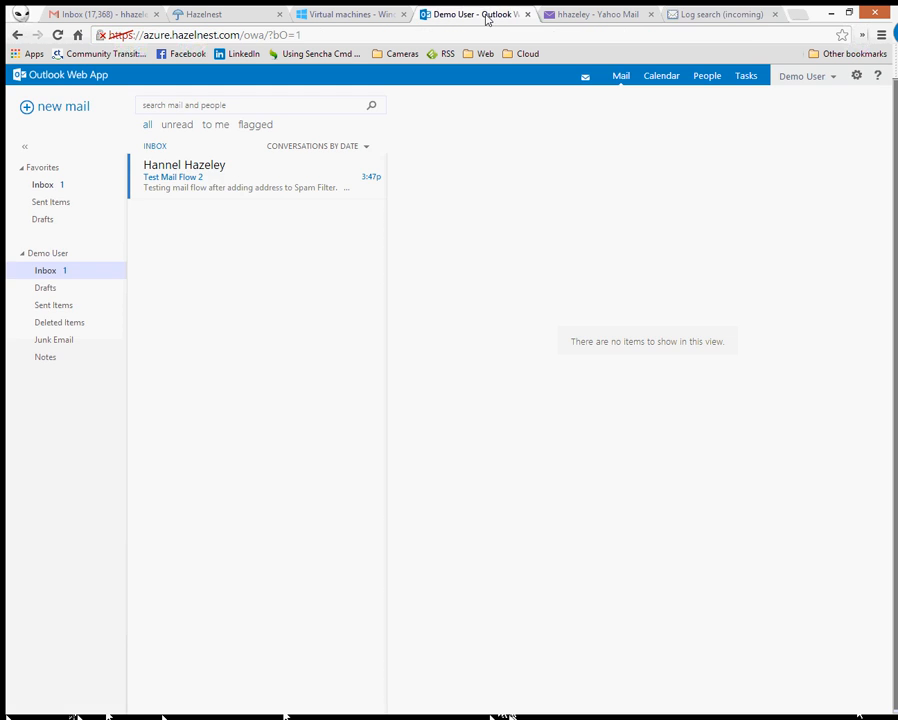
{"action": "left_click", "coordinate": [227, 188]}
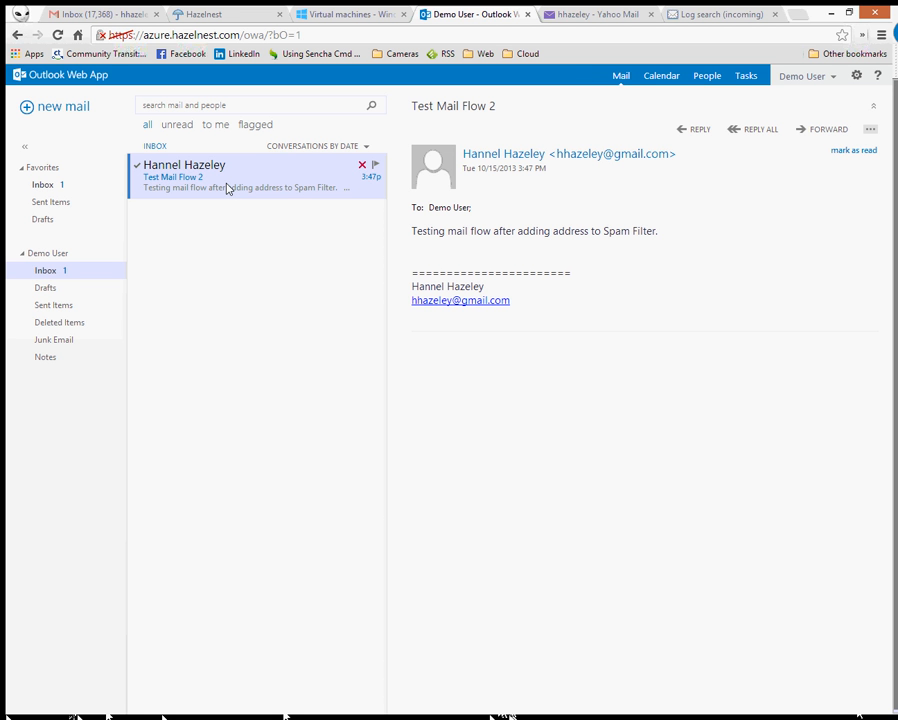
- Reply all to 'Test Mail Flow 2' with 'Got it Dude.' and 'Thanks' on the next line
{"action": "left_click", "coordinate": [755, 130]}
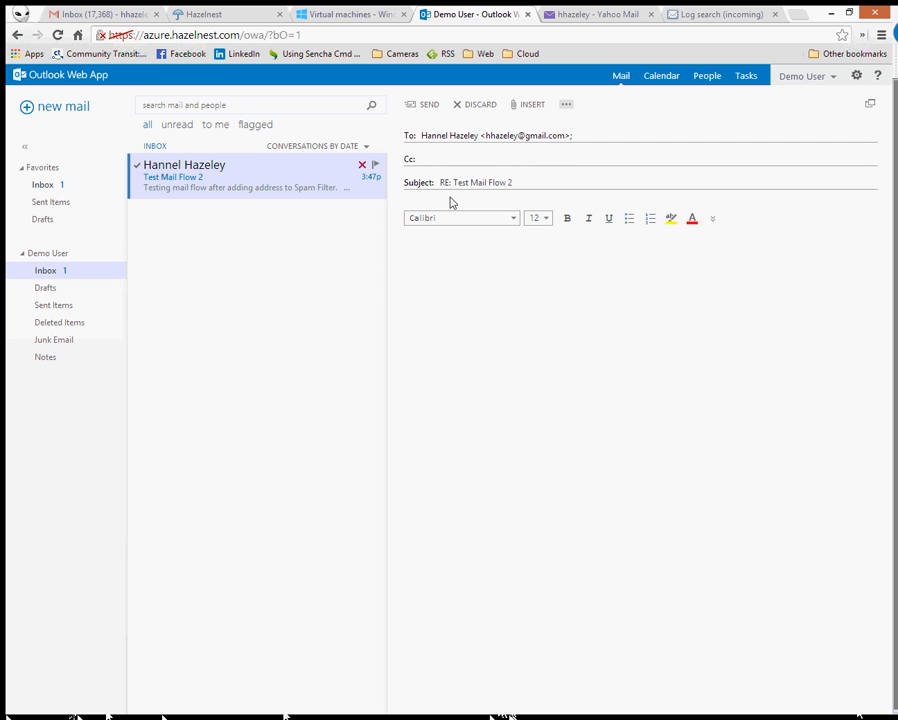
{"action": "type", "text": "Got it "}
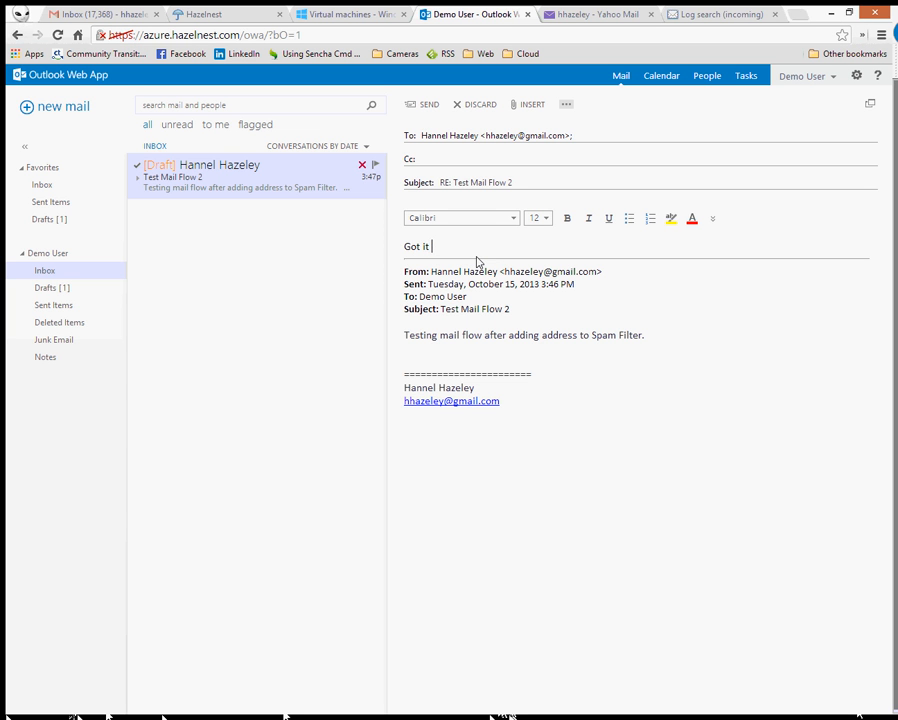
{"action": "type", "text": "Dude."}
{"action": "key", "text": "Return"}
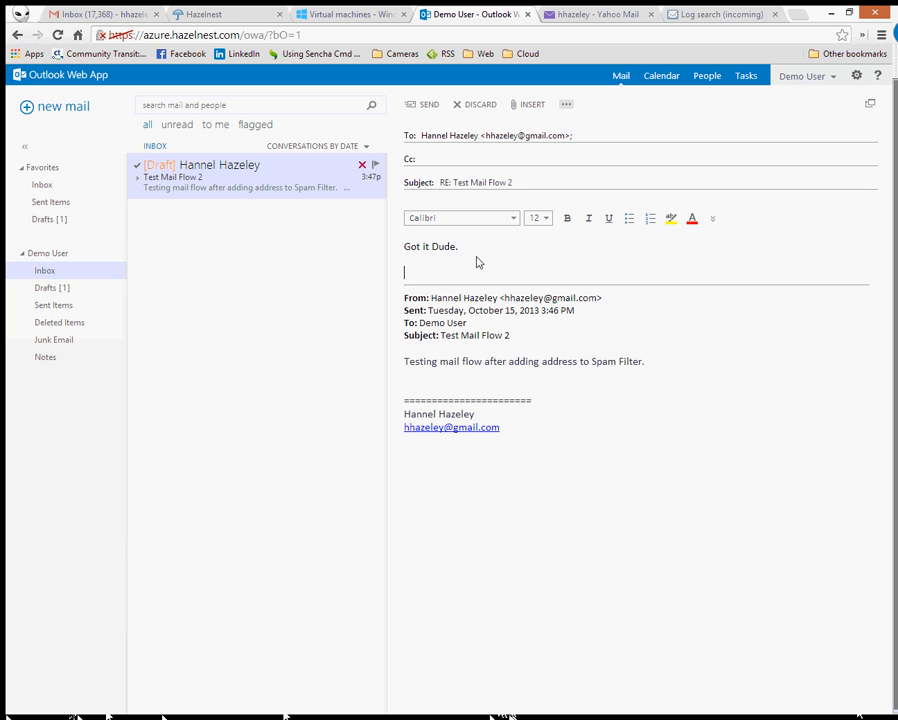
{"action": "type", "text": "Thnak s"}
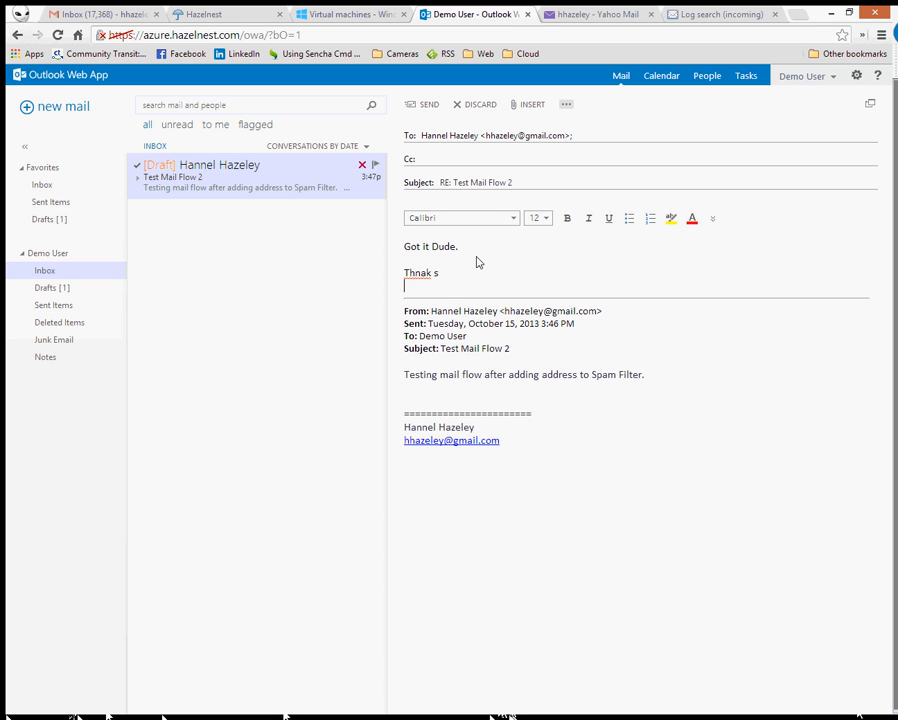
{"action": "key", "text": "BackSpace"}
{"action": "key", "text": "BackSpace"}
{"action": "key", "text": "BackSpace"}
{"action": "key", "text": "BackSpace"}
{"action": "key", "text": "BackSpace"}
{"action": "type", "text": "a"}
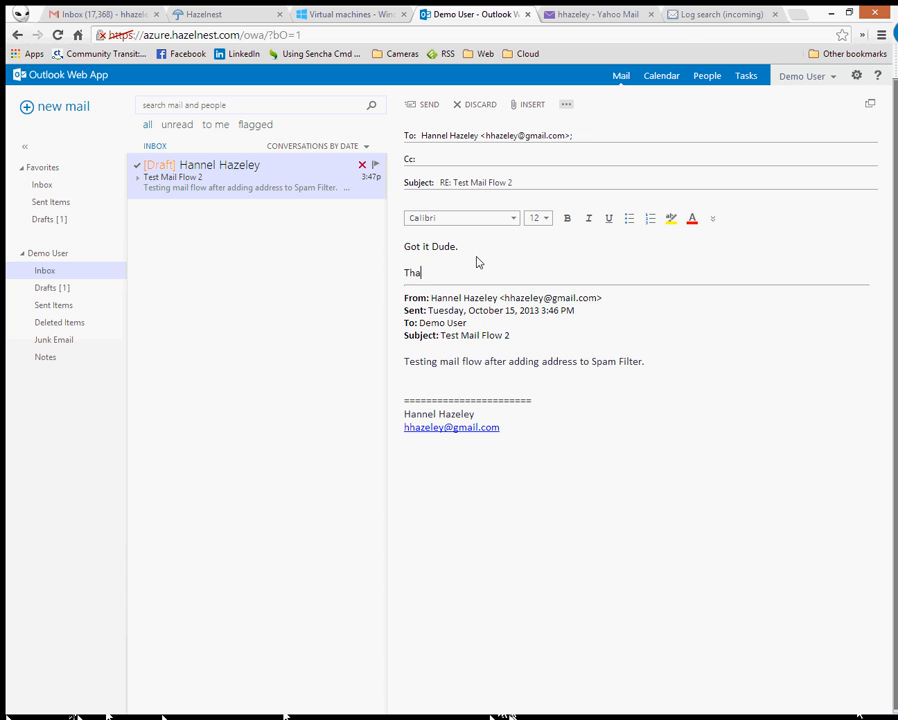
{"action": "type", "text": "nks"}
{"action": "key", "text": "Return"}
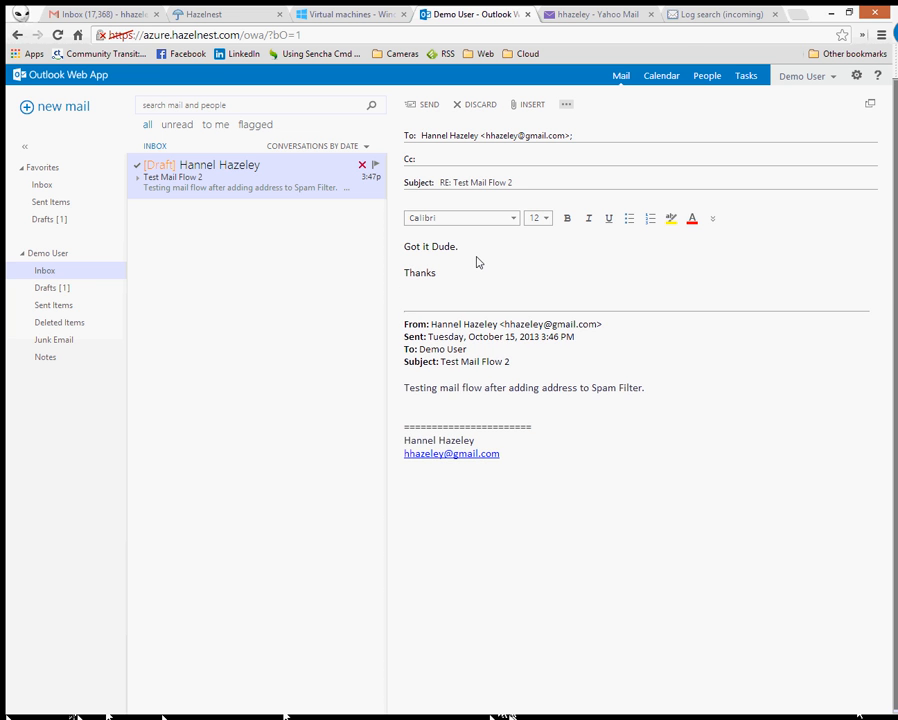
{"action": "left_click", "coordinate": [426, 104]}
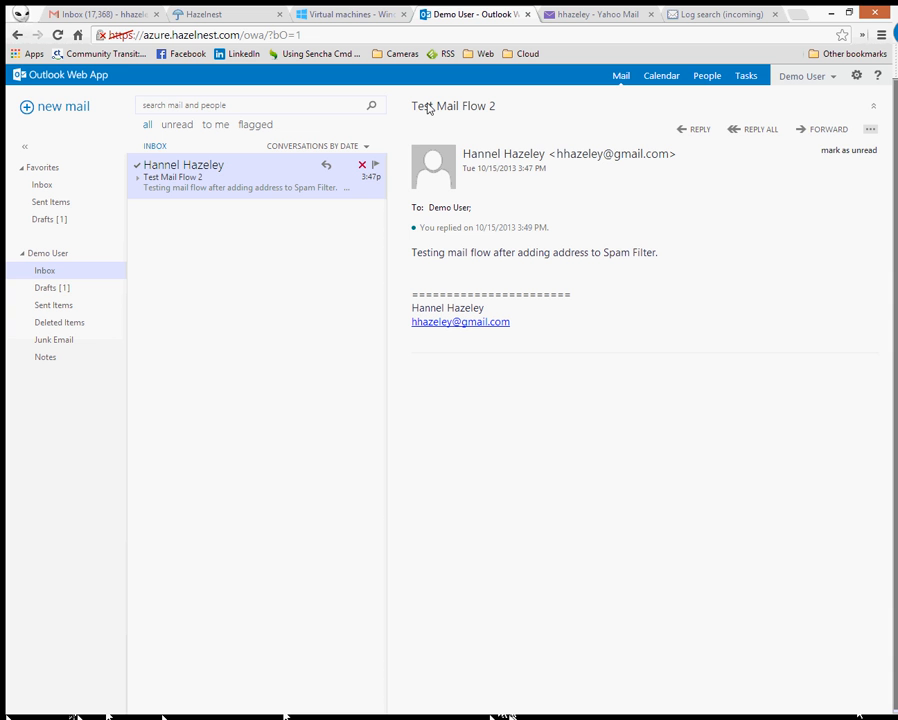
- Check Gmail, reload the Yahoo inbox, close Yahoo Mail and go back to Outlook Web App
{"action": "left_click", "coordinate": [110, 17]}
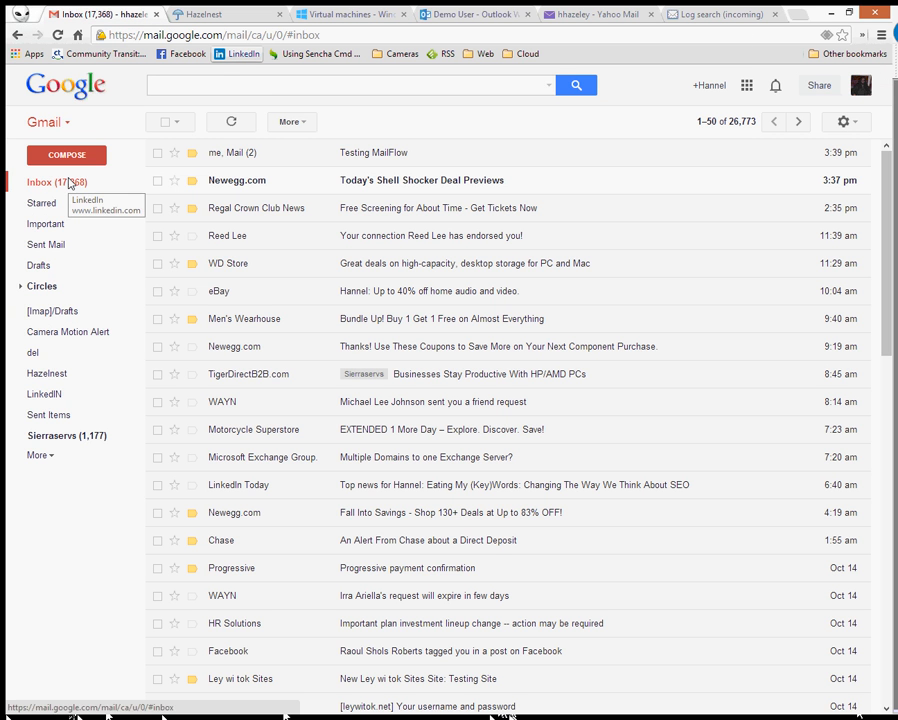
{"action": "left_click", "coordinate": [592, 17]}
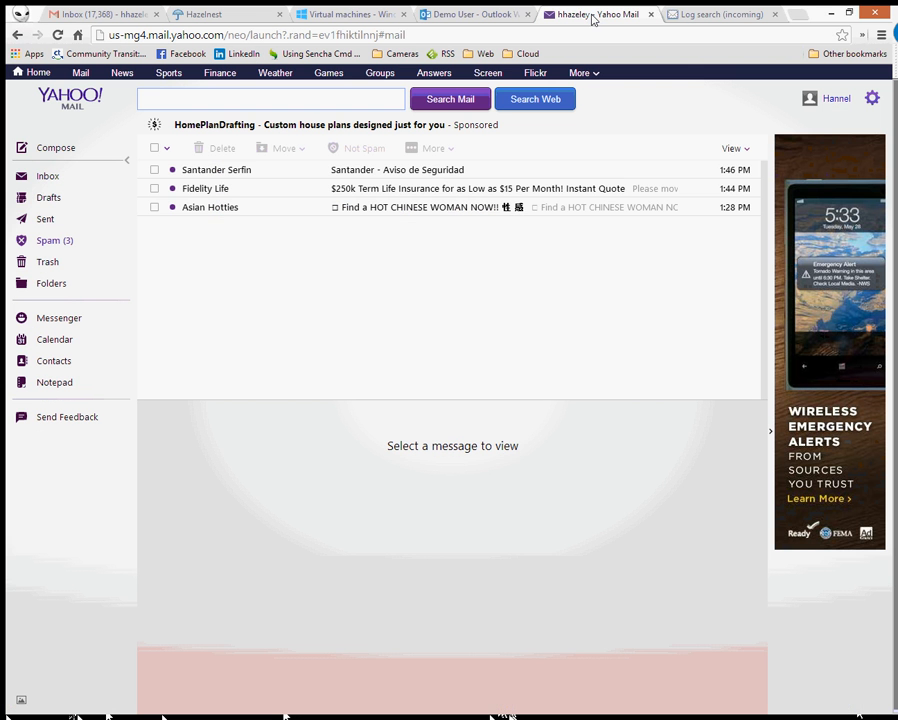
{"action": "left_click", "coordinate": [64, 179]}
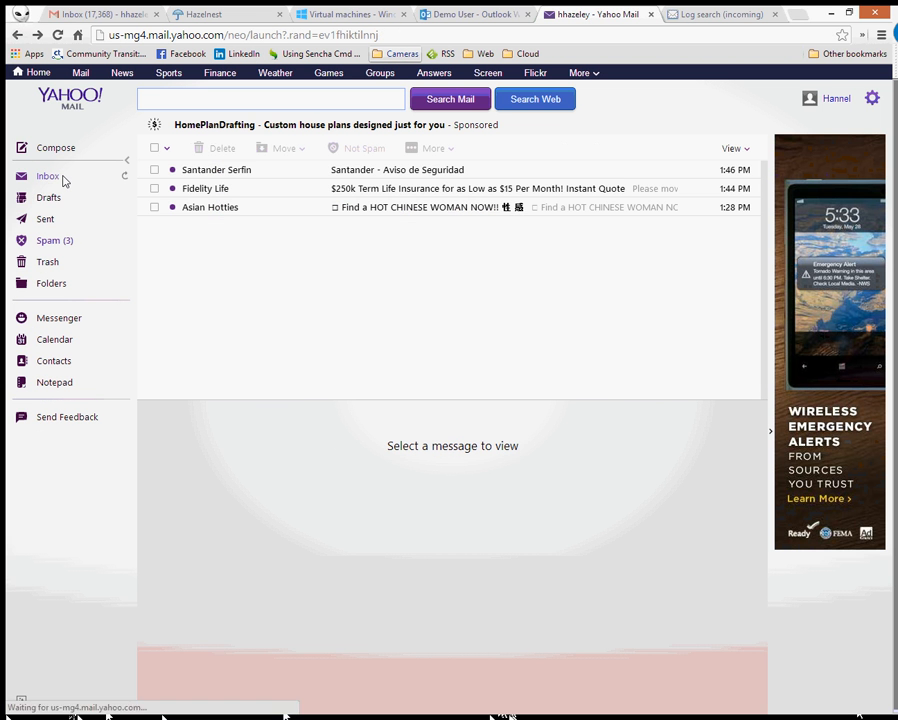
{"action": "left_click", "coordinate": [650, 16]}
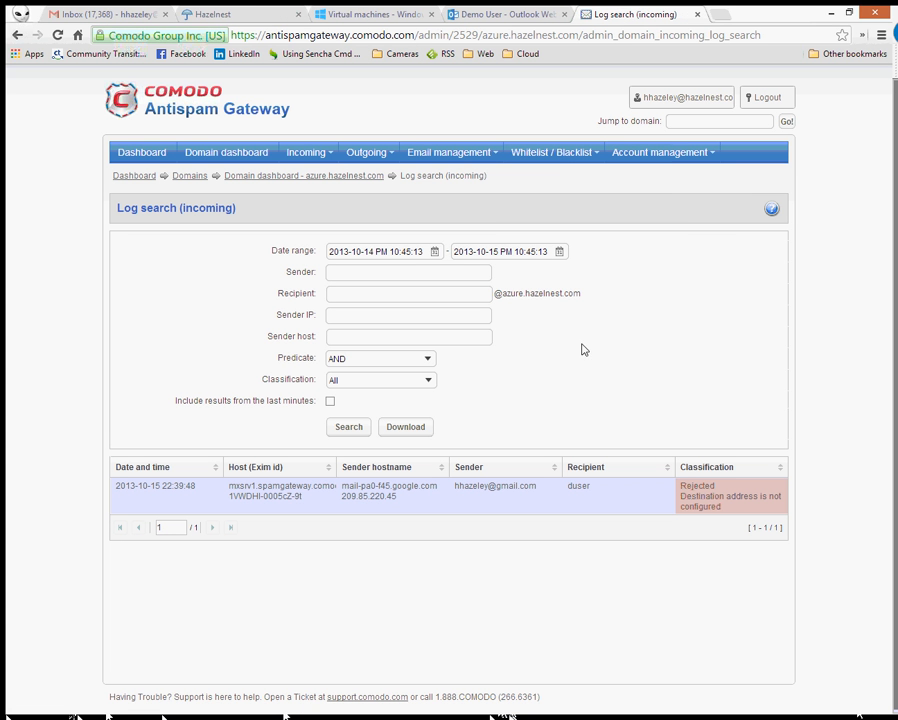
{"action": "left_click", "coordinate": [472, 15]}
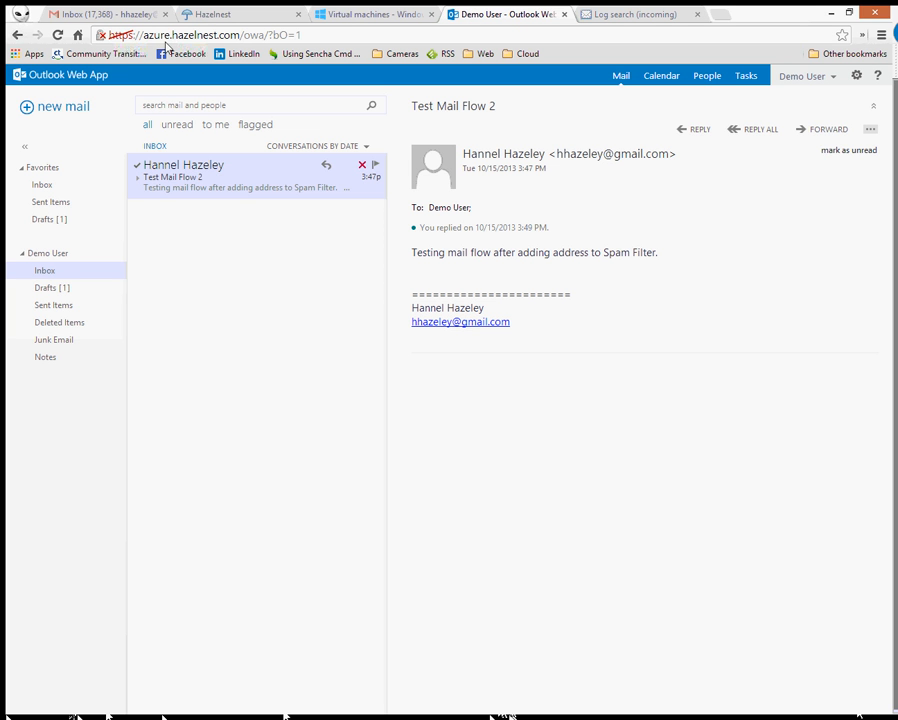
- Open the RE: Test Mail Flow 2 draft from Drafts and close it to discard it
{"action": "left_click", "coordinate": [57, 292]}
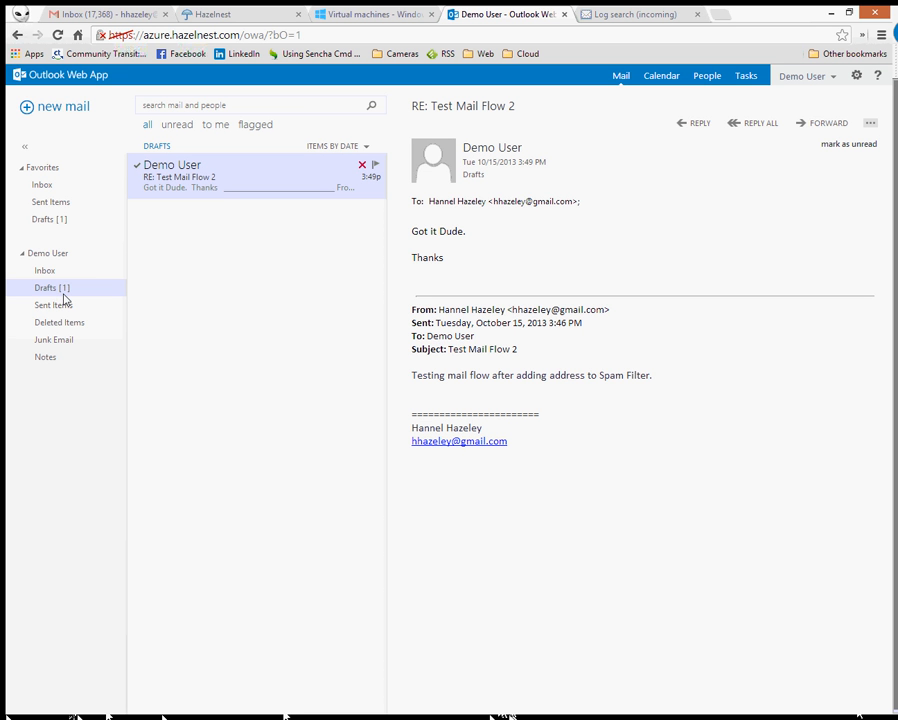
{"action": "double_click", "coordinate": [189, 181]}
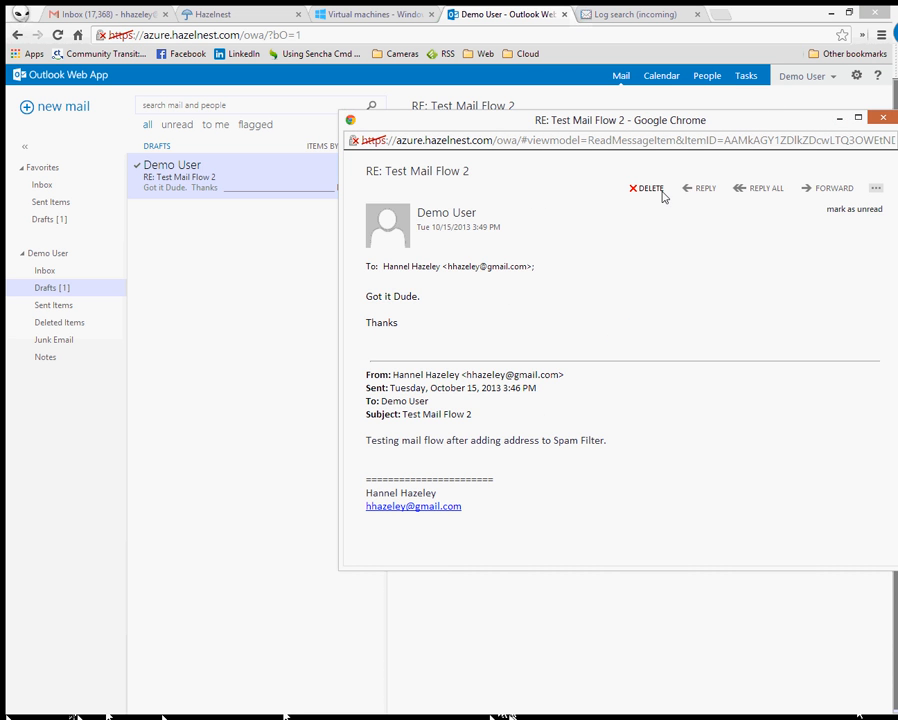
{"action": "left_click_drag", "start_coordinate": [794, 126], "coordinate": [587, 158]}
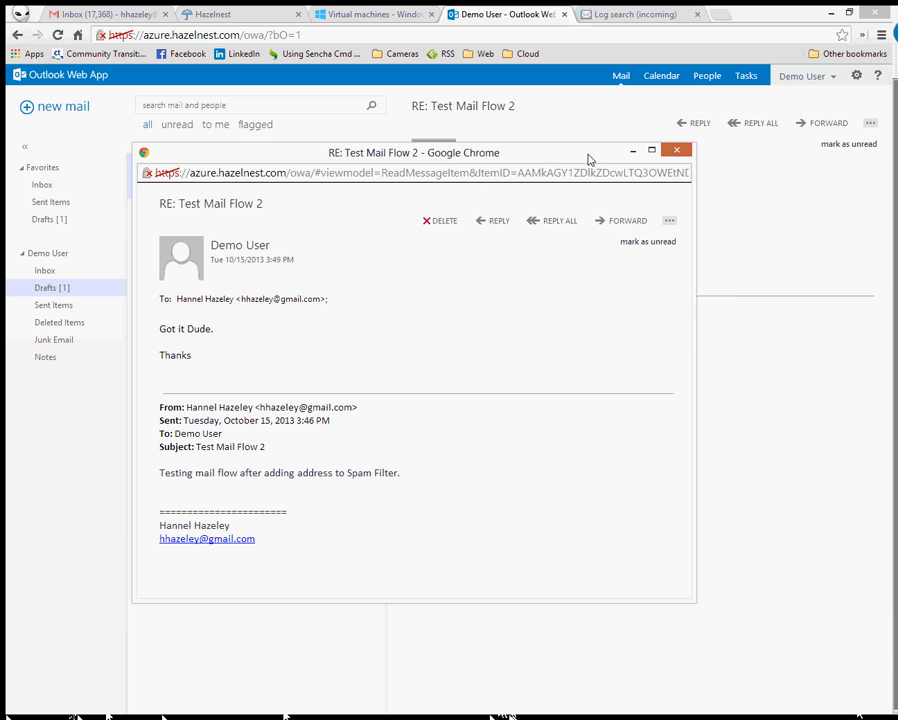
{"action": "left_click", "coordinate": [686, 152]}
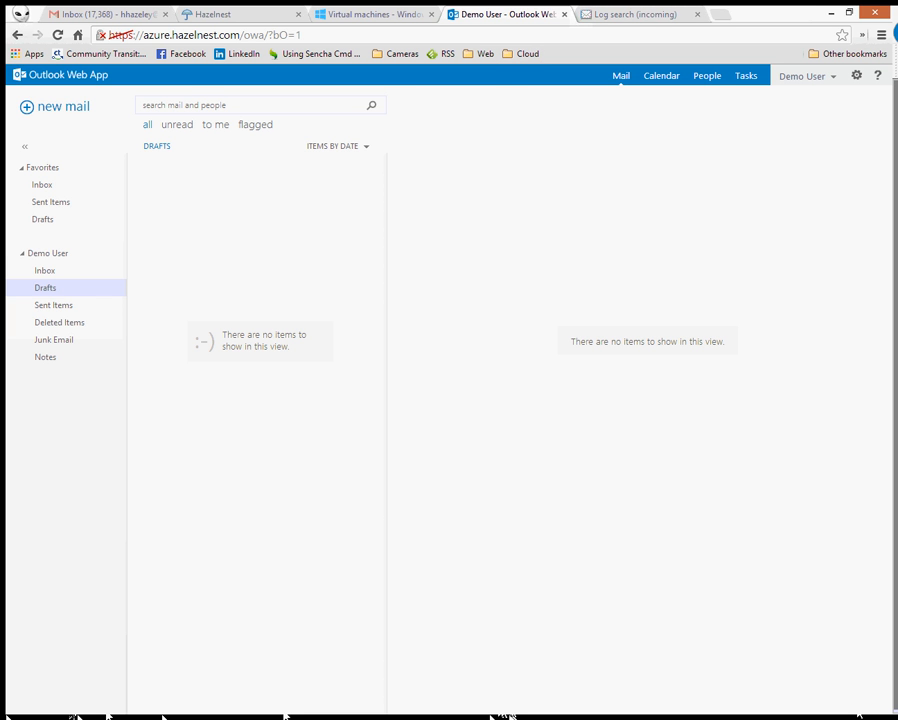
{"action": "key", "text": "ctrl+shift+Tab"}
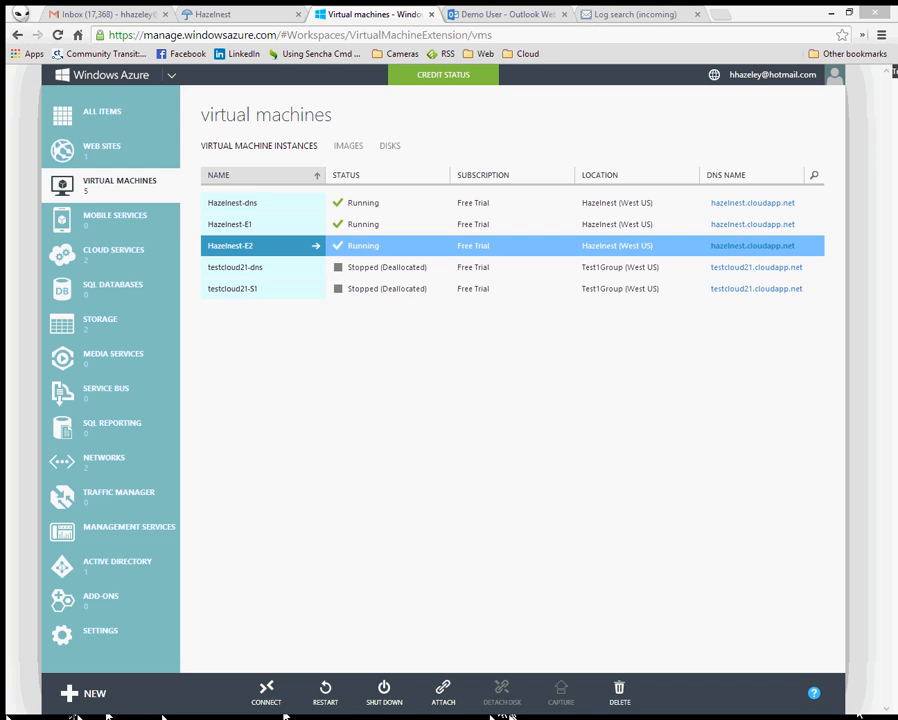
- Return to the Hazelnest-E2 PowerShell window and run 'Exchange Queue Viewer.msc'
{"action": "left_click", "coordinate": [108, 15]}
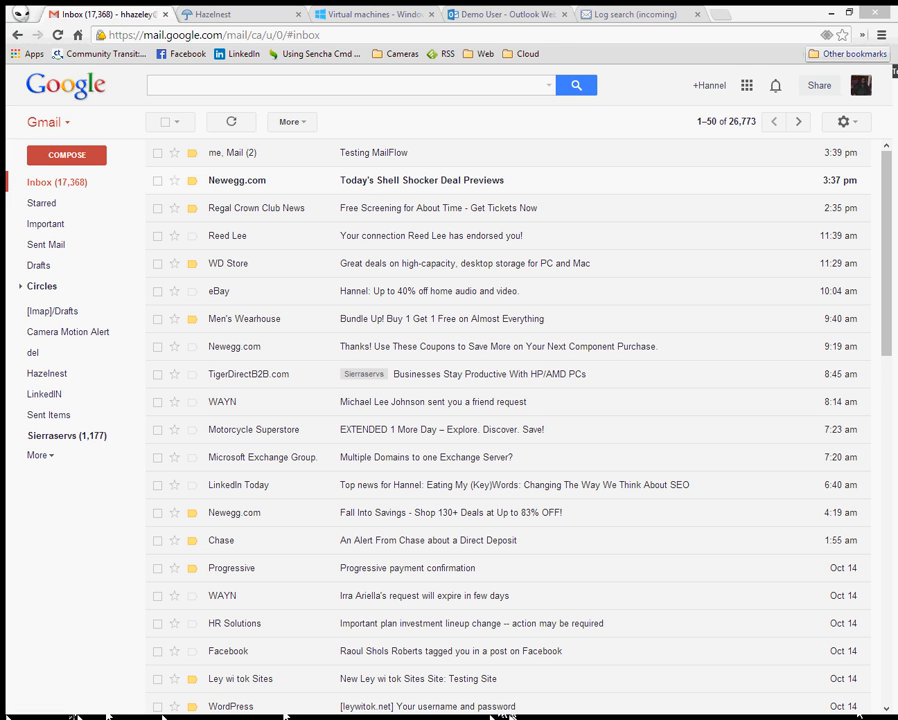
{"action": "key", "text": "alt+Tab"}
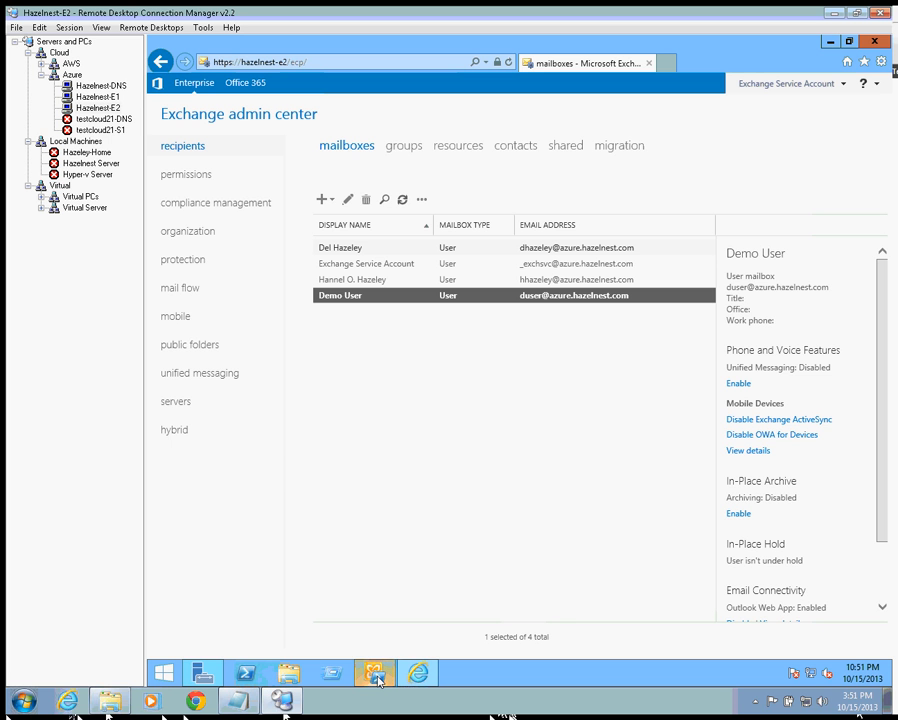
{"action": "mouse_move", "coordinate": [378, 680]}
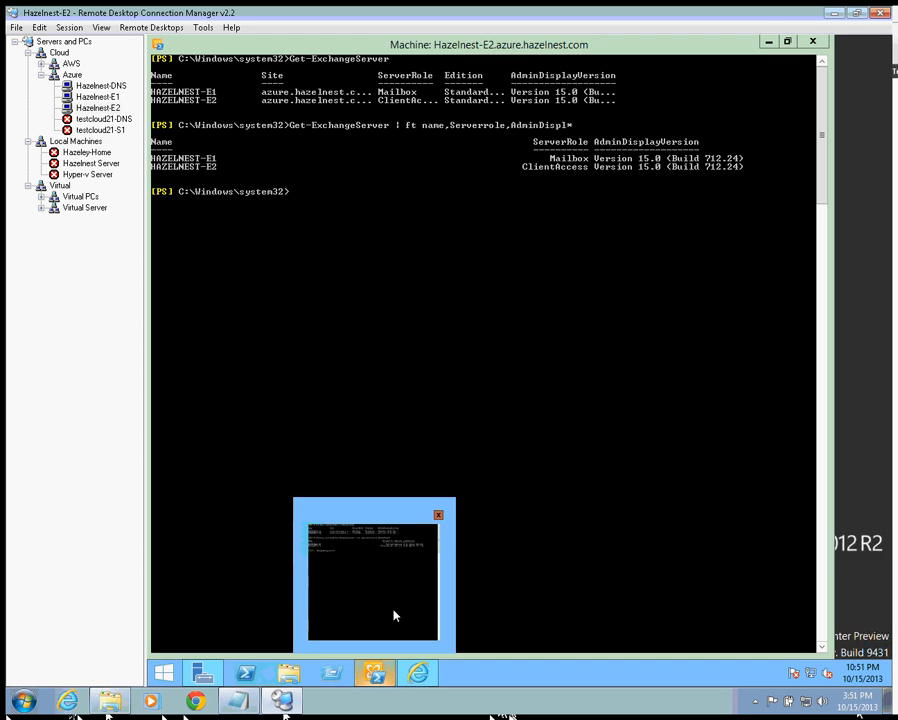
{"action": "left_click", "coordinate": [392, 616]}
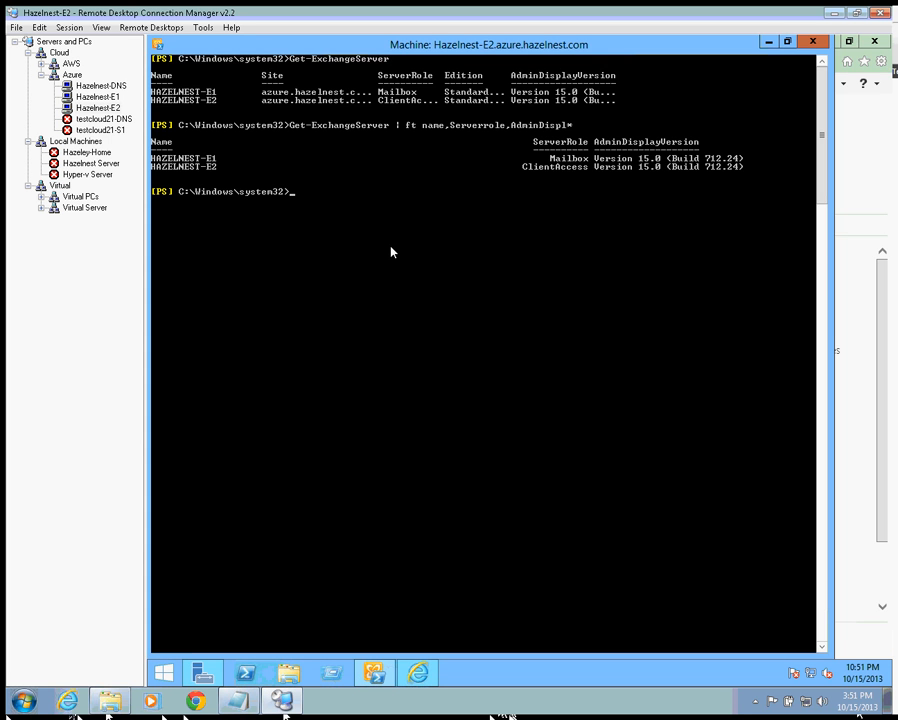
{"action": "type", "text": "exh"}
{"action": "key", "text": "BackSpace"}
{"action": "type", "text": "change"}
{"action": "key", "text": "Tab"}
{"action": "key", "text": "Return"}
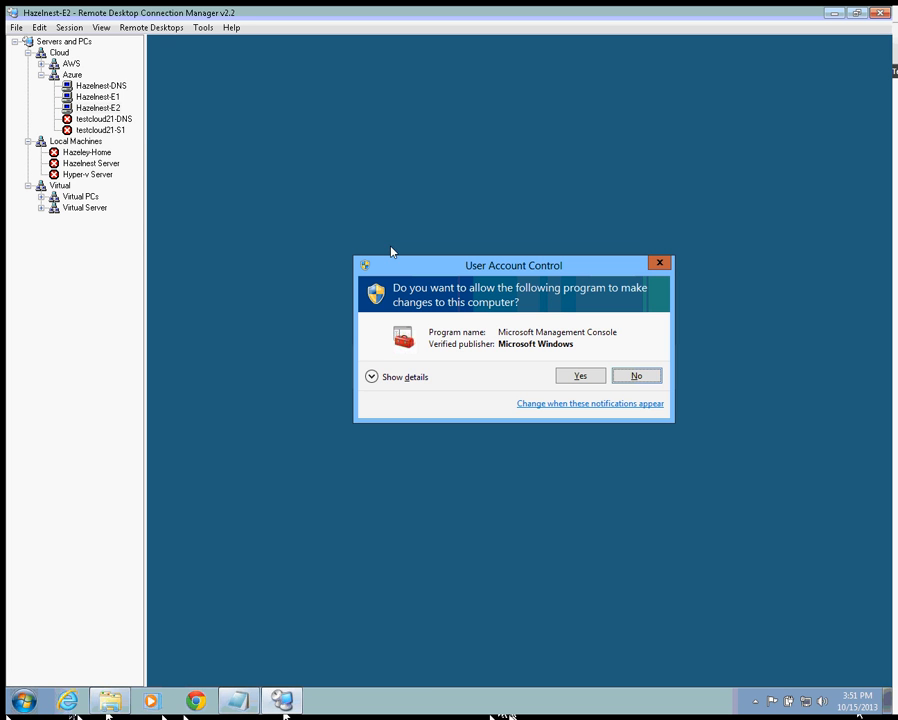
- Approve the UAC prompt, connect Queue Viewer to HAZELNEST-E1, and move it aside to reveal PowerShell
{"action": "left_click", "coordinate": [590, 377]}
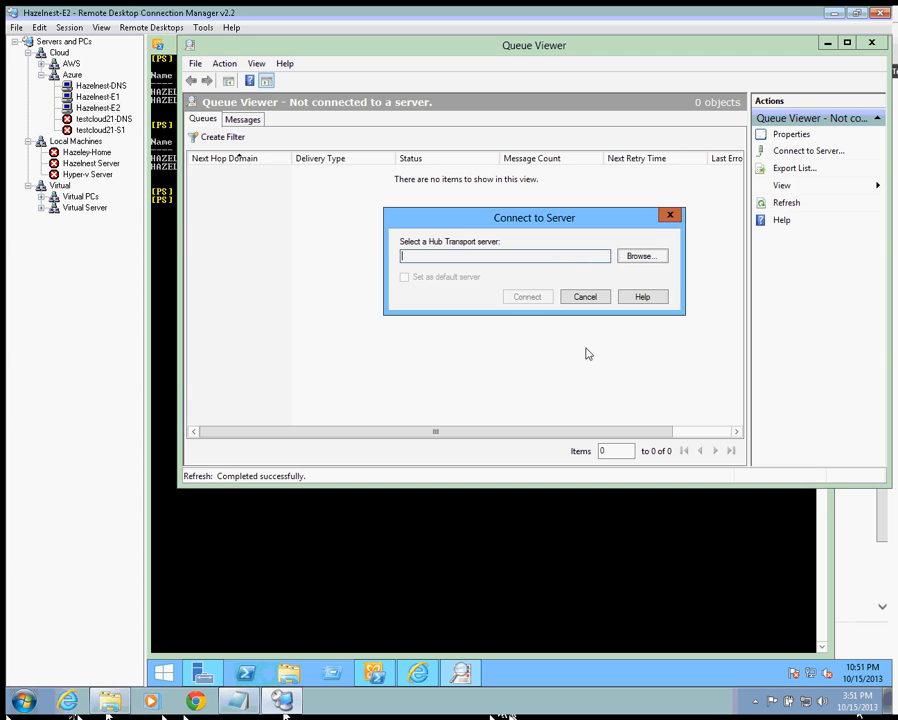
{"action": "left_click", "coordinate": [658, 255]}
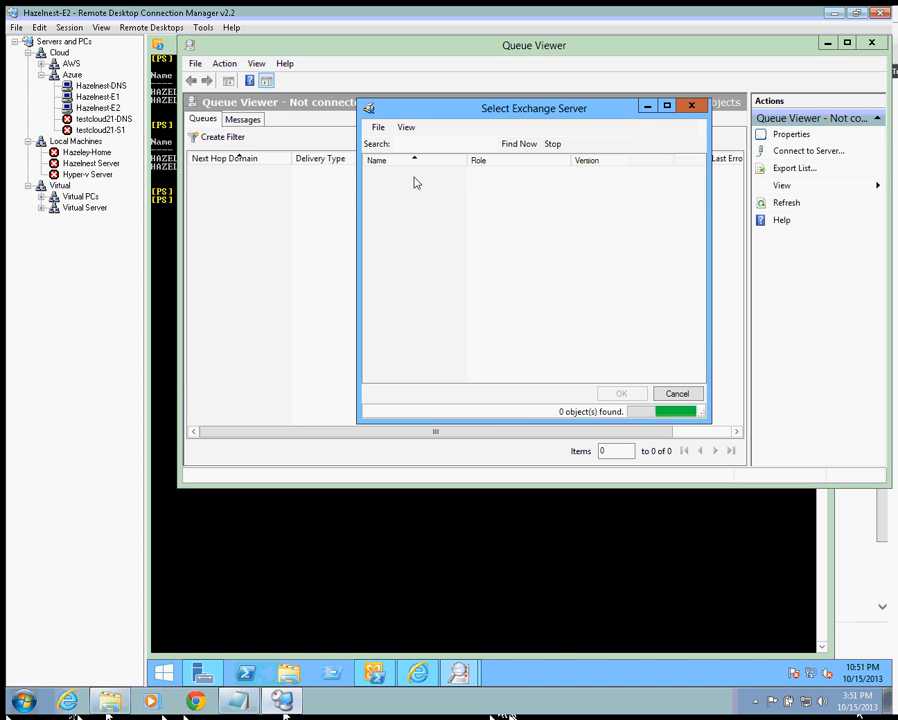
{"action": "left_click", "coordinate": [624, 397]}
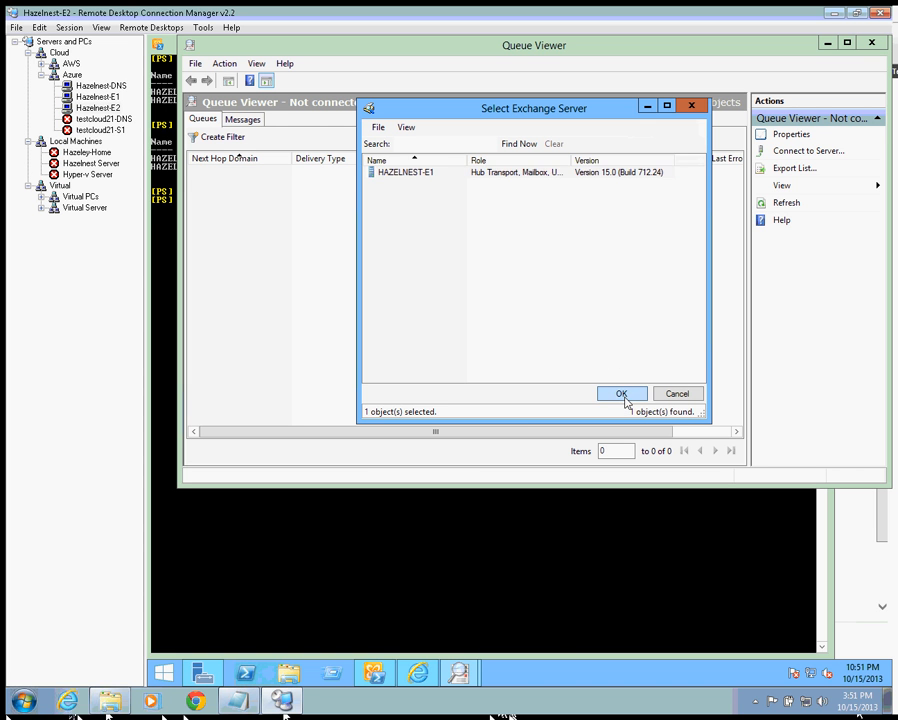
{"action": "left_click", "coordinate": [528, 297]}
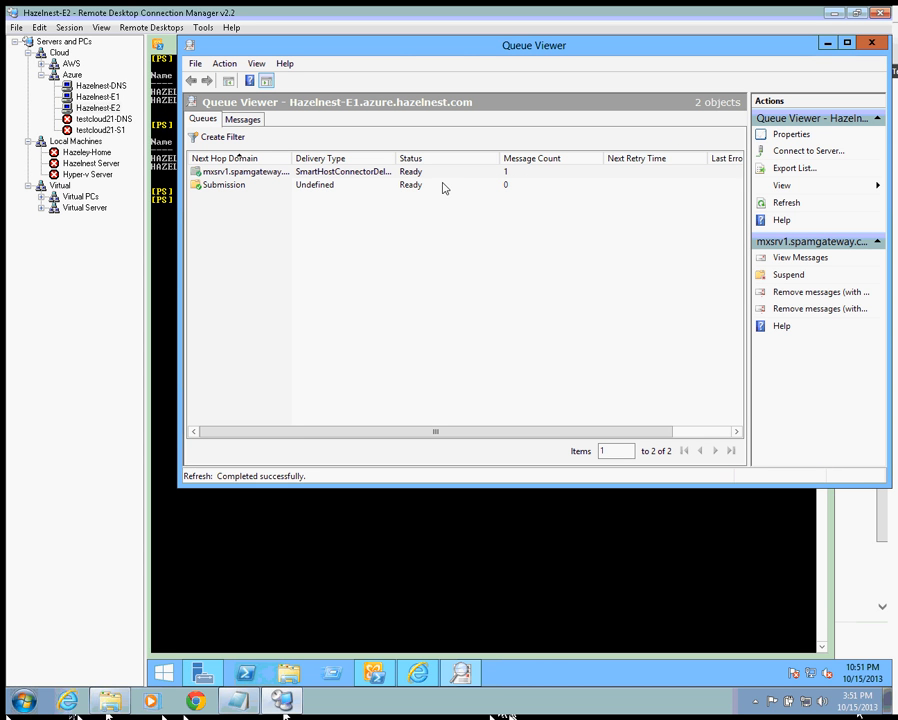
{"action": "left_click_drag", "start_coordinate": [324, 46], "coordinate": [526, 81]}
{"action": "left_click", "coordinate": [306, 120]}
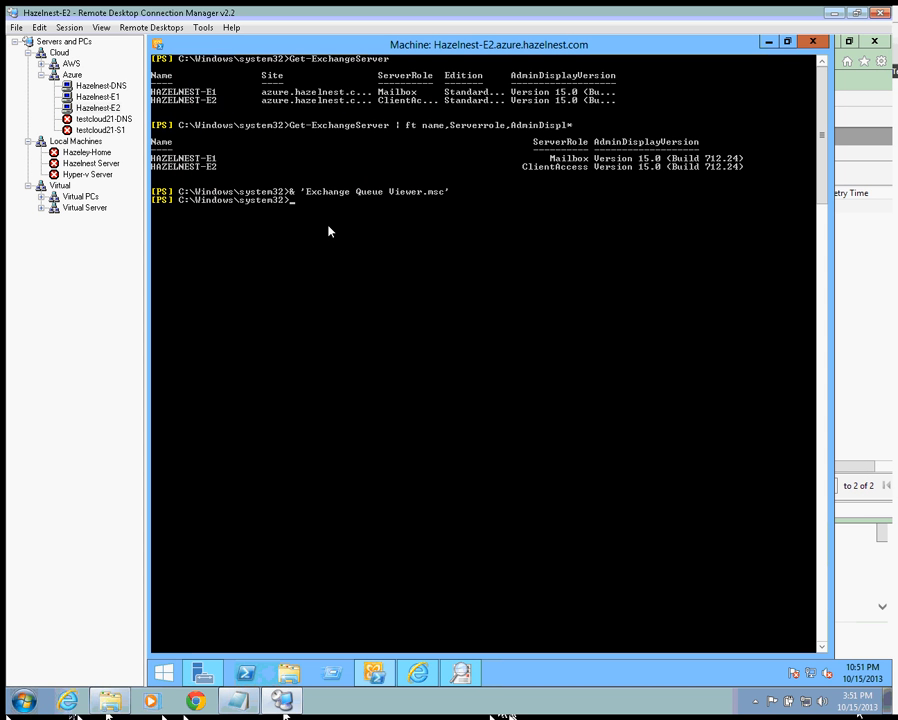
- Run 'Get-Message | fl' to detail the queued 'RE: Test Mail Flow 2' message
{"action": "type", "text": "get-ma"}
{"action": "key", "text": "BackSpace"}
{"action": "type", "text": "essag"}
{"action": "key", "text": "Tab"}
{"action": "type", "text": "| fl"}
{"action": "key", "text": "Return"}
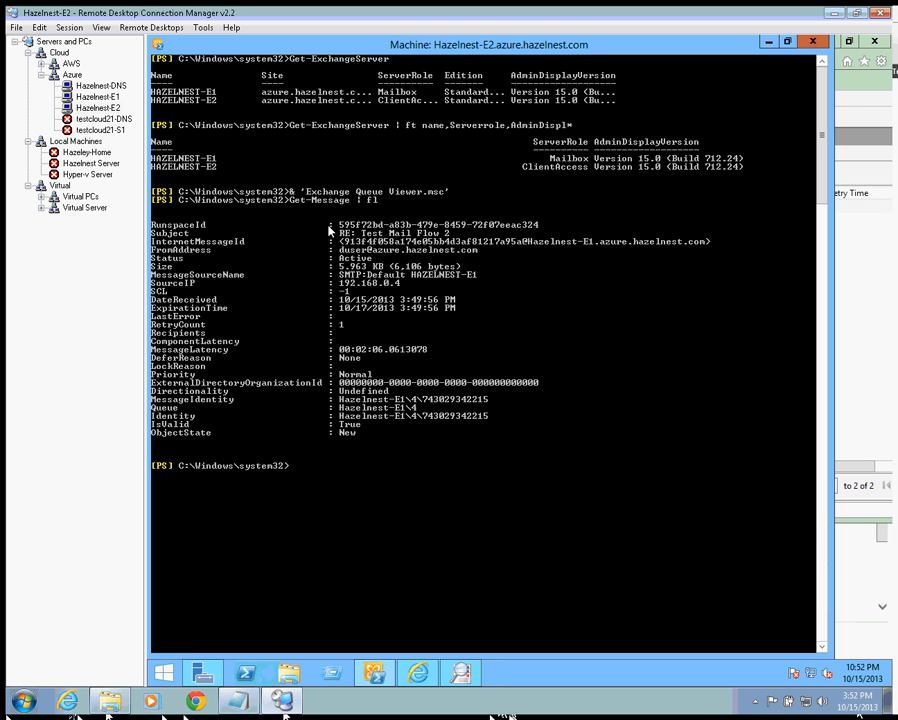
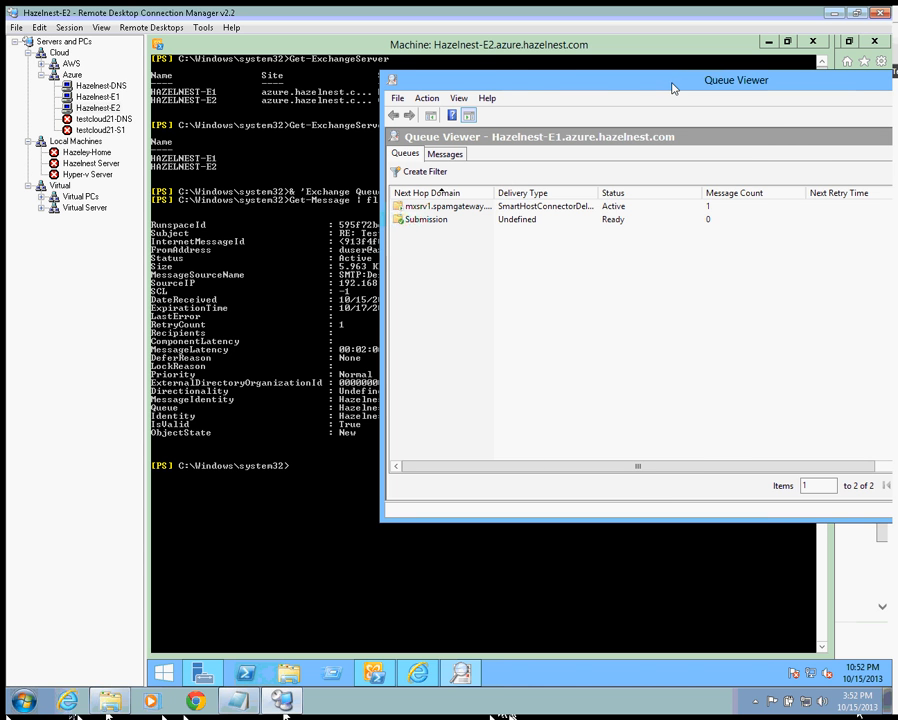
- Refresh Queue Viewer until the smart-host queue shows Ready with 1 message, then return to PowerShell
{"action": "left_click_drag", "start_coordinate": [673, 88], "coordinate": [490, 104]}
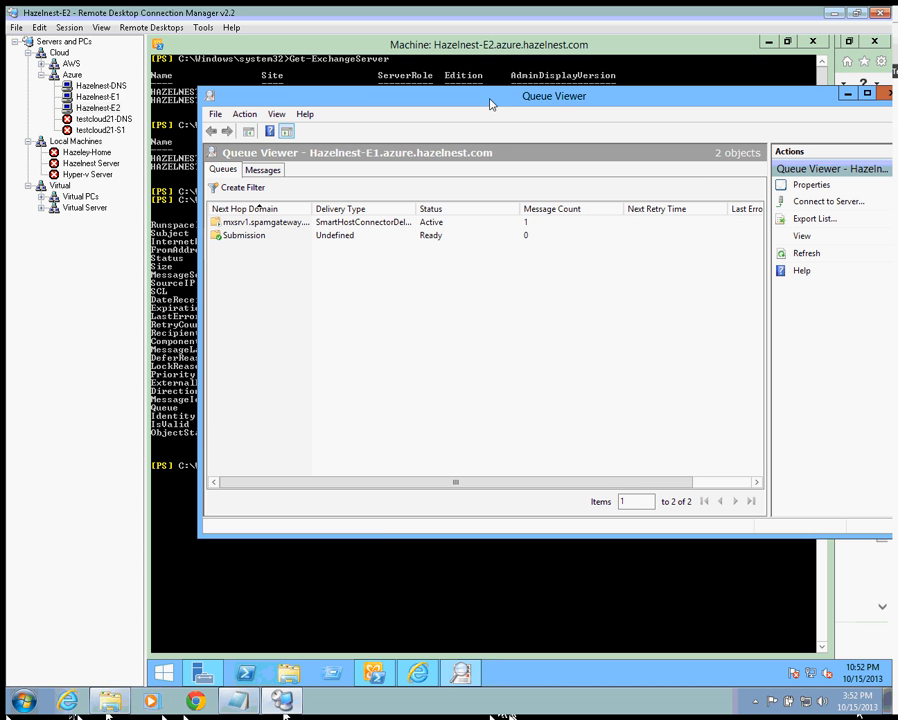
{"action": "left_click", "coordinate": [808, 253]}
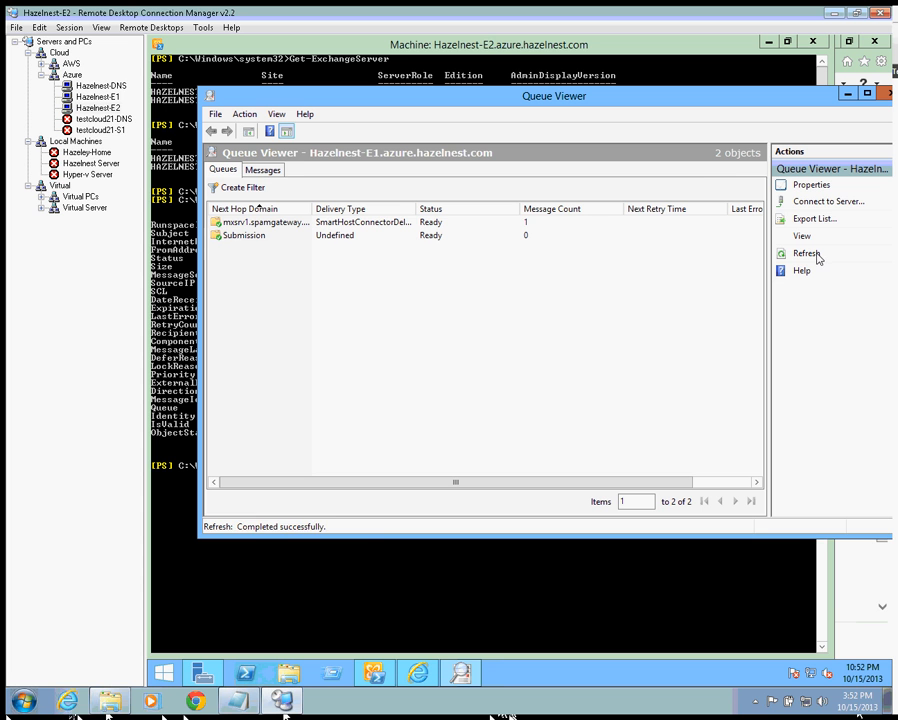
{"action": "left_click", "coordinate": [816, 257]}
{"action": "left_click", "coordinate": [816, 257]}
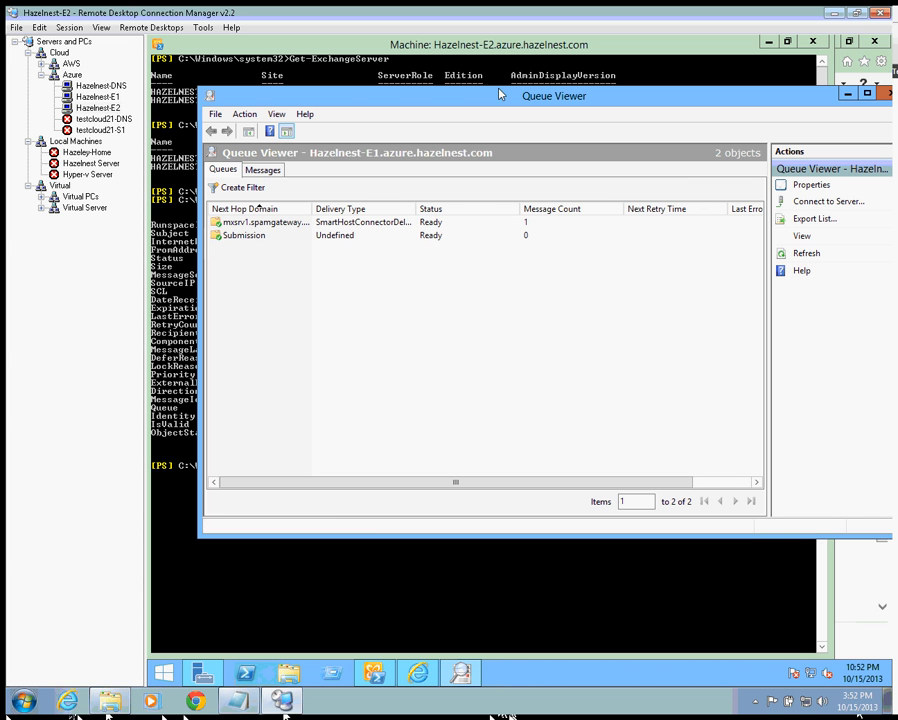
{"action": "left_click", "coordinate": [463, 44]}
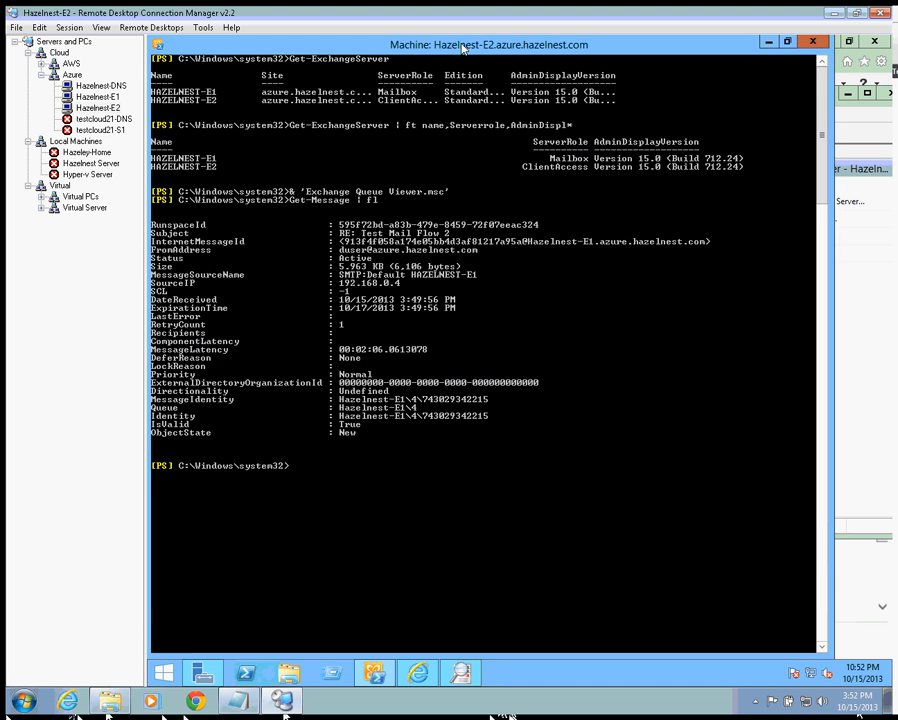
- Copy the test message's sender address from the console and run get-queue to list the queues
{"action": "right_click", "coordinate": [345, 252]}
{"action": "left_click", "coordinate": [372, 261]}
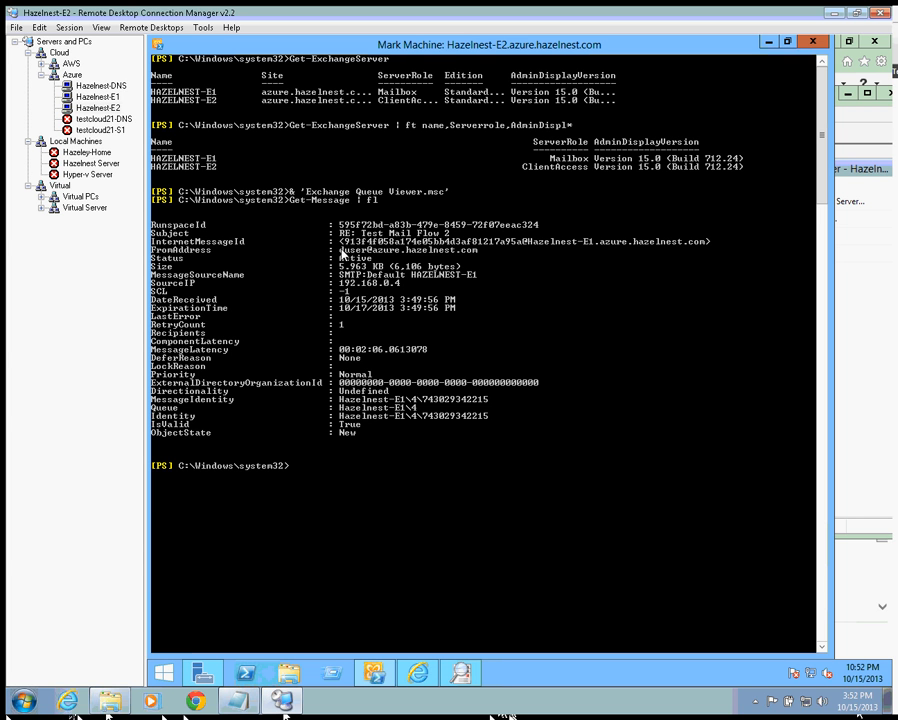
{"action": "left_click_drag", "start_coordinate": [339, 240], "coordinate": [477, 254]}
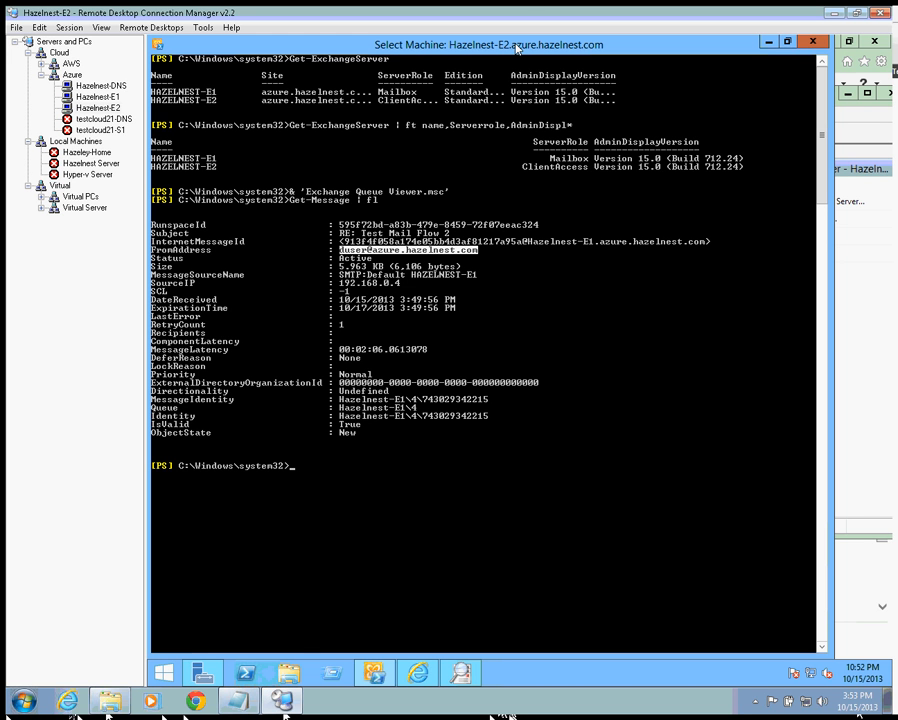
{"action": "key", "text": "Return"}
{"action": "type", "text": "get"}
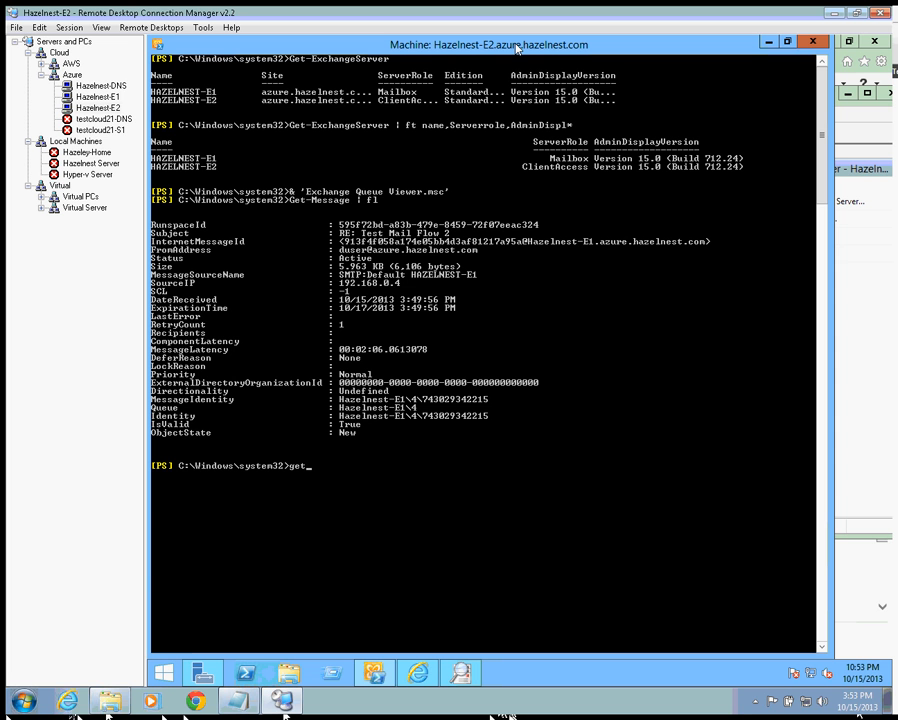
{"action": "type", "text": "-queue"}
{"action": "key", "text": "Return"}
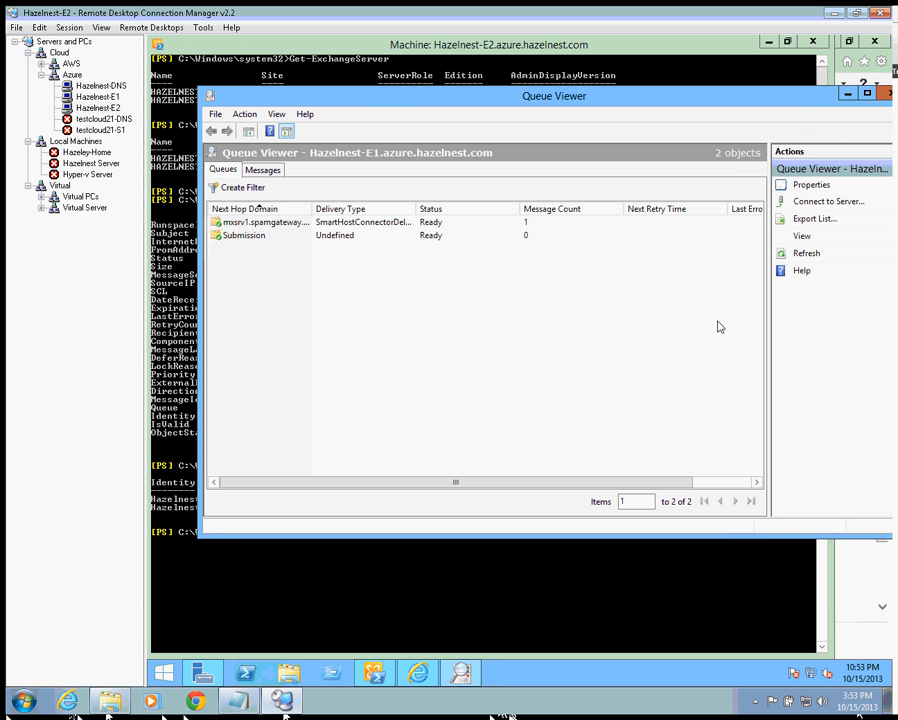
- Refresh the queue list in Exchange Queue Viewer three times
{"action": "left_click", "coordinate": [810, 256]}
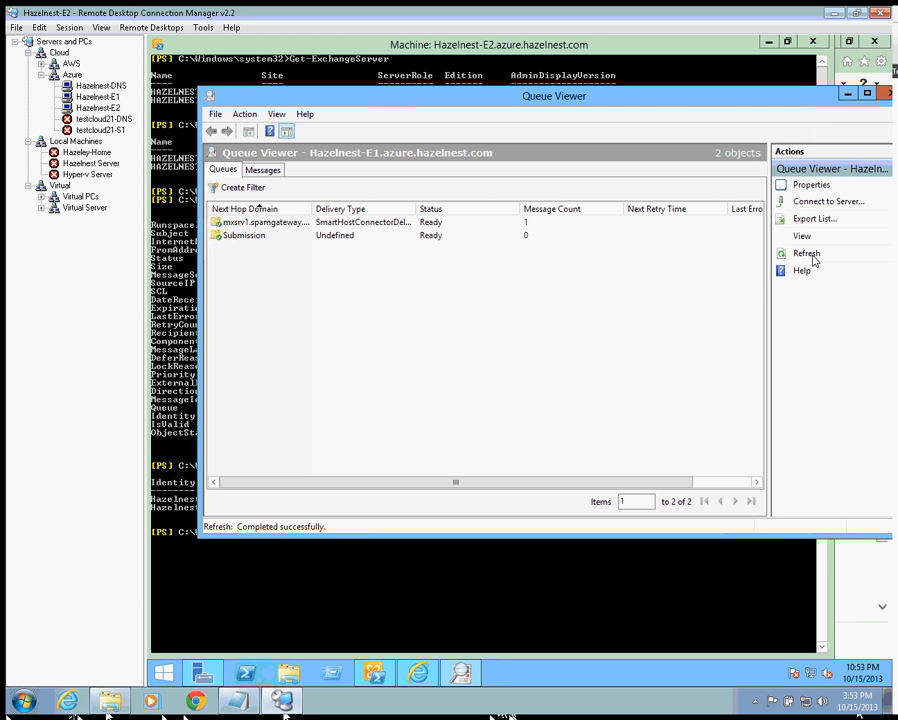
{"action": "left_click", "coordinate": [811, 256]}
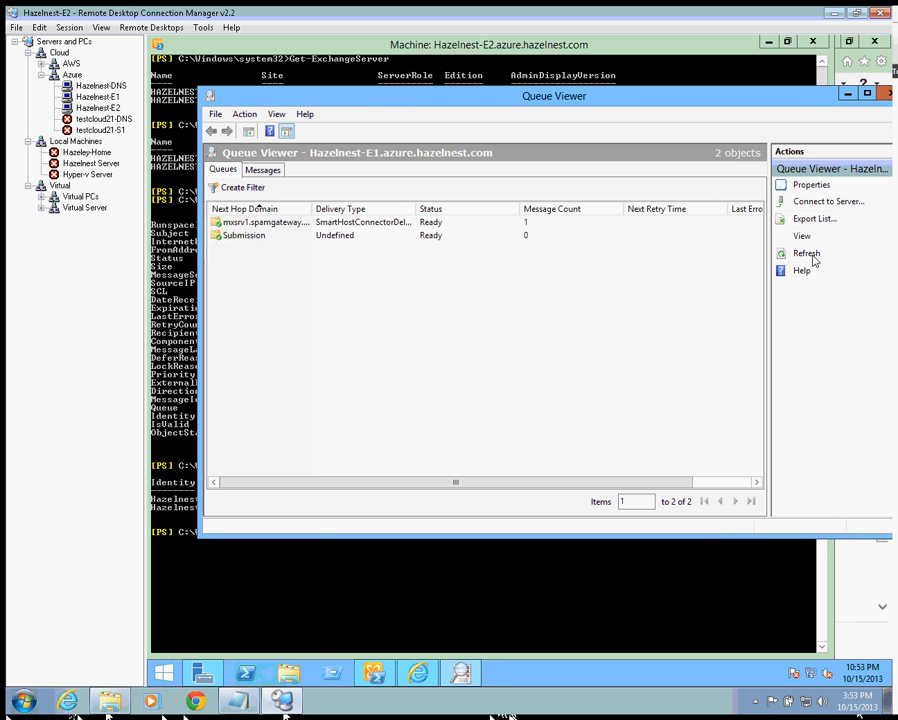
{"action": "left_click", "coordinate": [808, 255]}
- Show the queued messages and widen Last Error to reveal the 451 not-yet-authorized error
{"action": "left_click", "coordinate": [263, 170]}
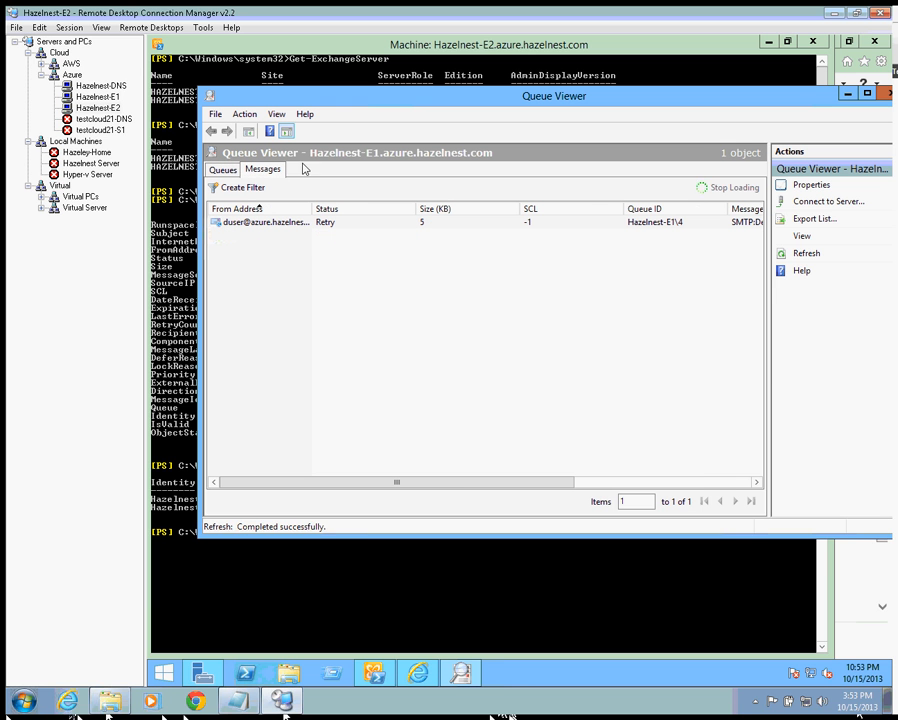
{"action": "left_click", "coordinate": [803, 256]}
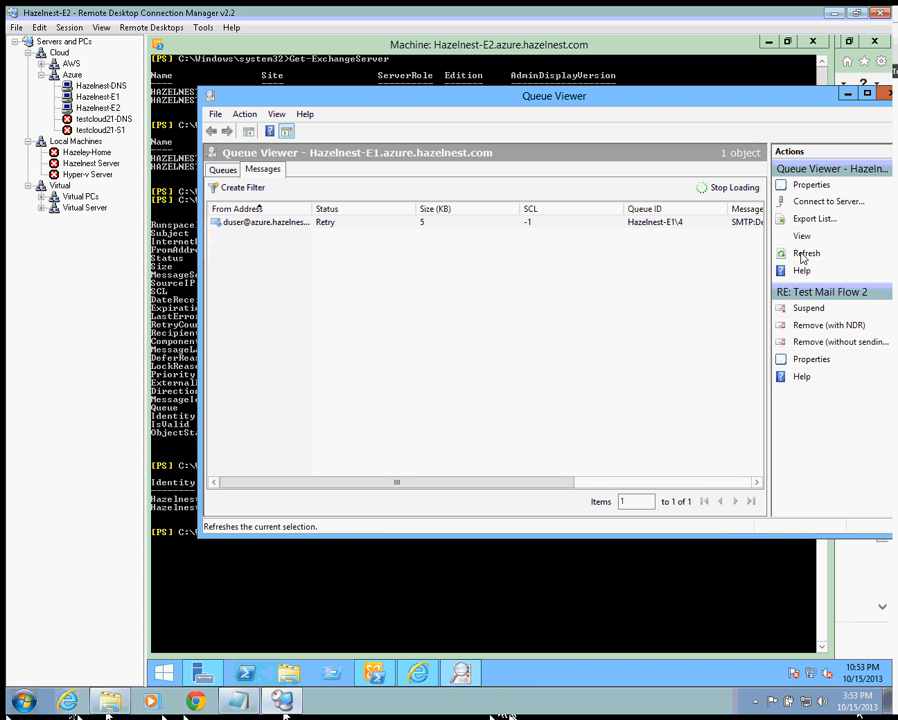
{"action": "left_click", "coordinate": [803, 256]}
{"action": "left_click_drag", "start_coordinate": [507, 483], "coordinate": [765, 442]}
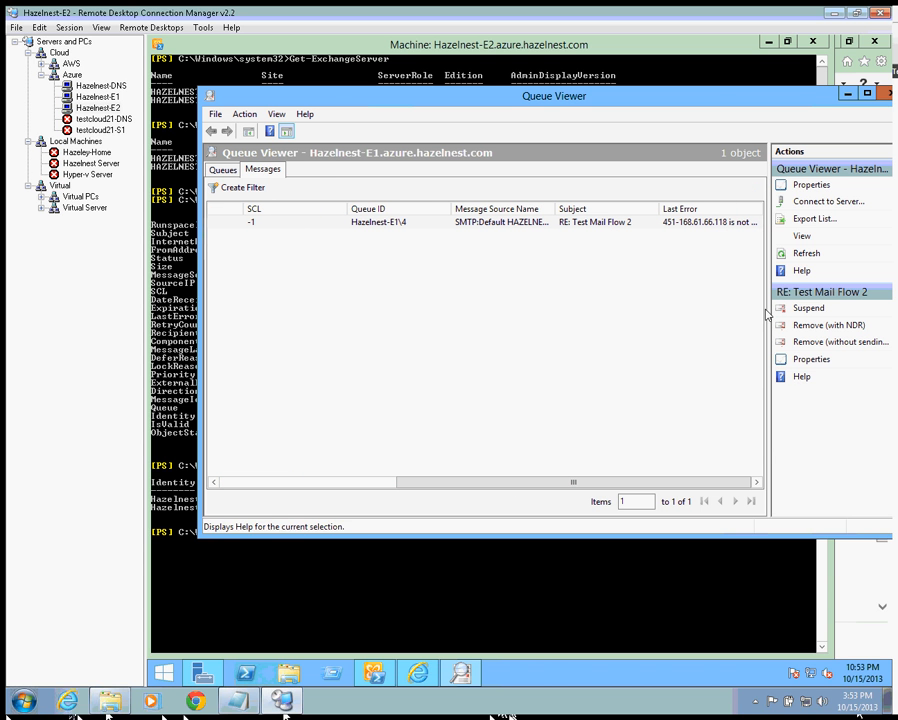
{"action": "double_click", "coordinate": [762, 209]}
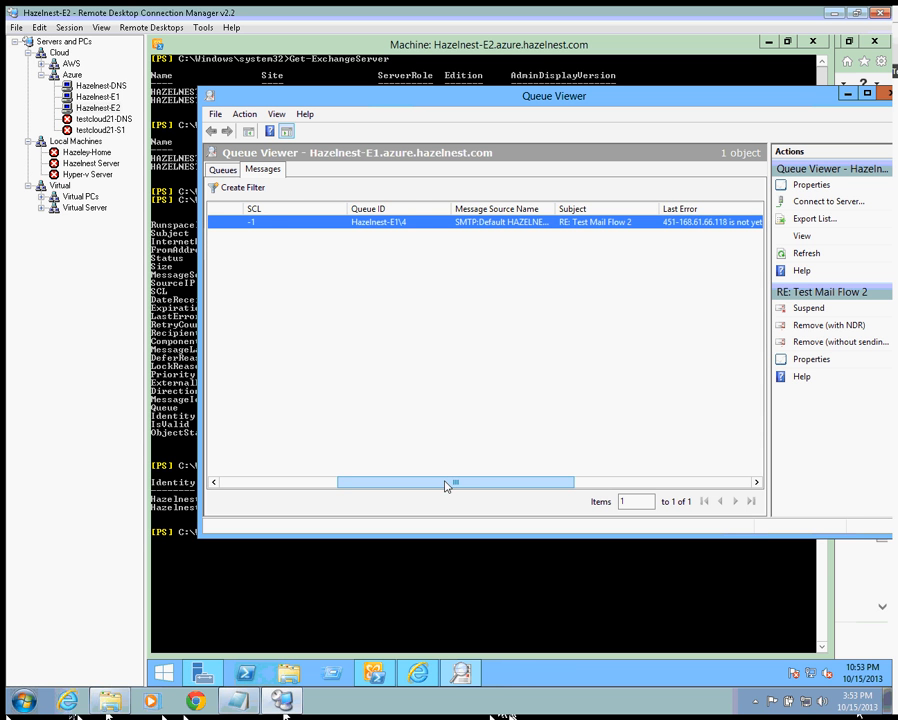
{"action": "left_click_drag", "start_coordinate": [444, 482], "coordinate": [549, 474]}
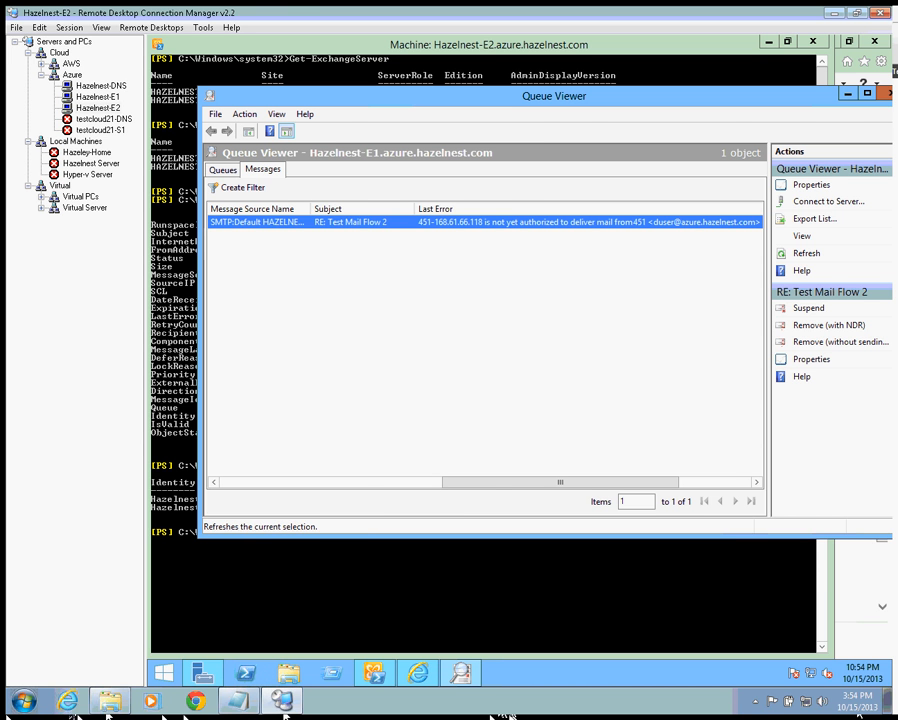
- Switch to Chrome and rerun the Comodo incoming log search, selecting the rejected entry
{"action": "key", "text": "alt+Tab"}
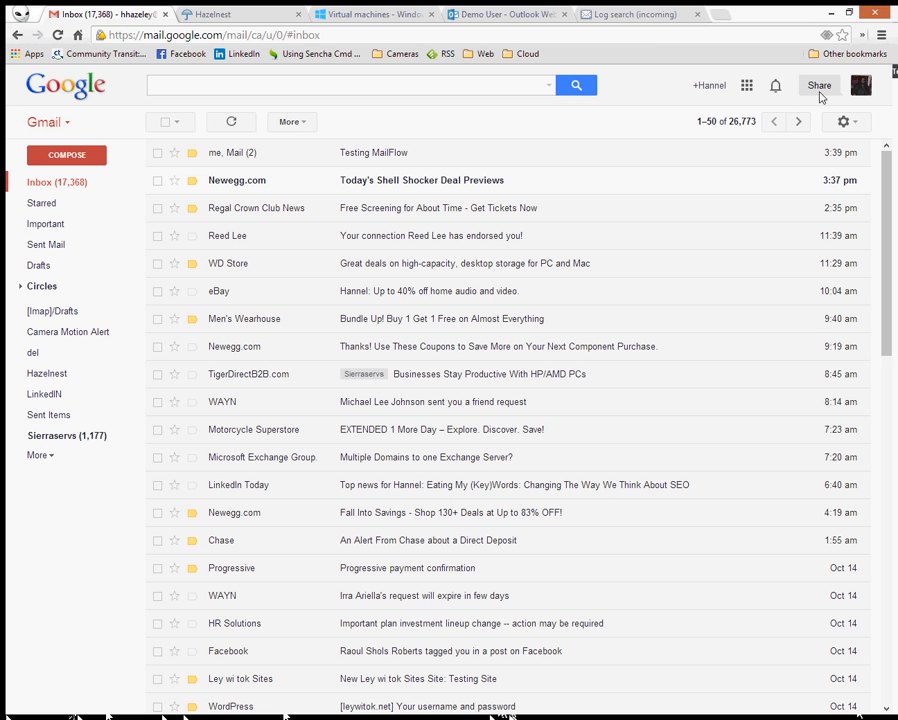
{"action": "left_click", "coordinate": [638, 16]}
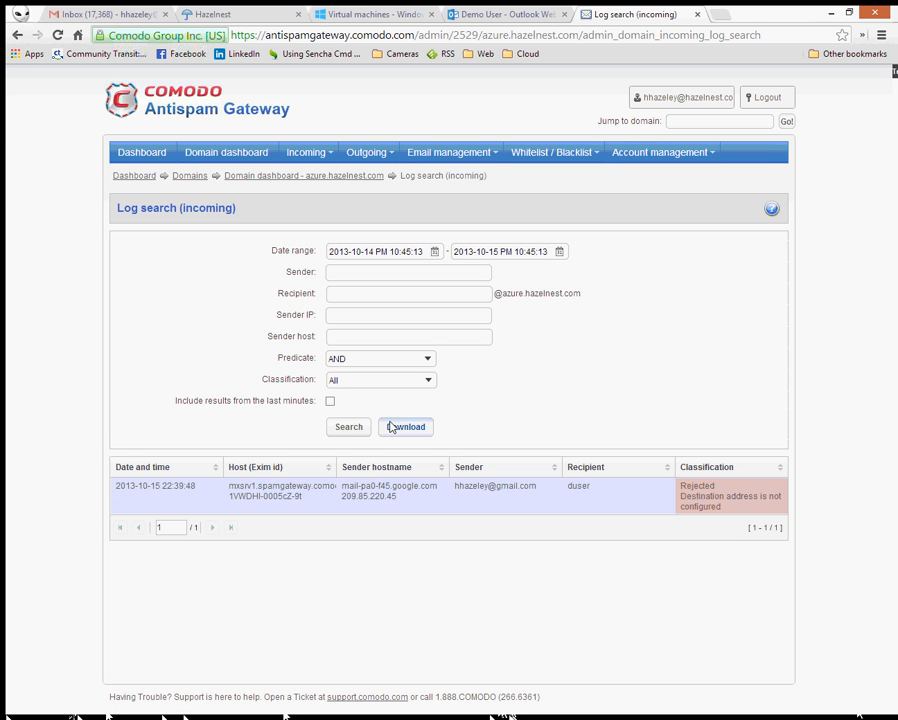
{"action": "left_click", "coordinate": [346, 434]}
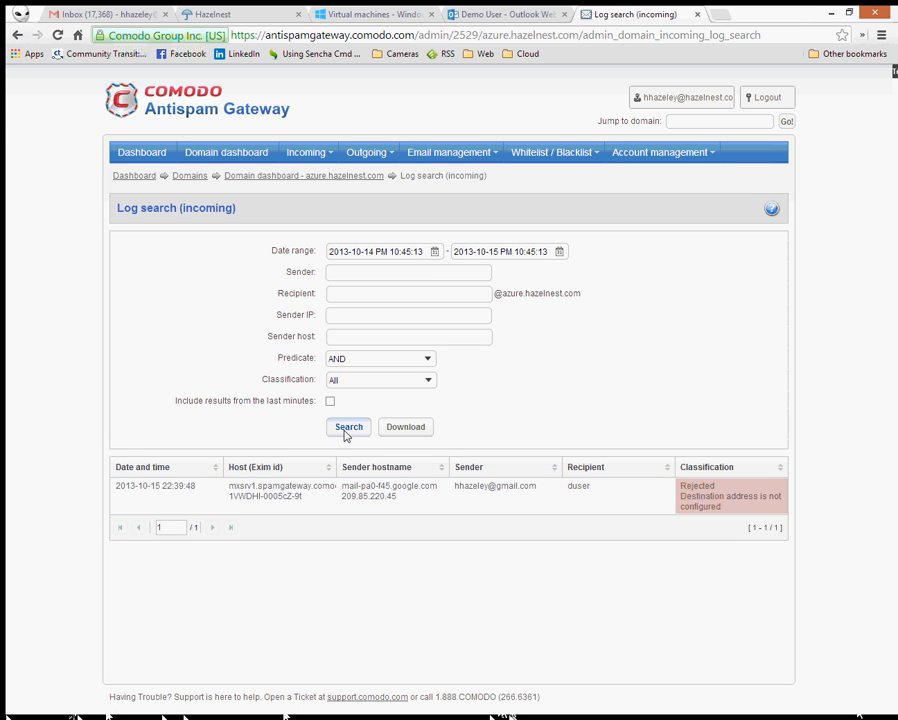
{"action": "left_click", "coordinate": [533, 503]}
- Open Comodo's outgoing users list to review the server's IP-based user for 168.61.66.118
{"action": "left_click", "coordinate": [348, 158]}
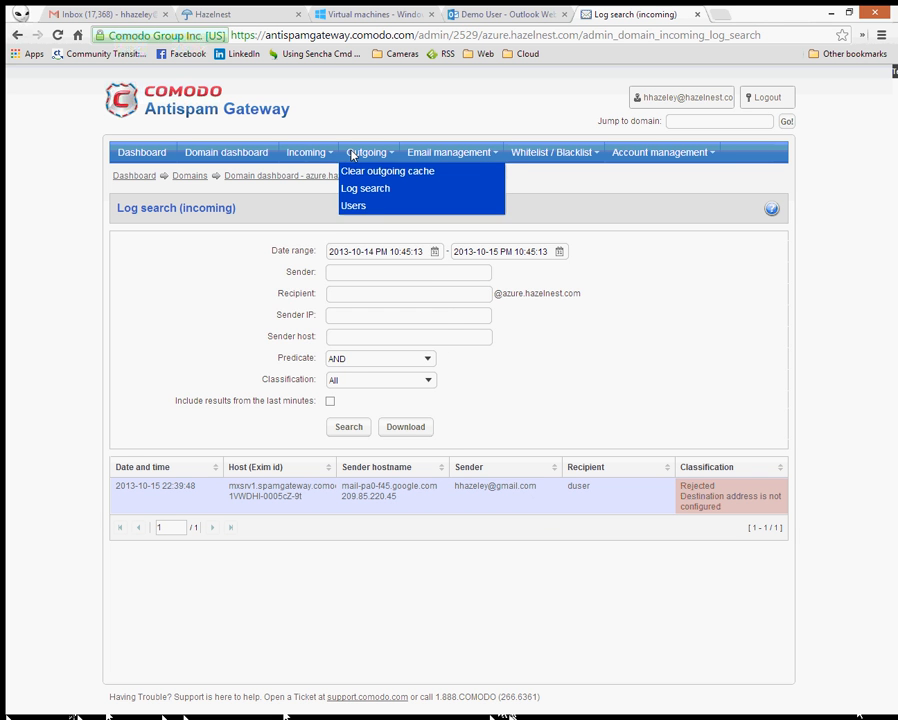
{"action": "left_click", "coordinate": [311, 155]}
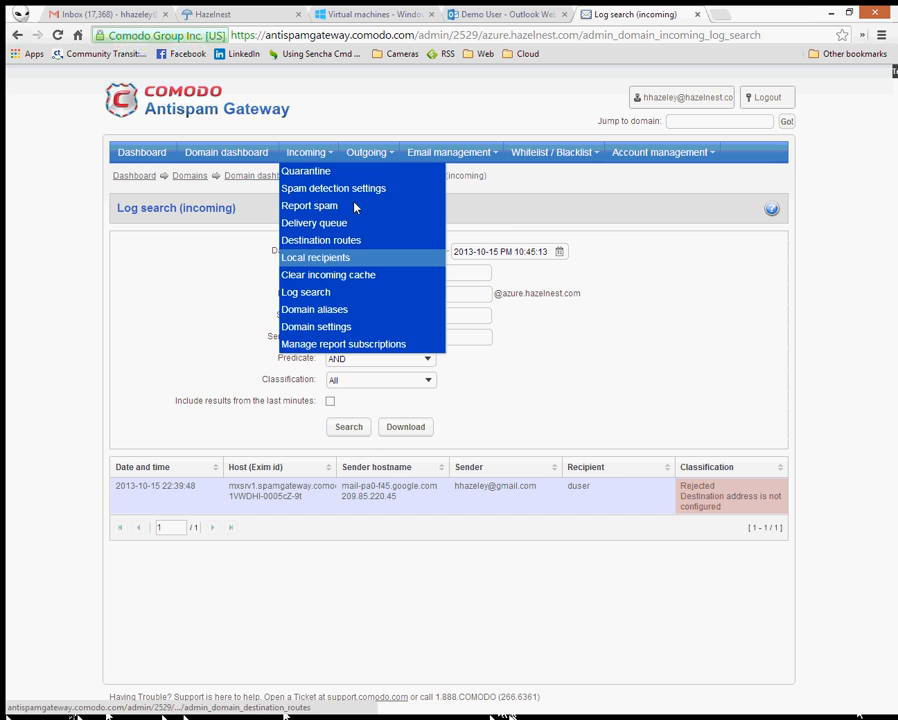
{"action": "left_click", "coordinate": [366, 152]}
{"action": "left_click", "coordinate": [356, 210]}
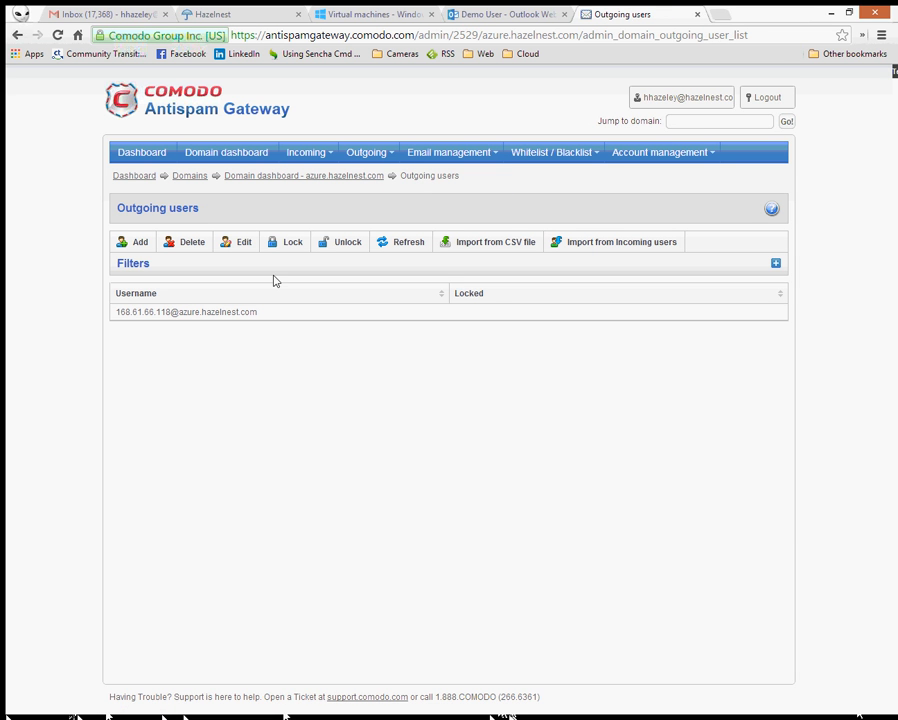
{"action": "left_click", "coordinate": [418, 152]}
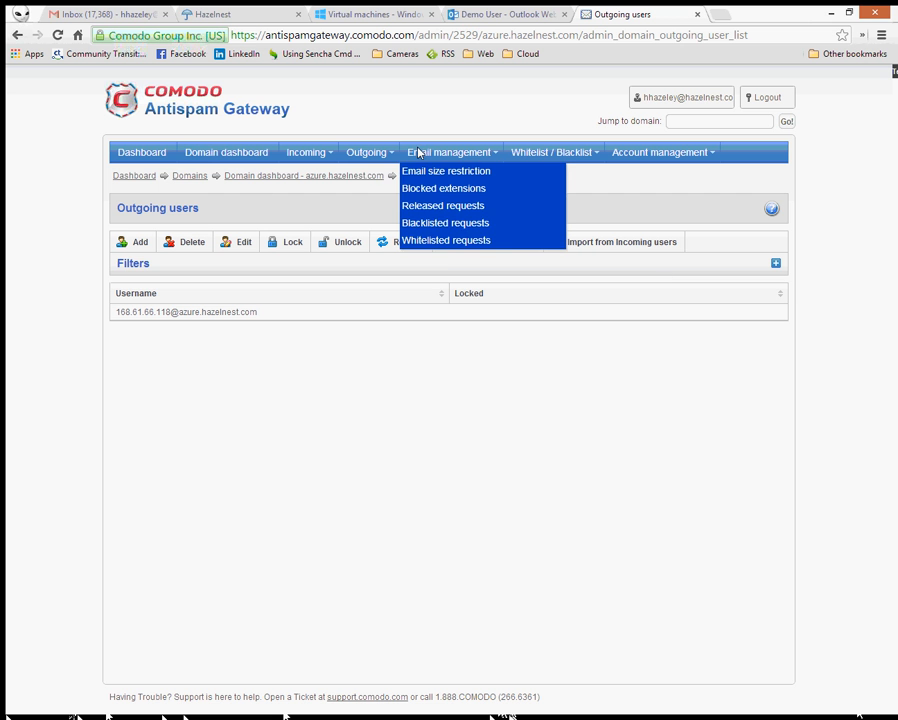
{"action": "left_click", "coordinate": [366, 152]}
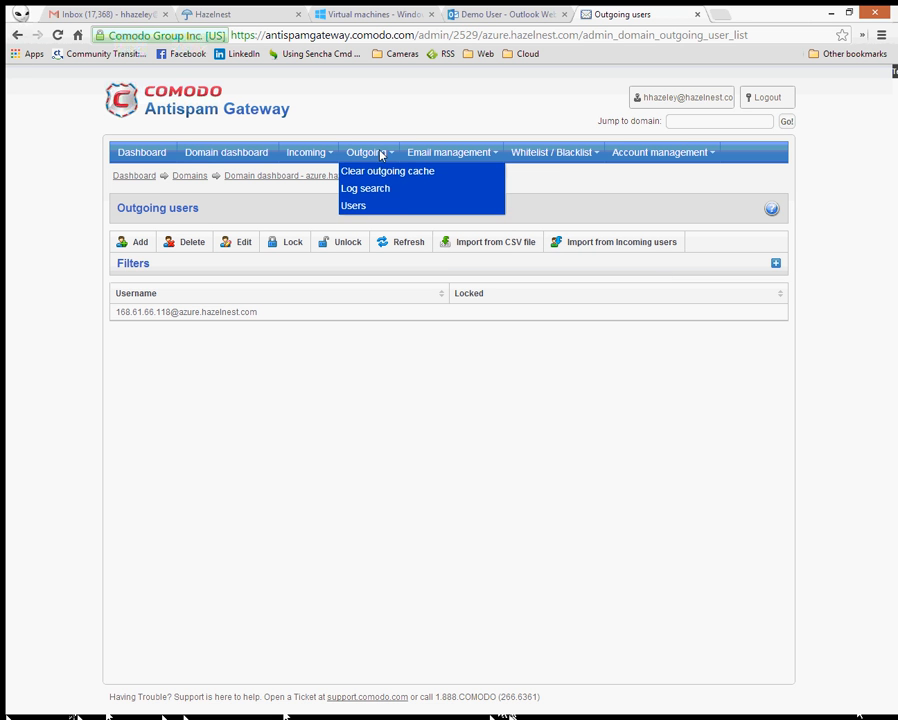
{"action": "left_click", "coordinate": [352, 206]}
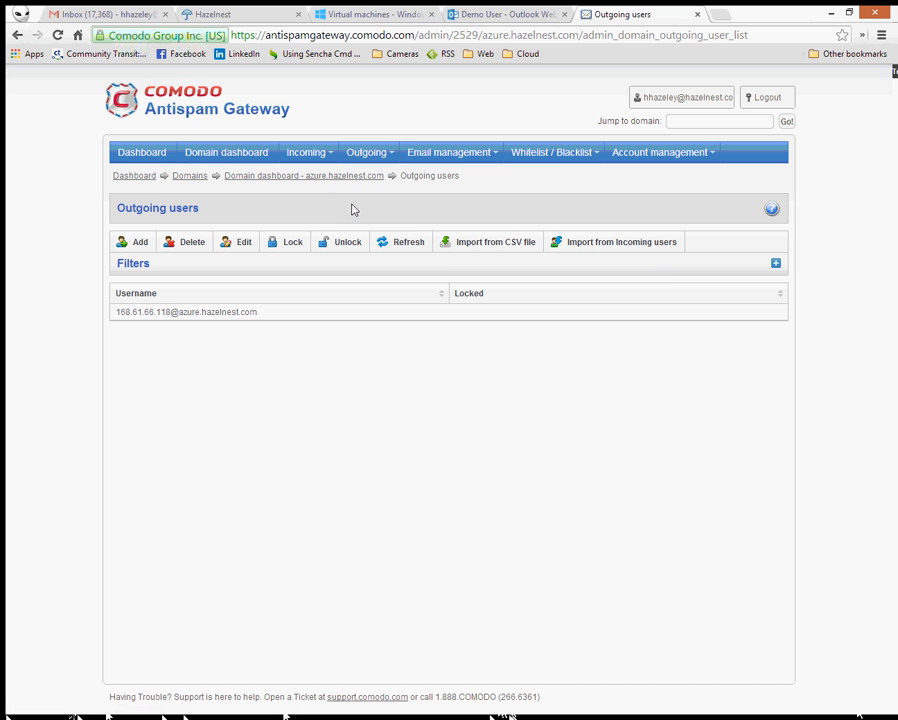
{"action": "left_click", "coordinate": [389, 155]}
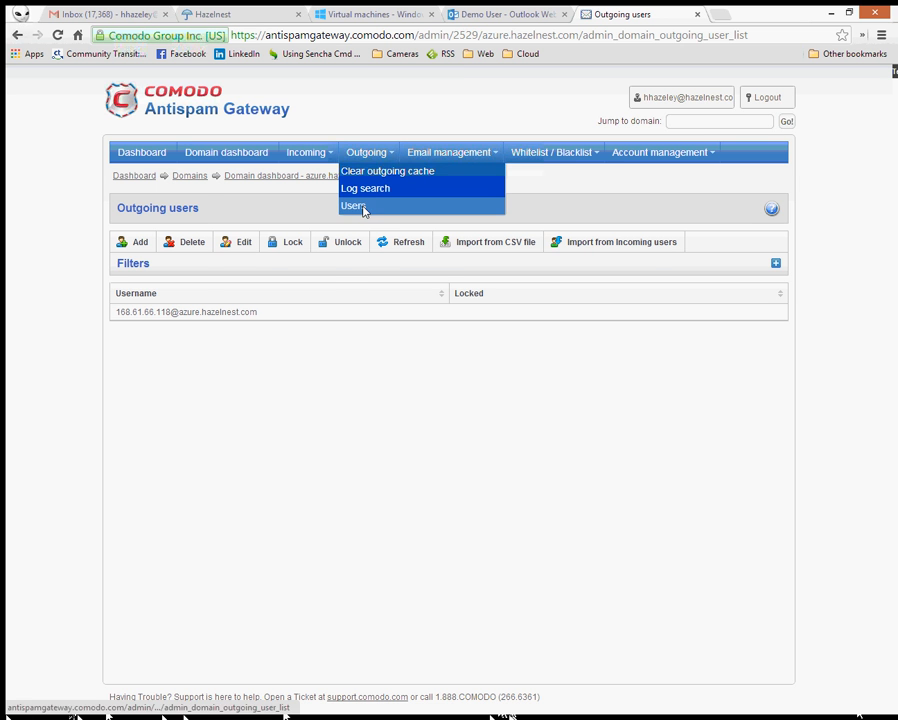
{"action": "left_click", "coordinate": [357, 14]}
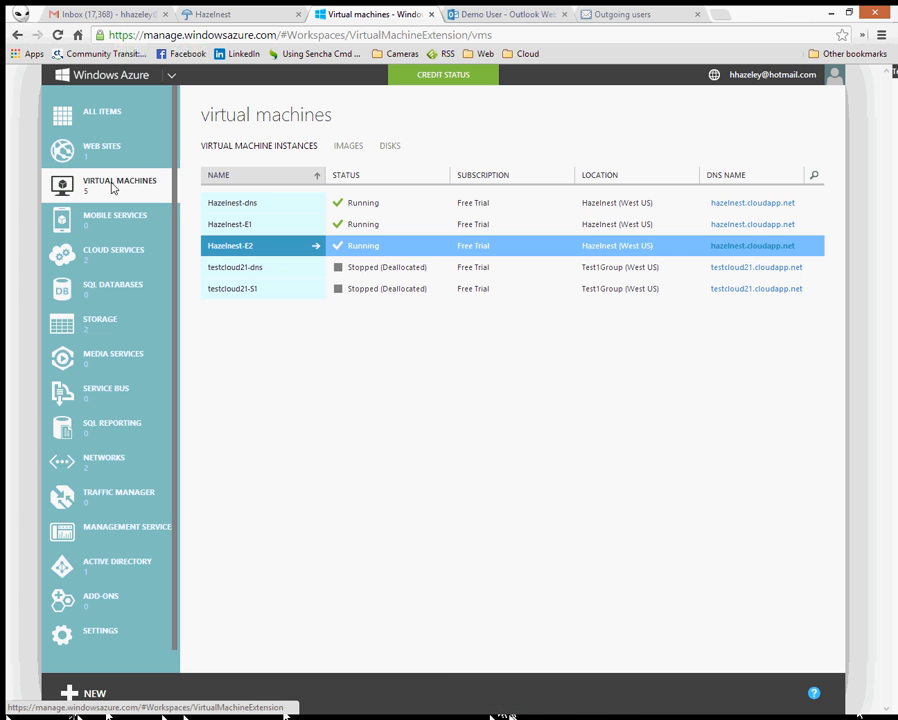
- Open the hazelnest-dns dashboard in Azure and copy its public IP 168.61.66.118
{"action": "left_click", "coordinate": [226, 207]}
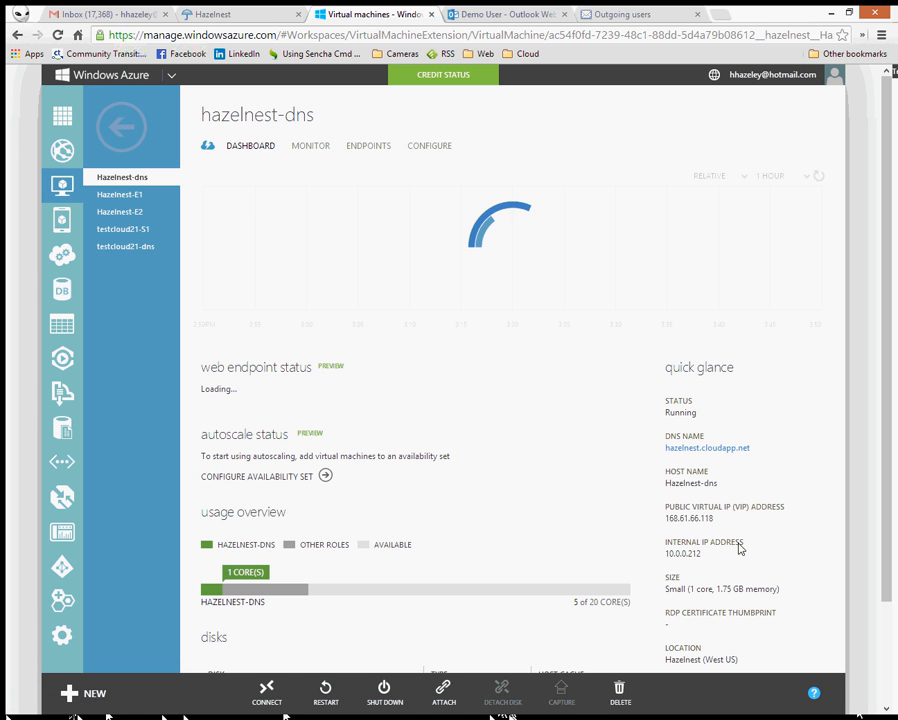
{"action": "left_click_drag", "start_coordinate": [716, 525], "coordinate": [668, 528]}
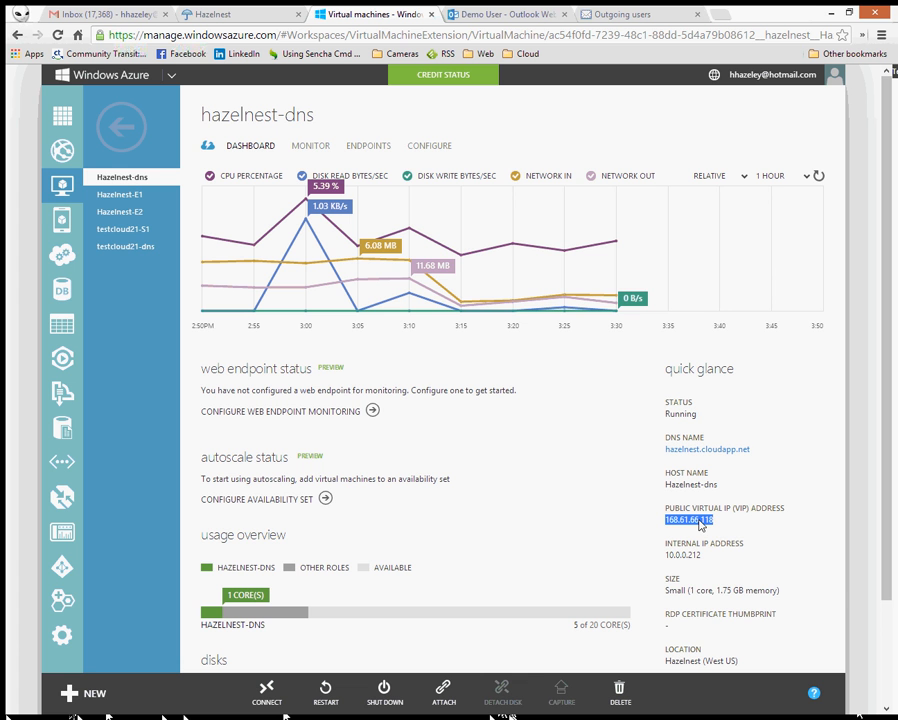
{"action": "right_click", "coordinate": [702, 525]}
{"action": "left_click", "coordinate": [720, 529]}
- Glance through the Comodo, Outlook, blog and Gmail tabs, then return to the remote server session
{"action": "left_click", "coordinate": [612, 14]}
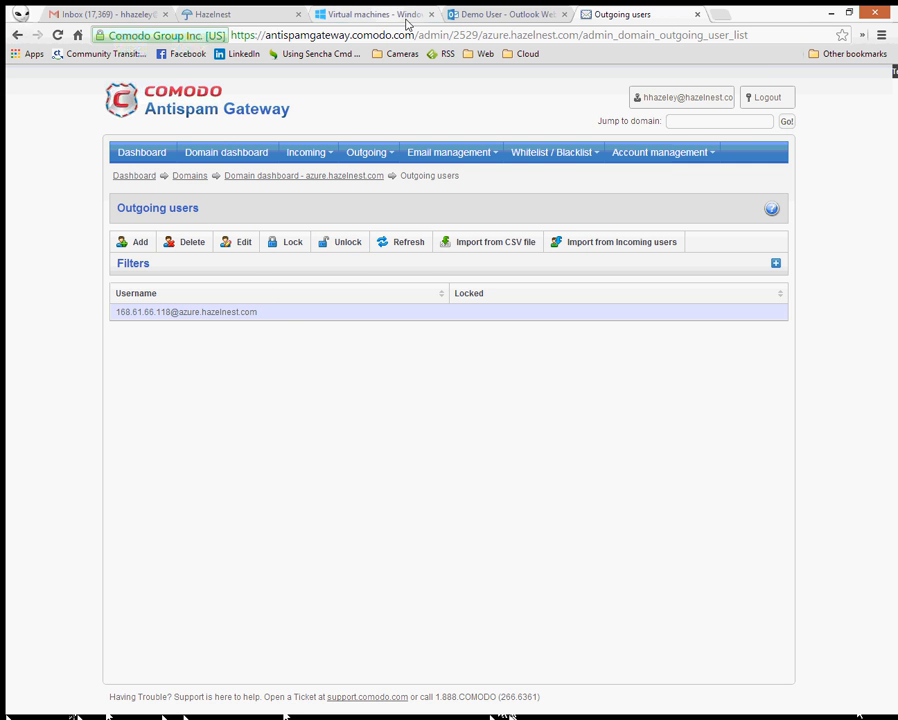
{"action": "left_click", "coordinate": [481, 14]}
{"action": "left_click", "coordinate": [236, 14]}
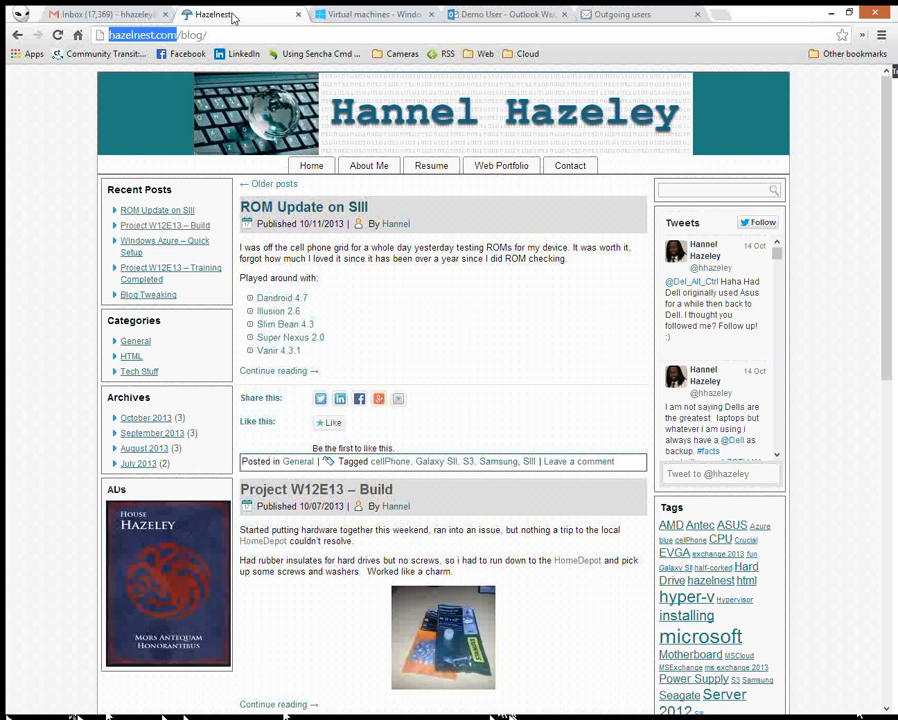
{"action": "left_click", "coordinate": [122, 15]}
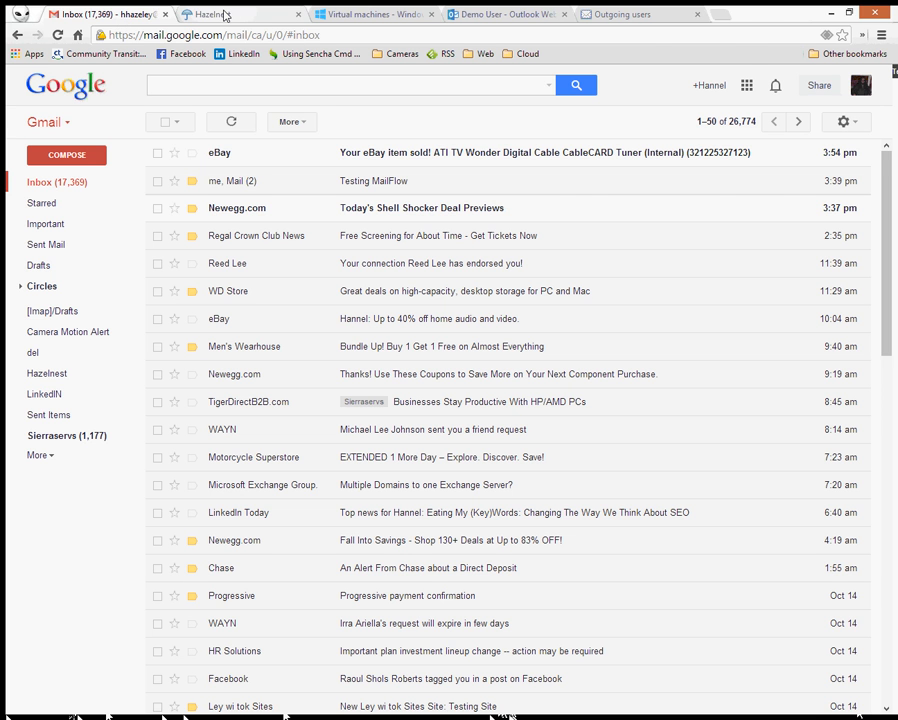
{"action": "key", "text": "ctrl+3"}
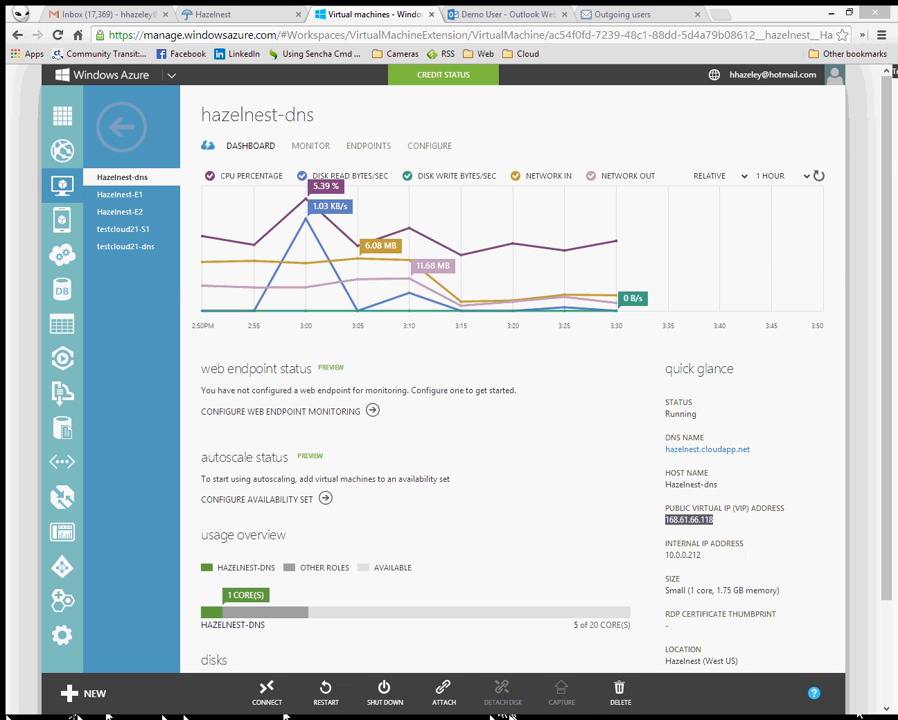
{"action": "key", "text": "alt+Tab"}
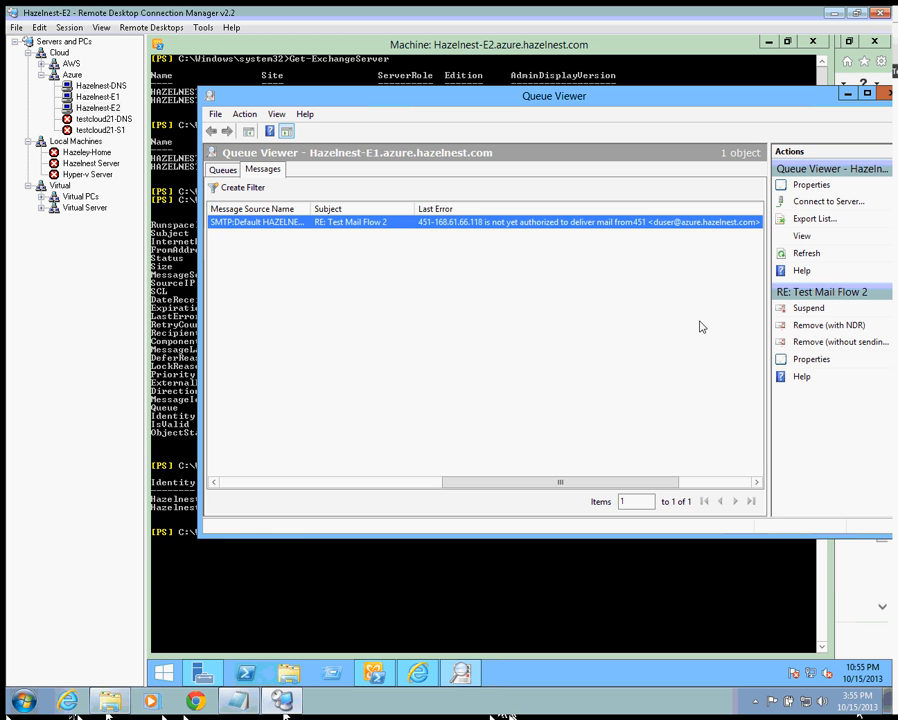
- Refresh the message list, confirm 'RE: Test Mail Flow 2' still shows the 451 error, then minimize Queue Viewer
{"action": "left_click", "coordinate": [805, 254]}
{"action": "left_click", "coordinate": [805, 256]}
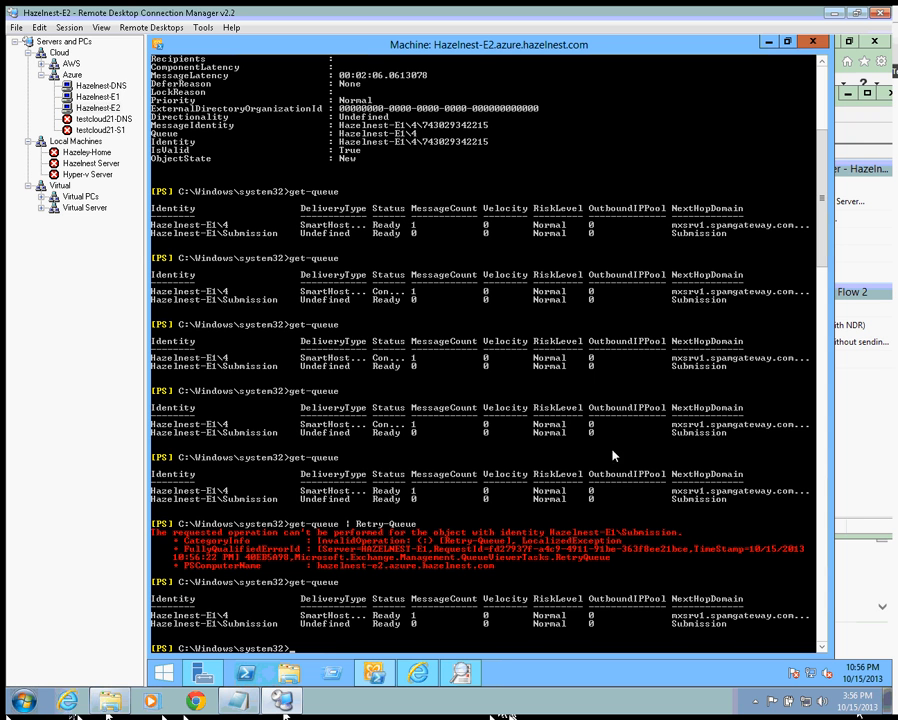
{"action": "left_click", "coordinate": [767, 44]}
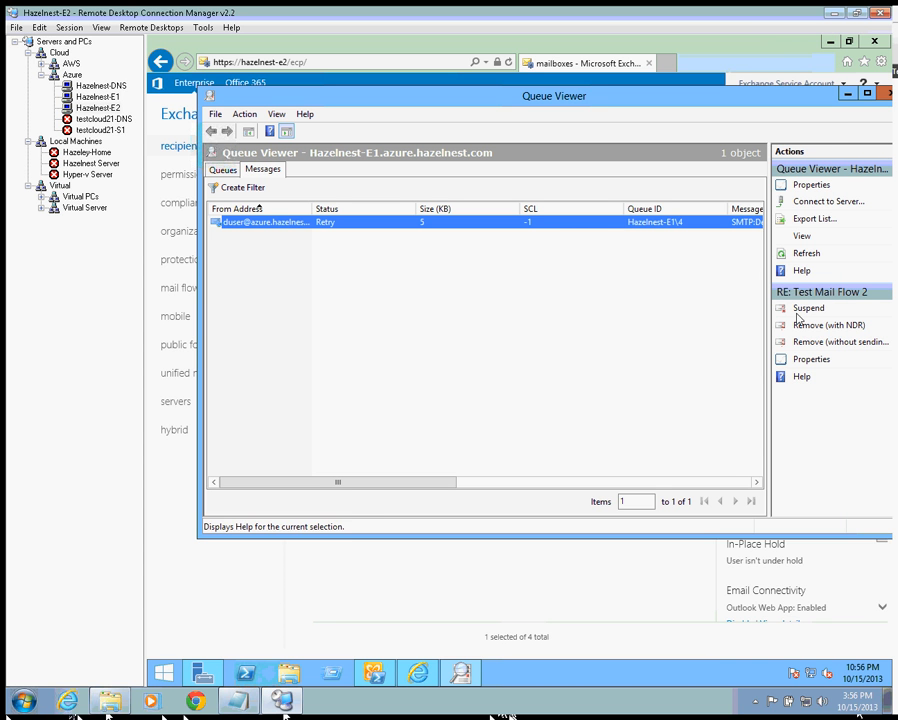
{"action": "left_click", "coordinate": [810, 258]}
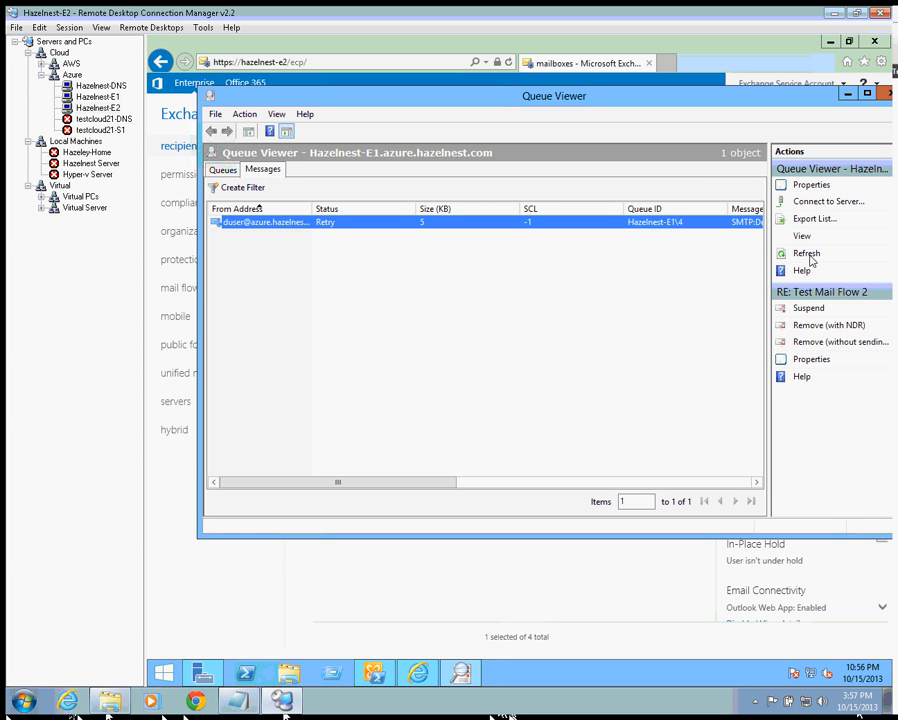
{"action": "left_click", "coordinate": [810, 258]}
{"action": "left_click_drag", "start_coordinate": [341, 484], "coordinate": [474, 482]}
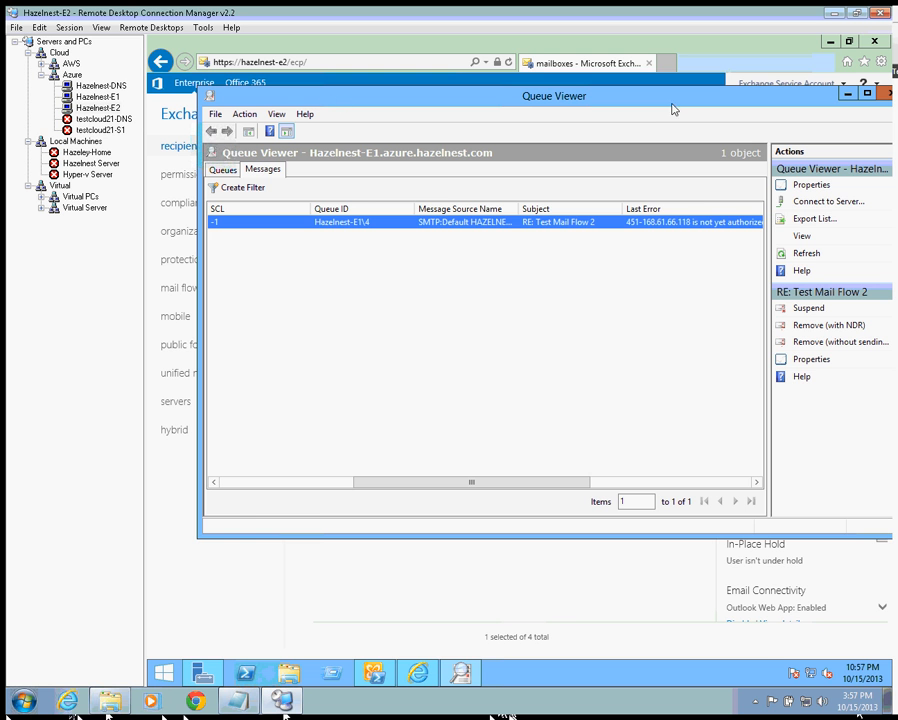
{"action": "left_click", "coordinate": [845, 94]}
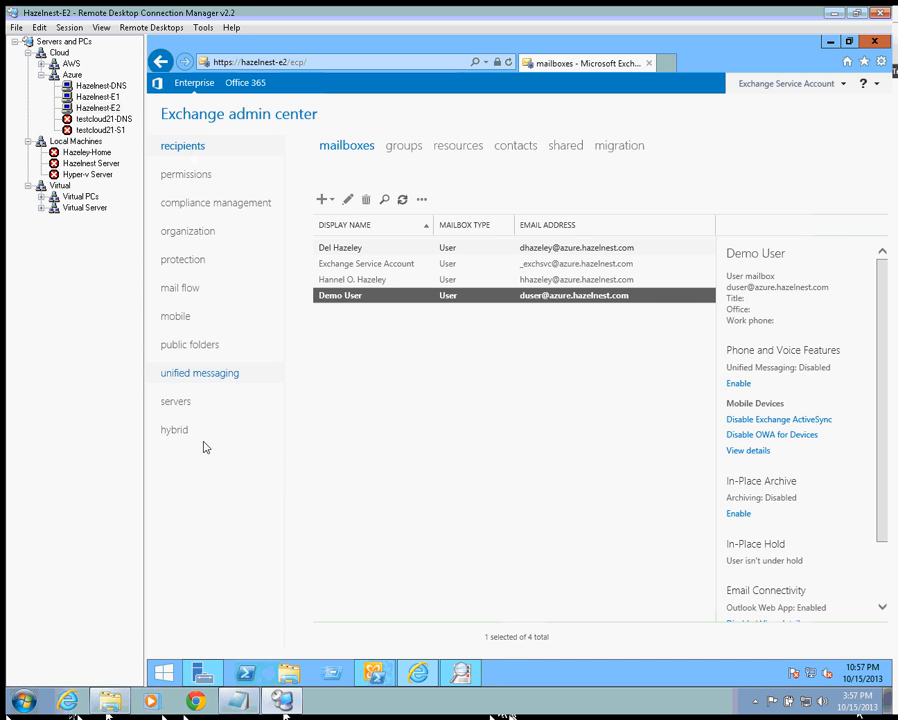
- Open the Comodo send connector's delivery settings under mail flow > send connectors
{"action": "left_click", "coordinate": [176, 408]}
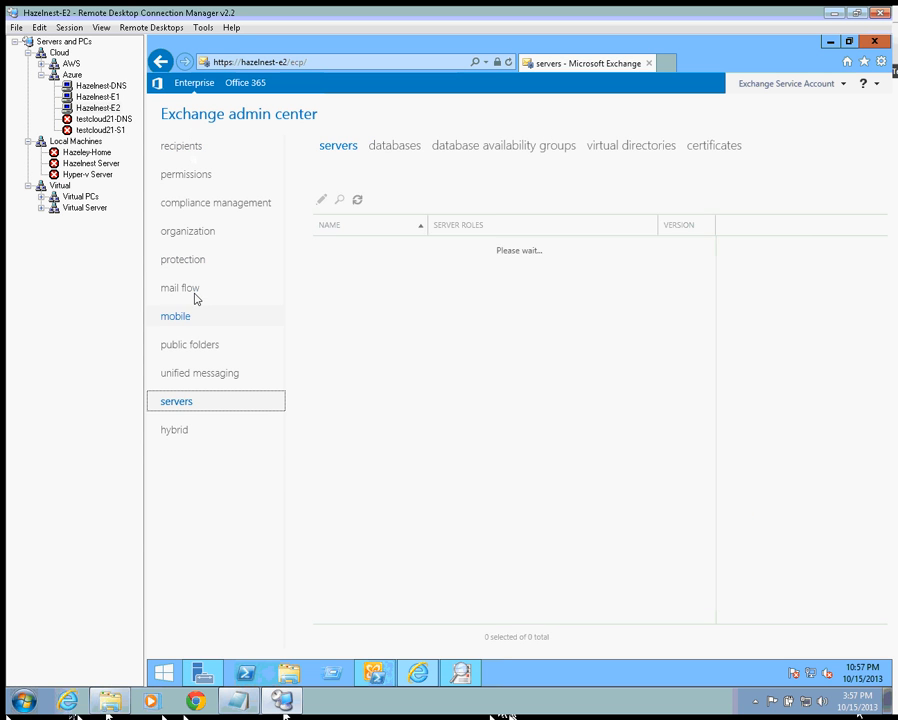
{"action": "left_click", "coordinate": [194, 296]}
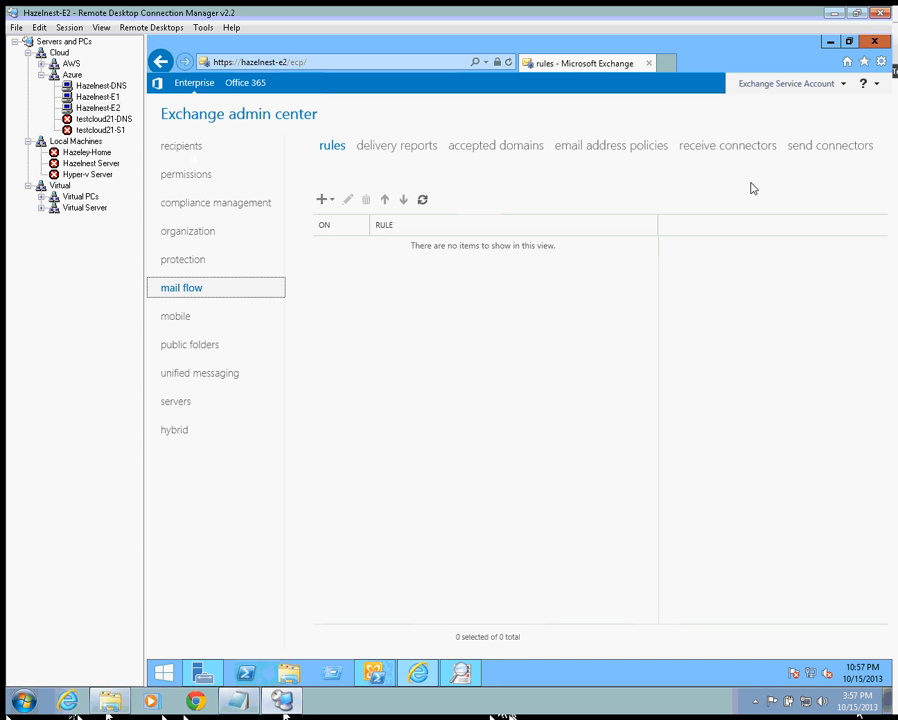
{"action": "left_click", "coordinate": [808, 148]}
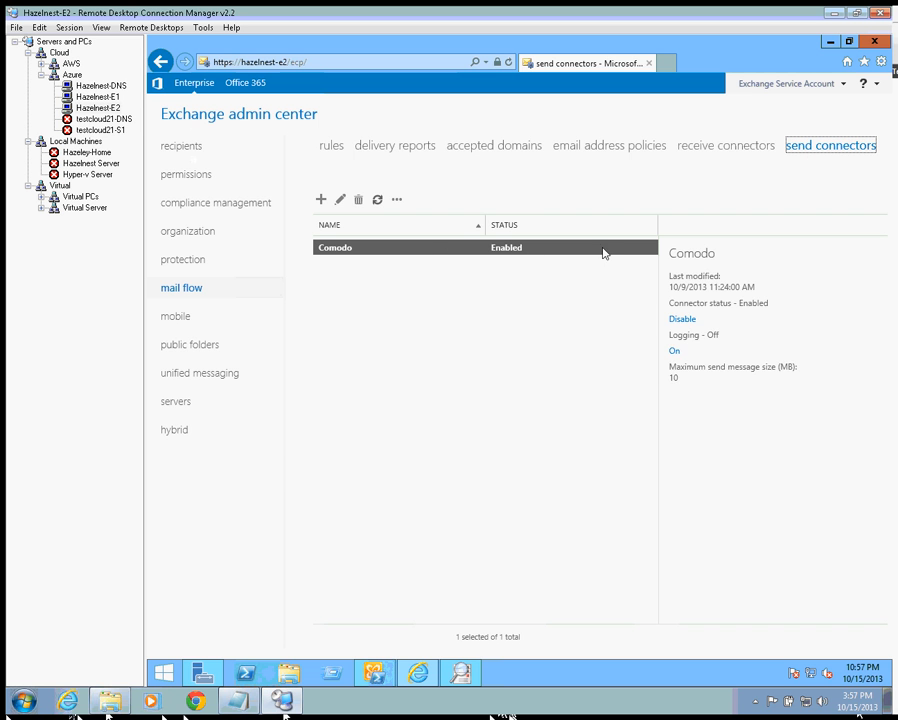
{"action": "left_click", "coordinate": [339, 201]}
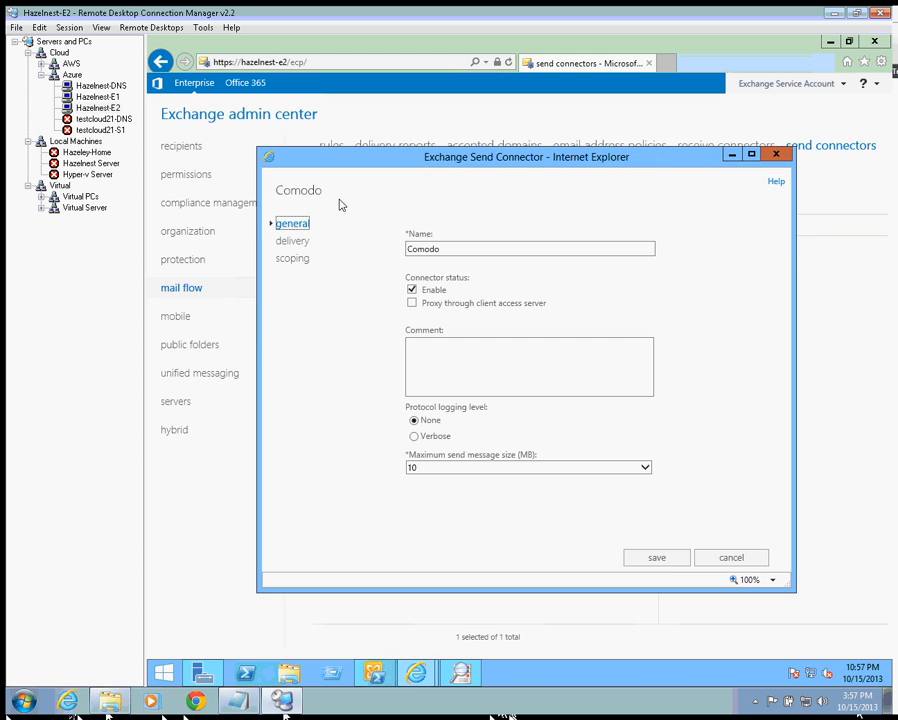
{"action": "left_click", "coordinate": [300, 248]}
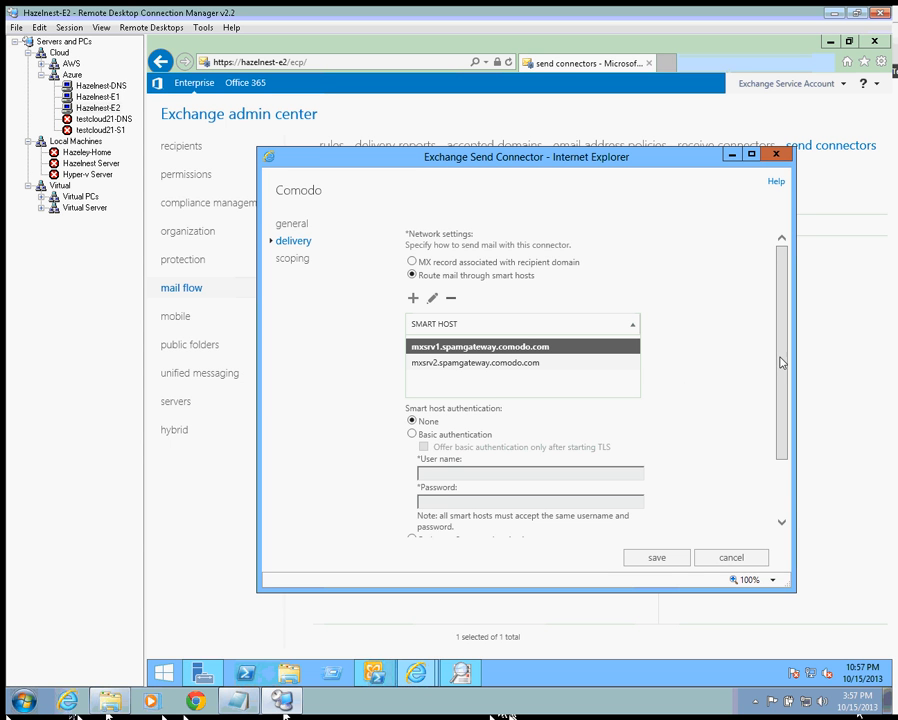
{"action": "left_click_drag", "start_coordinate": [781, 418], "coordinate": [769, 505]}
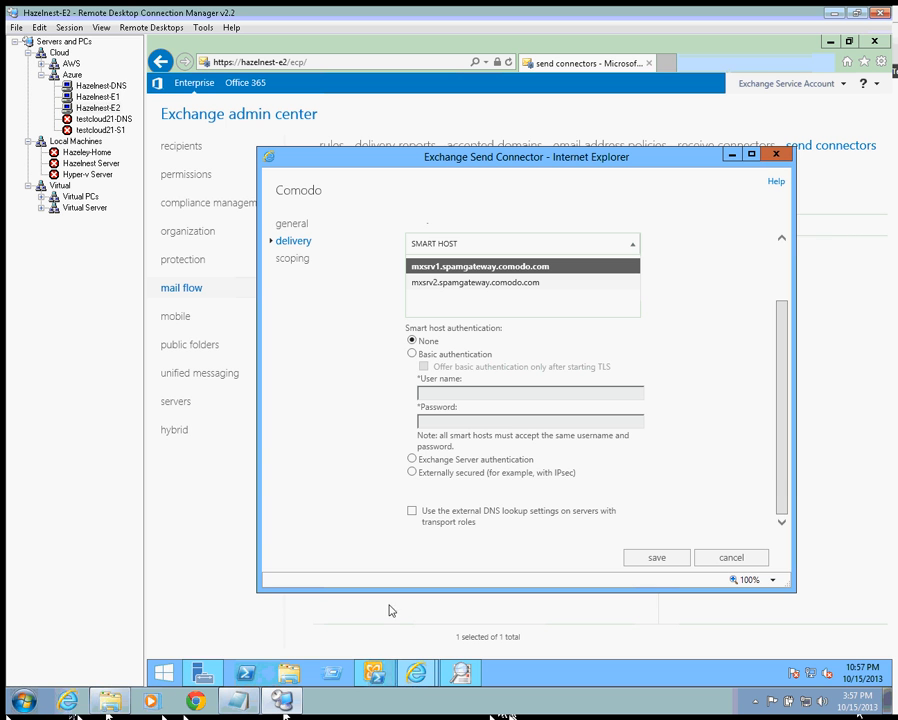
- Launch PowerShell and open the mxsrv1.spamgateway.comodo.com smart host for editing, selecting its name
{"action": "left_click", "coordinate": [247, 674]}
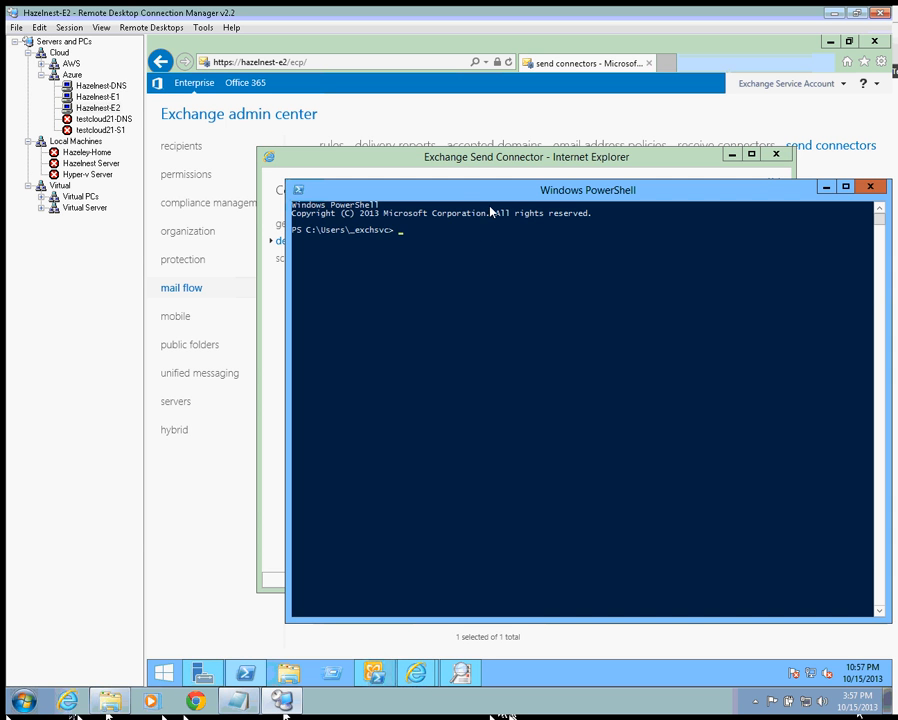
{"action": "left_click_drag", "start_coordinate": [498, 192], "coordinate": [479, 335]}
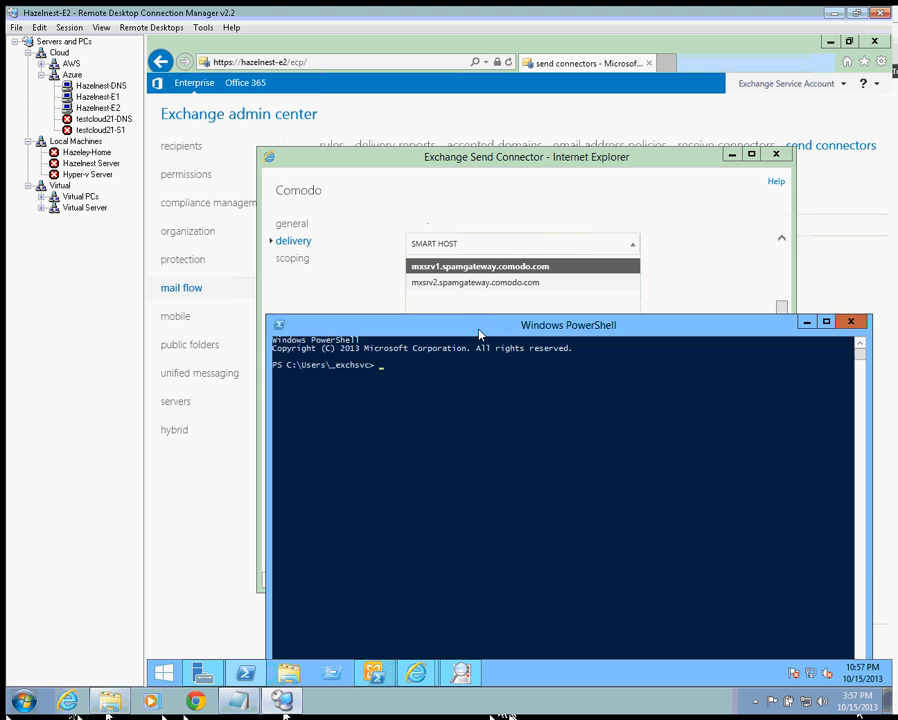
{"action": "double_click", "coordinate": [502, 267]}
{"action": "left_click", "coordinate": [470, 386]}
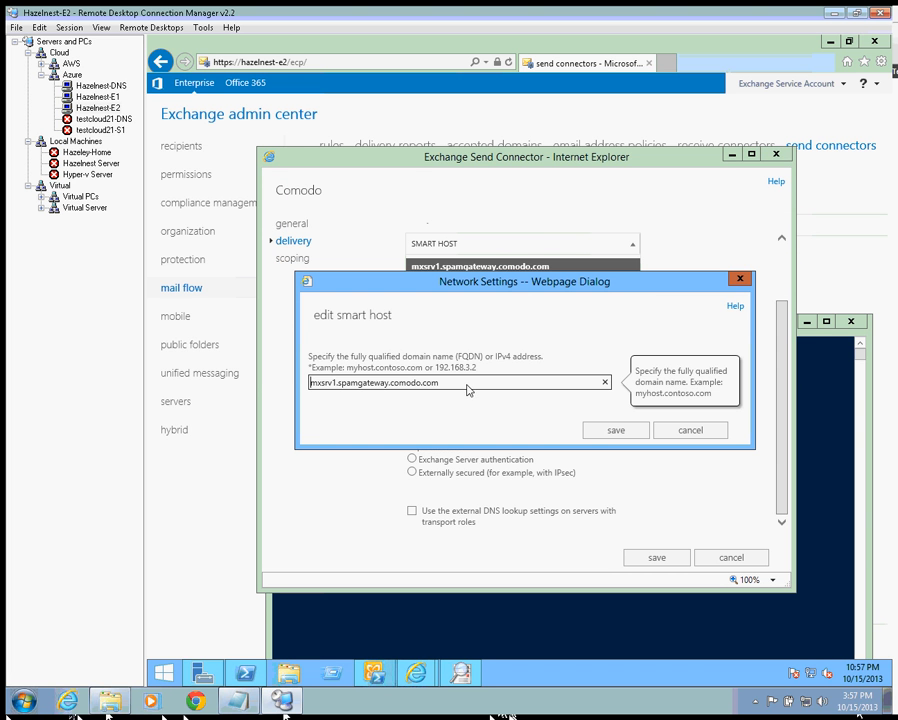
{"action": "left_click_drag", "start_coordinate": [466, 386], "coordinate": [258, 380]}
{"action": "key", "text": "ctrl+c"}
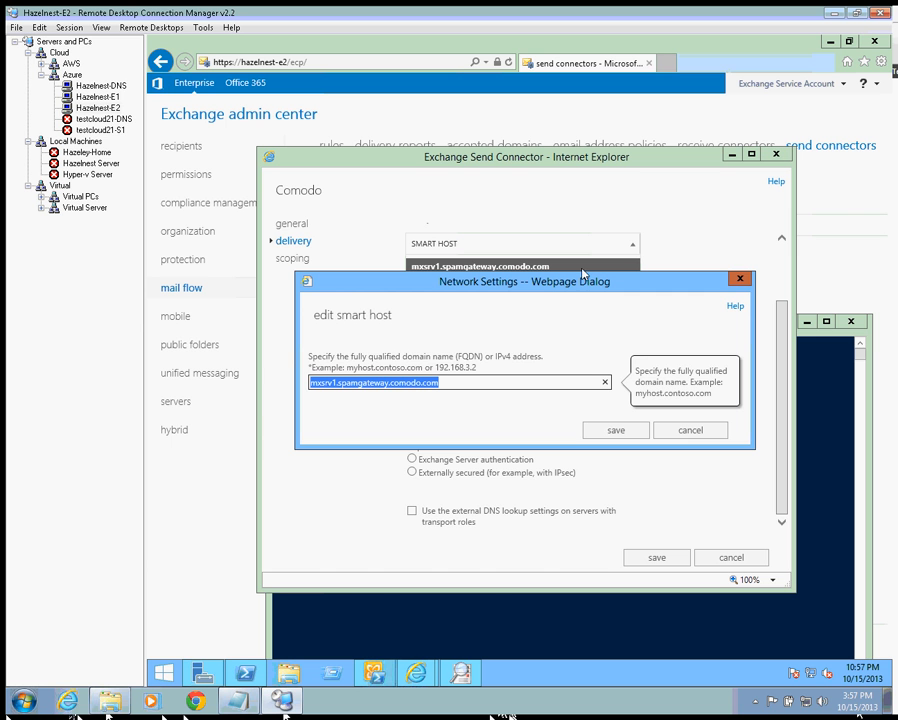
{"action": "left_click", "coordinate": [500, 628]}
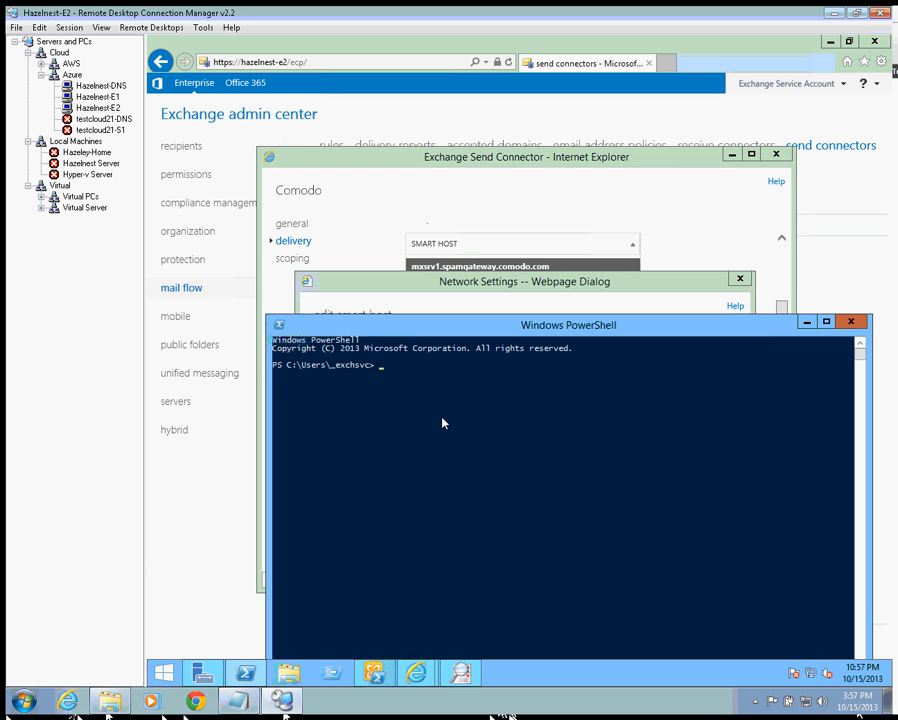
- Ping mxsrv1.spamgateway.comodo.com and mxsrv2.spamgateway.comodo.com, both of which time out
{"action": "type", "text": "ping"}
{"action": "right_click", "coordinate": [443, 423]}
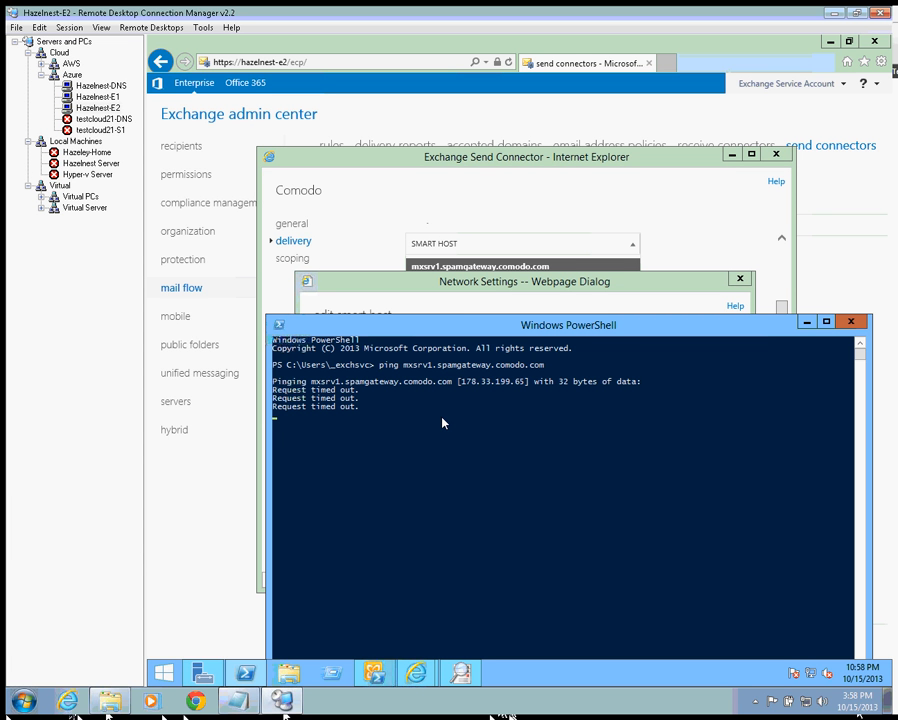
{"action": "key", "text": "Up"}
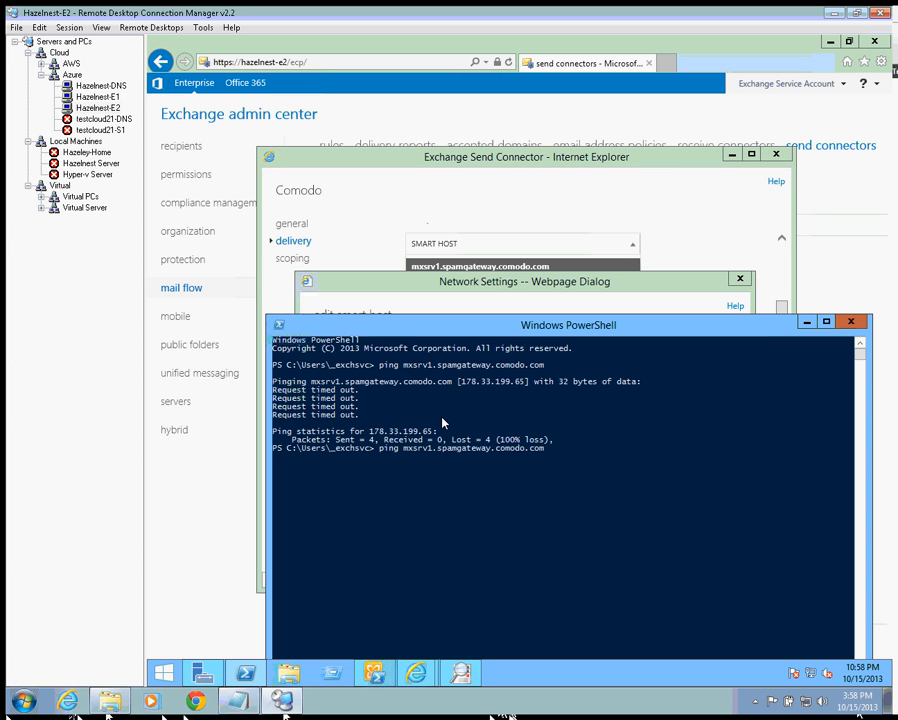
{"action": "key", "text": "Left"}
{"action": "key", "text": "Left"}
{"action": "key", "text": "Left"}
{"action": "key", "text": "Left"}
{"action": "key", "text": "Left"}
{"action": "key", "text": "Left"}
{"action": "key", "text": "Left"}
{"action": "key", "text": "Left"}
{"action": "key", "text": "Left"}
{"action": "key", "text": "Left"}
{"action": "key", "text": "Left"}
{"action": "key", "text": "Left"}
{"action": "key", "text": "Left"}
{"action": "key", "text": "Left"}
{"action": "key", "text": "Left"}
{"action": "key", "text": "Left"}
{"action": "key", "text": "Left"}
{"action": "key", "text": "Left"}
{"action": "key", "text": "Left"}
{"action": "key", "text": "Left"}
{"action": "key", "text": "Left"}
{"action": "key", "text": "Left"}
{"action": "key", "text": "Left"}
{"action": "key", "text": "Left"}
{"action": "key", "text": "Delete"}
{"action": "type", "text": "2"}
{"action": "key", "text": "Return"}
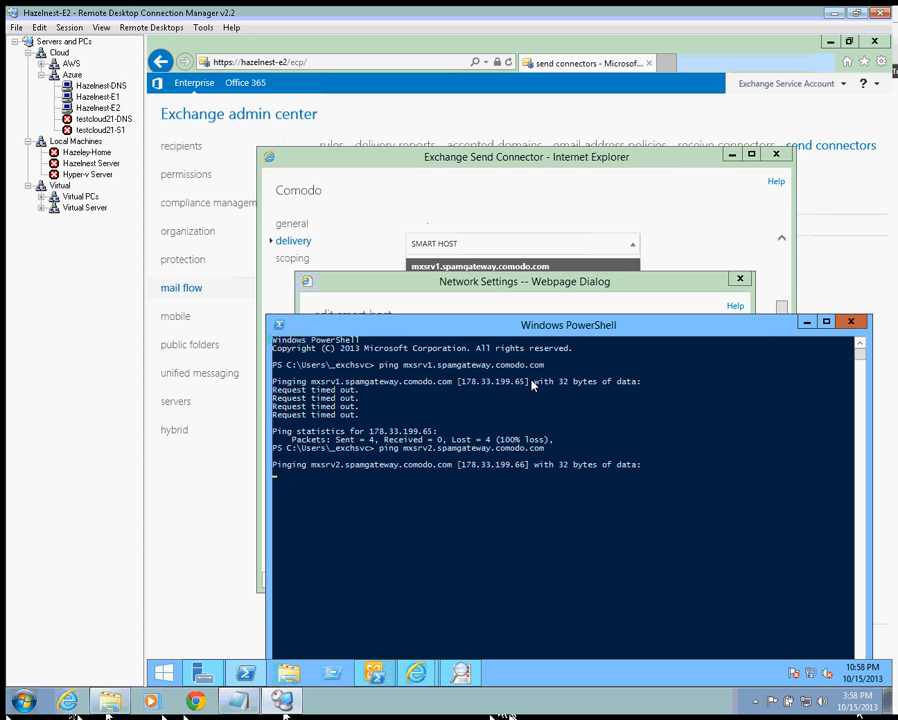
- Copy mxsrv1's IP and run nslookup mxsrv1.spamgateway.comodo.com, resolving to 178.33.199.65
{"action": "left_click_drag", "start_coordinate": [524, 384], "coordinate": [466, 387]}
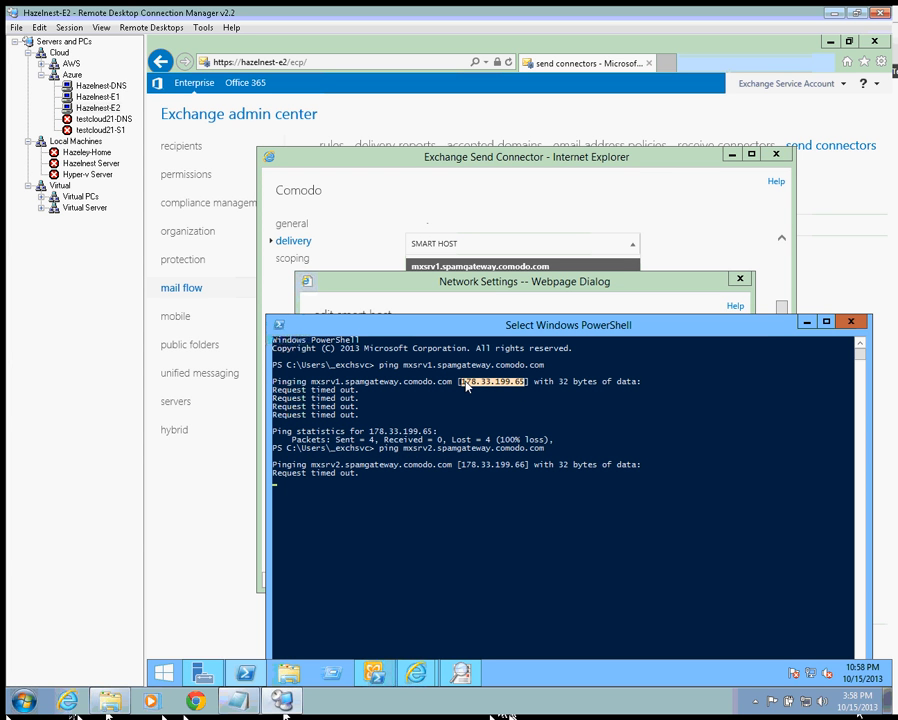
{"action": "right_click", "coordinate": [466, 387]}
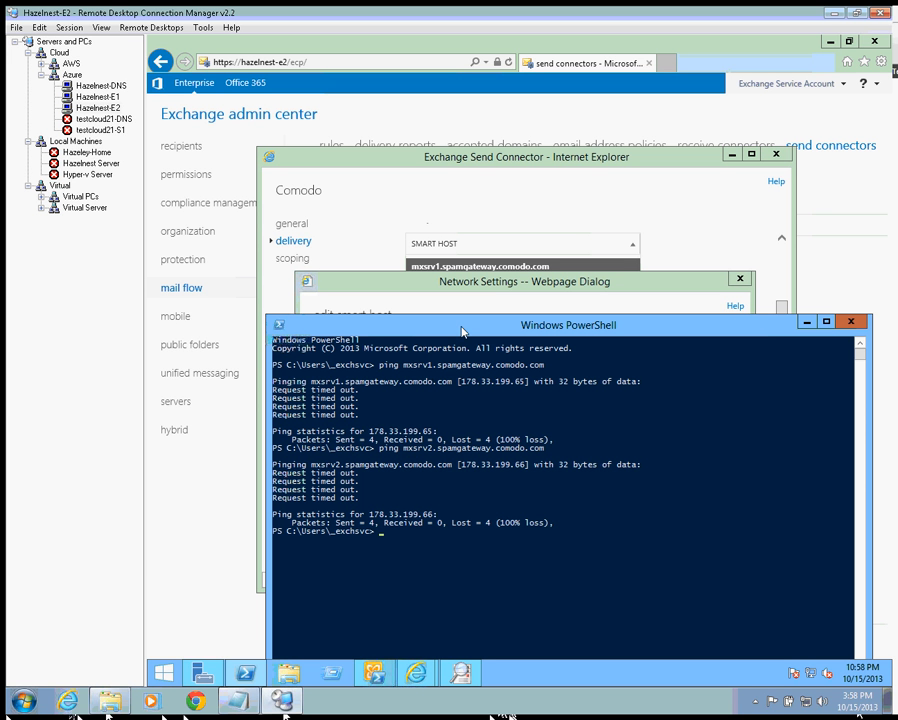
{"action": "type", "text": "ns lookup"}
{"action": "left_click_drag", "start_coordinate": [452, 385], "coordinate": [312, 385]}
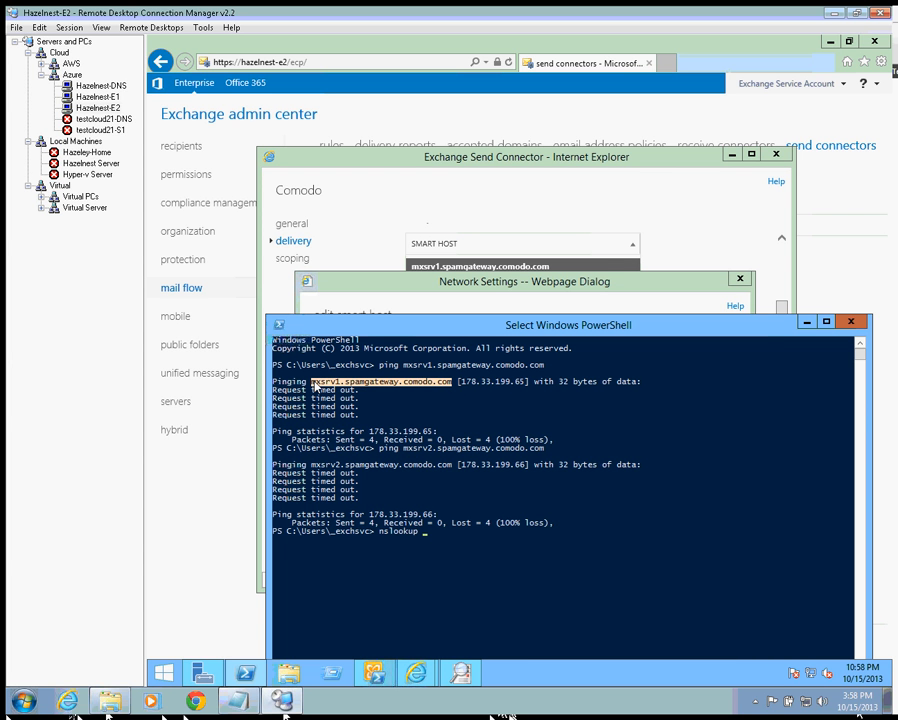
{"action": "right_click", "coordinate": [316, 386]}
{"action": "right_click", "coordinate": [466, 568]}
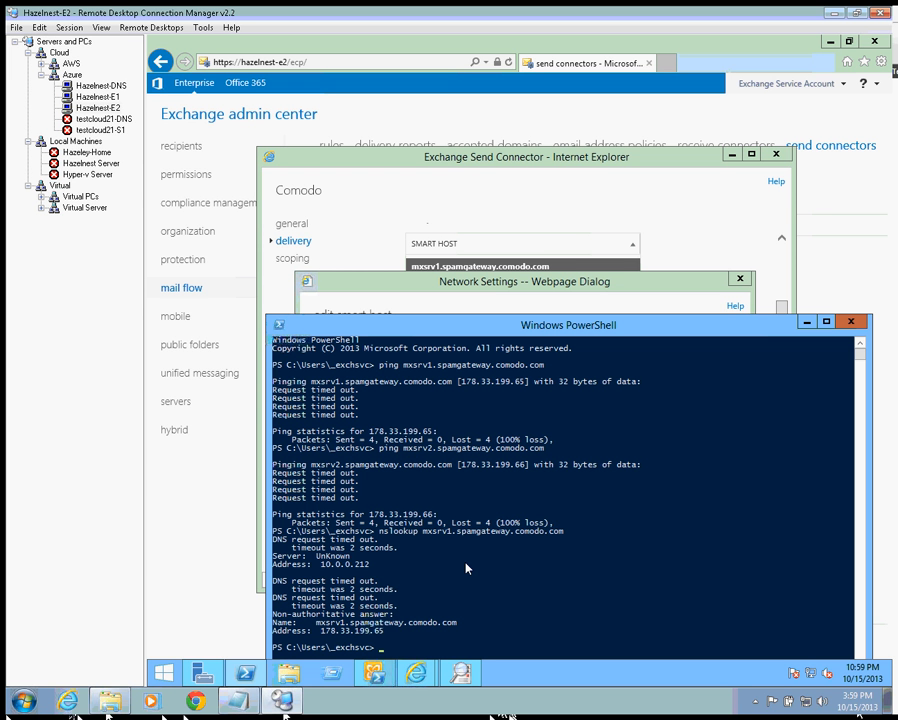
{"action": "left_click", "coordinate": [548, 282]}
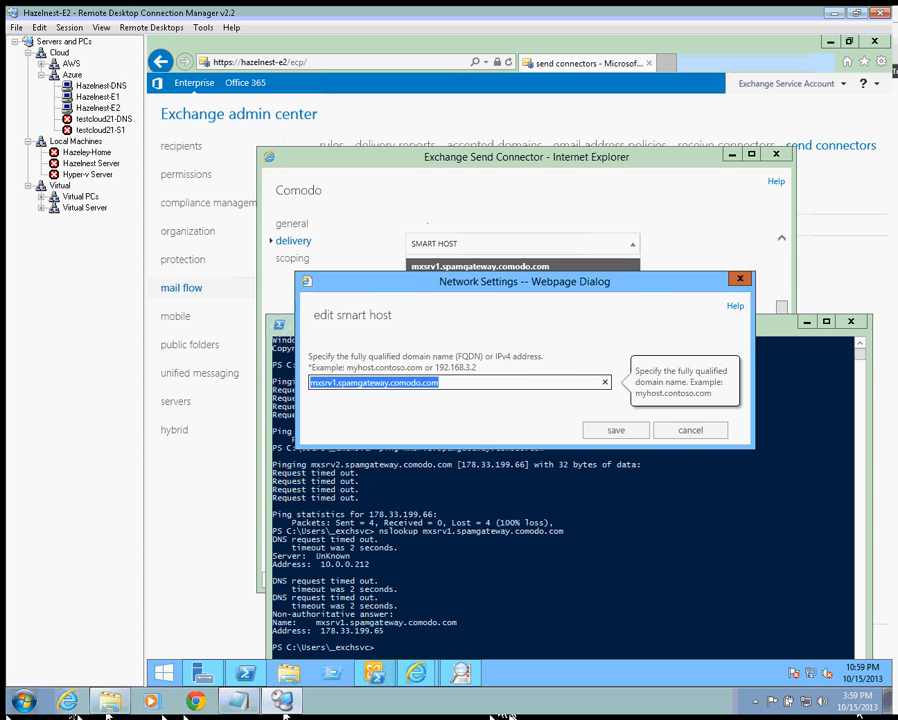
- Replace the mxsrv1 and mxsrv2 smart hosts with the IP address 178.33.199.65
{"action": "left_click", "coordinate": [690, 431]}
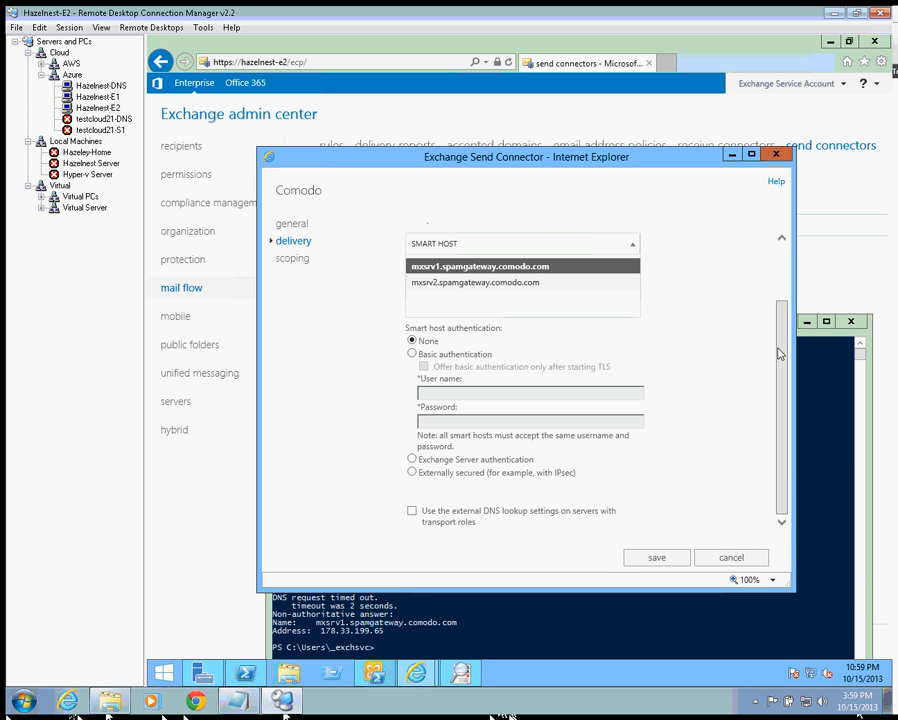
{"action": "left_click_drag", "start_coordinate": [779, 354], "coordinate": [780, 312]}
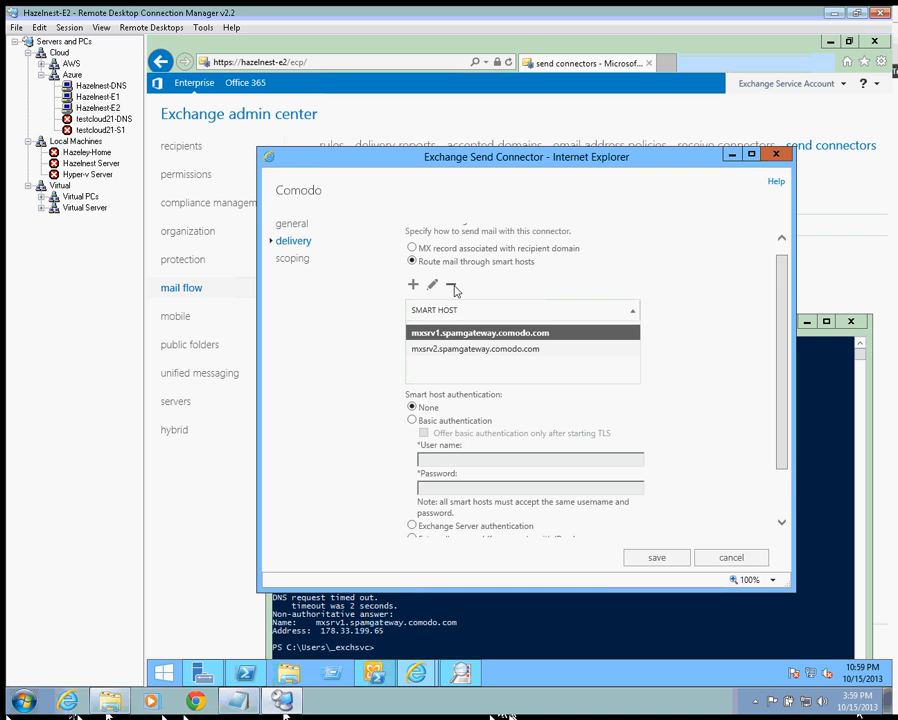
{"action": "left_click", "coordinate": [452, 286]}
{"action": "left_click", "coordinate": [452, 287]}
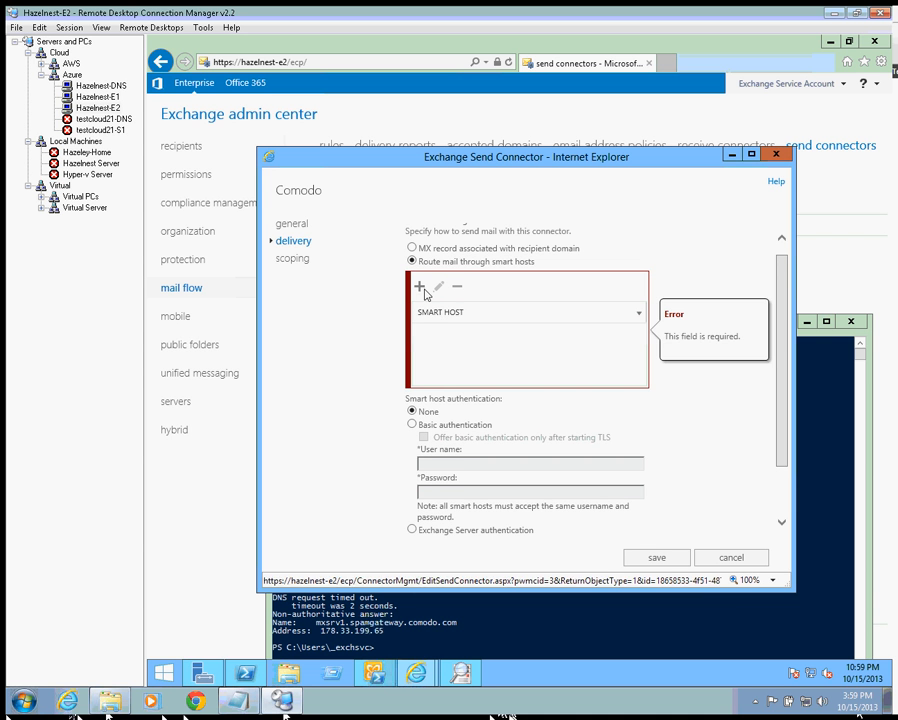
{"action": "left_click", "coordinate": [420, 287]}
{"action": "type", "text": "178.33.199.65"}
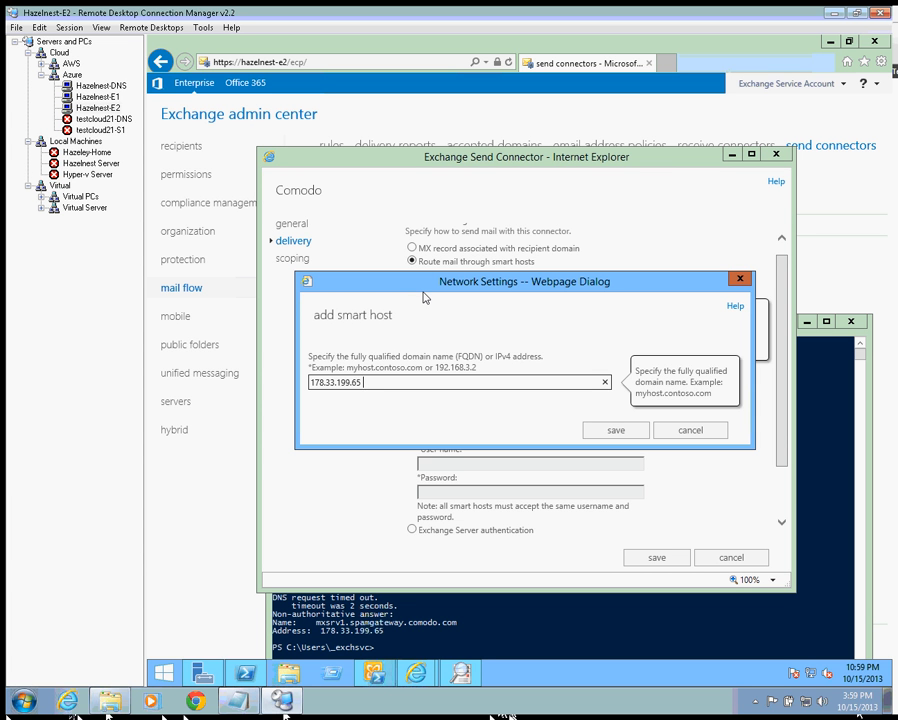
{"action": "key", "text": "BackSpace"}
{"action": "left_click", "coordinate": [614, 430]}
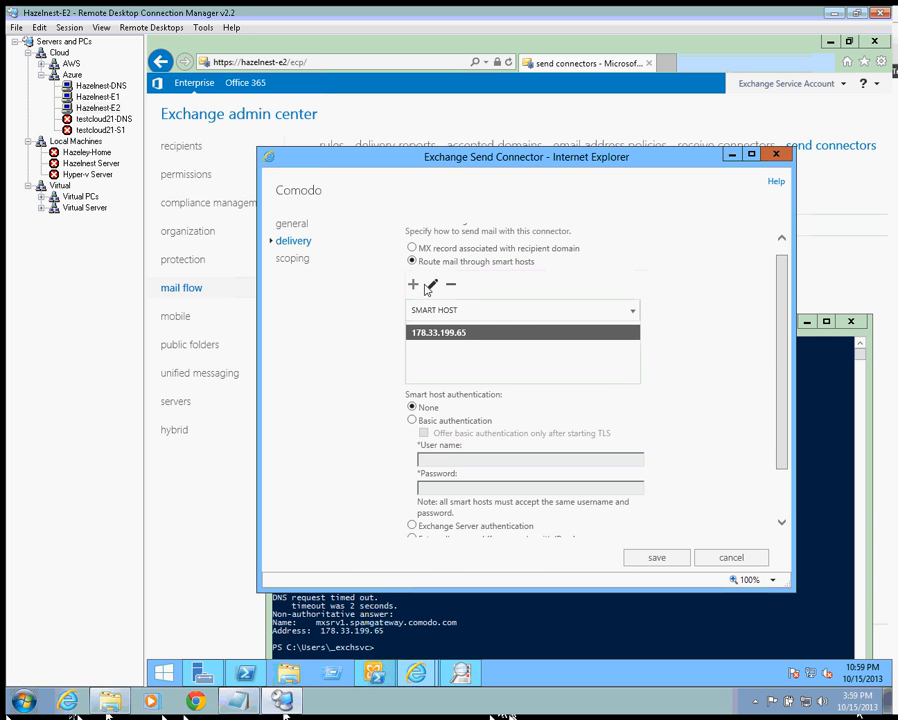
- Add 178.33.199.66 as a second smart host and save the Comodo send connector
{"action": "left_click", "coordinate": [432, 285]}
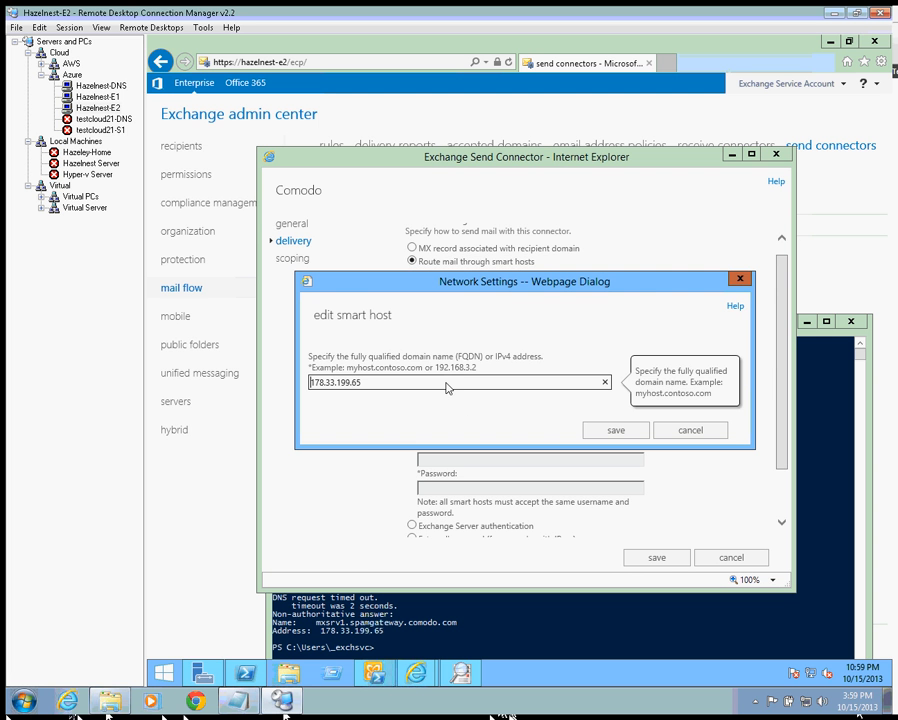
{"action": "left_click", "coordinate": [692, 431]}
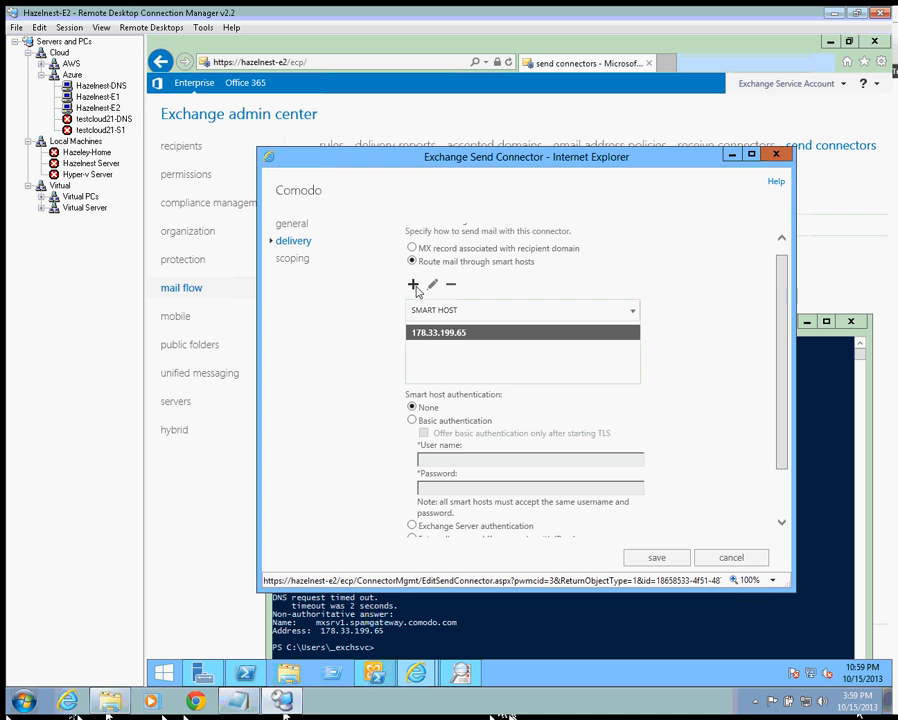
{"action": "left_click", "coordinate": [413, 285]}
{"action": "type", "text": "178.33.199.6"}
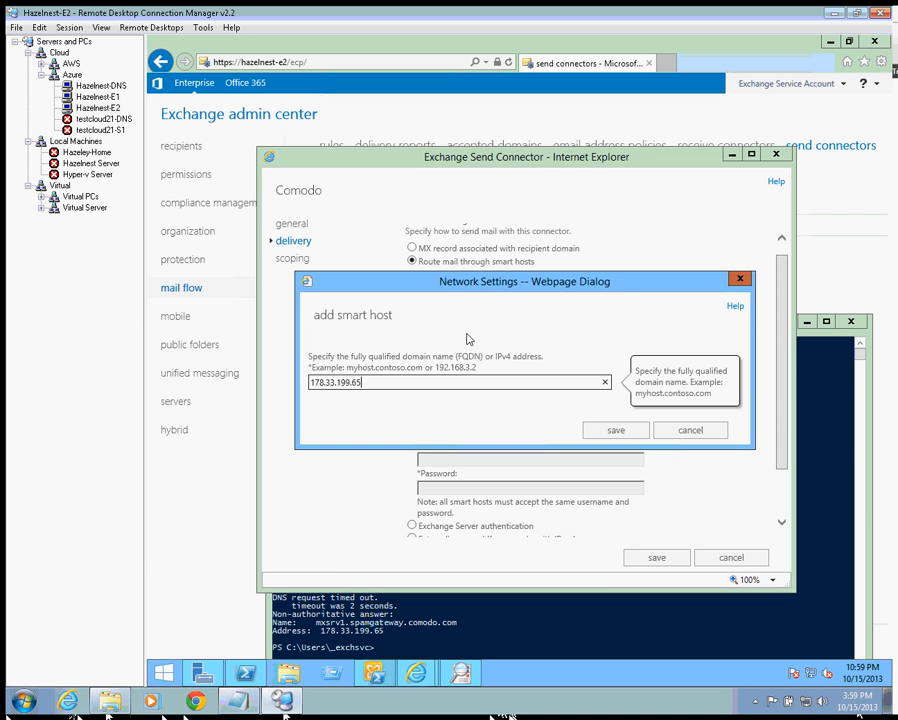
{"action": "type", "text": "6"}
{"action": "left_click", "coordinate": [615, 430]}
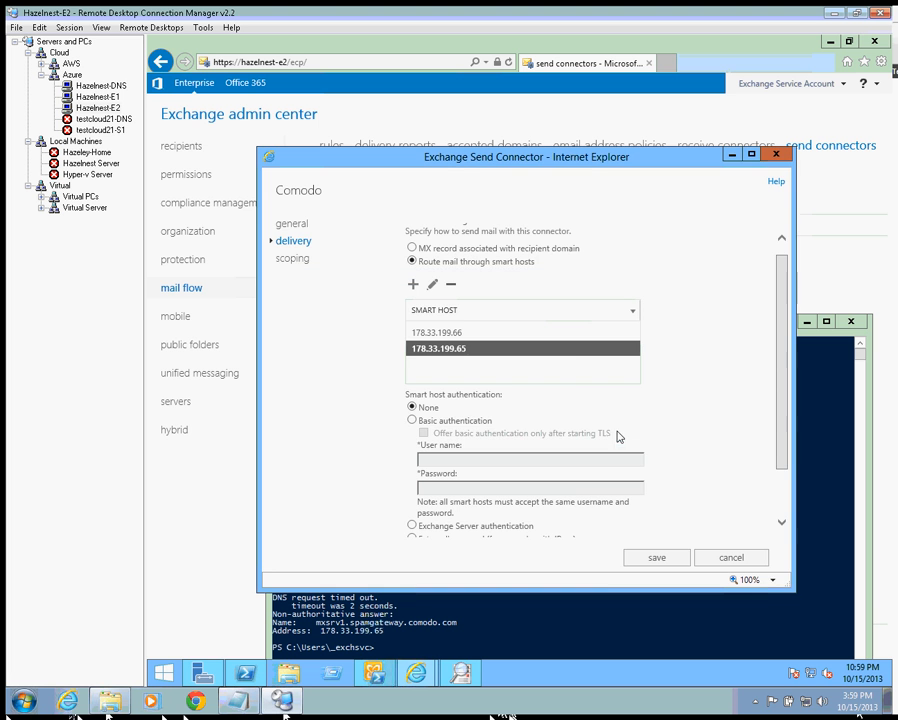
{"action": "left_click", "coordinate": [658, 559]}
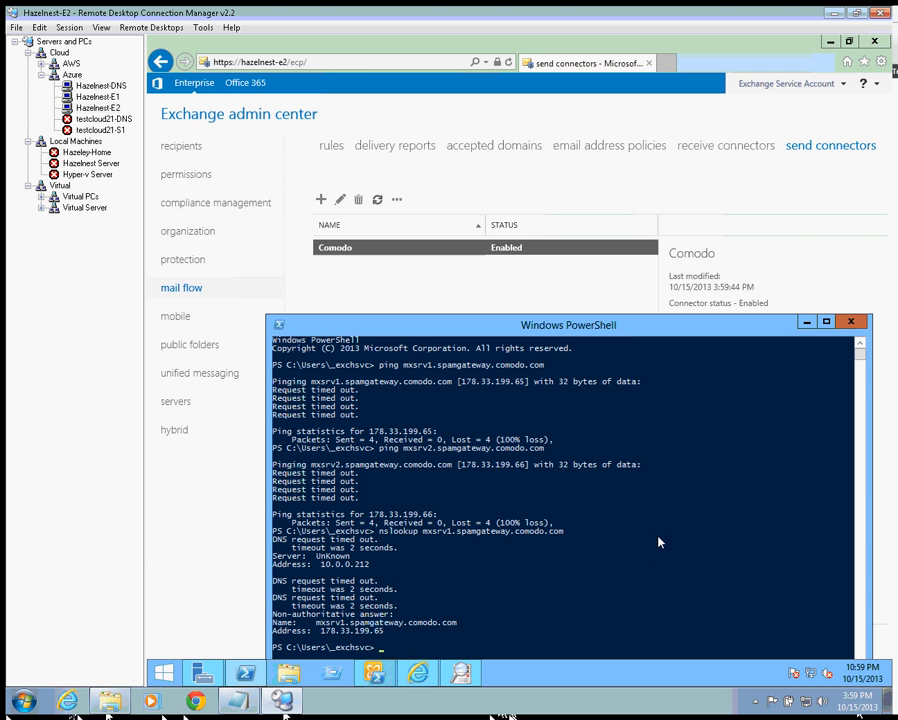
- Refresh Queue Viewer to confirm the test reply is still in Retry with its last error
{"action": "left_click", "coordinate": [427, 295]}
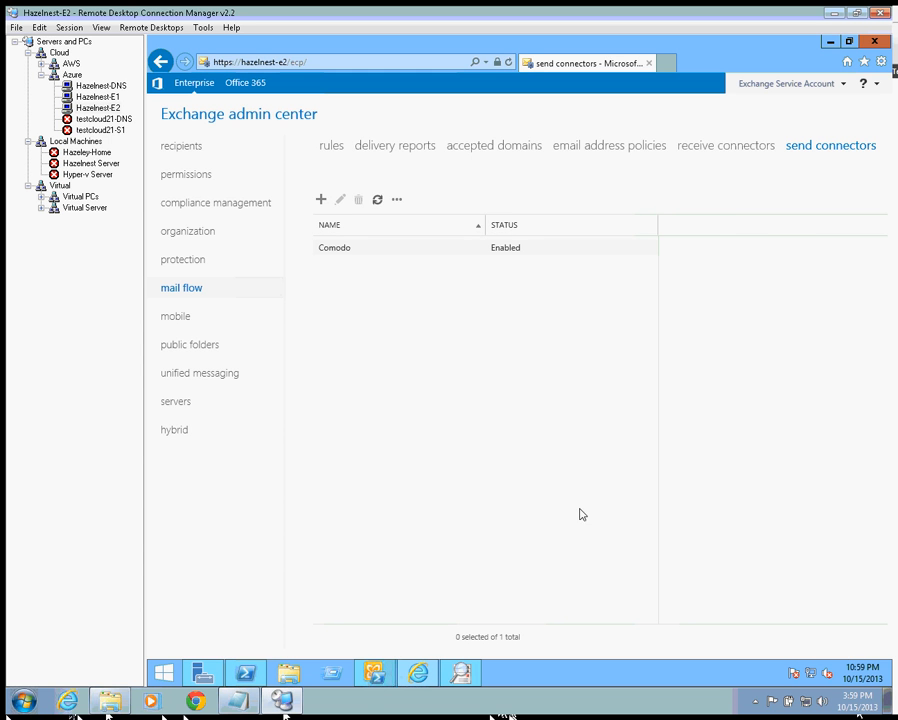
{"action": "left_click", "coordinate": [461, 673]}
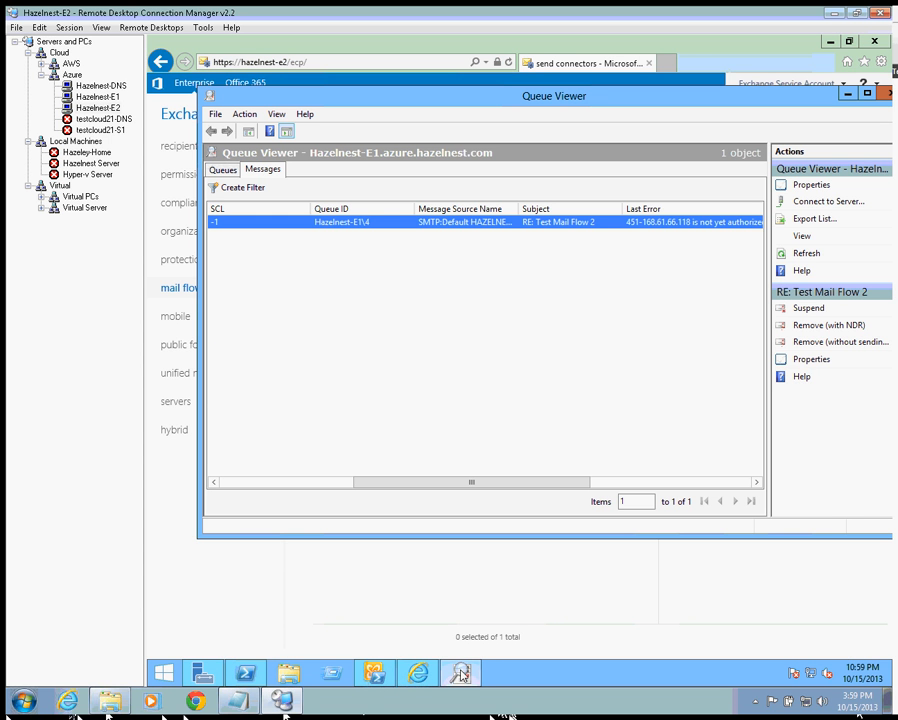
{"action": "left_click", "coordinate": [808, 256]}
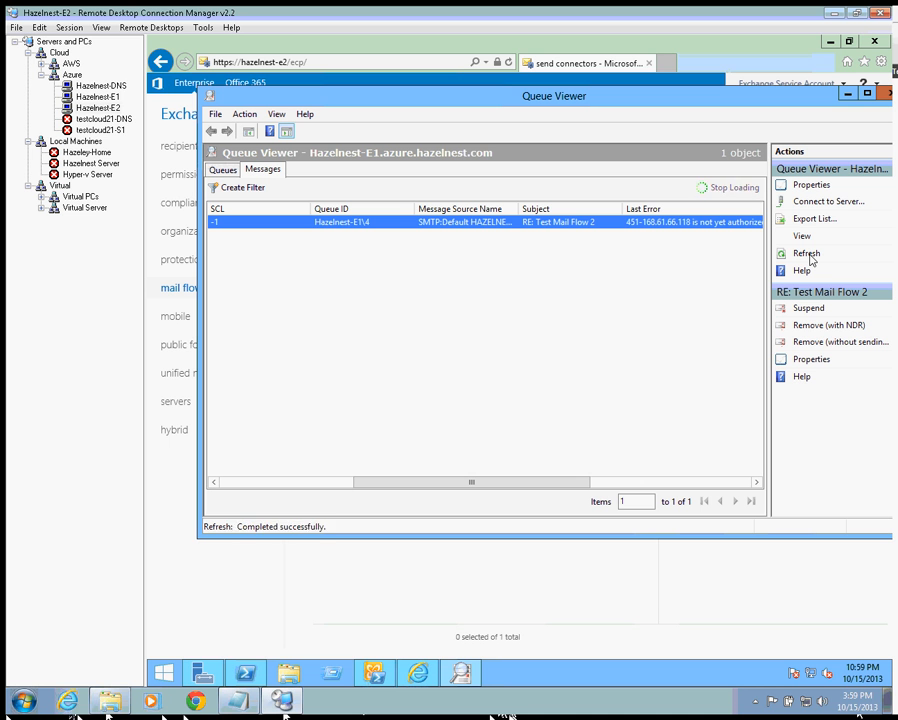
{"action": "left_click", "coordinate": [808, 256]}
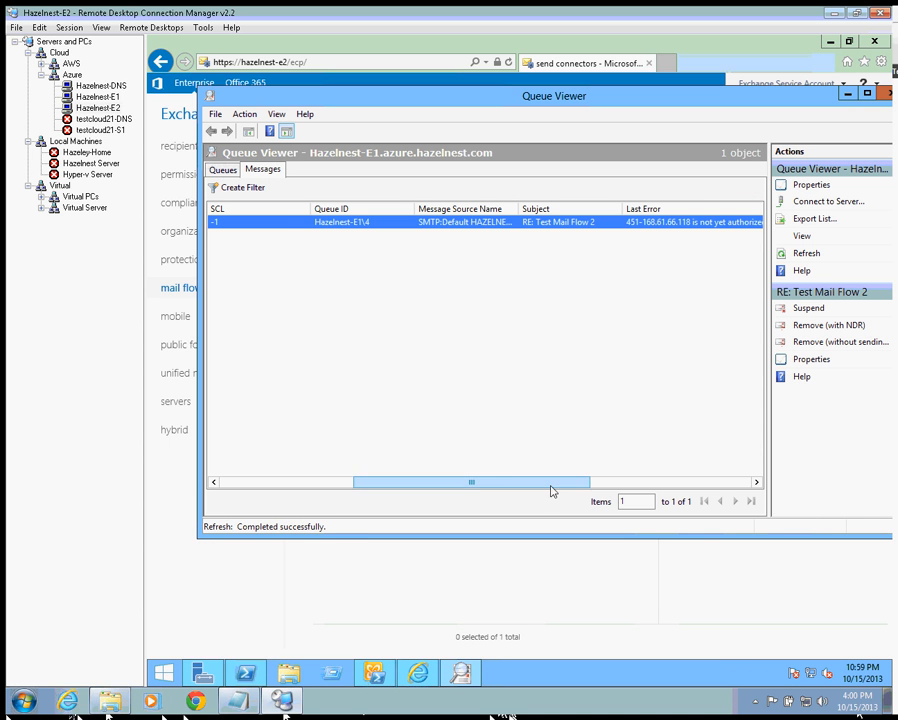
{"action": "left_click_drag", "start_coordinate": [553, 484], "coordinate": [335, 490]}
- Launch PowerShell as Administrator from the taskbar
{"action": "left_click", "coordinate": [245, 677]}
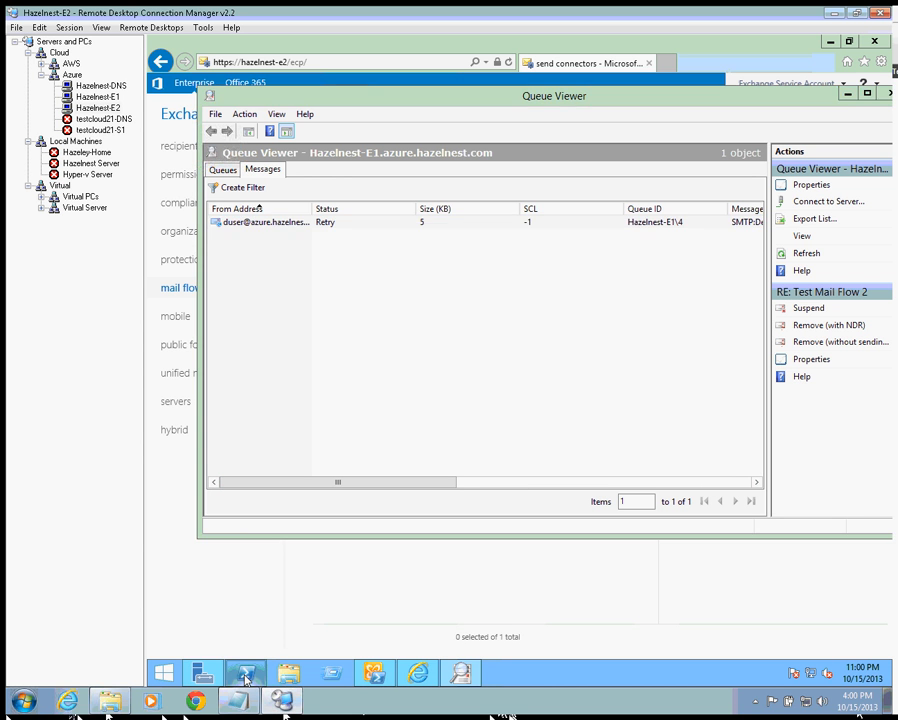
{"action": "right_click", "coordinate": [245, 680]}
{"action": "left_click", "coordinate": [238, 542]}
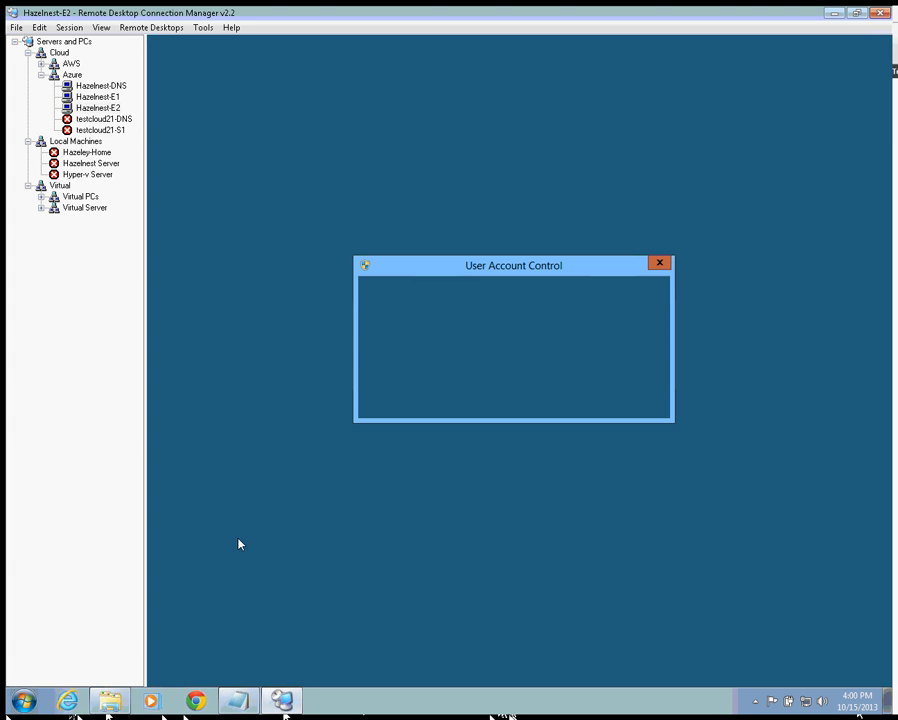
- Approve the admin PowerShell and look up Exchange transport services with get-msexchanget* and Get-Service msexchanget*
{"action": "left_click", "coordinate": [574, 375]}
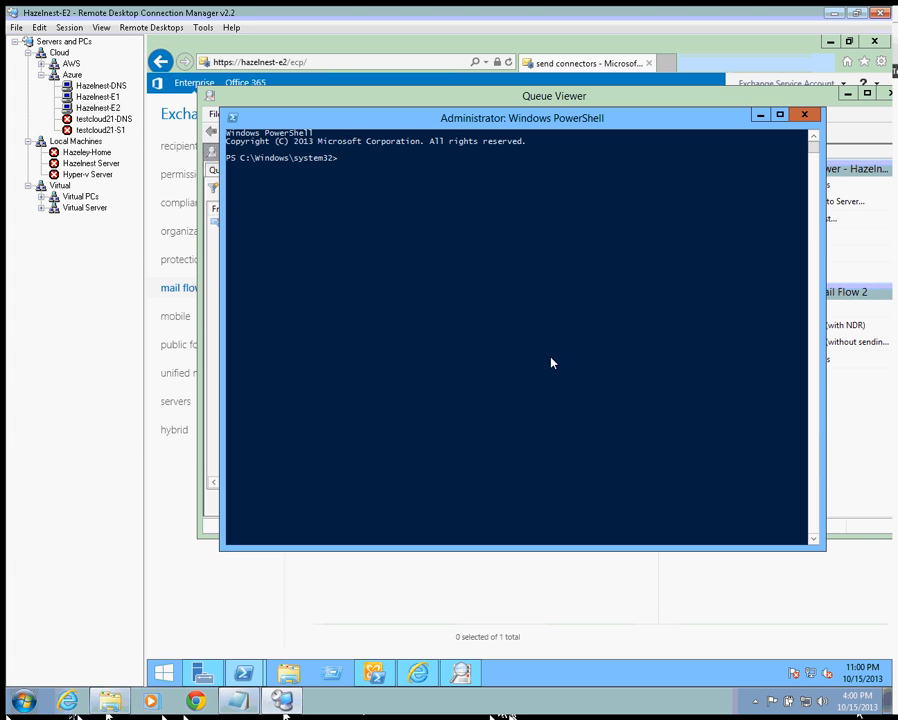
{"action": "type", "text": "get-msexchanget*"}
{"action": "key", "text": "Return"}
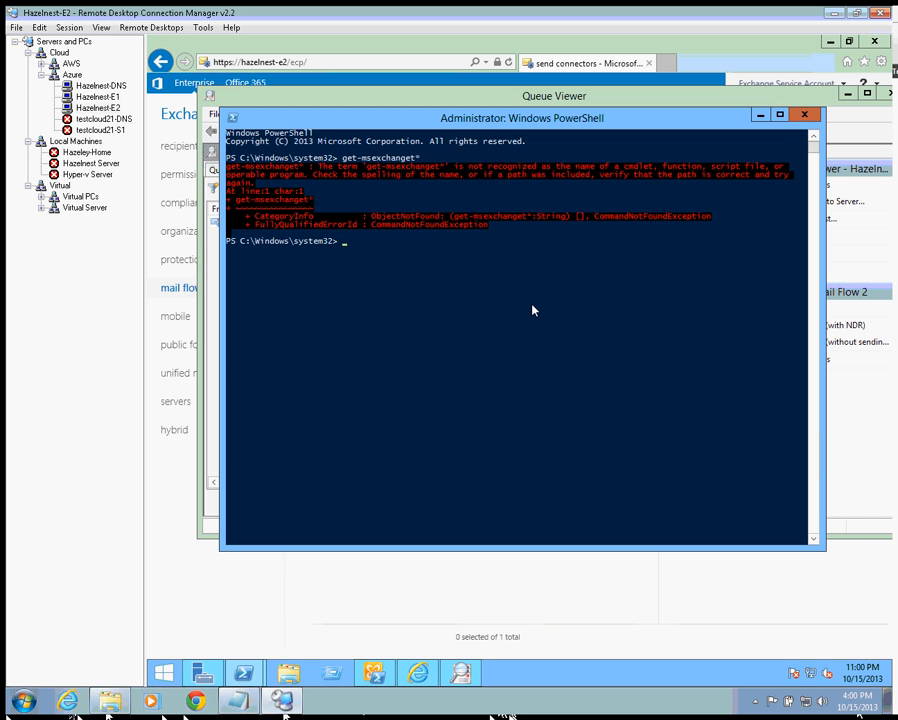
{"action": "type", "text": "get-ser"}
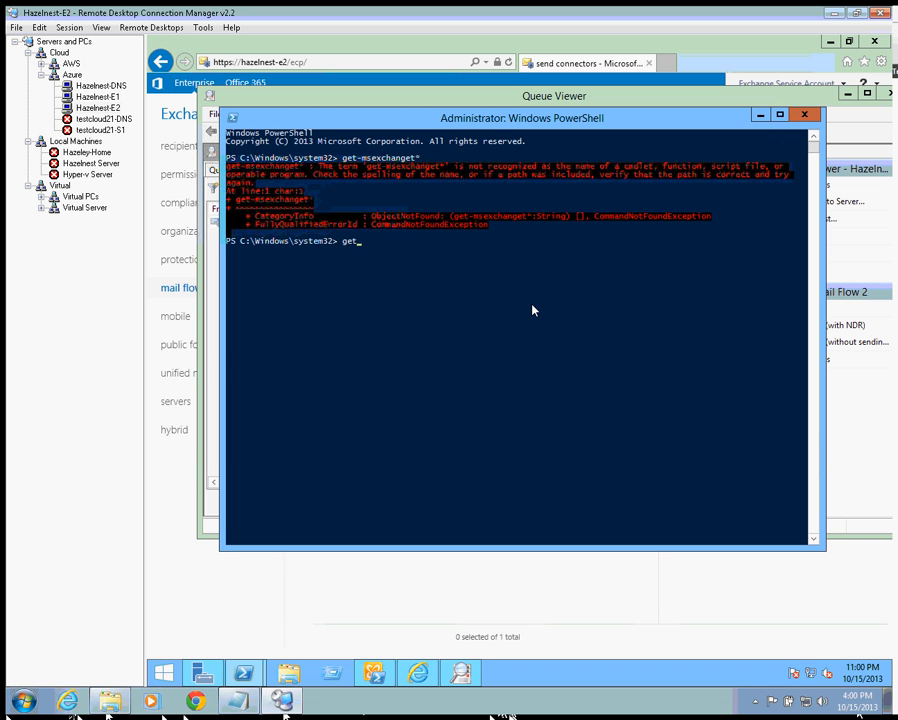
{"action": "key", "text": "Tab"}
{"action": "type", "text": "ms"}
{"action": "type", "text": "eax"}
{"action": "key", "text": "BackSpace"}
{"action": "key", "text": "BackSpace"}
{"action": "type", "text": "xchanget*"}
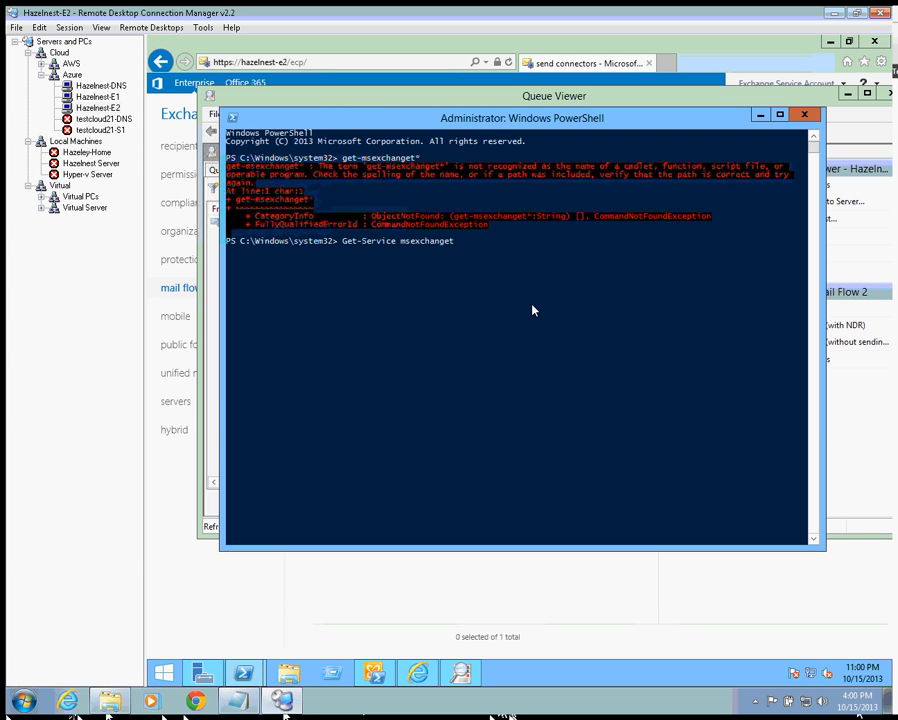
{"action": "key", "text": "Return"}
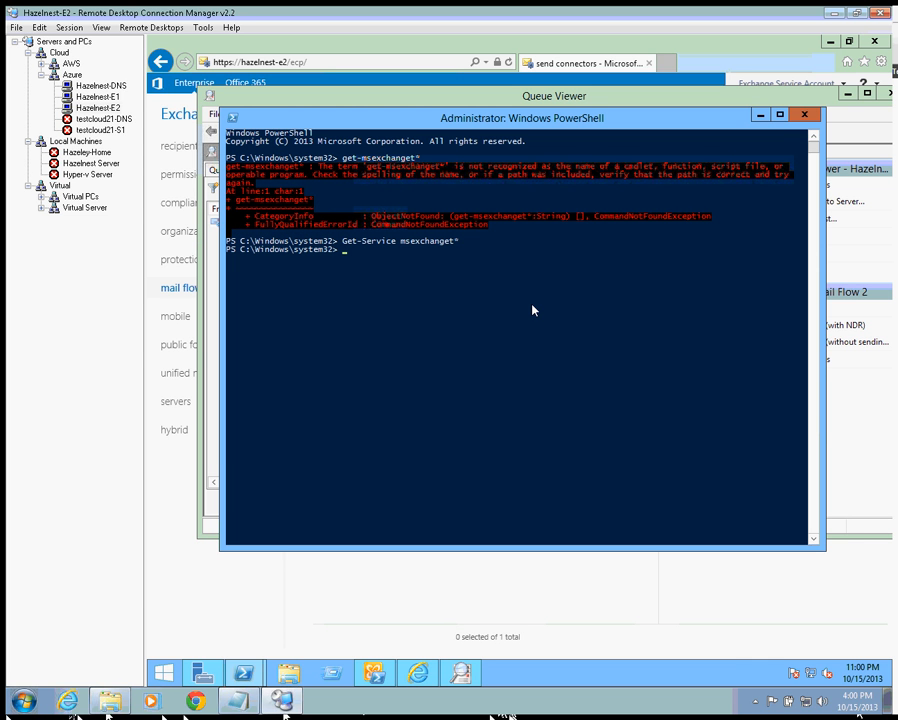
- Run Get-ScheduledJob, then recall the Get-Service command and trim its name filter
{"action": "type", "text": "get-s"}
{"action": "key", "text": "Tab"}
{"action": "key", "text": "Return"}
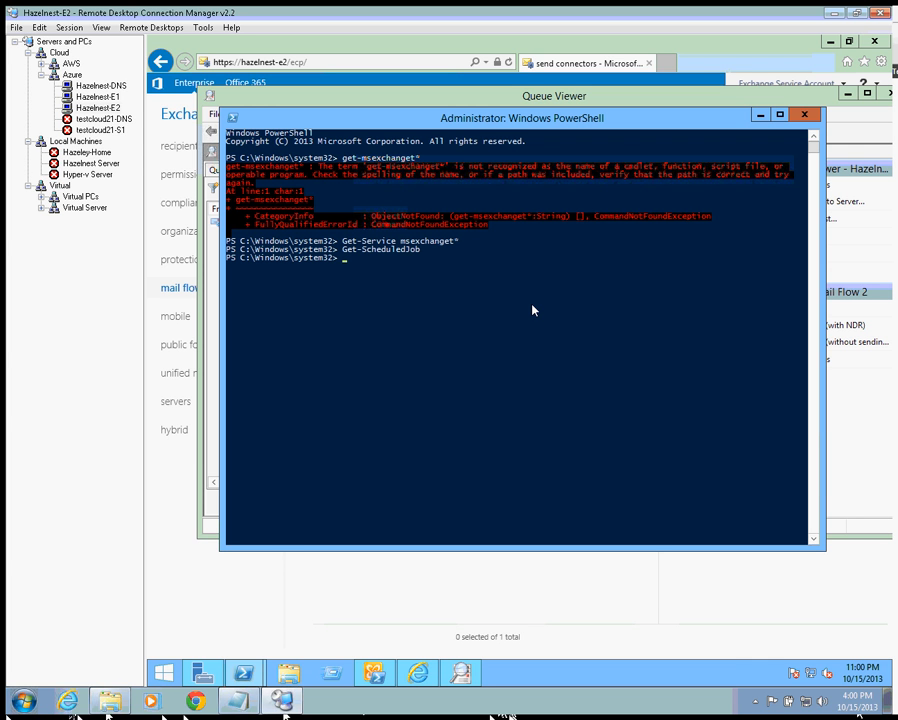
{"action": "key", "text": "Up"}
{"action": "key", "text": "Up"}
{"action": "key", "text": "BackSpace"}
{"action": "key", "text": "BackSpace"}
{"action": "key", "text": "BackSpace"}
{"action": "key", "text": "BackSpace"}
{"action": "key", "text": "BackSpace"}
{"action": "key", "text": "BackSpace"}
{"action": "key", "text": "BackSpace"}
{"action": "key", "text": "BackSpace"}
{"action": "key", "text": "BackSpace"}
{"action": "key", "text": "BackSpace"}
{"action": "key", "text": "BackSpace"}
{"action": "key", "text": "BackSpace"}
{"action": "key", "text": "BackSpace"}
- List all services with Get-Service, then rerun it filtered to msexchange
{"action": "key", "text": "Return"}
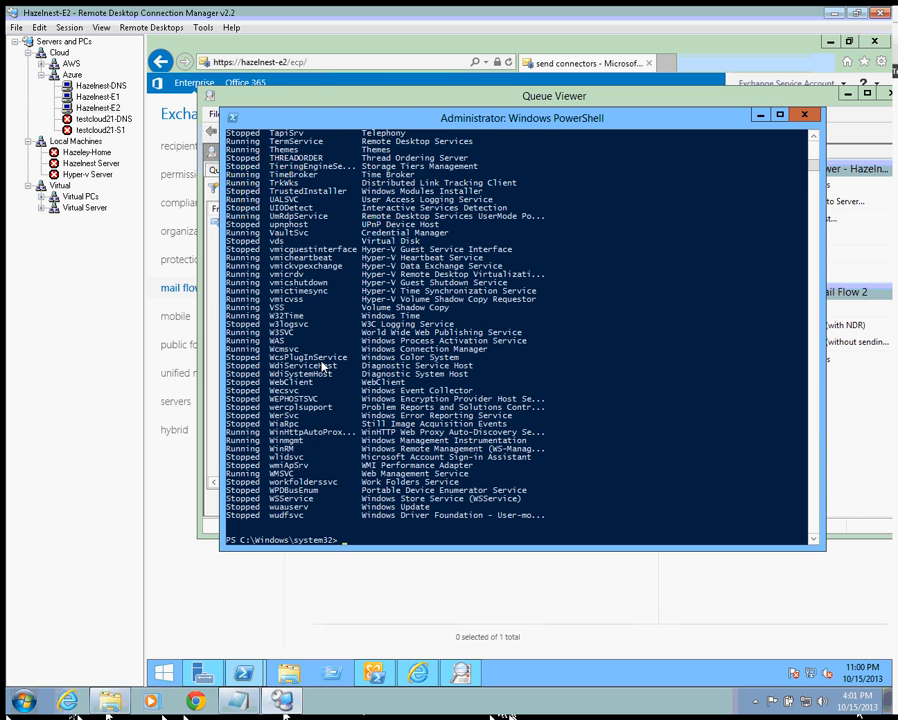
{"action": "scroll", "coordinate": [322, 366], "scroll_direction": "up", "scroll_amount": 12}
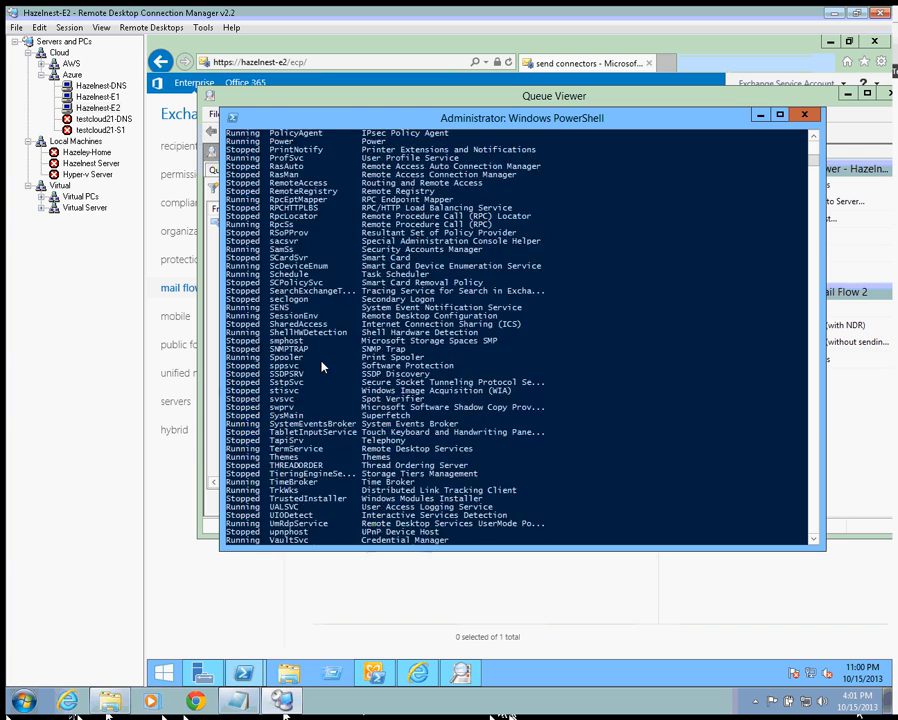
{"action": "scroll", "coordinate": [322, 366], "scroll_direction": "up", "scroll_amount": 12}
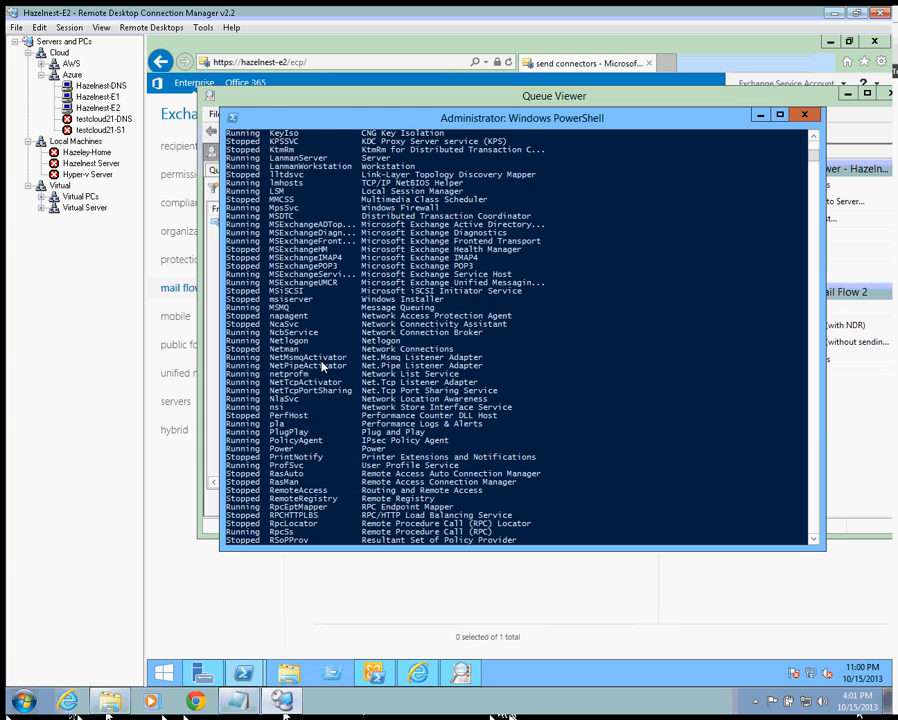
{"action": "scroll", "coordinate": [322, 366], "scroll_direction": "up", "scroll_amount": 1}
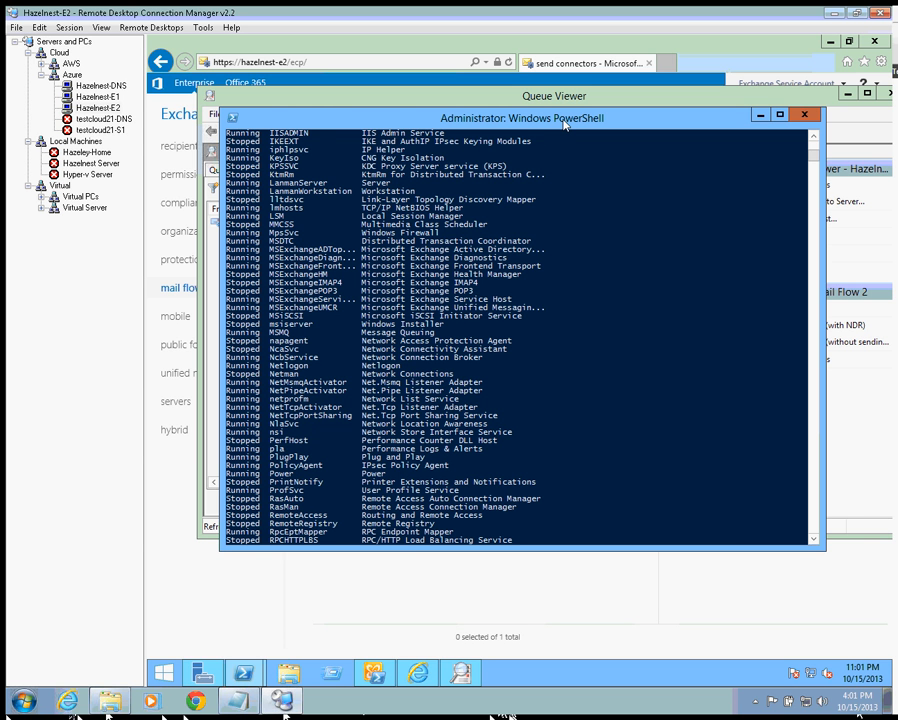
{"action": "key", "text": "Up"}
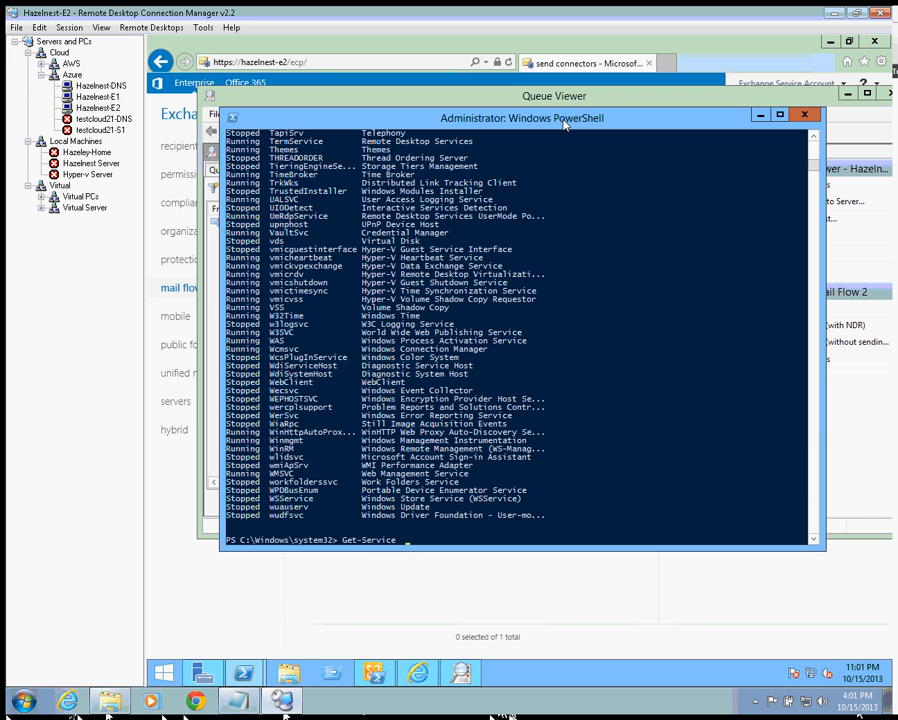
{"action": "type", "text": "msexchangef"}
{"action": "key", "text": "Return"}
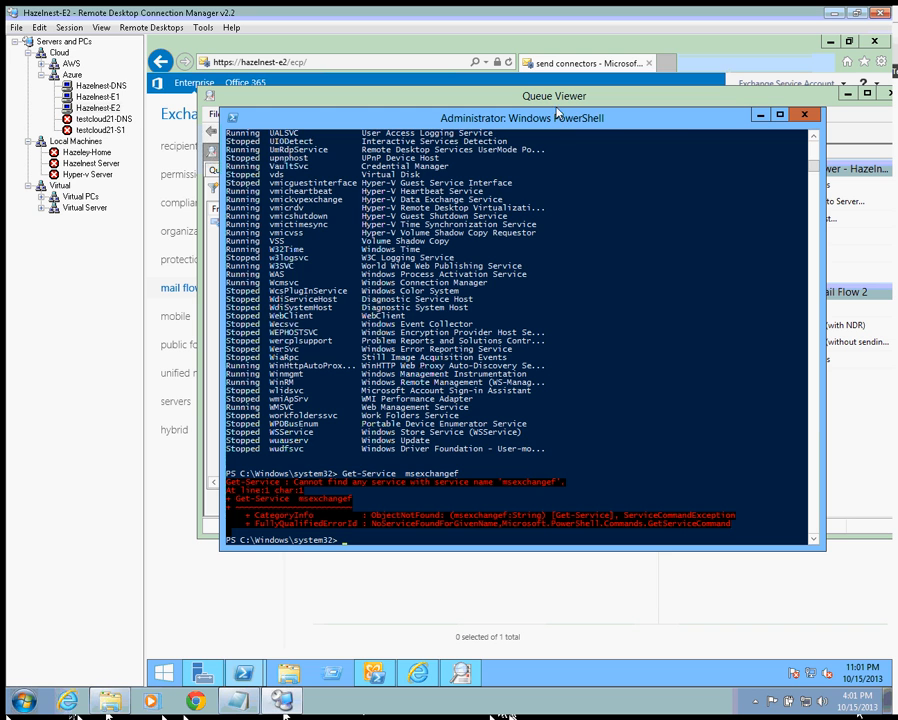
- Copy the MSExchangeF service name from the output, then clear the console with cls
{"action": "left_click", "coordinate": [460, 251]}
{"action": "scroll", "coordinate": [461, 258], "scroll_direction": "up", "scroll_amount": 3}
{"action": "scroll", "coordinate": [461, 258], "scroll_direction": "up", "scroll_amount": 14}
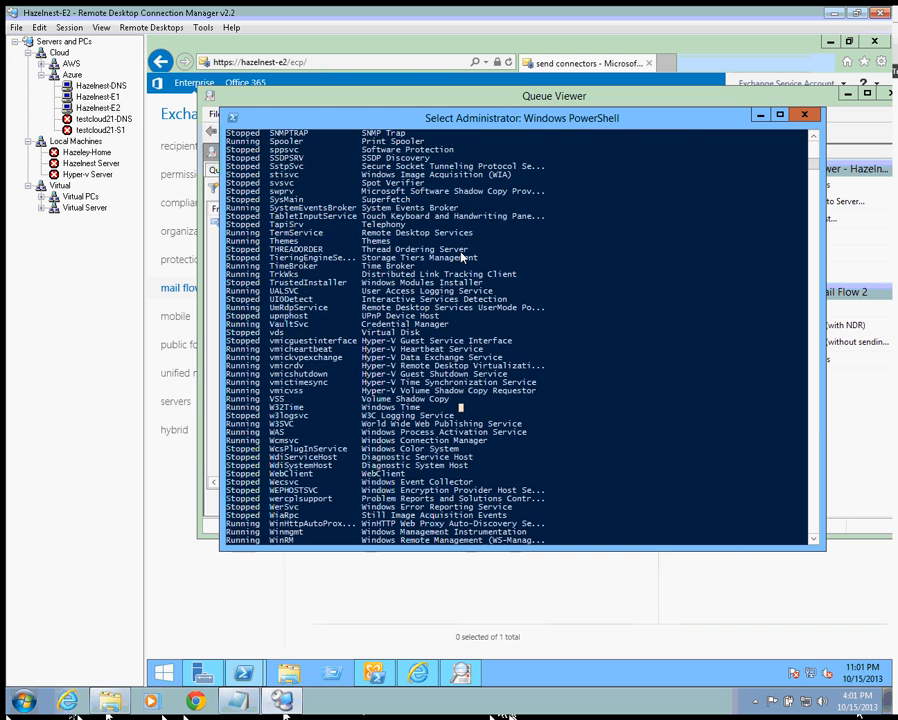
{"action": "scroll", "coordinate": [461, 258], "scroll_direction": "up", "scroll_amount": 10}
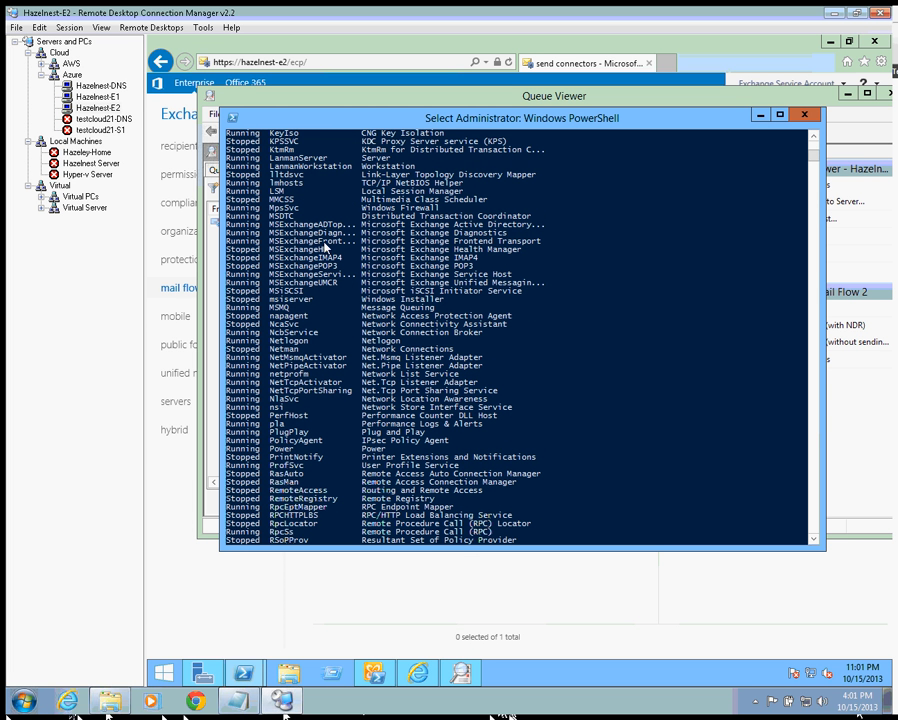
{"action": "left_click_drag", "start_coordinate": [318, 243], "coordinate": [271, 246]}
{"action": "right_click", "coordinate": [272, 247]}
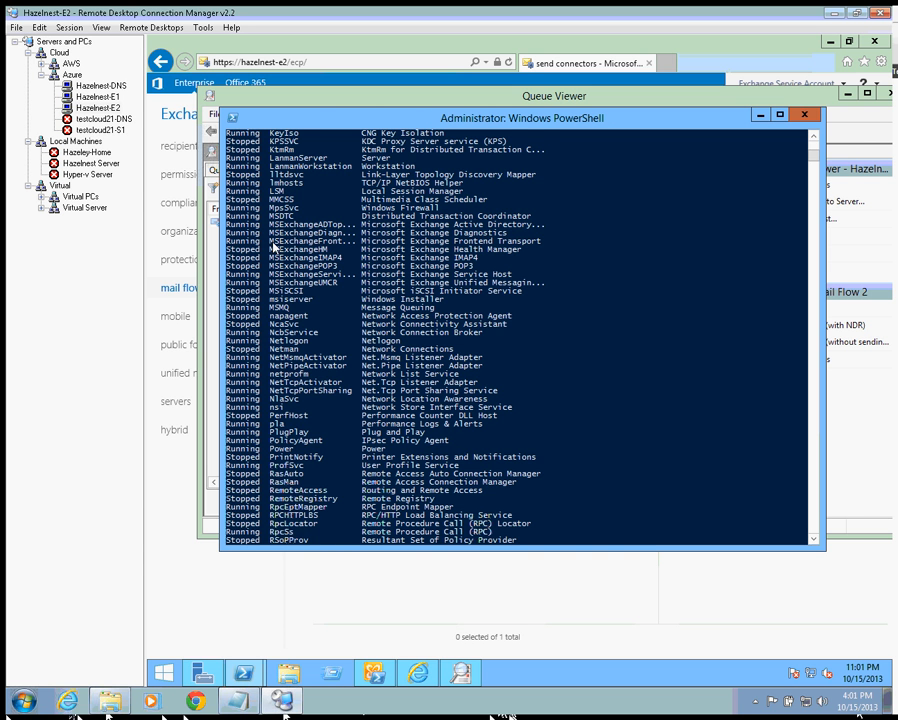
{"action": "type", "text": "cls"}
{"action": "key", "text": "Return"}
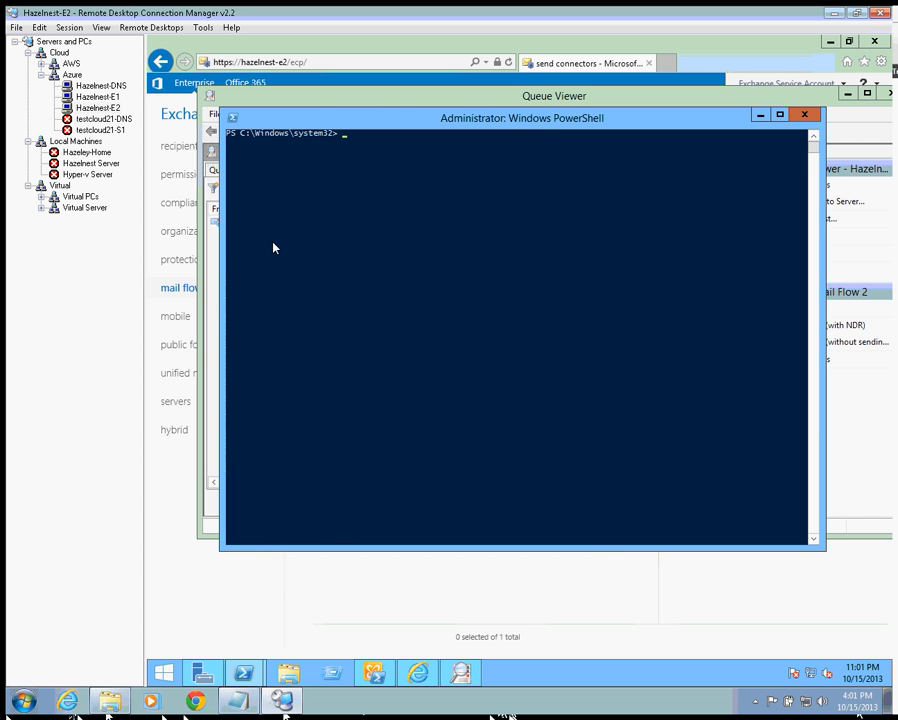
- List the services matching "MSExchangeF*" with Get-Service
{"action": "key", "text": "Up"}
{"action": "key", "text": "Up"}
{"action": "key", "text": "BackSpace"}
{"action": "key", "text": "BackSpace"}
{"action": "key", "text": "BackSpace"}
{"action": "key", "text": "BackSpace"}
{"action": "key", "text": "BackSpace"}
{"action": "key", "text": "BackSpace"}
{"action": "key", "text": "BackSpace"}
{"action": "key", "text": "BackSpace"}
{"action": "key", "text": "BackSpace"}
{"action": "key", "text": "BackSpace"}
{"action": "key", "text": "BackSpace"}
{"action": "type", "text": "*AV"}
{"action": "key", "text": "BackSpace"}
{"action": "key", "text": "BackSpace"}
{"action": "key", "text": "BackSpace"}
{"action": "type", "text": "\"MSExchangeF"}
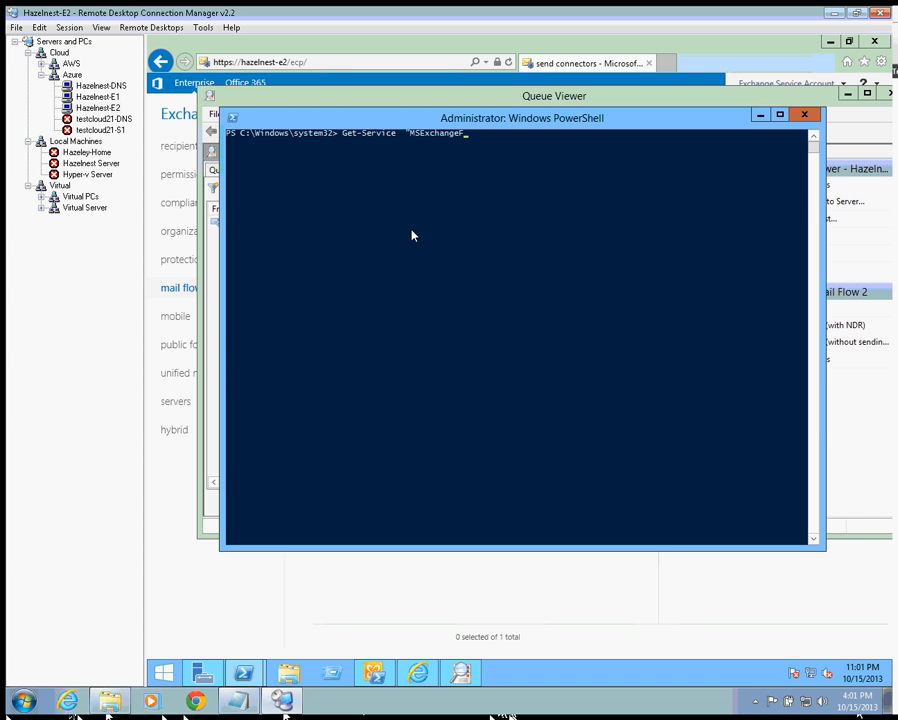
{"action": "type", "text": "*\""}
{"action": "key", "text": "Return"}
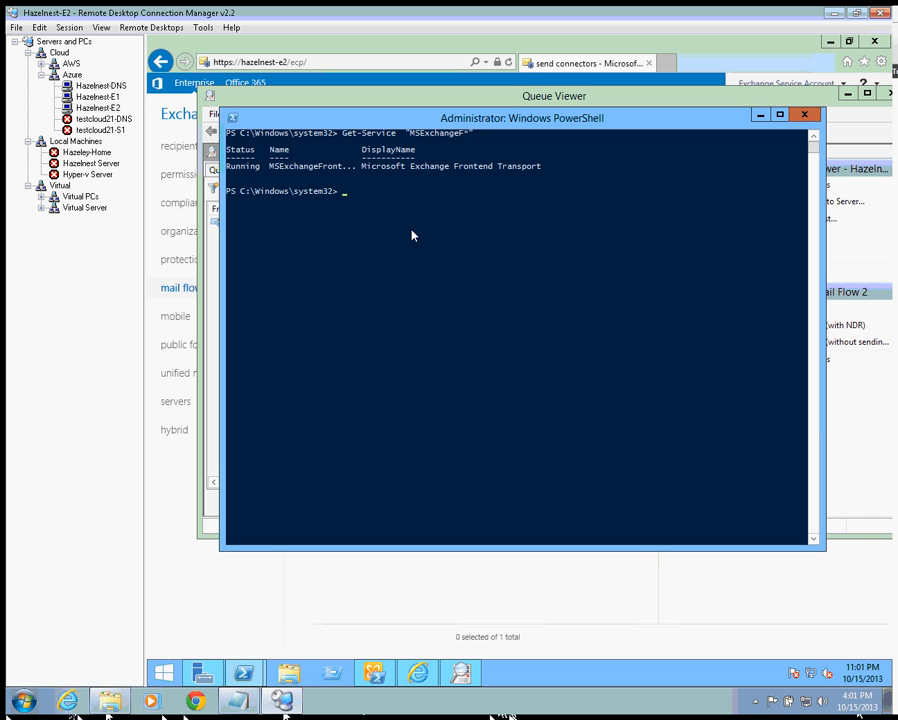
- Pipe the MSExchangeF* service query into Restart-Service
{"action": "key", "text": "Up"}
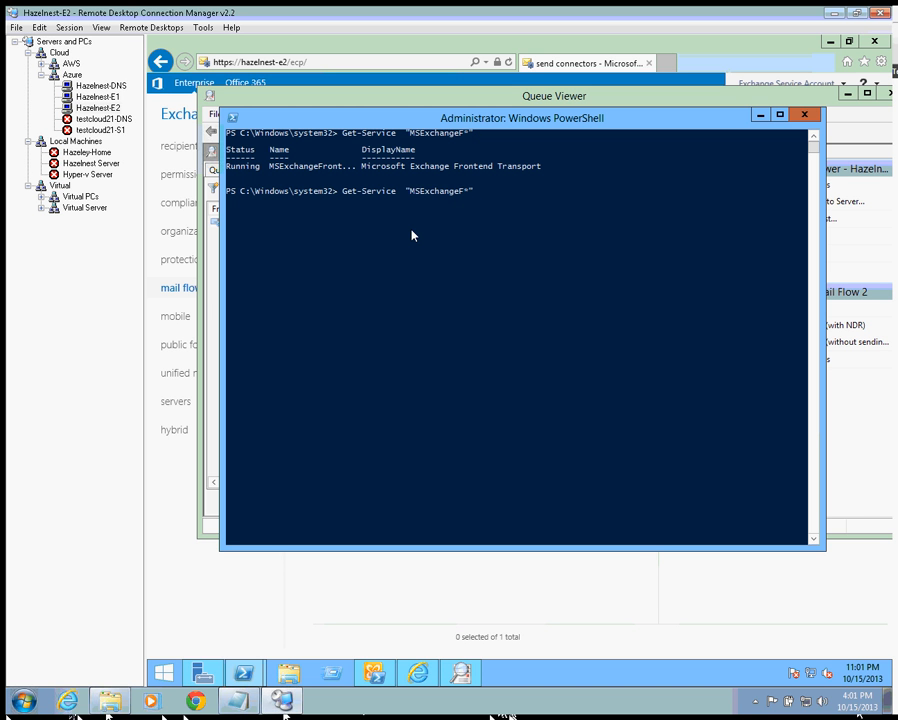
{"action": "type", "text": "| restart-s"}
{"action": "key", "text": "Tab"}
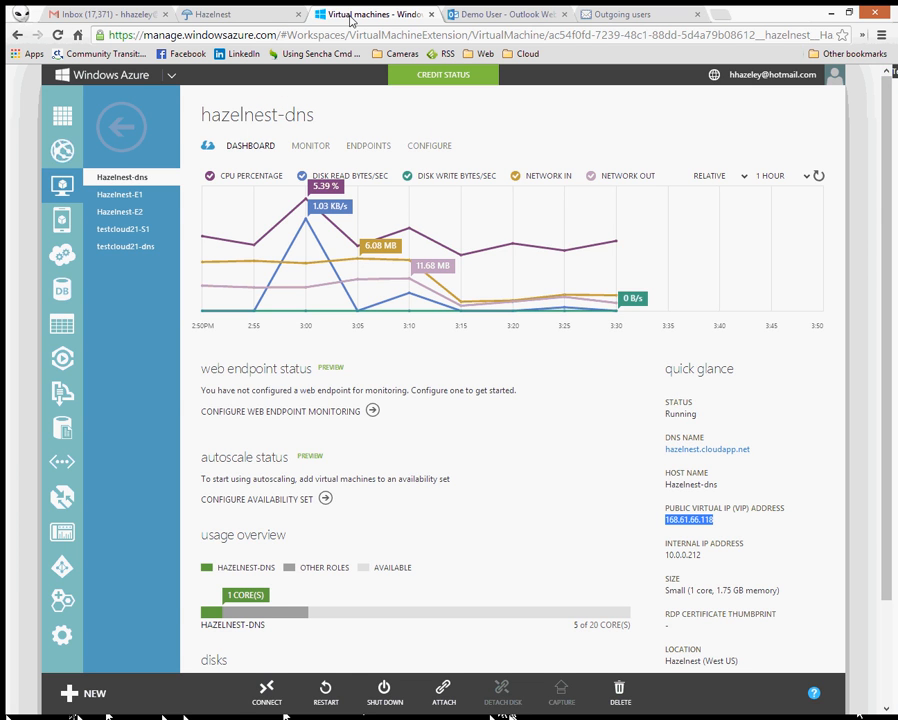
- Cycle through the Gmail, Hazelnest and Outgoing users tabs to reach the Demo User Outlook Web App tab
{"action": "left_click", "coordinate": [91, 16]}
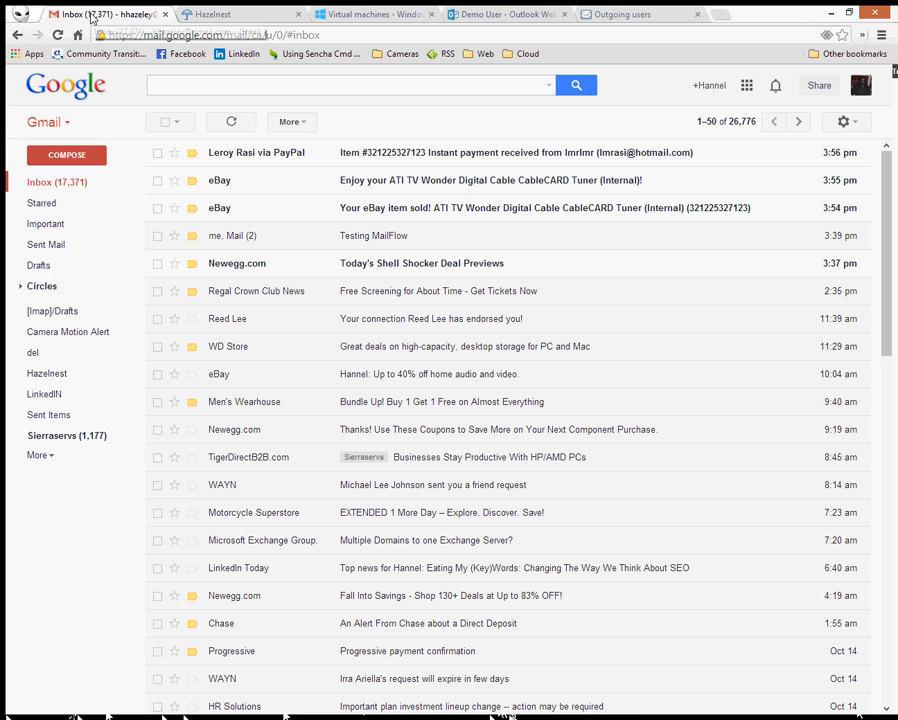
{"action": "left_click", "coordinate": [215, 14]}
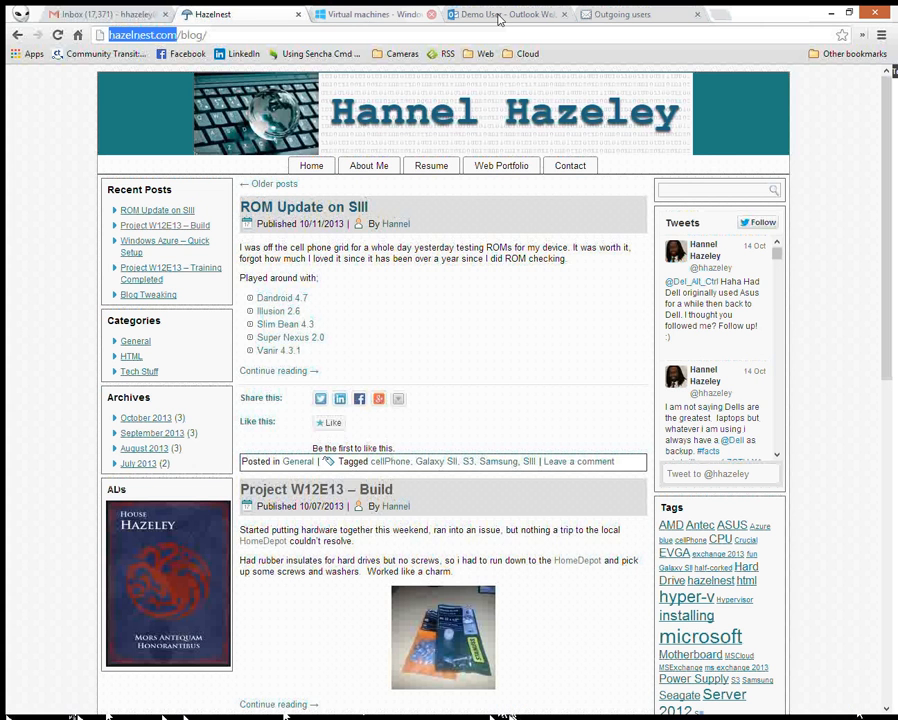
{"action": "left_click", "coordinate": [623, 14]}
{"action": "left_click", "coordinate": [498, 21]}
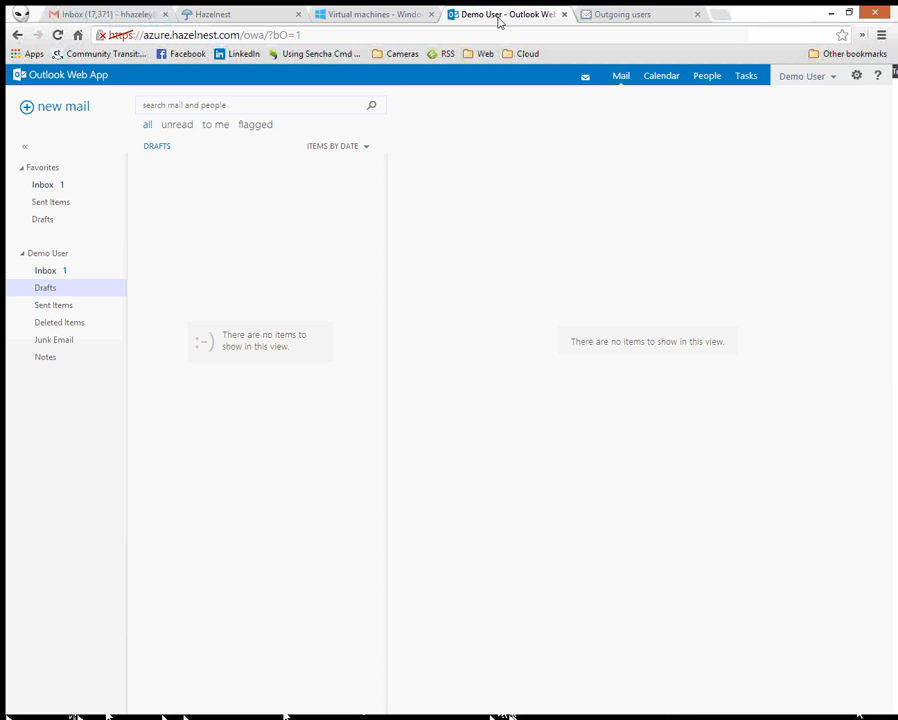
- Open the Test Mail Flow 2 bounce in the Inbox and select the rejecting server mxsrv2.spamgateway.comodo.com
{"action": "left_click", "coordinate": [66, 270]}
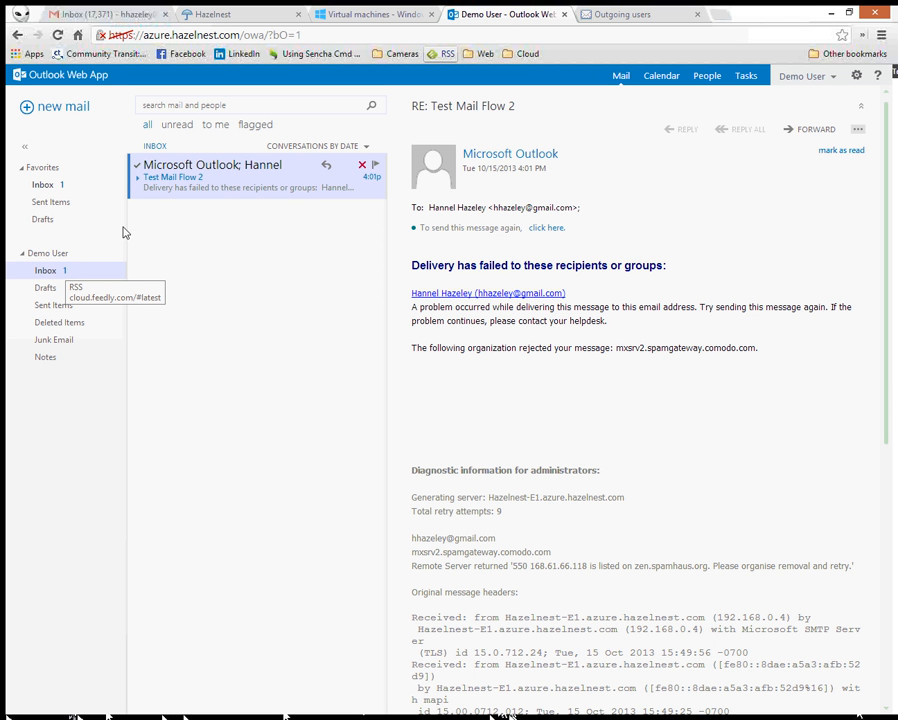
{"action": "triple_click", "coordinate": [676, 348]}
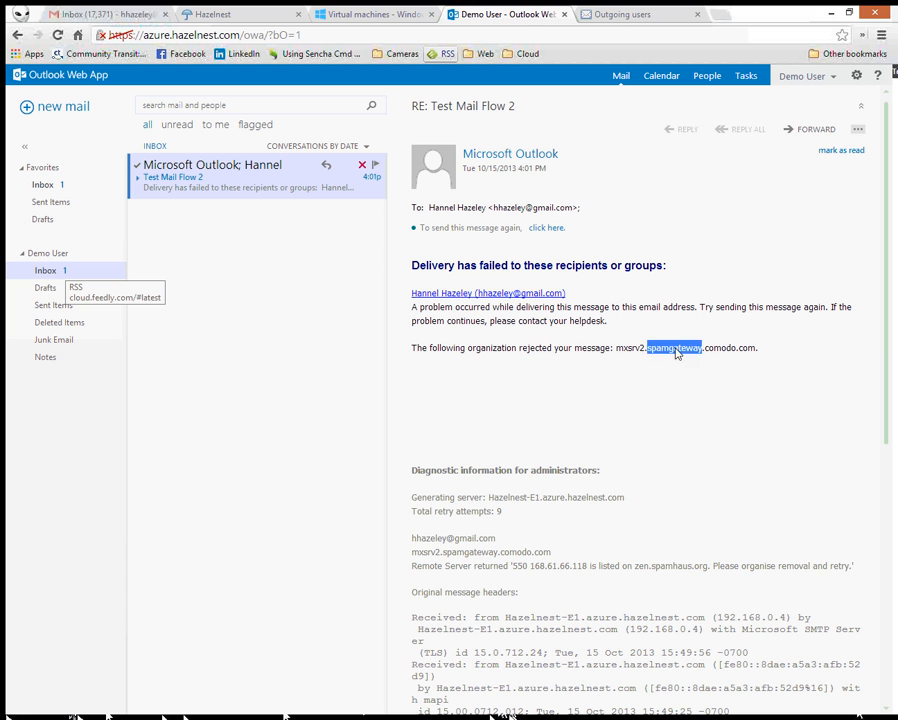
{"action": "double_click", "coordinate": [474, 553]}
{"action": "triple_click", "coordinate": [476, 555]}
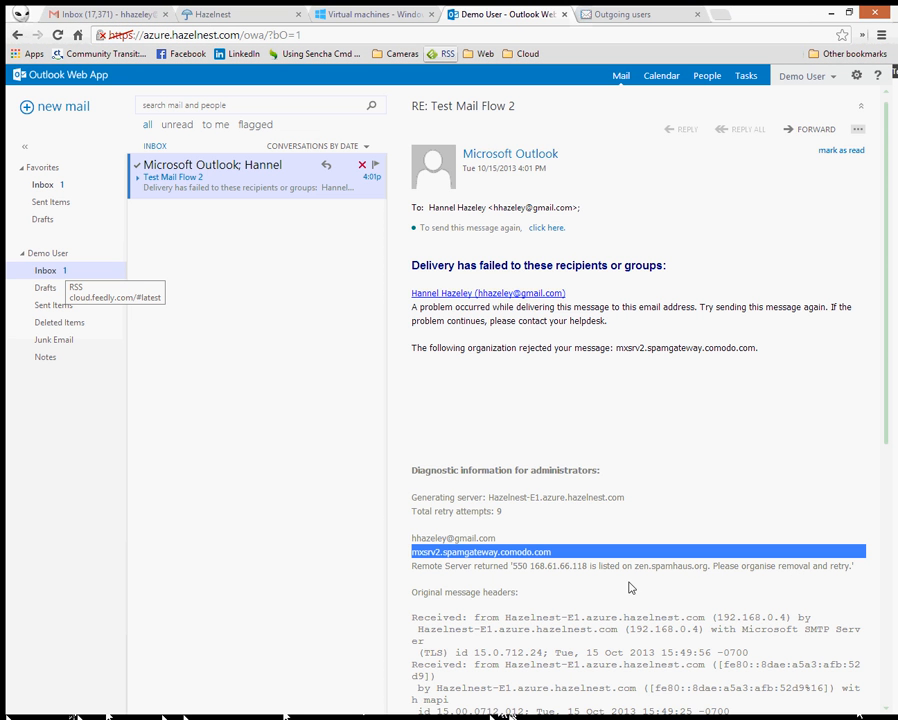
{"action": "left_click", "coordinate": [633, 577]}
{"action": "scroll", "coordinate": [633, 577], "scroll_direction": "down", "scroll_amount": 3}
{"action": "scroll", "coordinate": [633, 577], "scroll_direction": "up", "scroll_amount": 3}
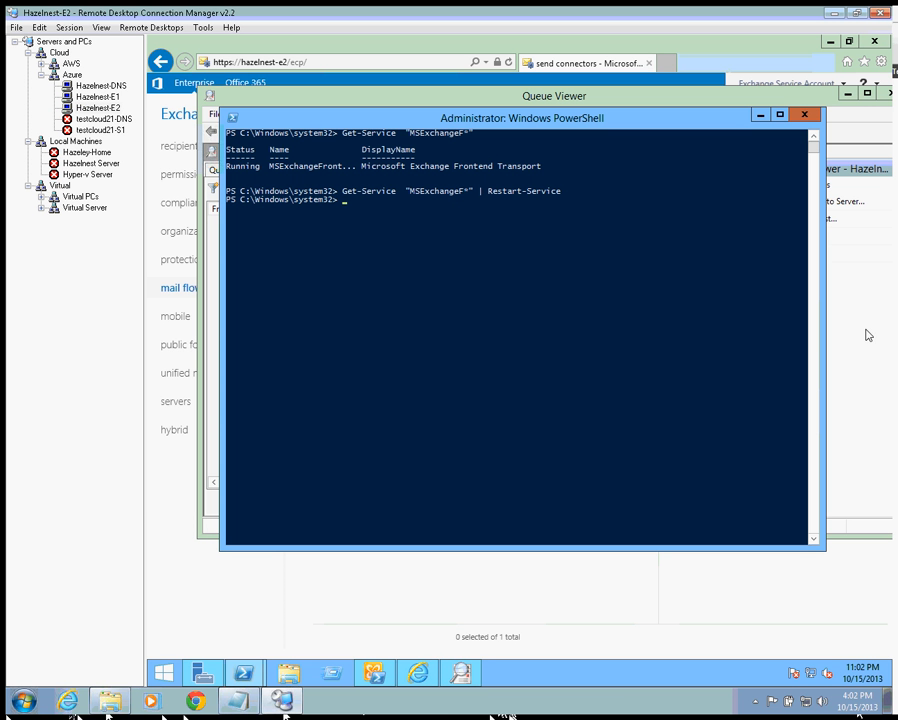
- Bring Queue Viewer forward and refresh both its messages list and its Queues tab
{"action": "left_click", "coordinate": [461, 672]}
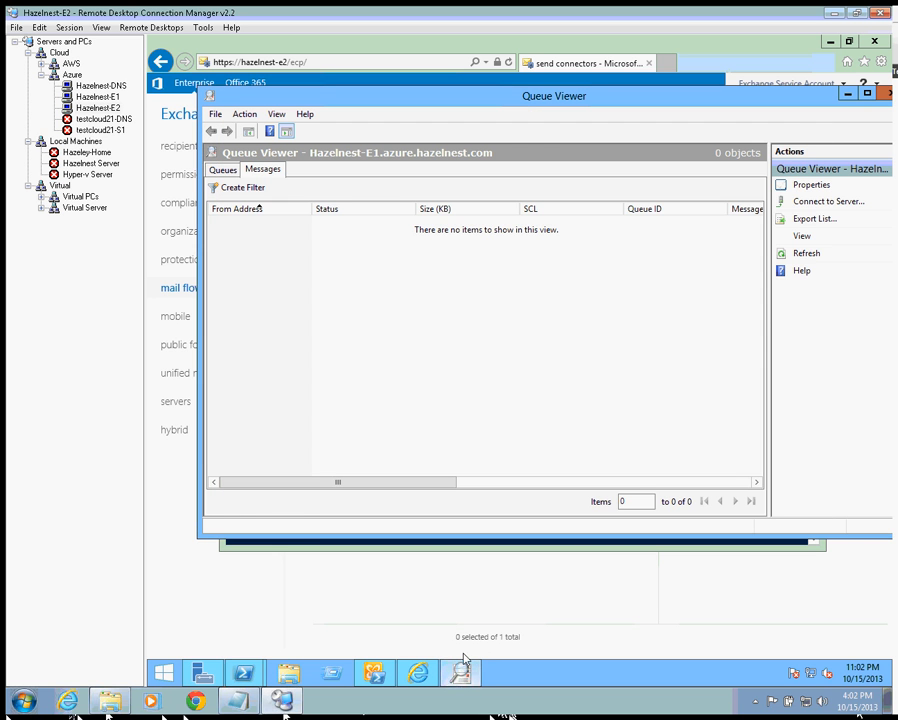
{"action": "left_click", "coordinate": [807, 256]}
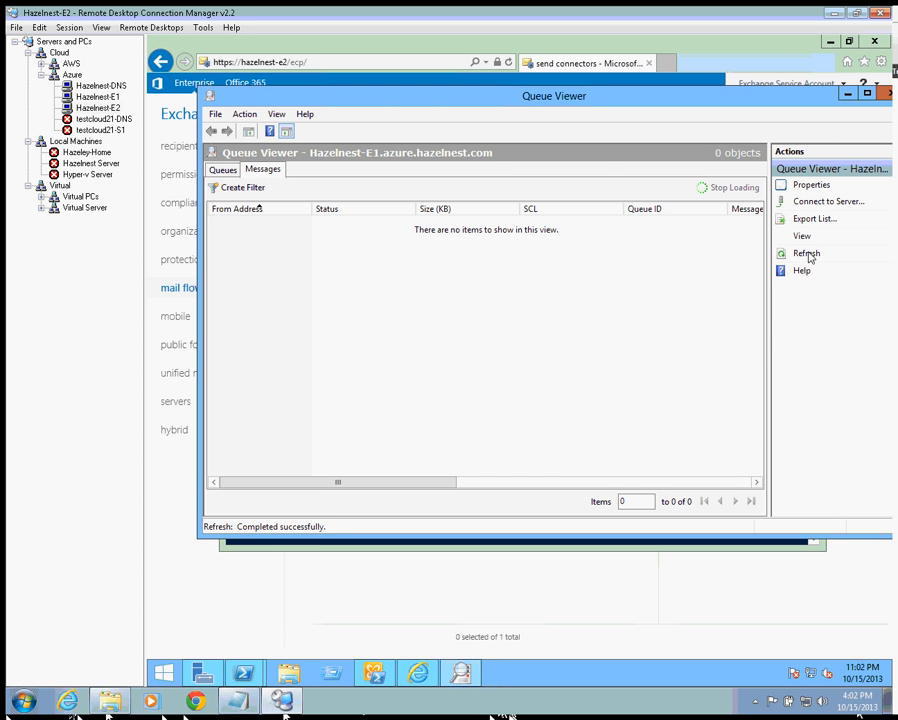
{"action": "left_click", "coordinate": [223, 171]}
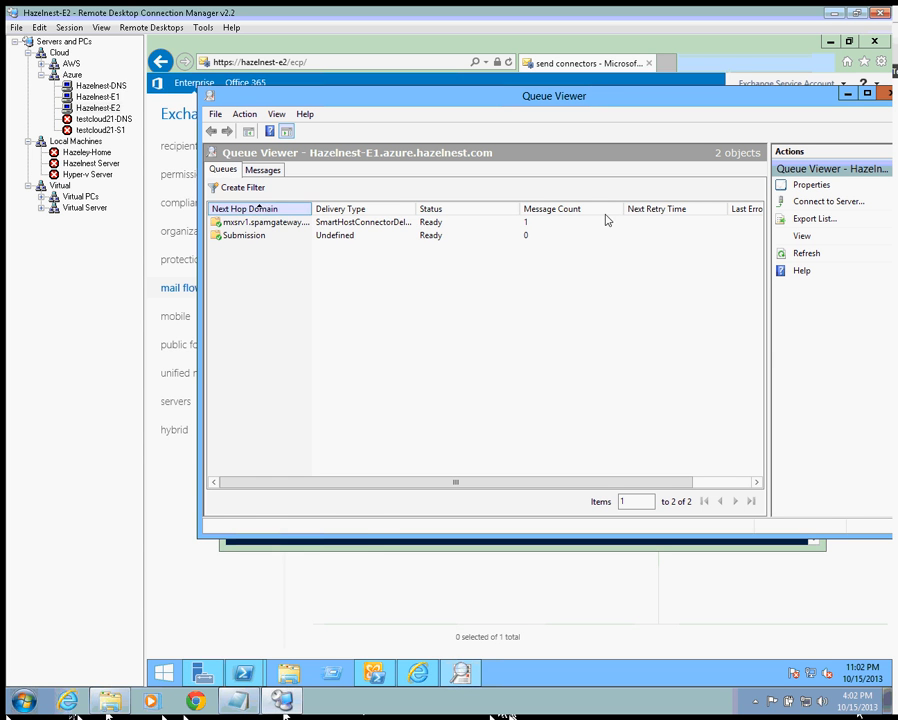
{"action": "left_click", "coordinate": [800, 256]}
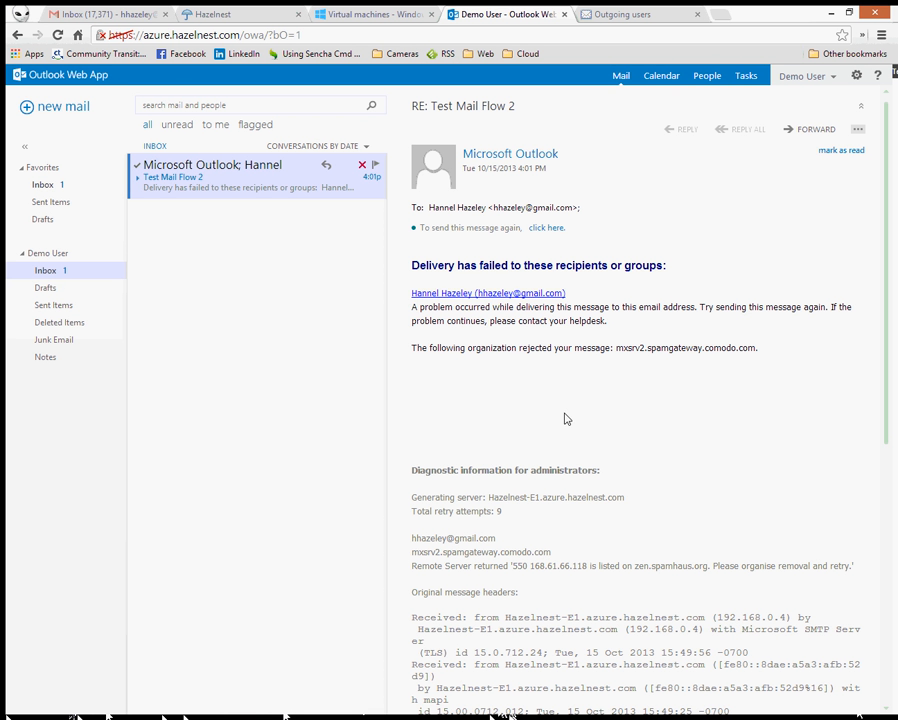
{"action": "scroll", "coordinate": [565, 419], "scroll_direction": "down", "scroll_amount": 1}
{"action": "scroll", "coordinate": [565, 419], "scroll_direction": "down", "scroll_amount": 5}
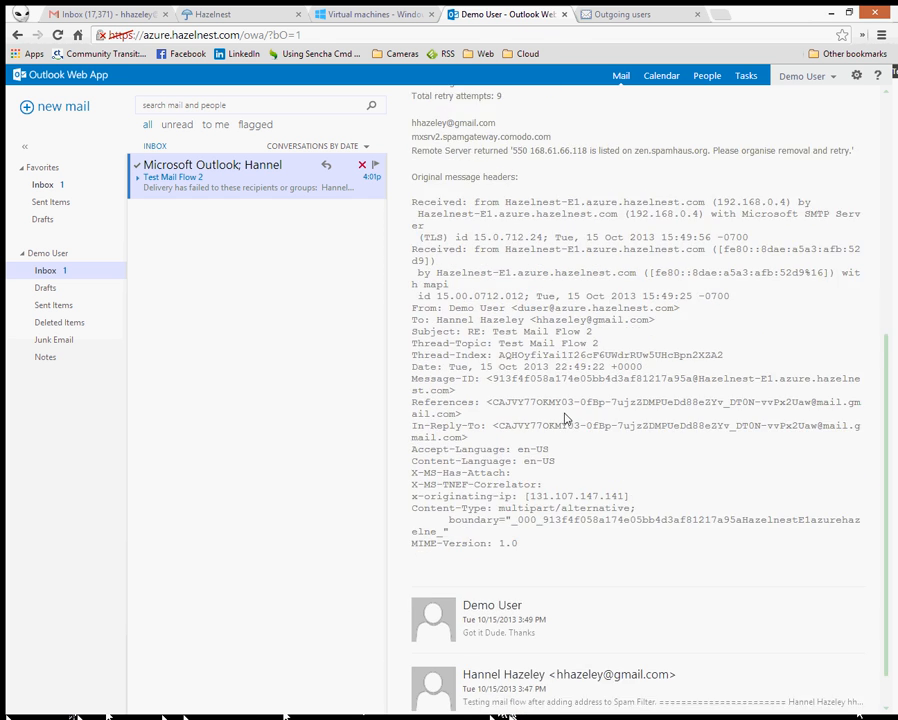
{"action": "scroll", "coordinate": [565, 419], "scroll_direction": "up", "scroll_amount": 6}
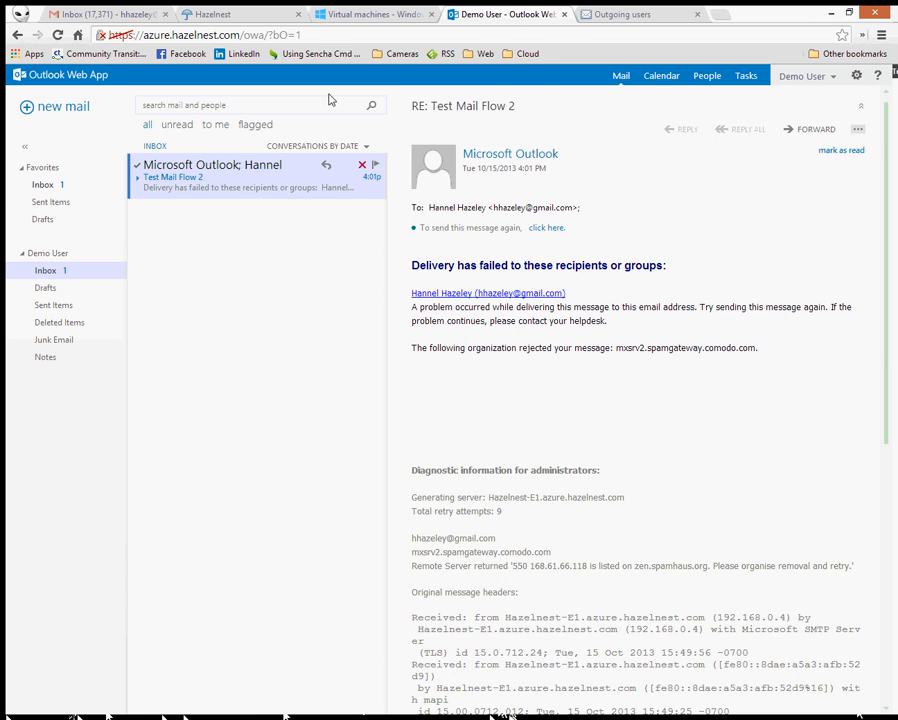
{"action": "left_click", "coordinate": [88, 13]}
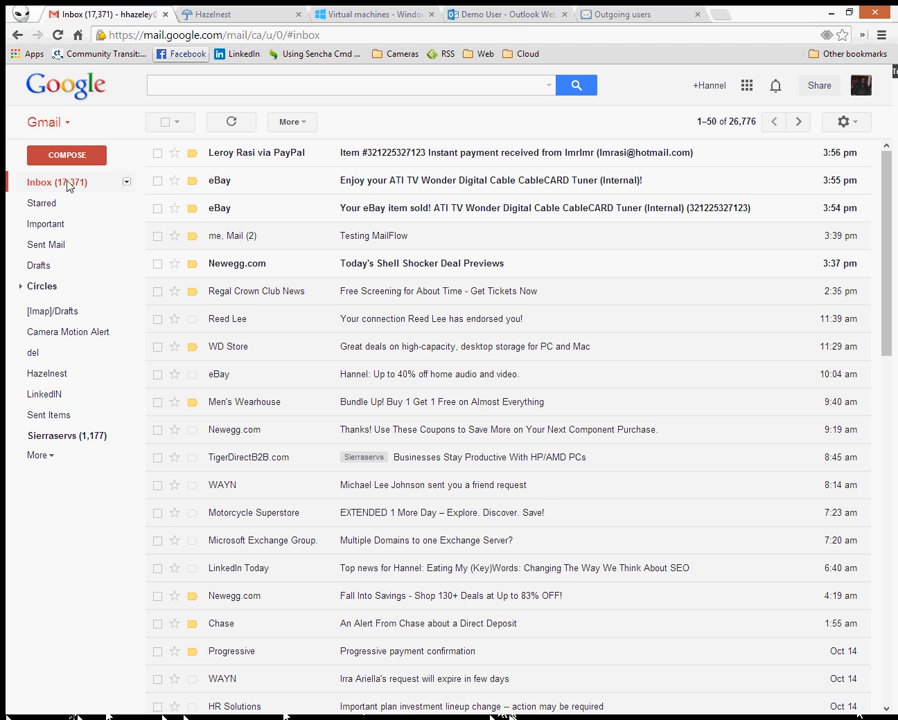
{"action": "left_click", "coordinate": [232, 122]}
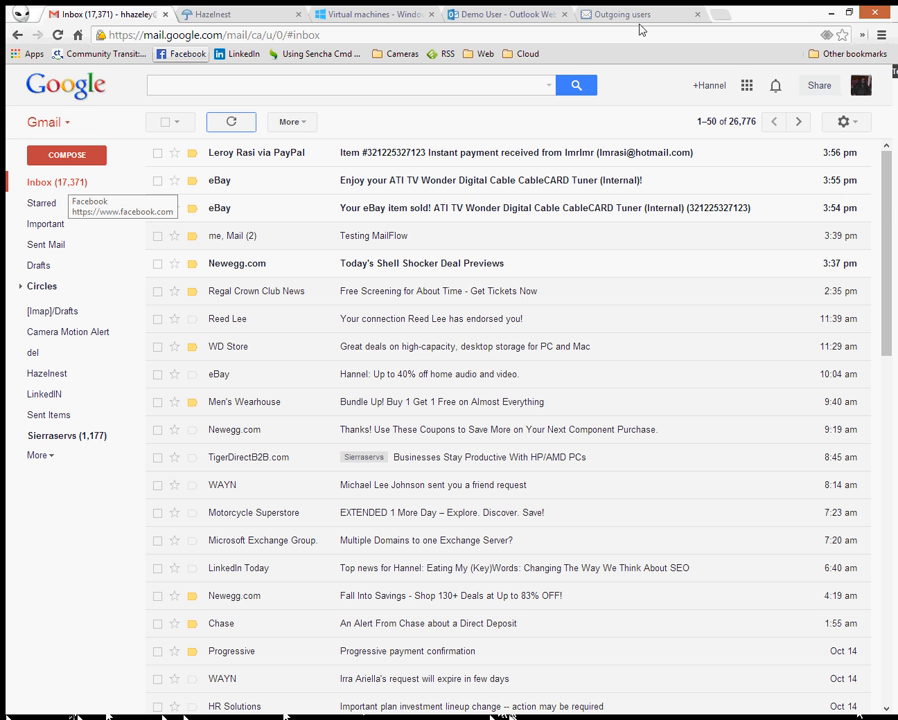
{"action": "left_click", "coordinate": [210, 14]}
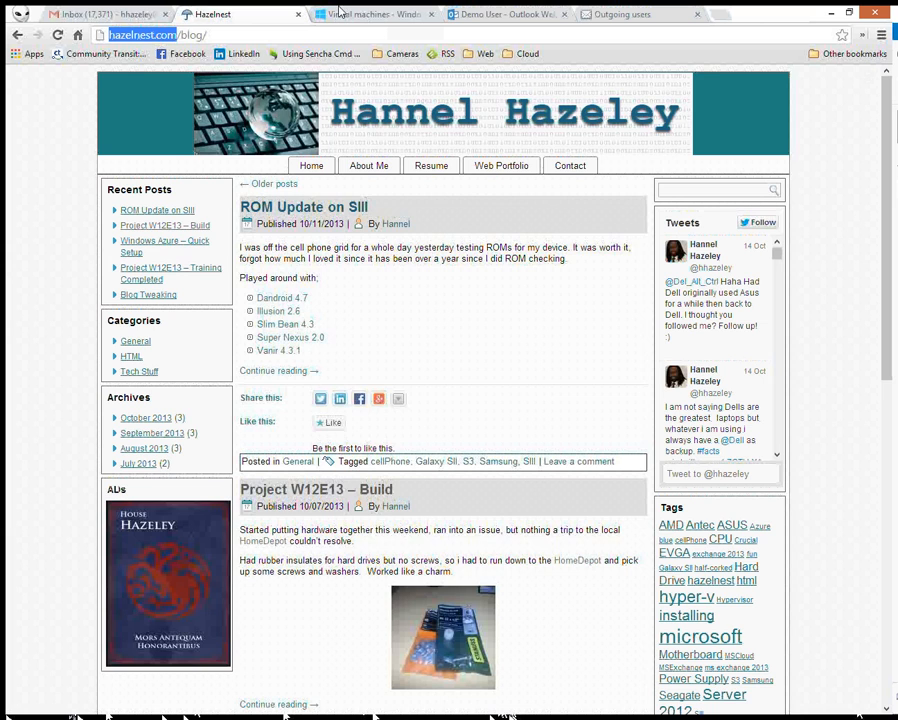
{"action": "left_click", "coordinate": [474, 10]}
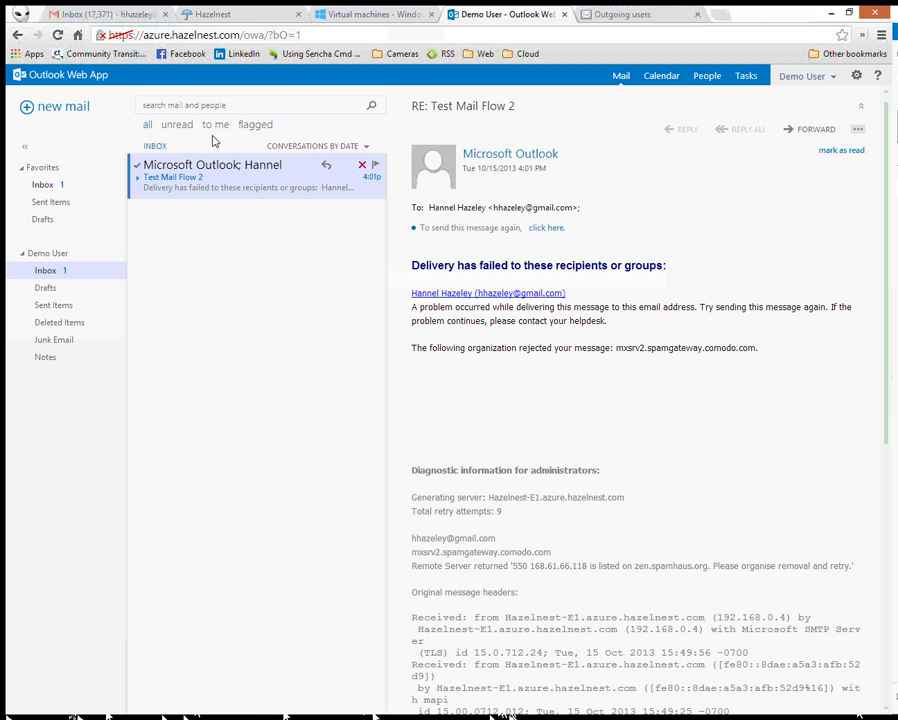
- Address a new message to the Gmail account with the subject 'Test 3'
{"action": "left_click", "coordinate": [68, 108]}
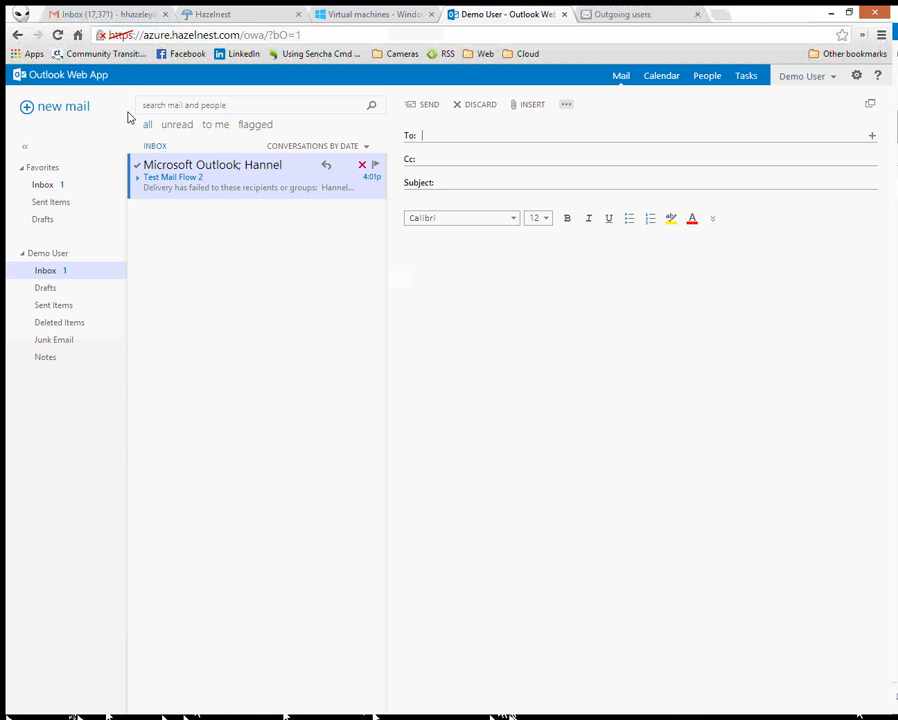
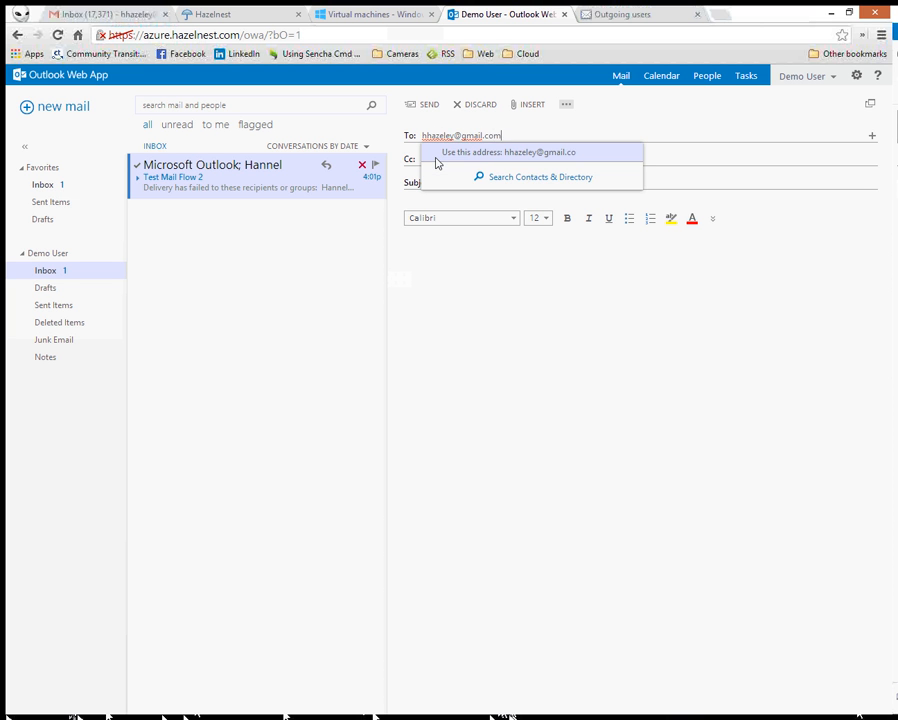
{"action": "left_click", "coordinate": [436, 158]}
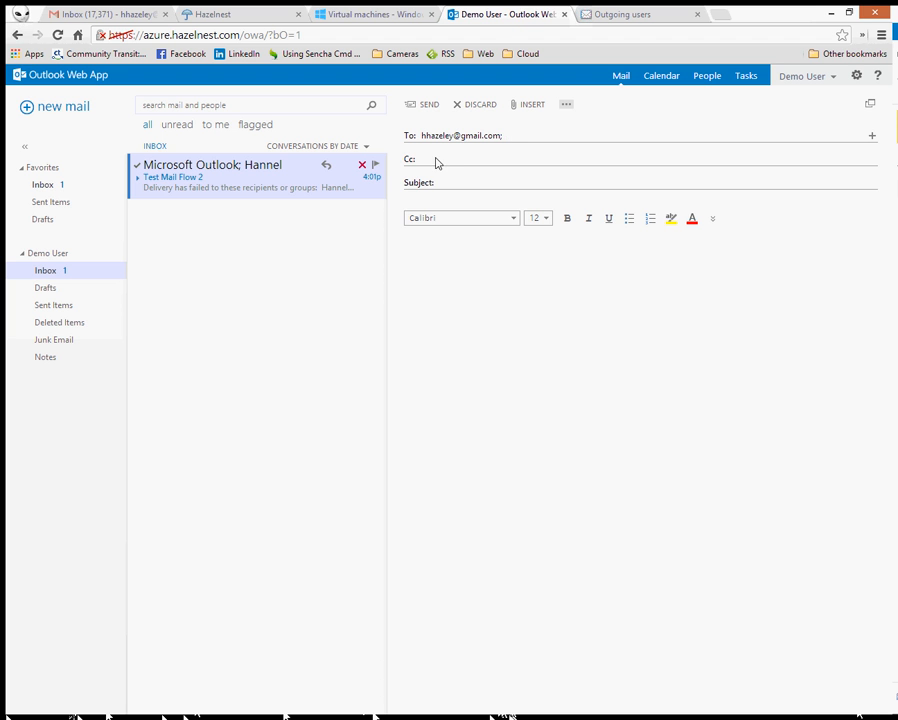
{"action": "left_click", "coordinate": [487, 183]}
{"action": "type", "text": "Test 3"}
{"action": "key", "text": "Tab"}
- Write the body 'Test after changing send connector'
{"action": "type", "text": "Test "}
{"action": "type", "text": "after "}
{"action": "type", "text": "fixing"}
{"action": "key", "text": "BackSpace"}
{"action": "key", "text": "BackSpace"}
{"action": "key", "text": "BackSpace"}
{"action": "key", "text": "BackSpace"}
{"action": "key", "text": "BackSpace"}
{"action": "key", "text": "BackSpace"}
{"action": "type", "text": "change"}
{"action": "key", "text": "BackSpace"}
{"action": "type", "text": "ing send "}
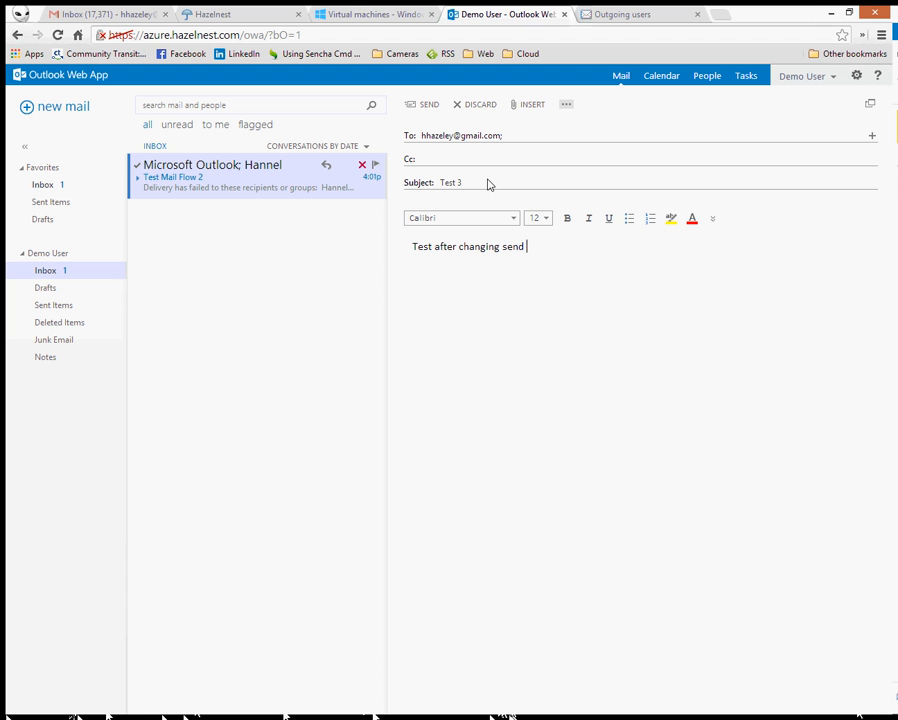
{"action": "type", "text": "connector"}
{"action": "key", "text": "Return"}
- Send the message, reload the mailbox and check that Drafts is empty
{"action": "left_click", "coordinate": [426, 106]}
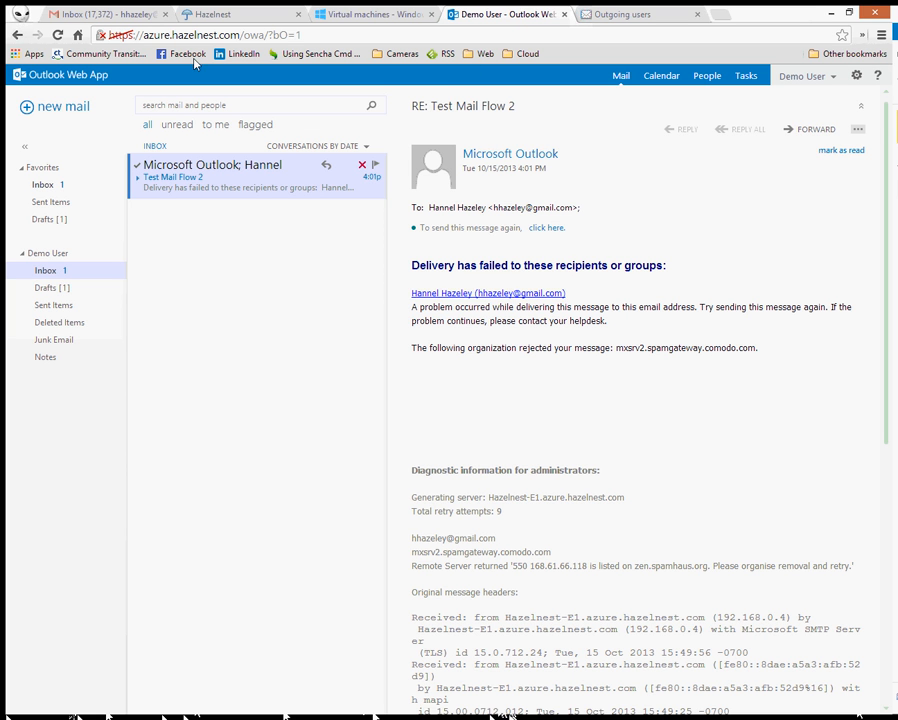
{"action": "left_click", "coordinate": [58, 35]}
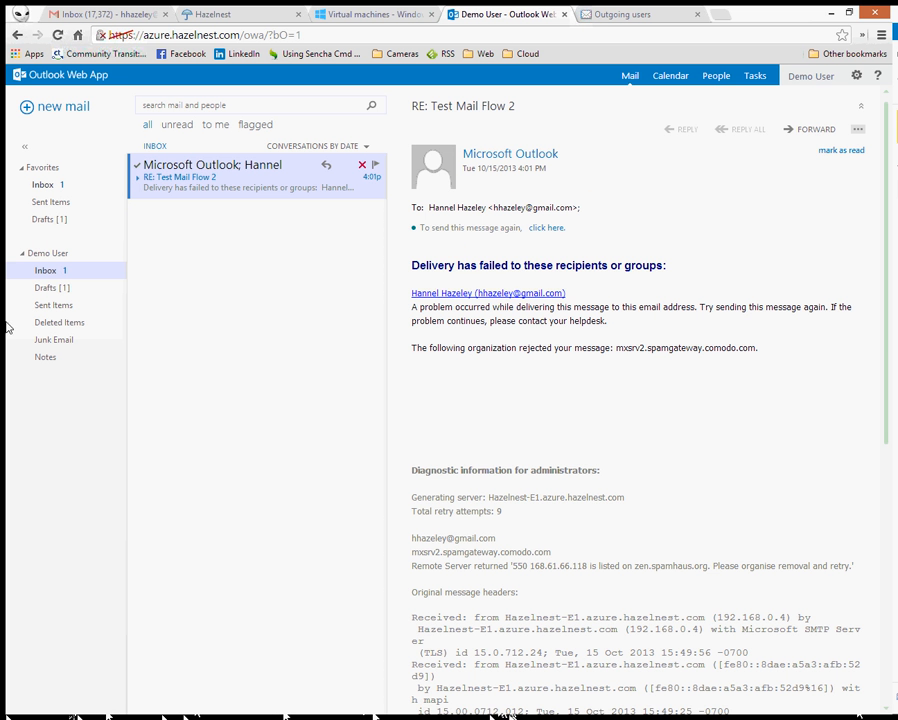
{"action": "left_click", "coordinate": [48, 289]}
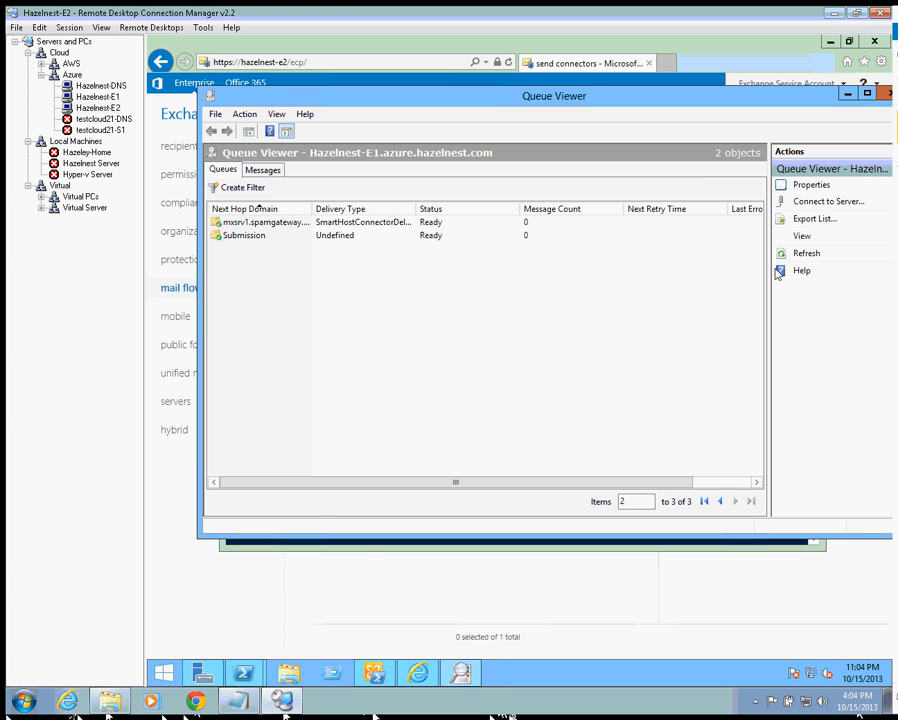
- Refresh Queue Viewer until the smart-host queue reaches 0, then confirm the Messages list is empty
{"action": "left_click", "coordinate": [808, 255]}
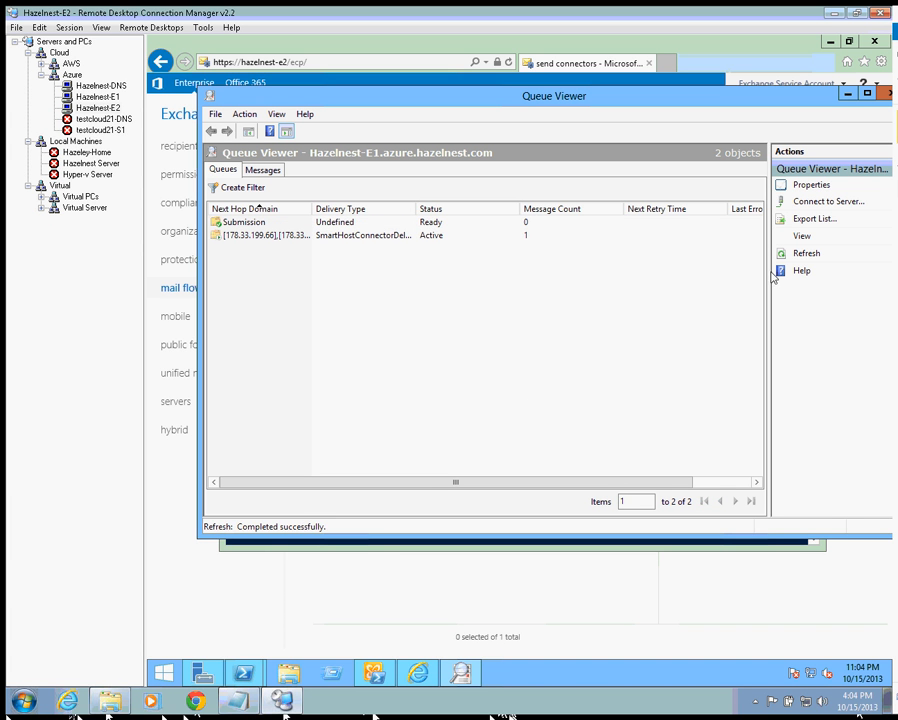
{"action": "left_click_drag", "start_coordinate": [431, 484], "coordinate": [315, 481]}
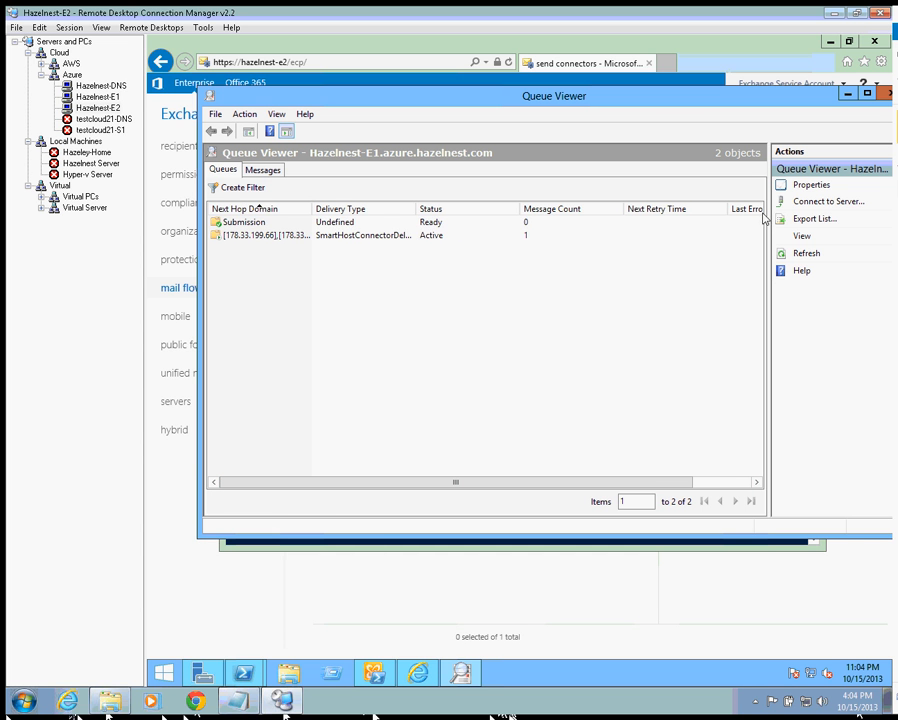
{"action": "left_click", "coordinate": [812, 254]}
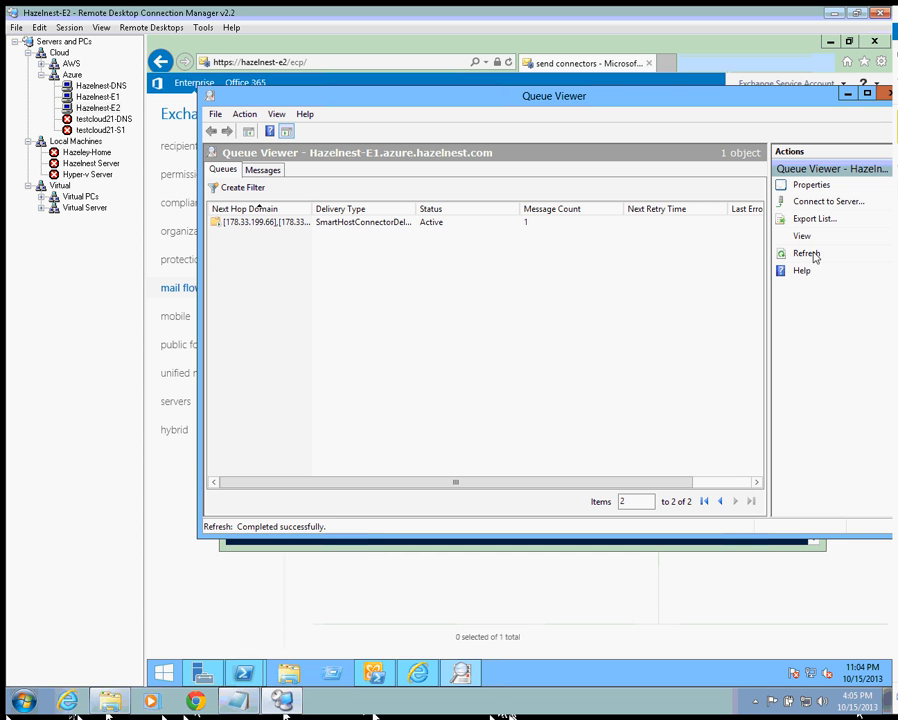
{"action": "left_click", "coordinate": [812, 254]}
{"action": "left_click", "coordinate": [812, 254]}
{"action": "left_click", "coordinate": [262, 170]}
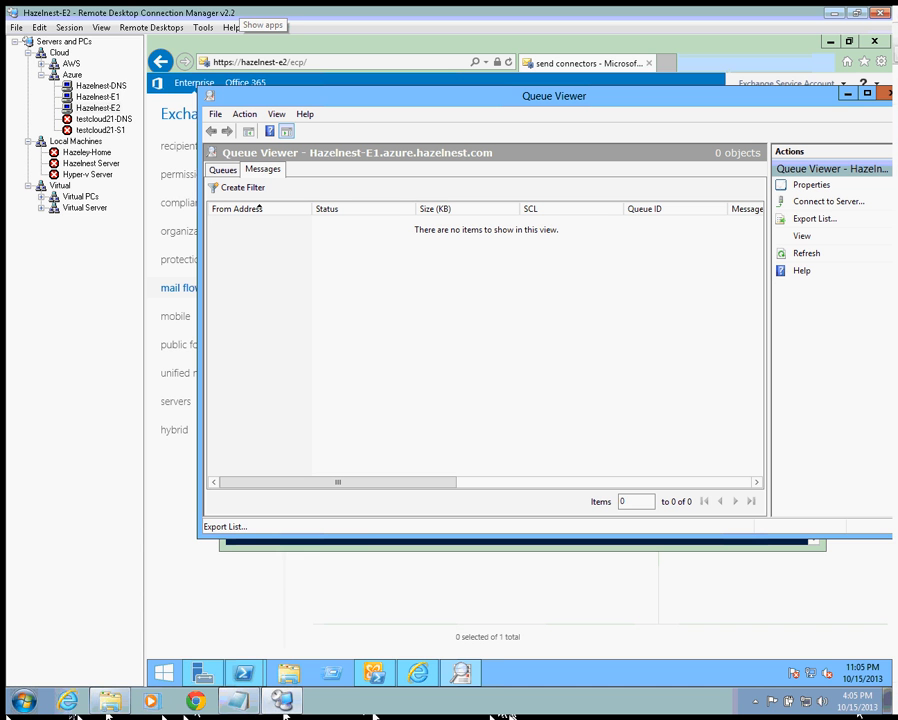
{"action": "key", "text": "F5"}
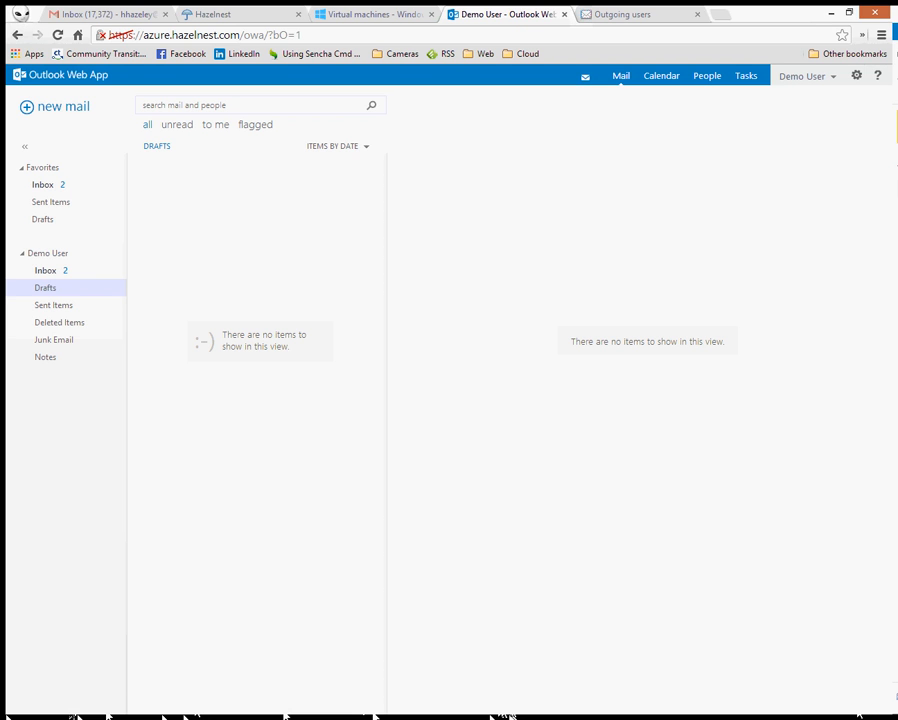
- Check Gmail for the test message, then open the Test 3 bounce in the Outlook Inbox
{"action": "left_click", "coordinate": [64, 13]}
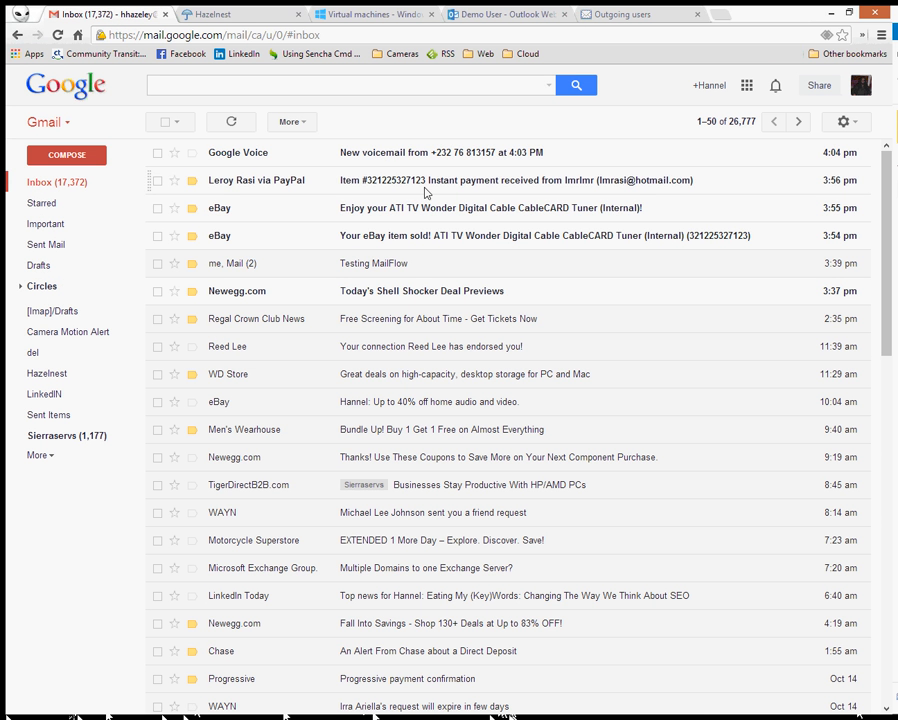
{"action": "left_click", "coordinate": [231, 122]}
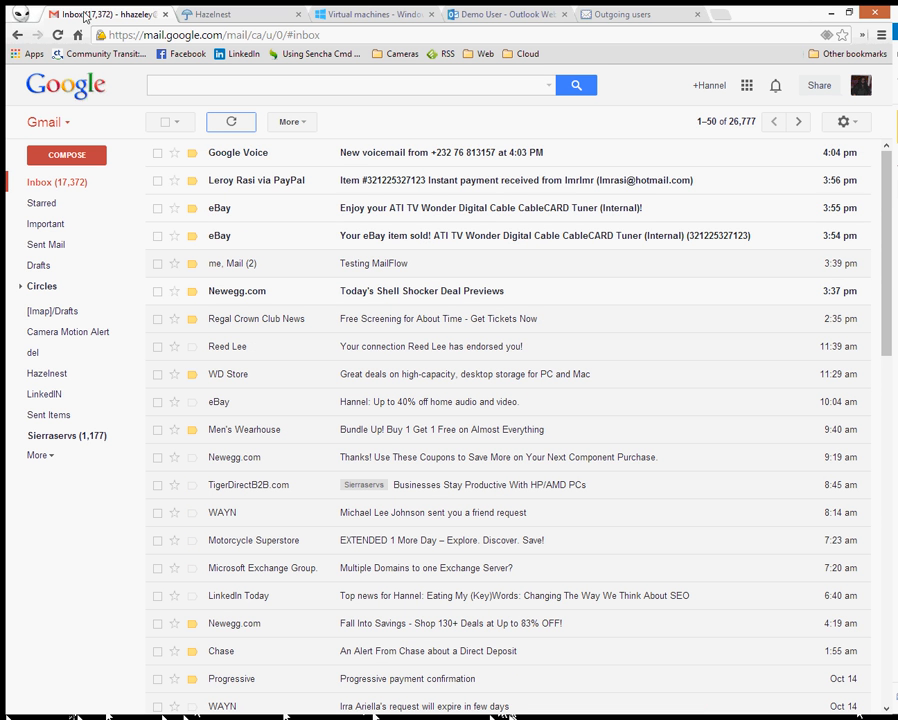
{"action": "left_click", "coordinate": [265, 17]}
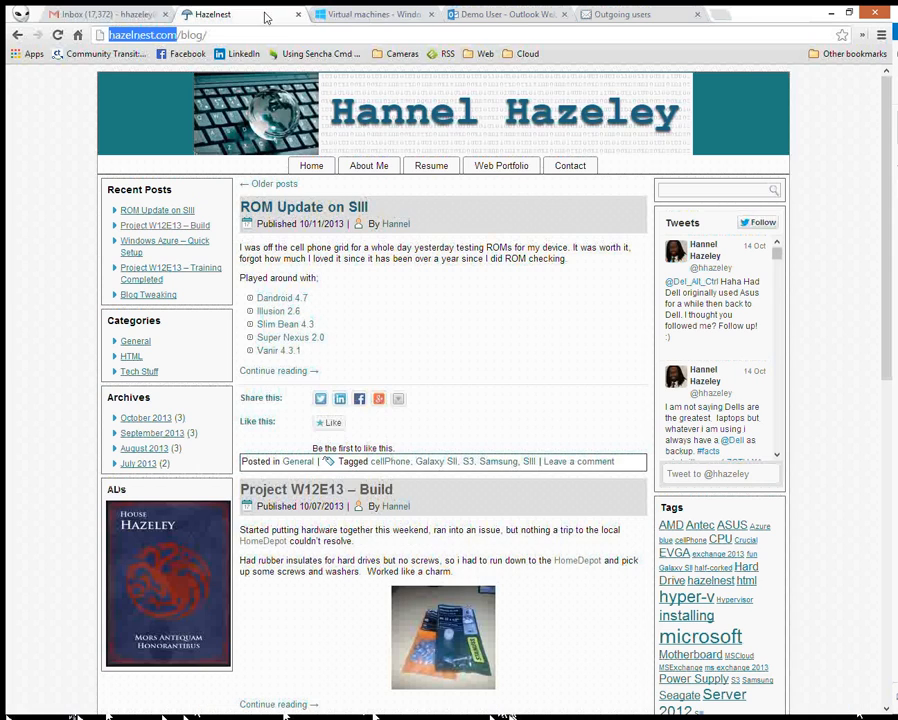
{"action": "left_click", "coordinate": [510, 14]}
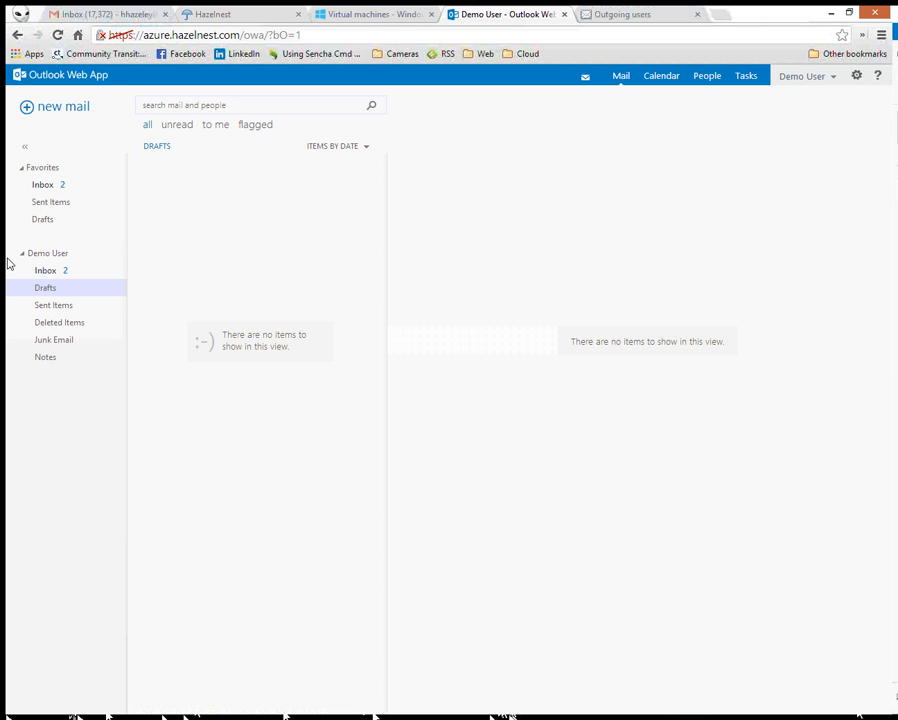
{"action": "left_click", "coordinate": [66, 271]}
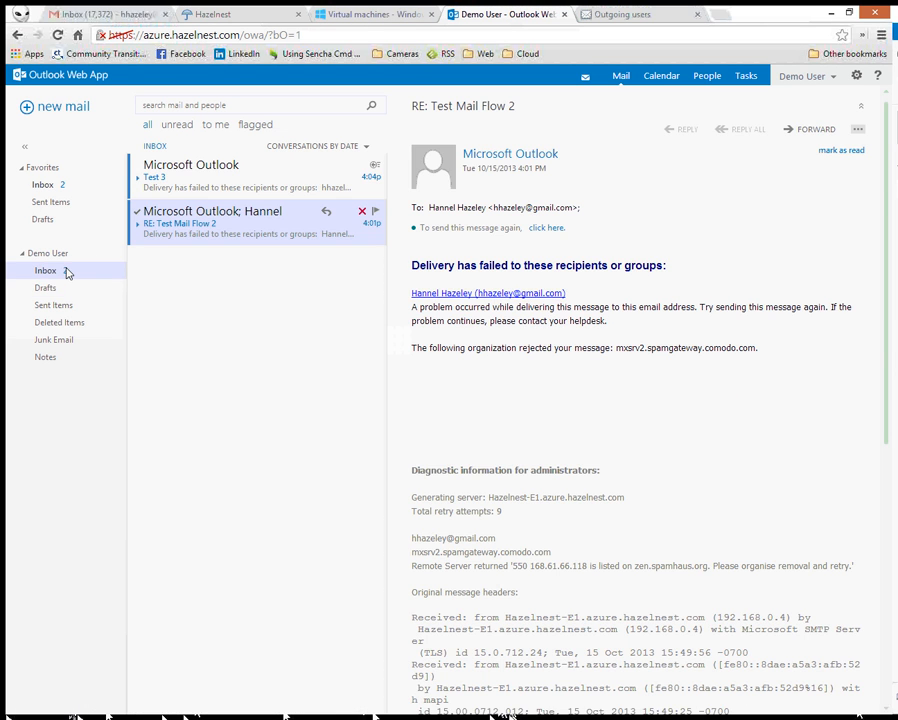
{"action": "left_click", "coordinate": [244, 184]}
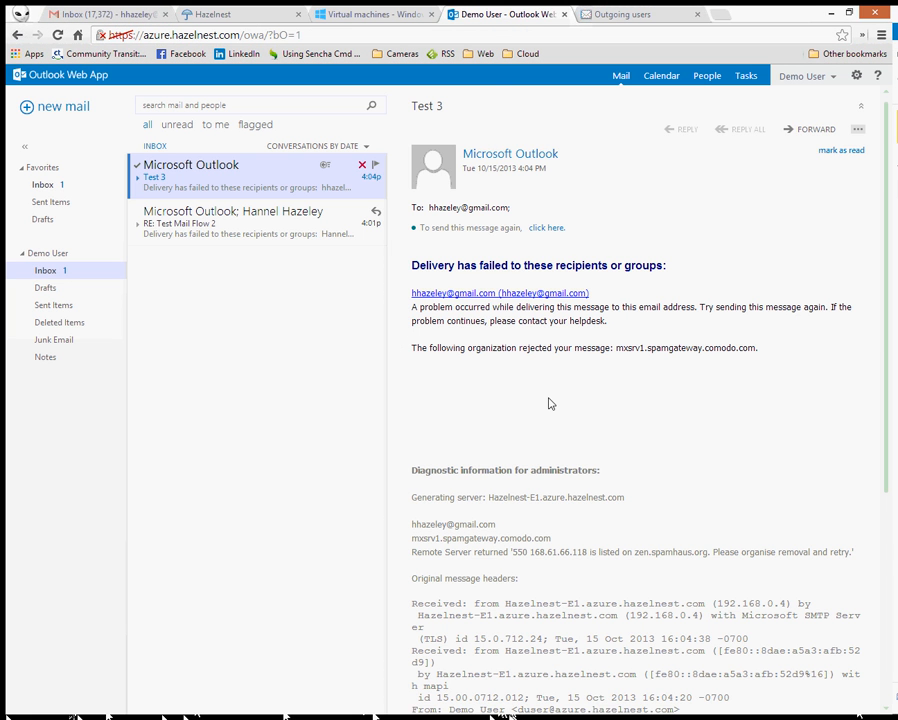
- Compare the rejection diagnostics of the Test 3 and RE: Test Mail Flow 2 bounces
{"action": "scroll", "coordinate": [549, 403], "scroll_direction": "down", "scroll_amount": 1}
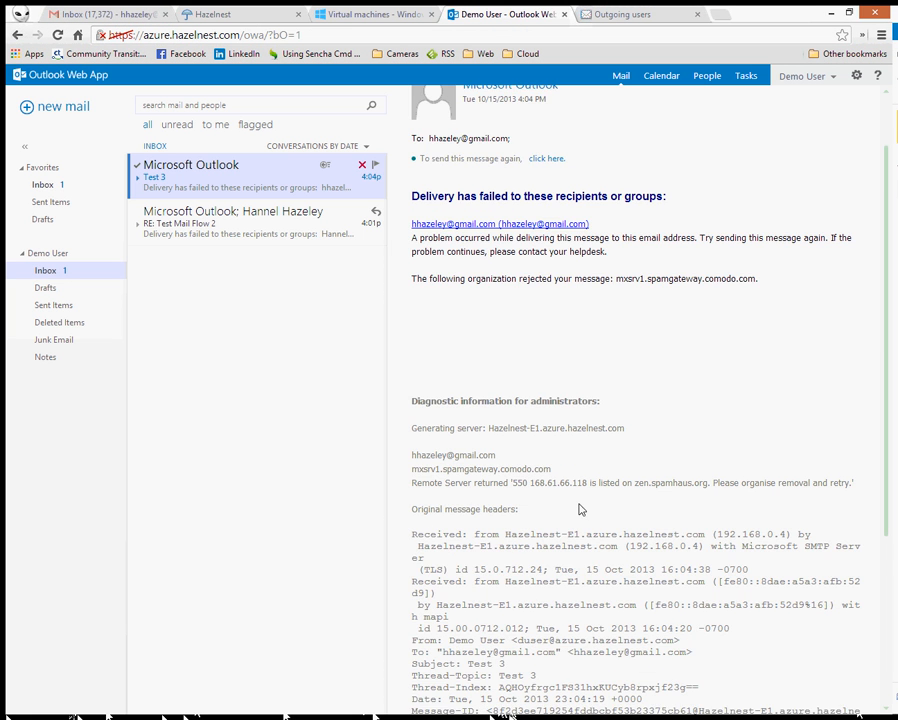
{"action": "left_click_drag", "start_coordinate": [421, 488], "coordinate": [534, 484]}
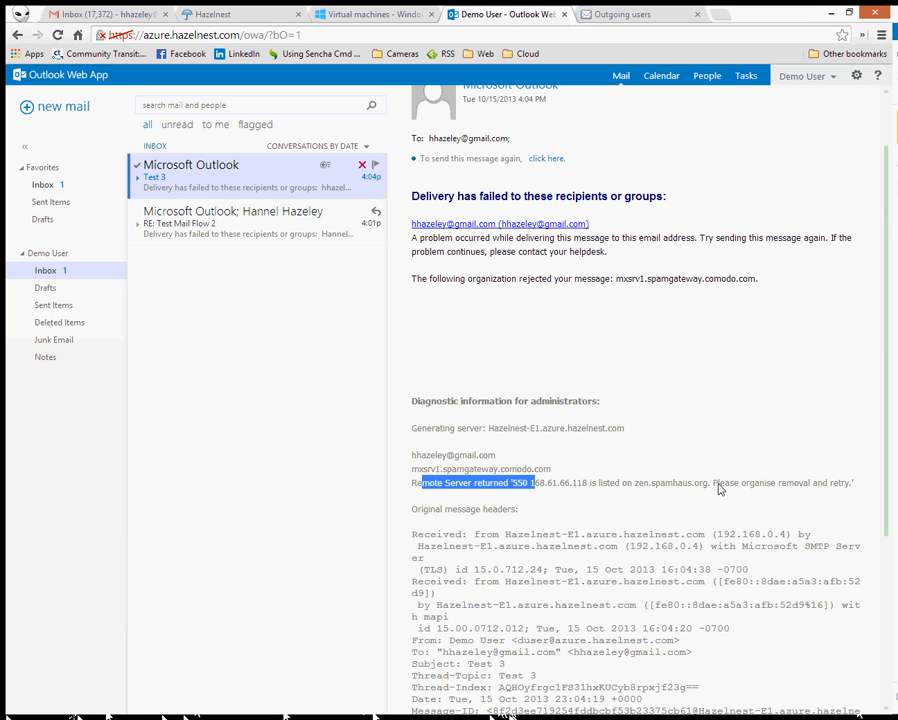
{"action": "left_click", "coordinate": [655, 490]}
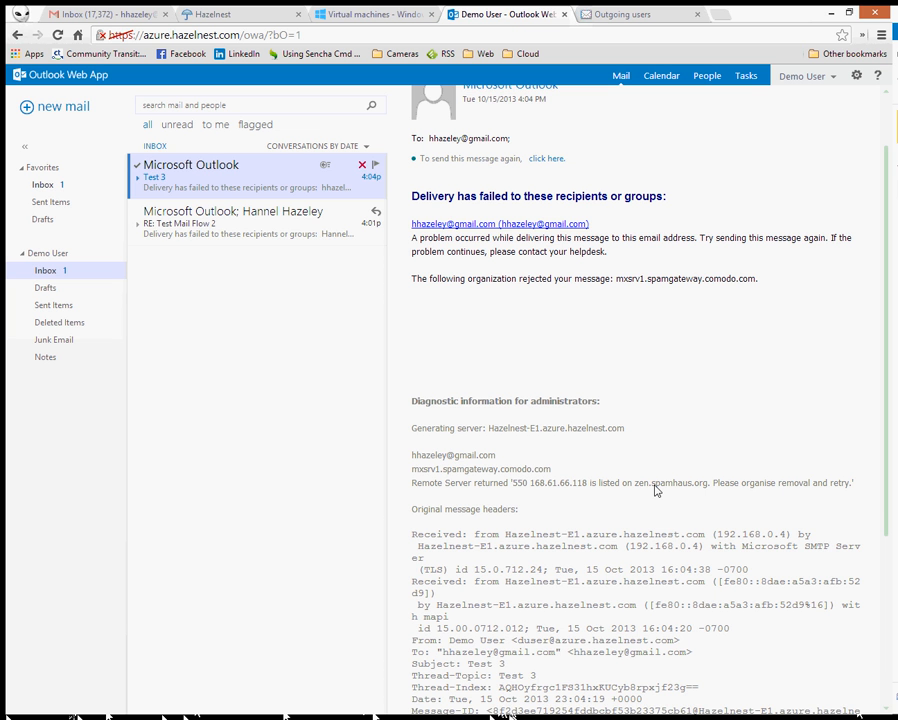
{"action": "left_click", "coordinate": [192, 232]}
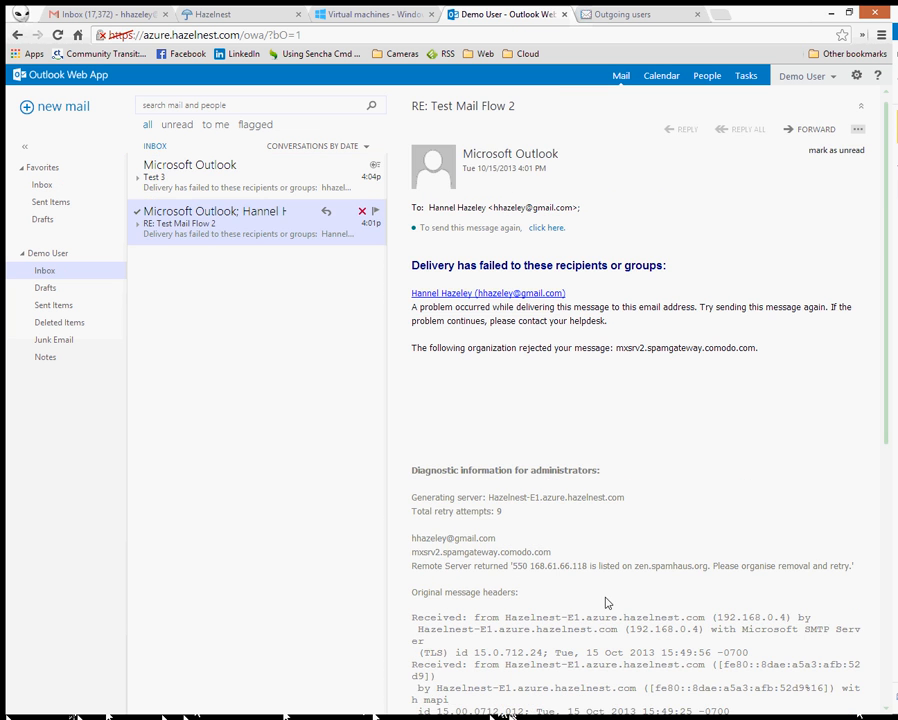
{"action": "left_click_drag", "start_coordinate": [627, 567], "coordinate": [147, 228]}
{"action": "left_click", "coordinate": [137, 225]}
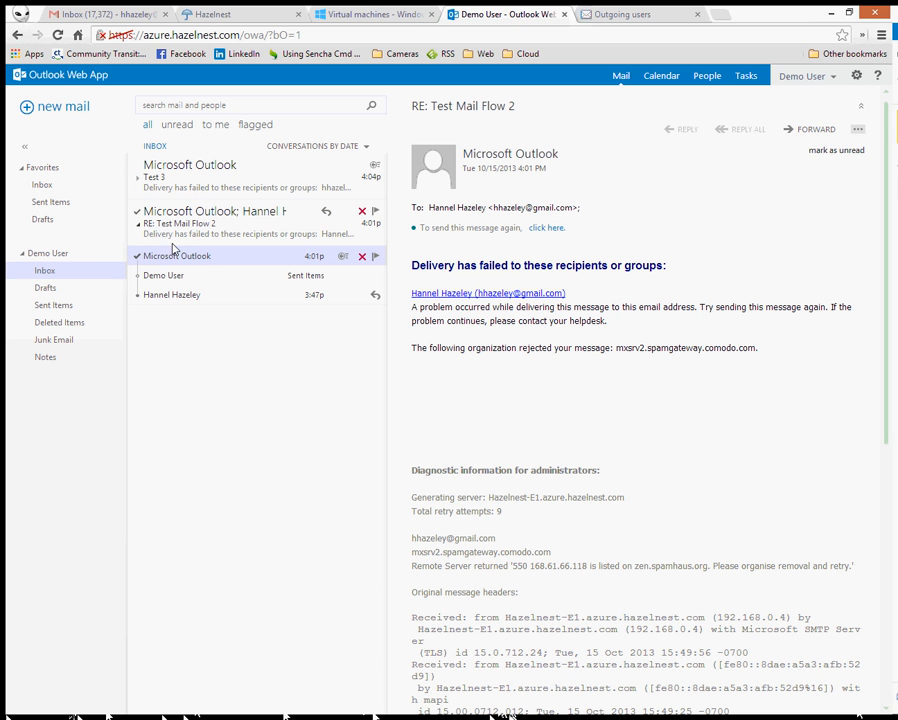
{"action": "left_click", "coordinate": [138, 178]}
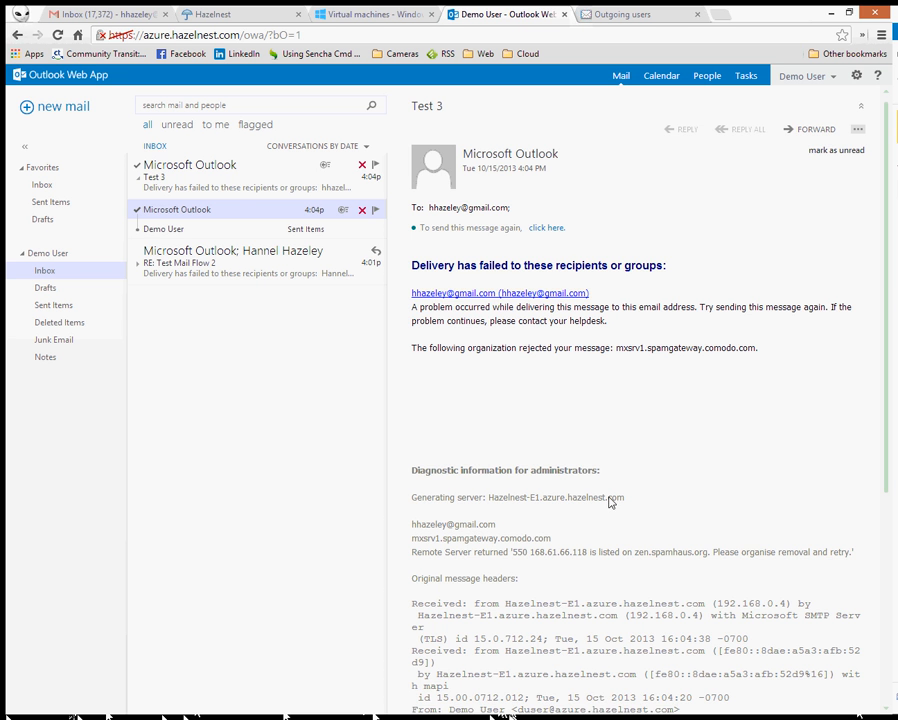
- Select the blocklist name zen.spamhaus.org in the Test 3 bounce's Remote Server line
{"action": "scroll", "coordinate": [634, 515], "scroll_direction": "down", "scroll_amount": 3}
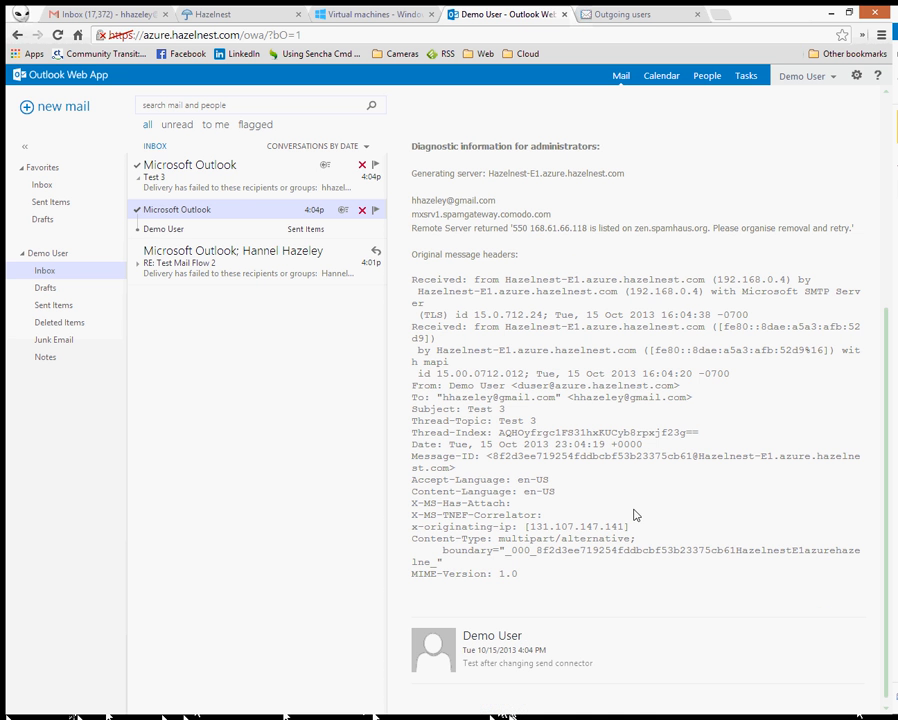
{"action": "left_click", "coordinate": [593, 643]}
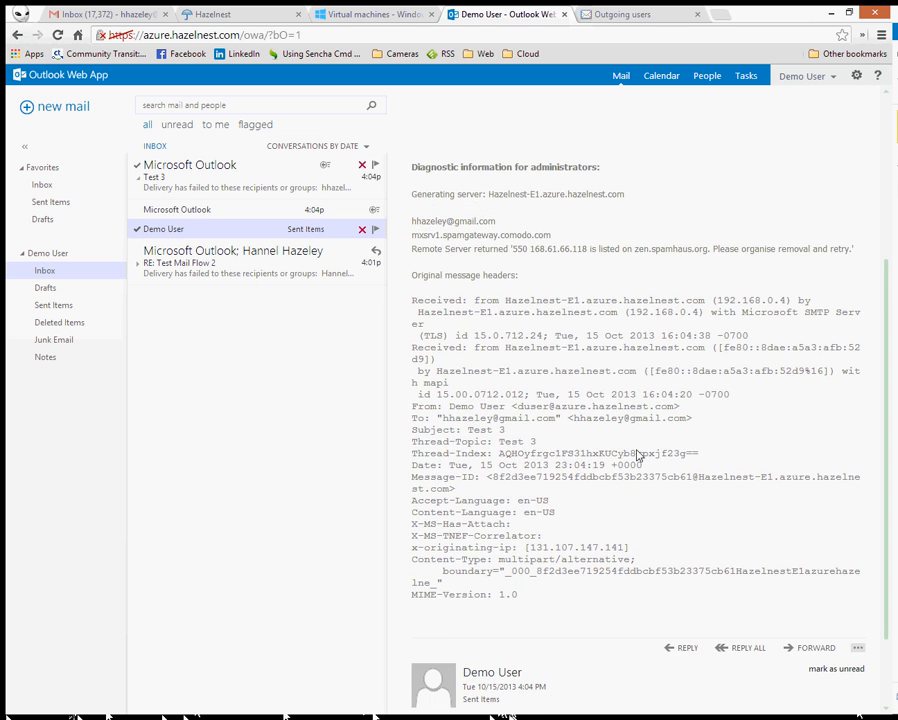
{"action": "scroll", "coordinate": [646, 432], "scroll_direction": "up", "scroll_amount": 3}
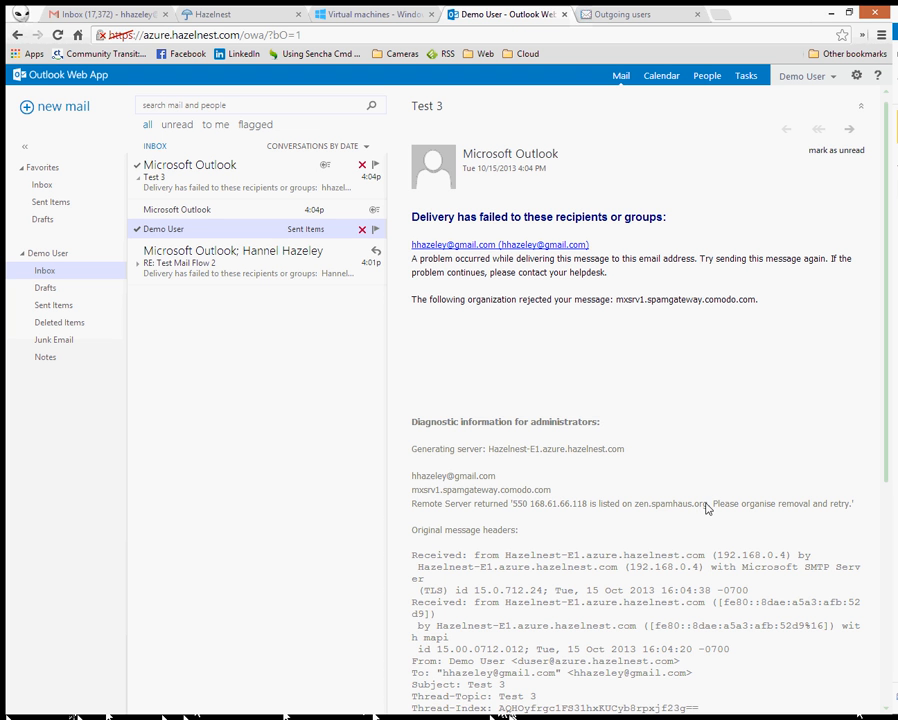
{"action": "left_click_drag", "start_coordinate": [707, 507], "coordinate": [634, 508]}
{"action": "key", "text": "ctrl+c"}
{"action": "left_click", "coordinate": [637, 508]}
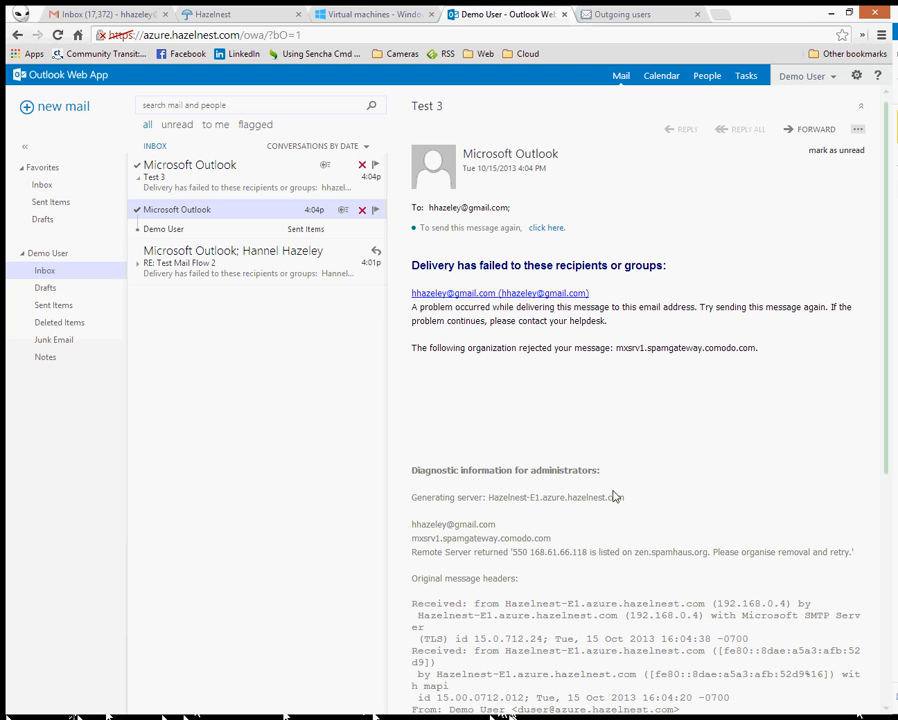
{"action": "left_click_drag", "start_coordinate": [707, 556], "coordinate": [640, 558]}
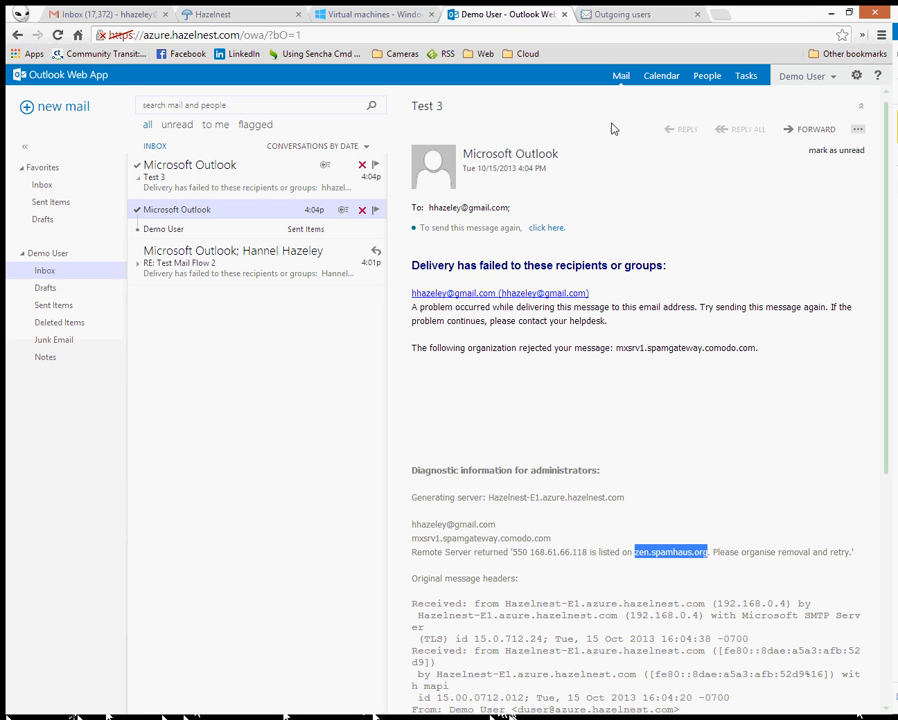
{"action": "left_click", "coordinate": [720, 15]}
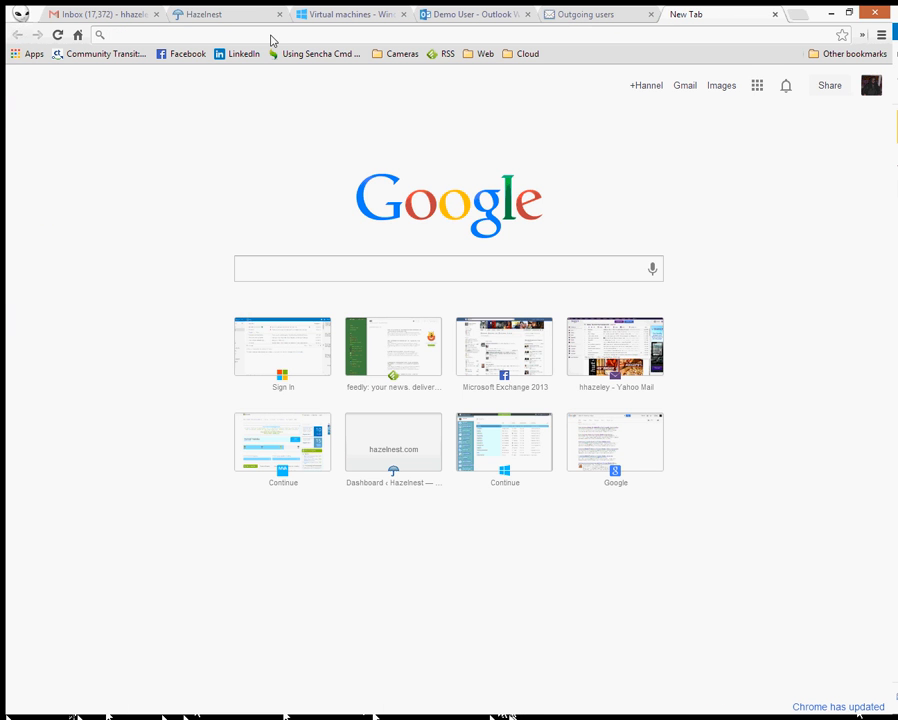
- Try loading zen.spamhaus.org in the new tab, which fails to resolve
{"action": "key", "text": "ctrl+v"}
{"action": "key", "text": "Return"}
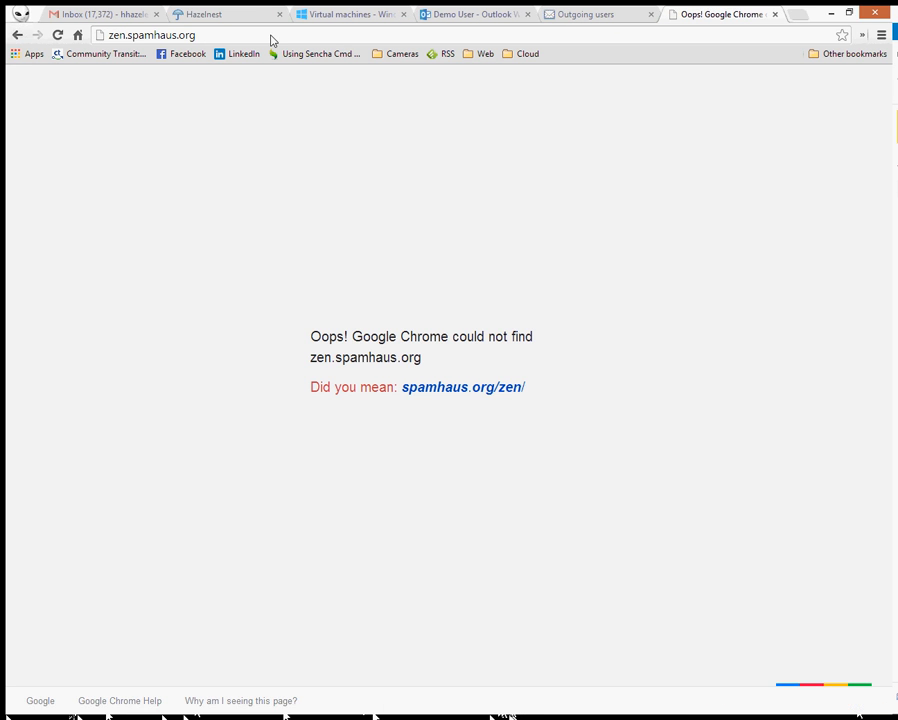
{"action": "left_click", "coordinate": [58, 35]}
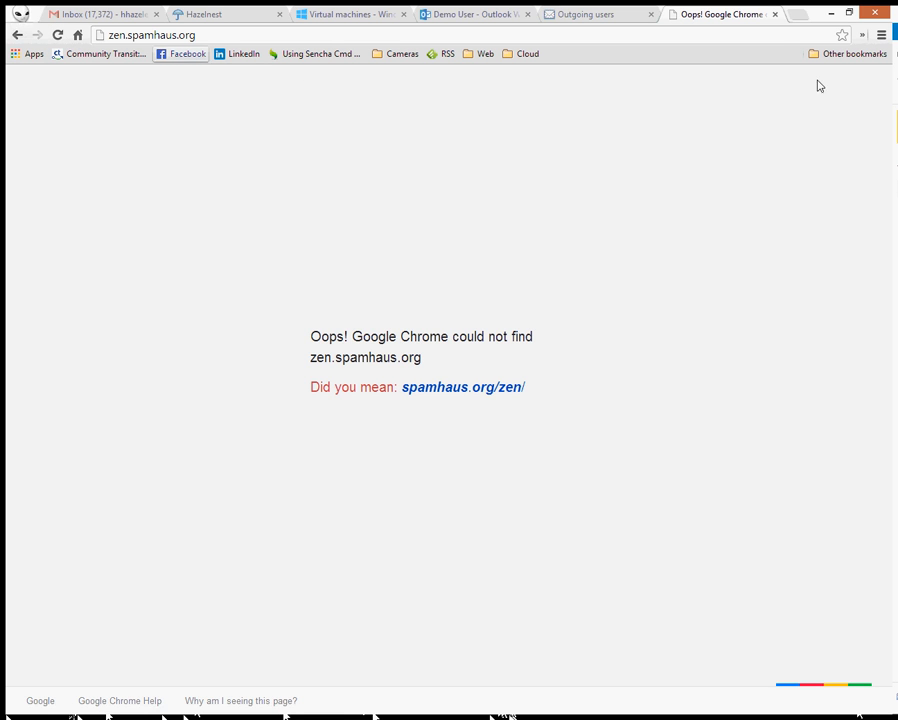
- Select the rejected server's IP address in the Outlook bounce message
{"action": "left_click", "coordinate": [478, 14]}
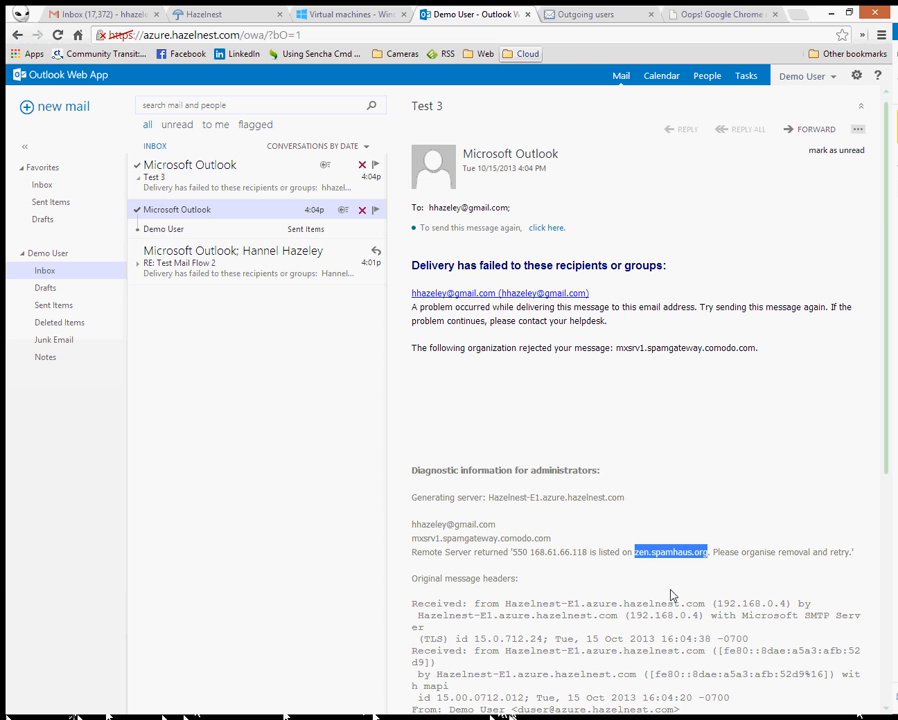
{"action": "left_click", "coordinate": [672, 596]}
{"action": "scroll", "coordinate": [672, 596], "scroll_direction": "down", "scroll_amount": 4}
{"action": "scroll", "coordinate": [672, 596], "scroll_direction": "up", "scroll_amount": 2}
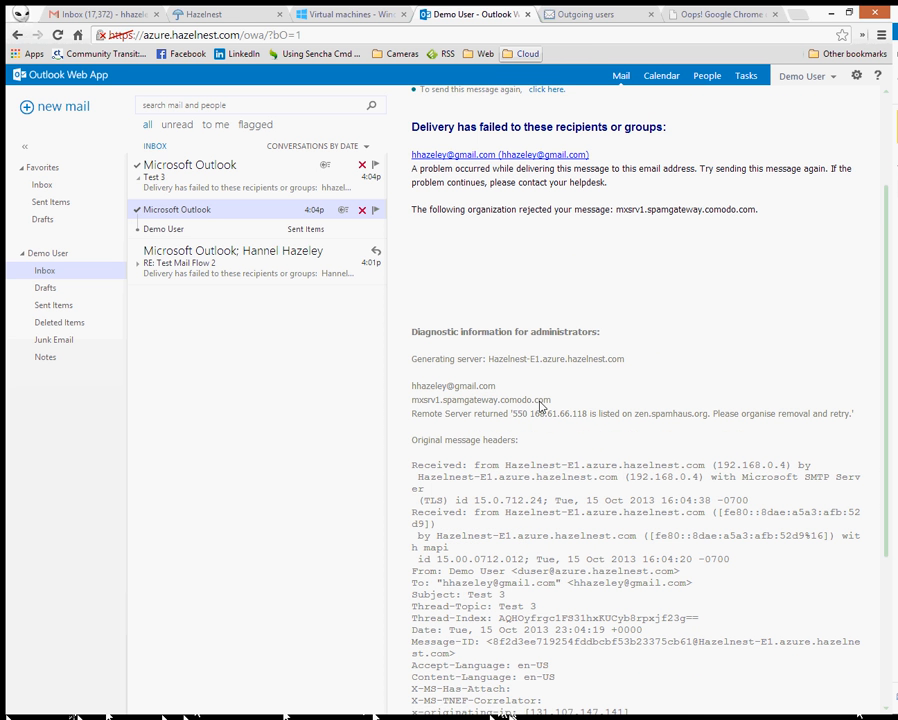
{"action": "left_click_drag", "start_coordinate": [588, 418], "coordinate": [537, 420]}
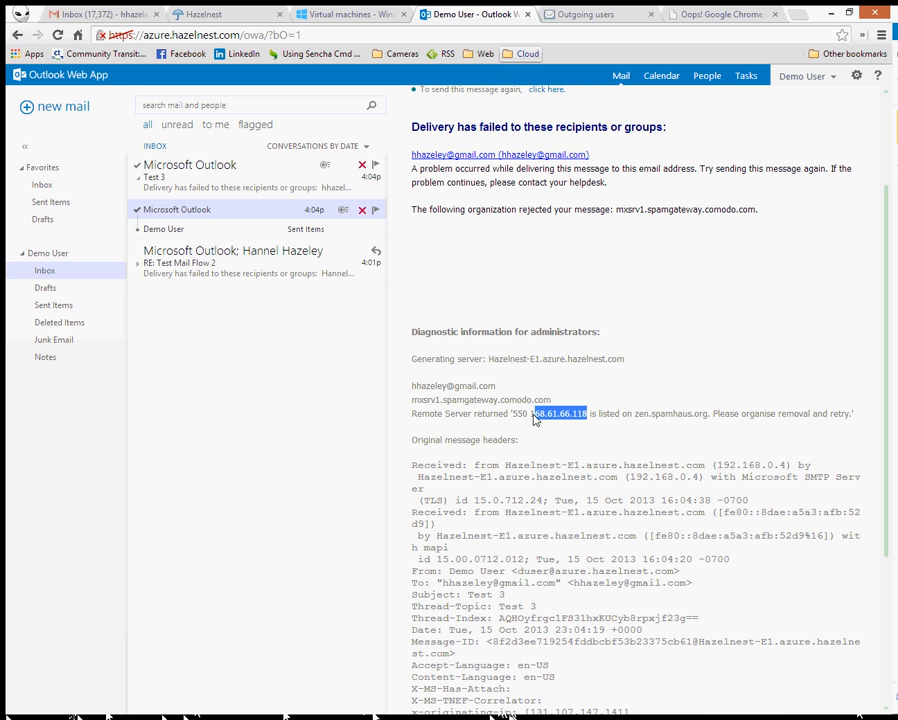
- Navigate the failed tab to mxtoolbox.com
{"action": "left_click", "coordinate": [720, 14]}
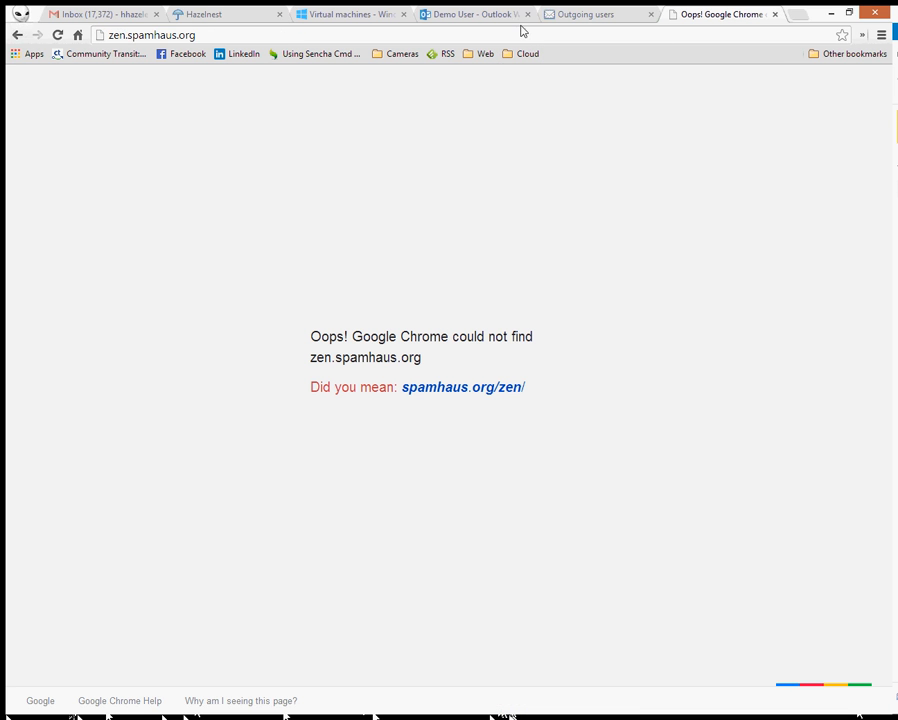
{"action": "left_click", "coordinate": [281, 38]}
{"action": "type", "text": "mxtoolbox.com"}
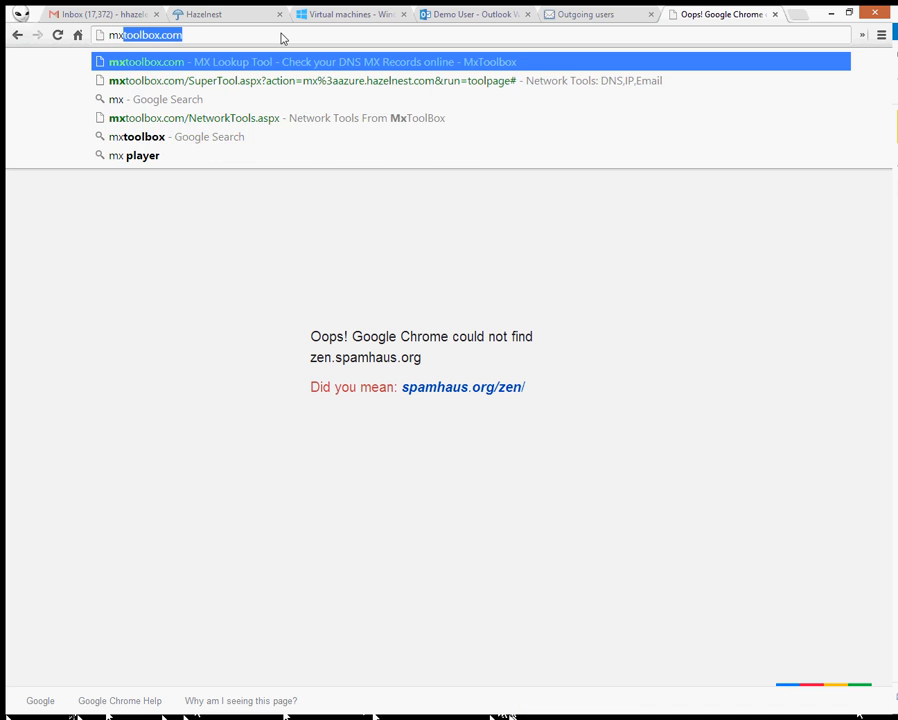
{"action": "key", "text": "Return"}
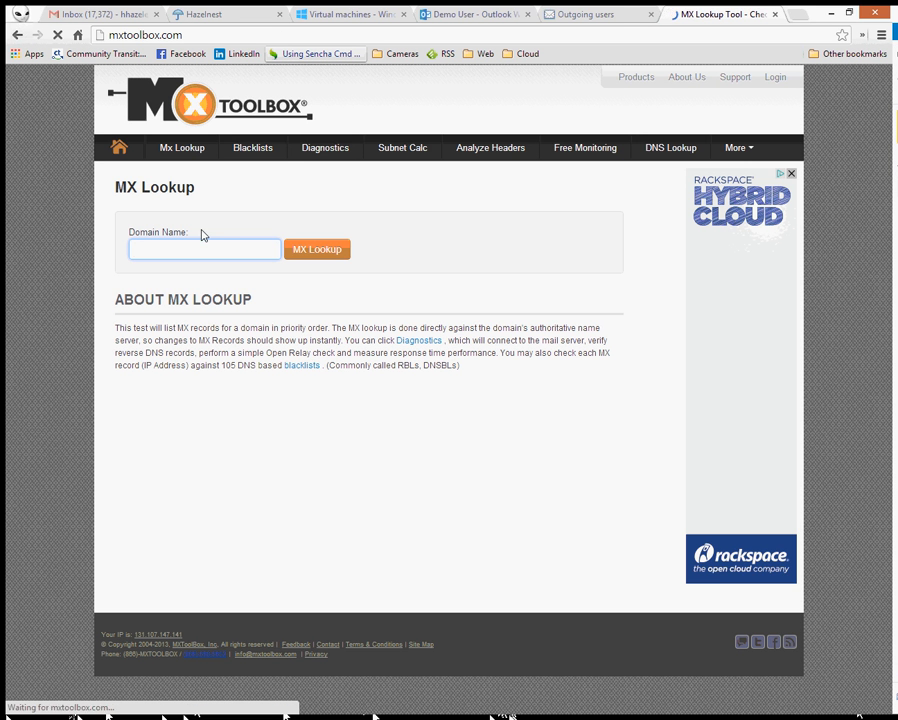
- Run an MxToolbox blacklist check on 168.61.66.118
{"action": "left_click", "coordinate": [262, 147]}
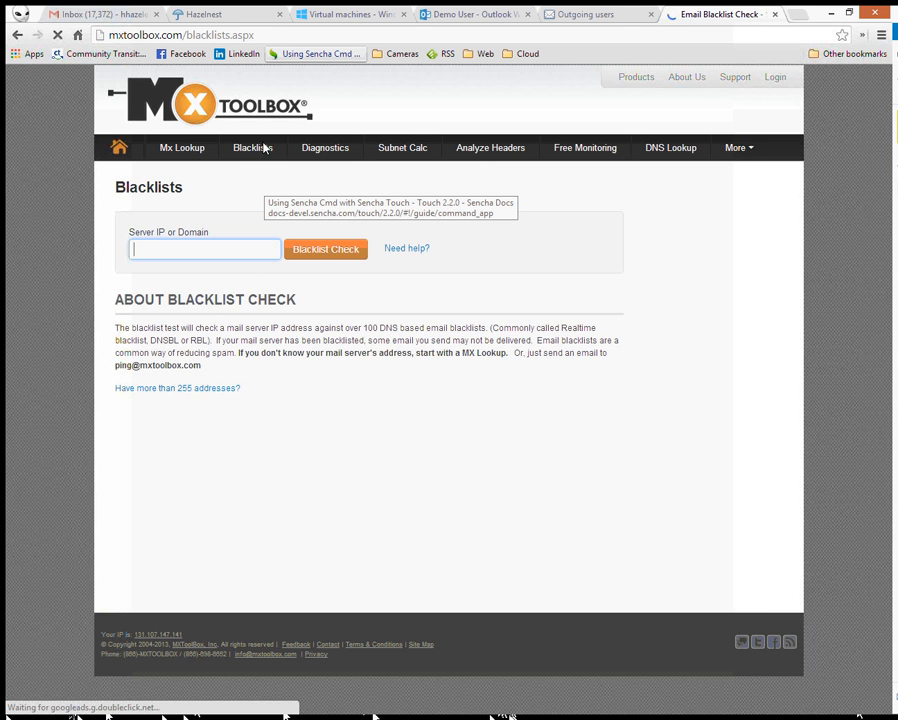
{"action": "left_click", "coordinate": [229, 260]}
{"action": "type", "text": "168.61.66.118"}
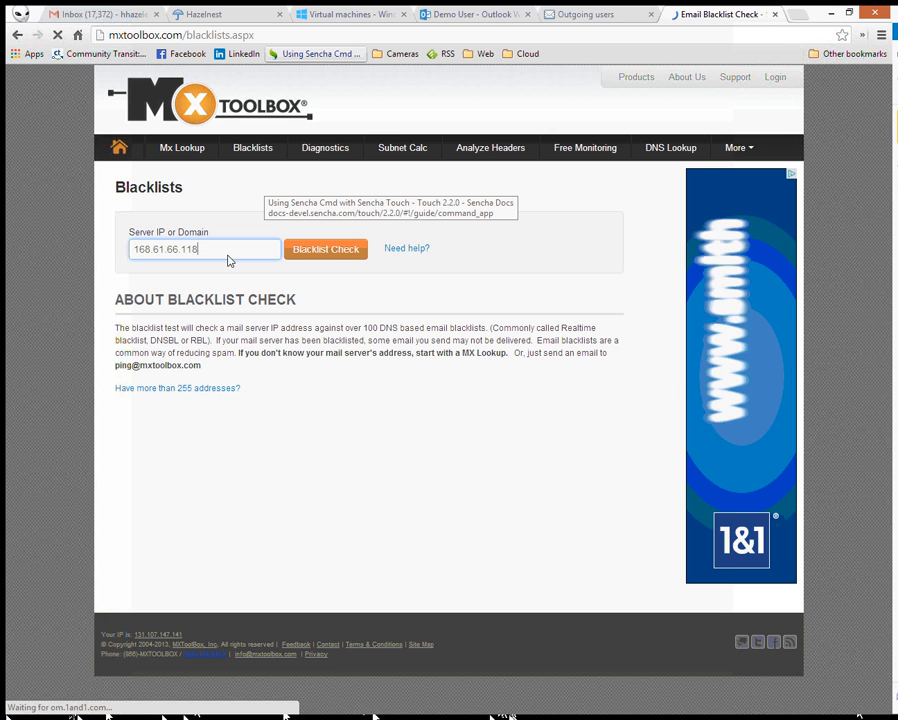
{"action": "left_click", "coordinate": [303, 251]}
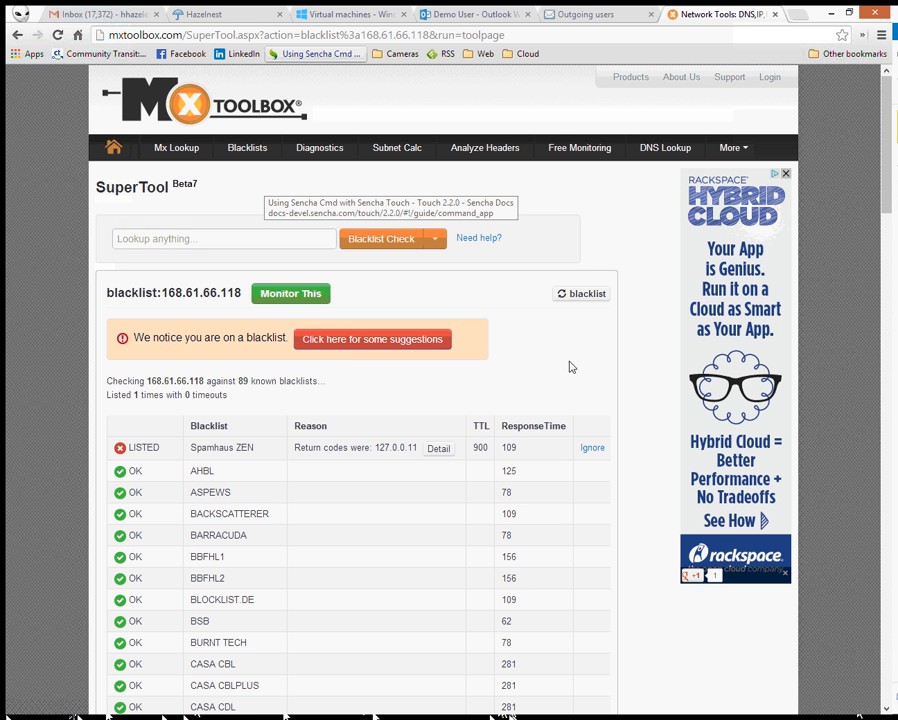
{"action": "scroll", "coordinate": [567, 366], "scroll_direction": "down", "scroll_amount": 10}
{"action": "scroll", "coordinate": [569, 367], "scroll_direction": "down", "scroll_amount": 9}
{"action": "scroll", "coordinate": [569, 367], "scroll_direction": "up", "scroll_amount": 10}
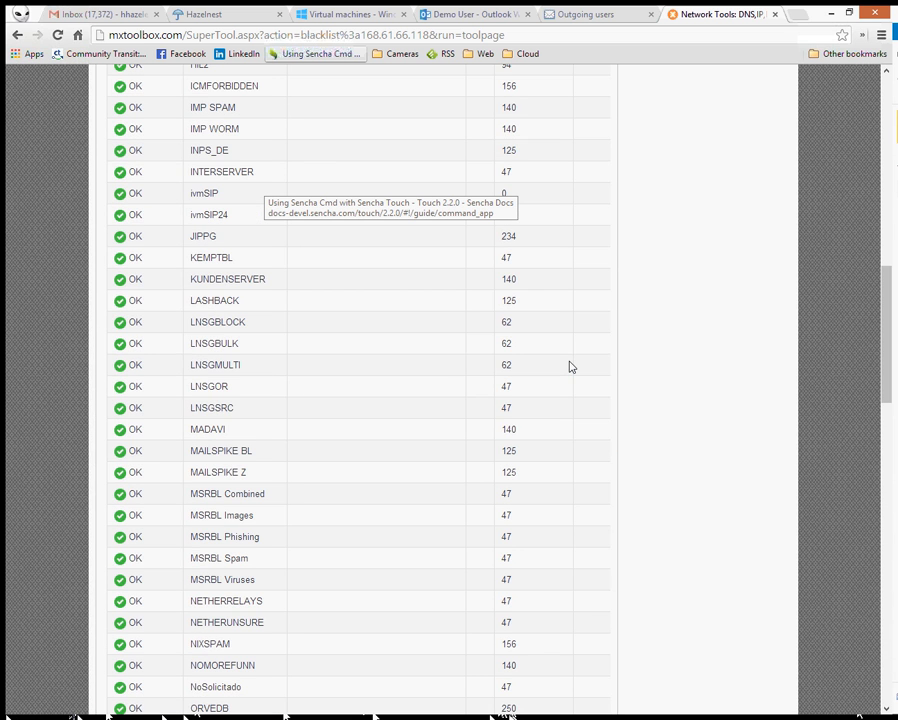
{"action": "scroll", "coordinate": [500, 410], "scroll_direction": "up", "scroll_amount": 12}
- View the Spamhaus ZEN listing details and open the spamhaus.org link in a new tab
{"action": "left_click", "coordinate": [437, 449]}
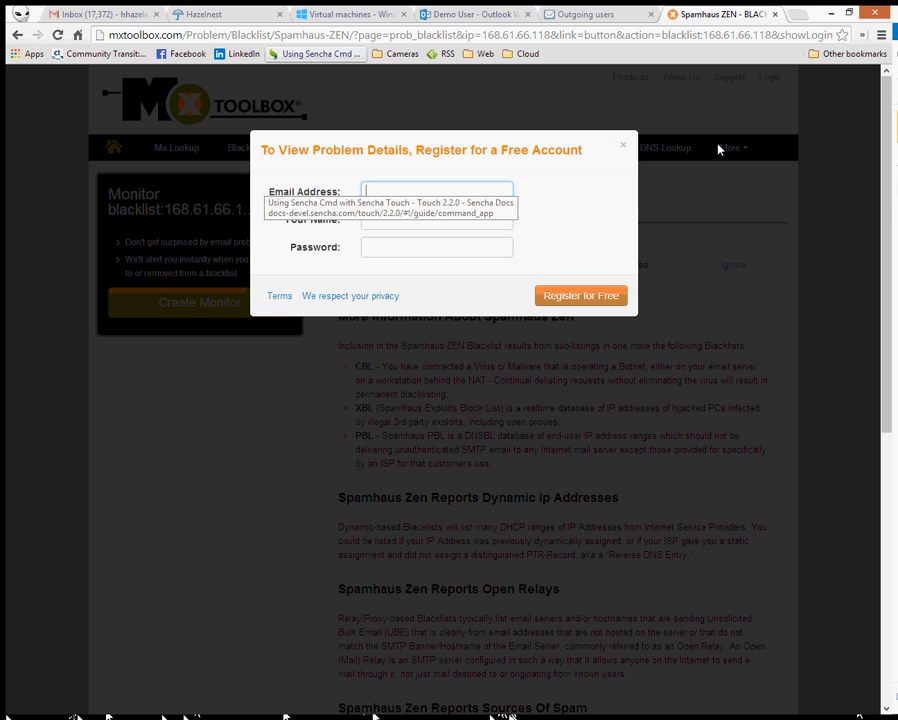
{"action": "left_click", "coordinate": [621, 147]}
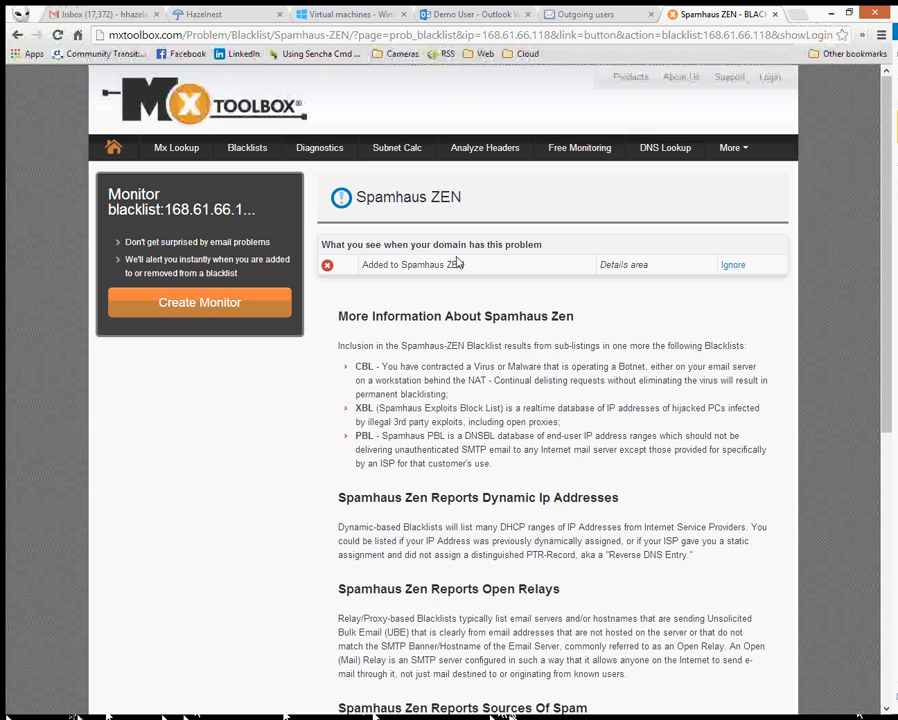
{"action": "scroll", "coordinate": [571, 408], "scroll_direction": "down", "scroll_amount": 3}
{"action": "scroll", "coordinate": [571, 408], "scroll_direction": "up", "scroll_amount": 2}
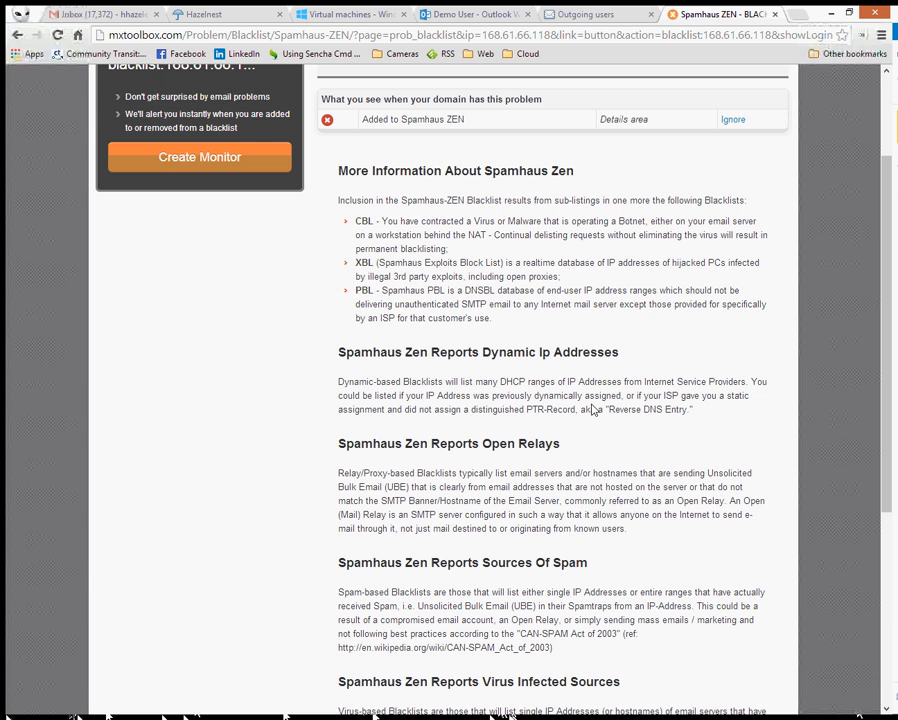
{"action": "scroll", "coordinate": [594, 410], "scroll_direction": "down", "scroll_amount": 3}
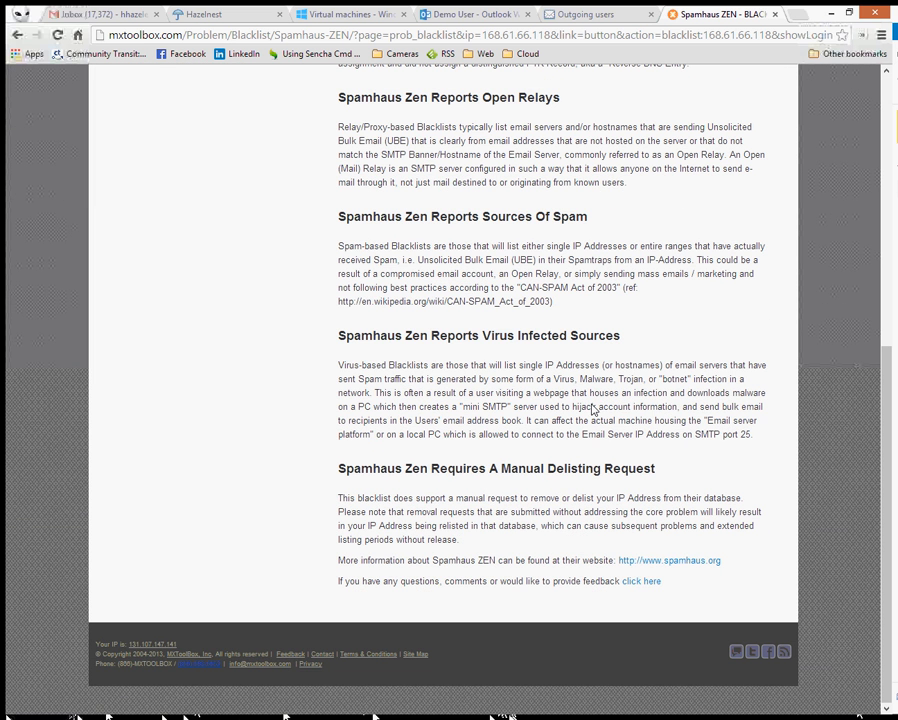
{"action": "right_click", "coordinate": [728, 551]}
{"action": "left_click", "coordinate": [697, 570]}
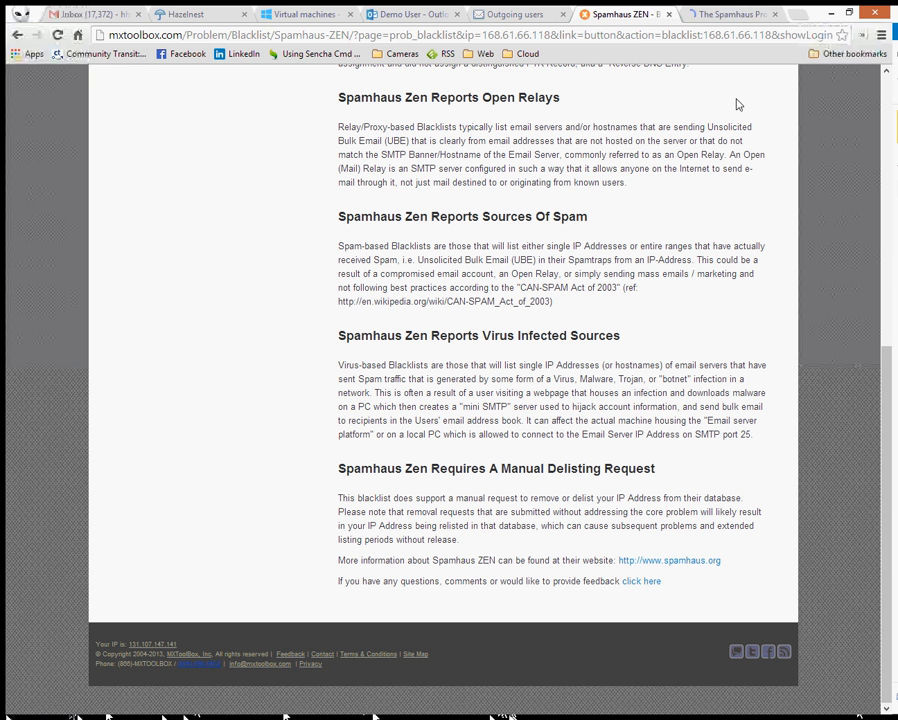
- Look up 168.61.66.118 in the Spamhaus Blocklist Removal Center
{"action": "left_click", "coordinate": [735, 15]}
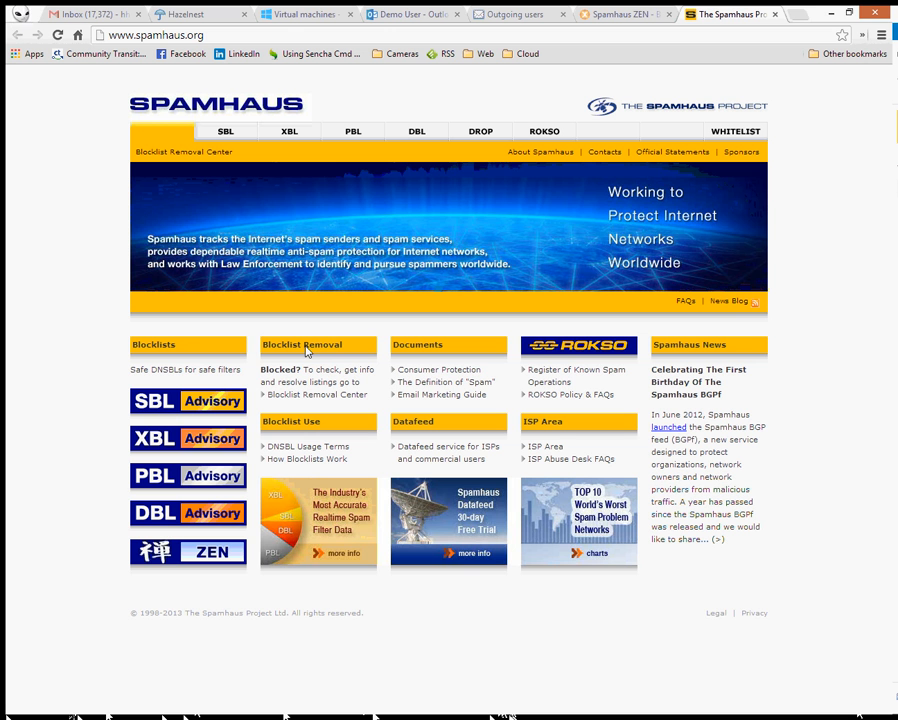
{"action": "left_click", "coordinate": [294, 396]}
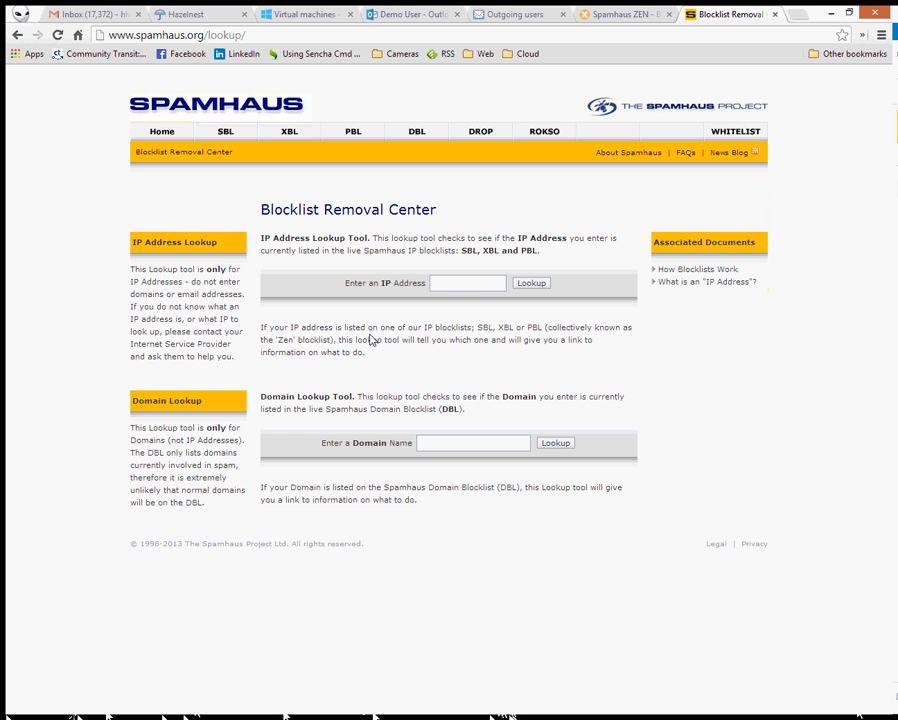
{"action": "left_click", "coordinate": [472, 286]}
{"action": "type", "text": "168.61.66.118"}
{"action": "left_click", "coordinate": [531, 284]}
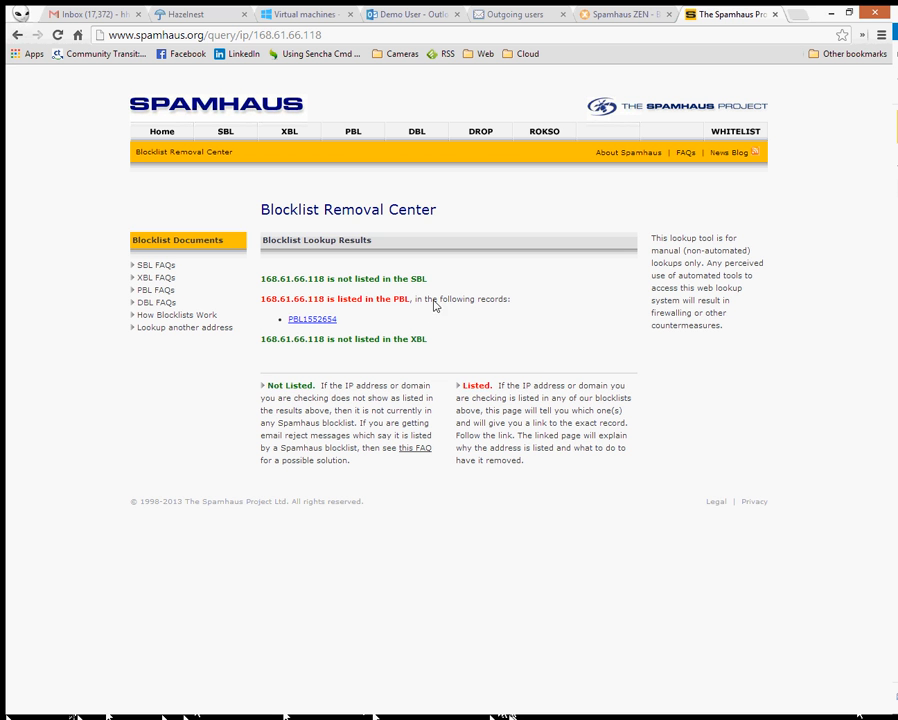
- Follow the PBL1552654 listing to the PBL IP removal form, accepting the removal conditions
{"action": "left_click", "coordinate": [313, 320]}
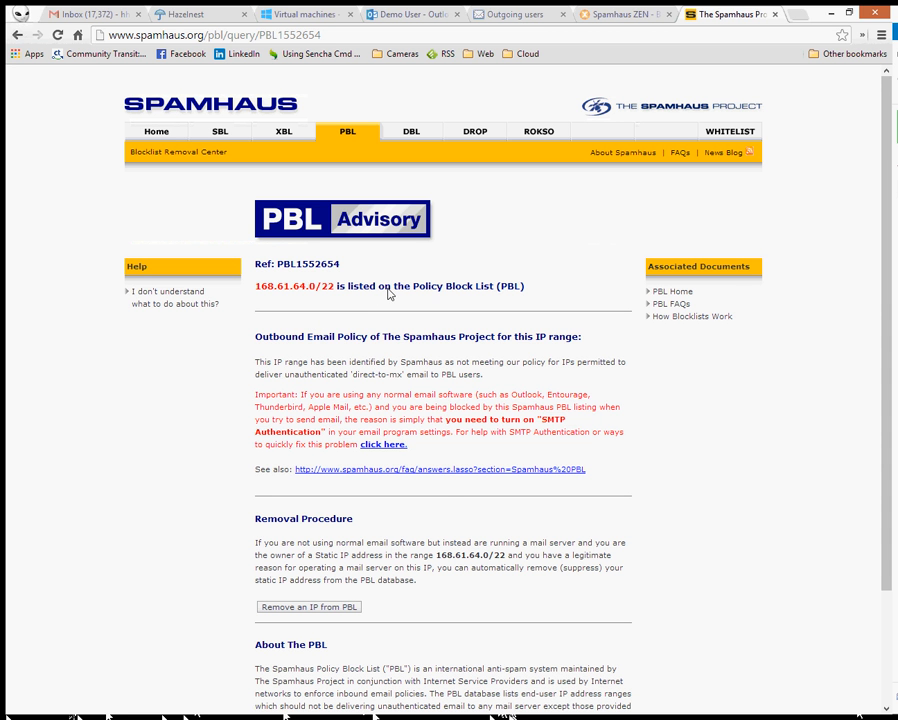
{"action": "left_click", "coordinate": [319, 609]}
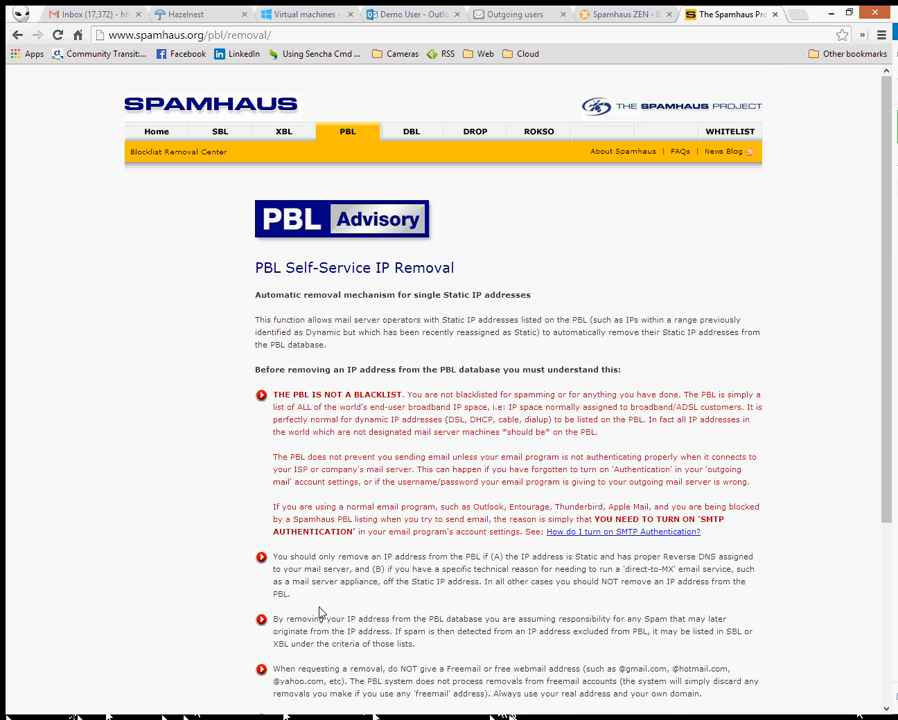
{"action": "scroll", "coordinate": [403, 540], "scroll_direction": "down", "scroll_amount": 4}
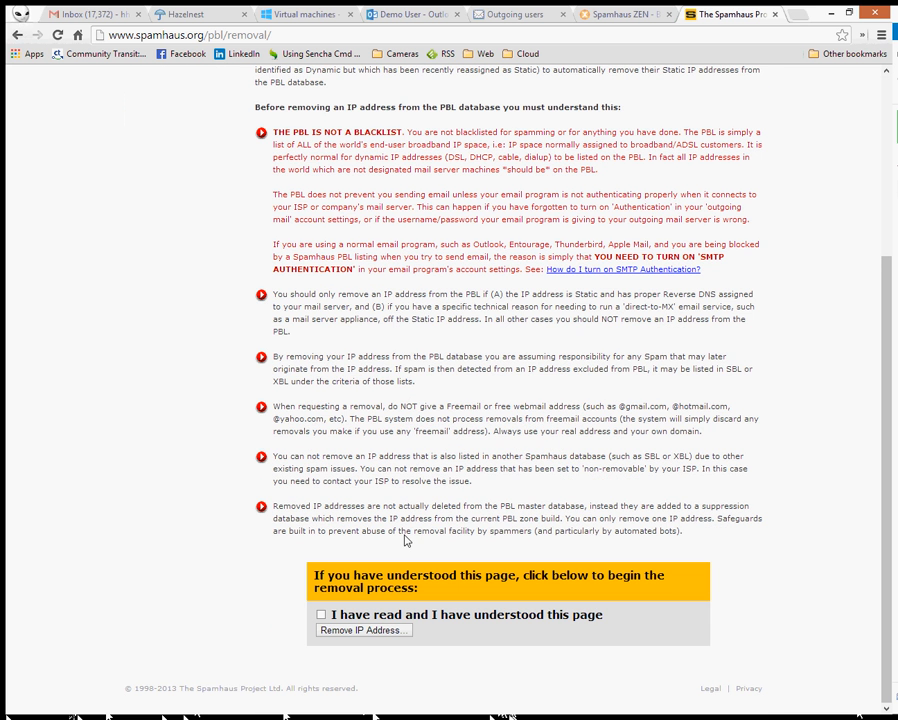
{"action": "left_click", "coordinate": [321, 614]}
{"action": "left_click", "coordinate": [360, 631]}
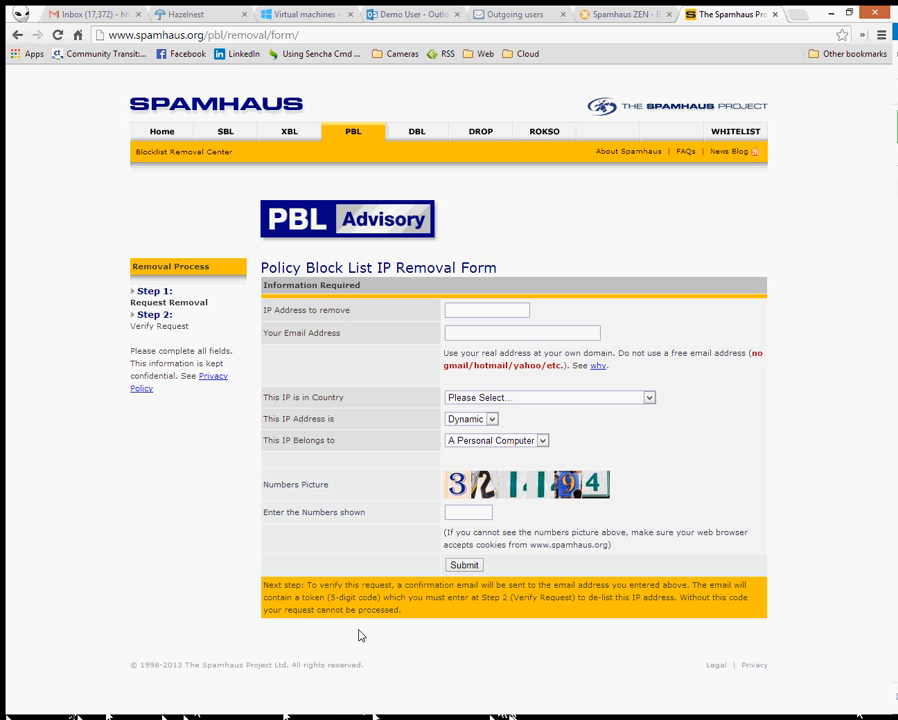
- Enter 168.61.66.118 as the IP to remove and fill in the own-domain email address
{"action": "right_click", "coordinate": [490, 313]}
{"action": "left_click", "coordinate": [504, 391]}
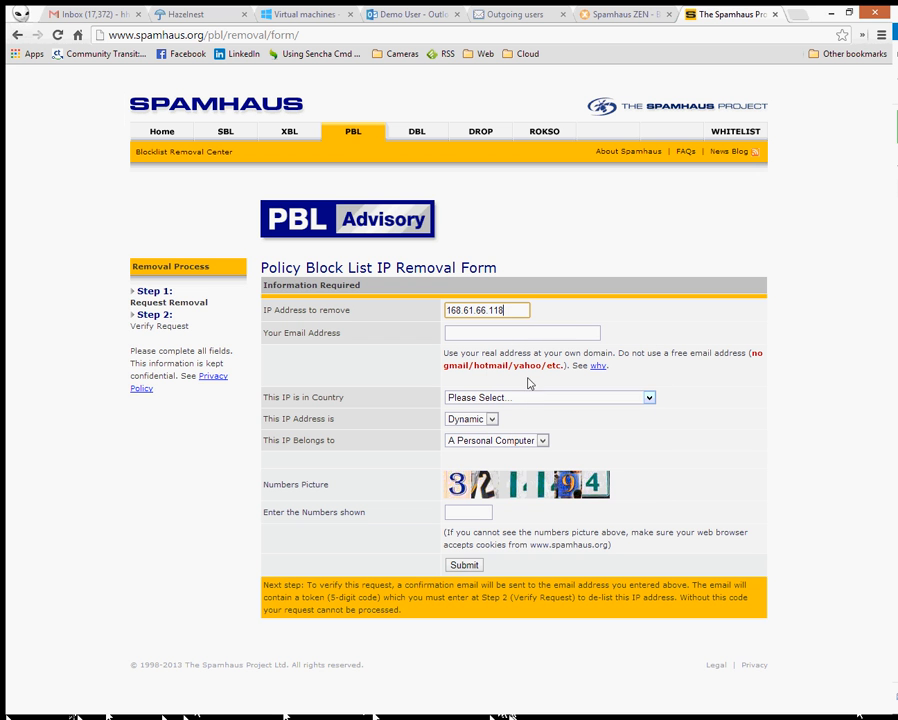
{"action": "left_click", "coordinate": [505, 341]}
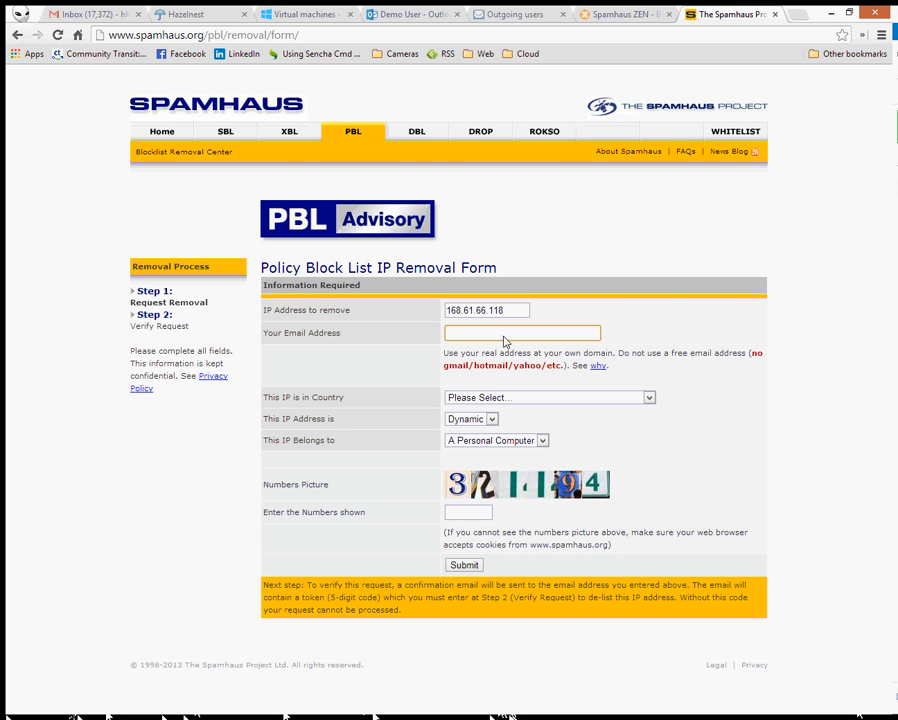
{"action": "type", "text": "hhazele"}
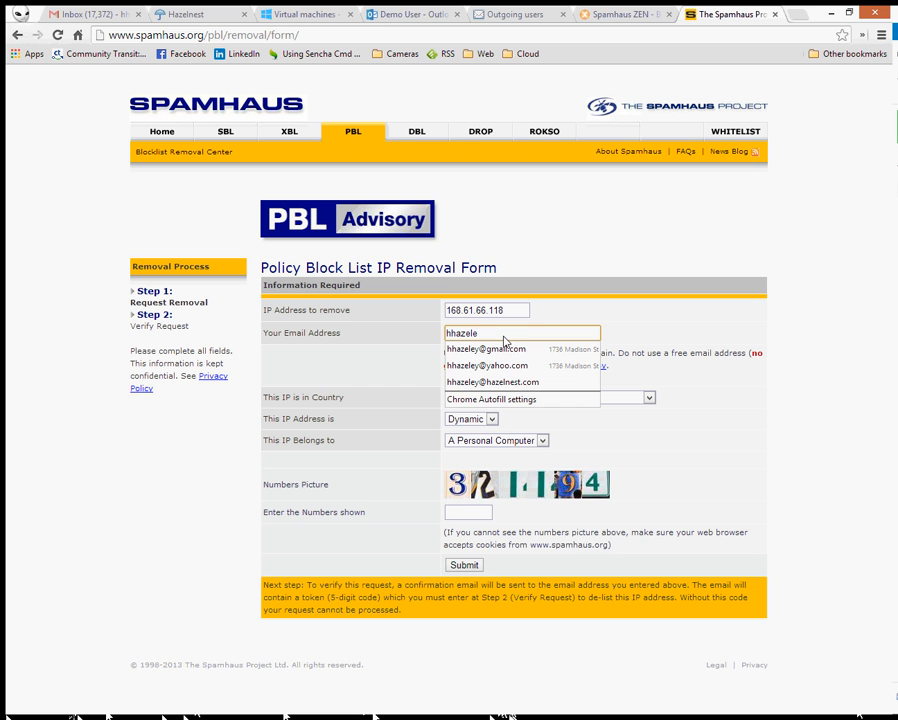
{"action": "key", "text": "Down"}
{"action": "key", "text": "Down"}
{"action": "key", "text": "Down"}
{"action": "key", "text": "Return"}
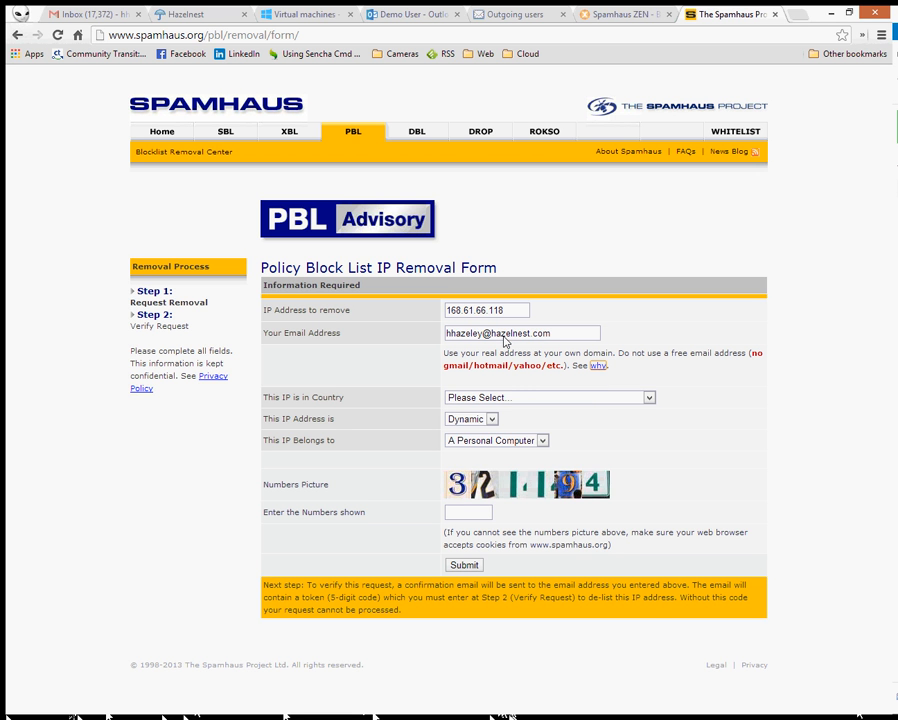
- Set country to United States, keep IP type Dynamic, and mark it as A Mail Server
{"action": "left_click", "coordinate": [526, 397]}
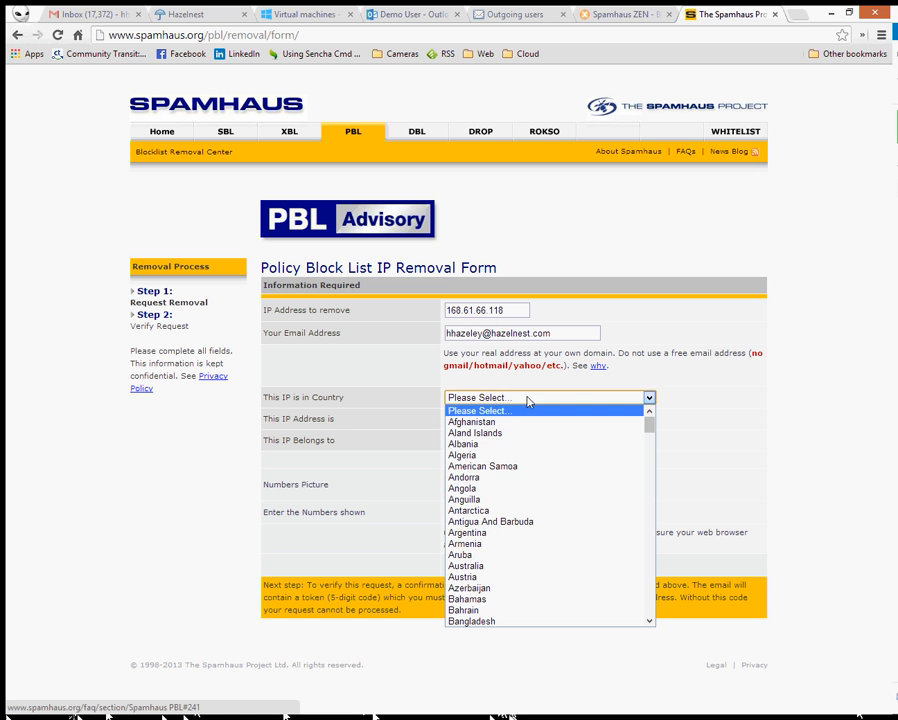
{"action": "scroll", "coordinate": [510, 500], "scroll_direction": "down", "scroll_amount": 9}
{"action": "scroll", "coordinate": [627, 577], "scroll_direction": "down", "scroll_amount": 15}
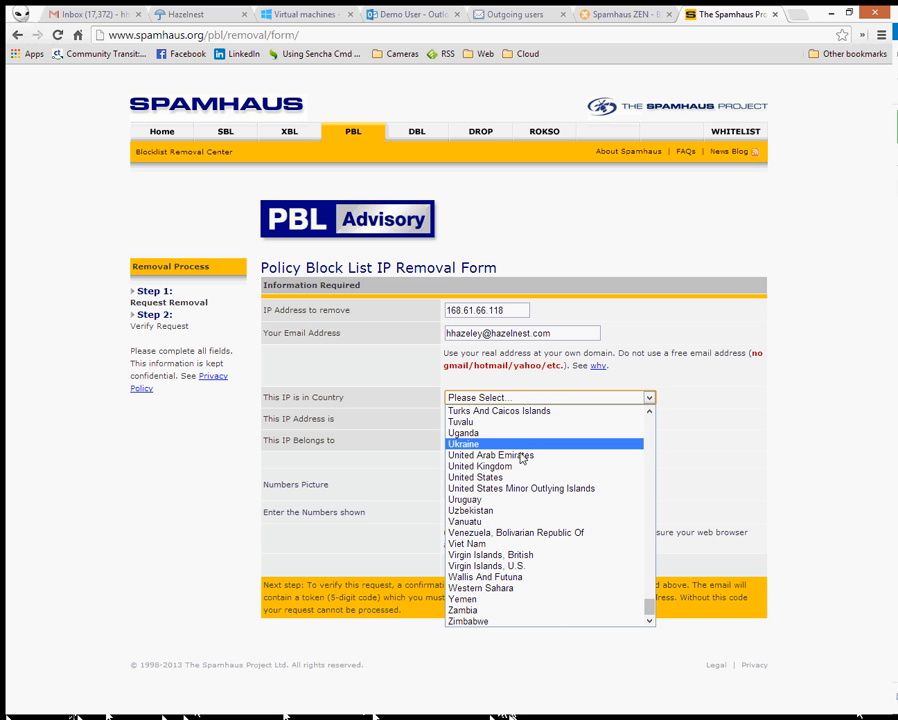
{"action": "left_click", "coordinate": [512, 477]}
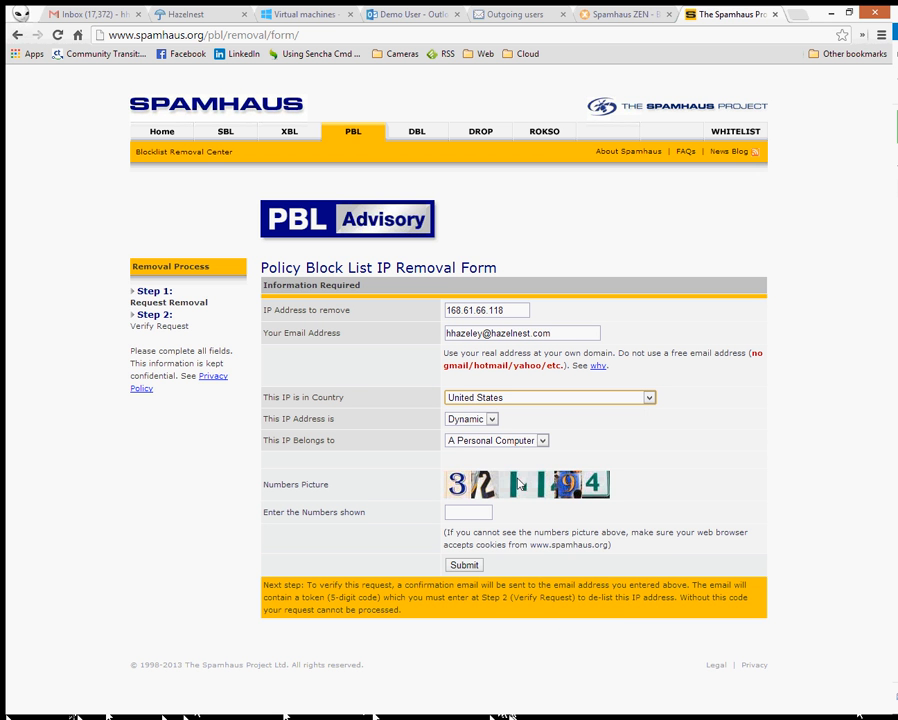
{"action": "left_click", "coordinate": [492, 420]}
{"action": "left_click", "coordinate": [490, 426]}
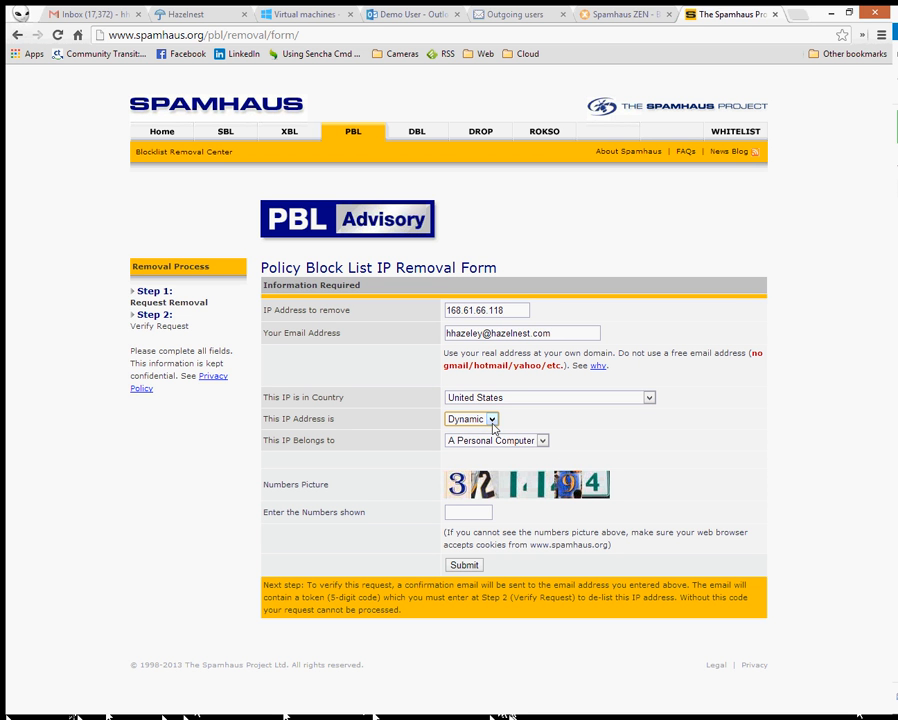
{"action": "left_click", "coordinate": [540, 443]}
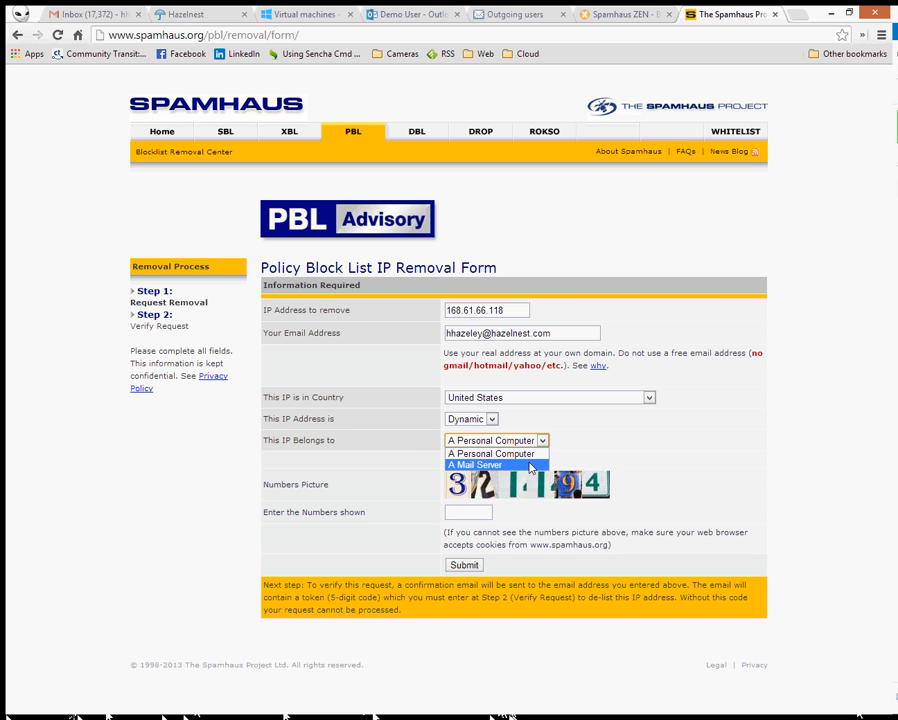
{"action": "left_click", "coordinate": [531, 466]}
- Enter the picture numbers 321194 and submit the PBL removal request
{"action": "left_click", "coordinate": [464, 515]}
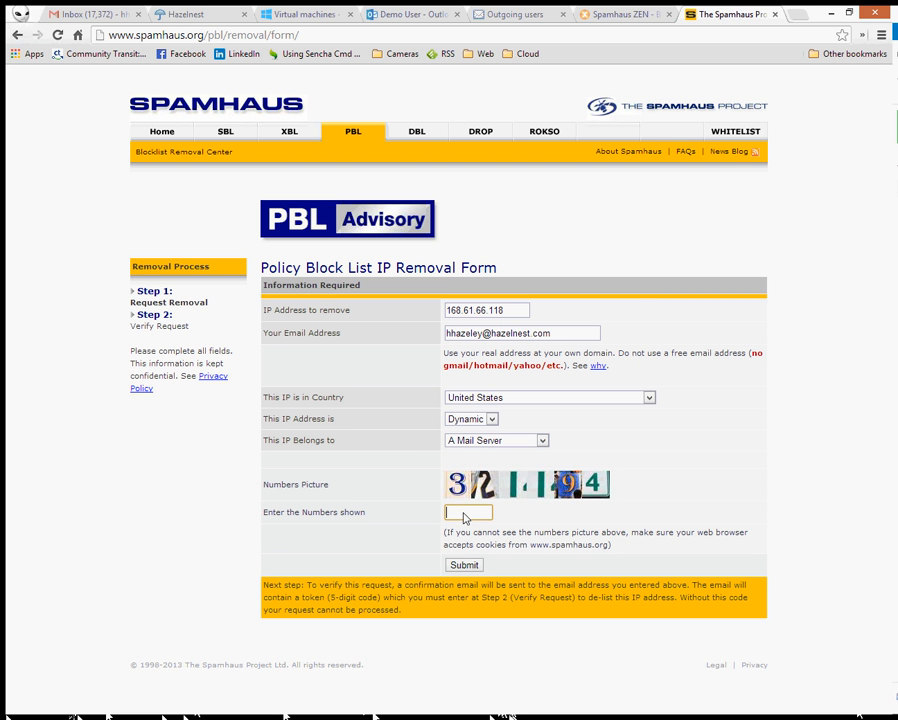
{"action": "type", "text": "32"}
{"action": "type", "text": "1194"}
{"action": "left_click", "coordinate": [473, 568]}
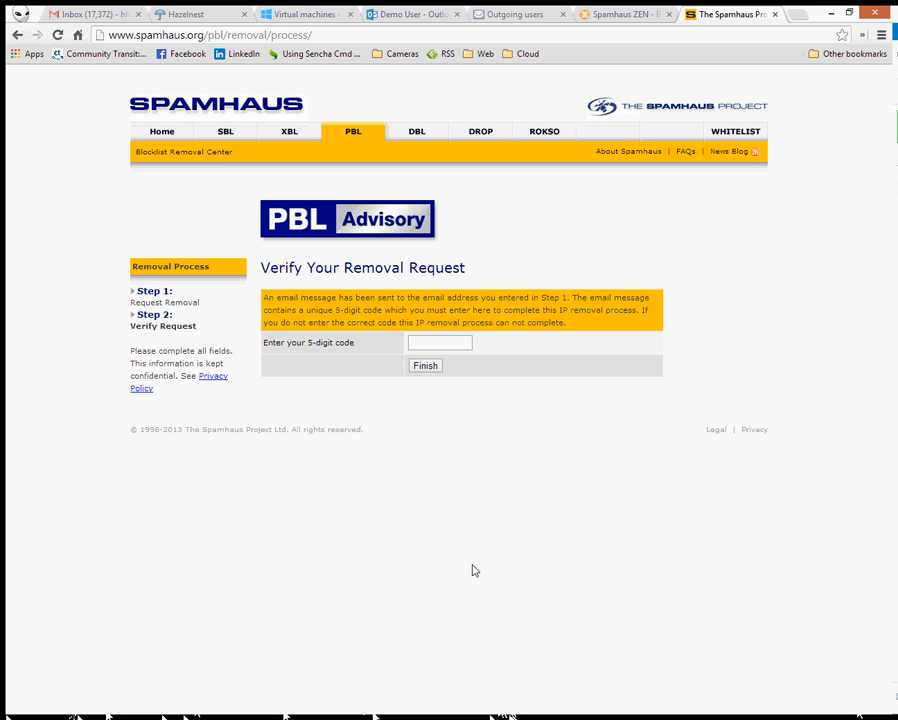
{"action": "left_click", "coordinate": [512, 14]}
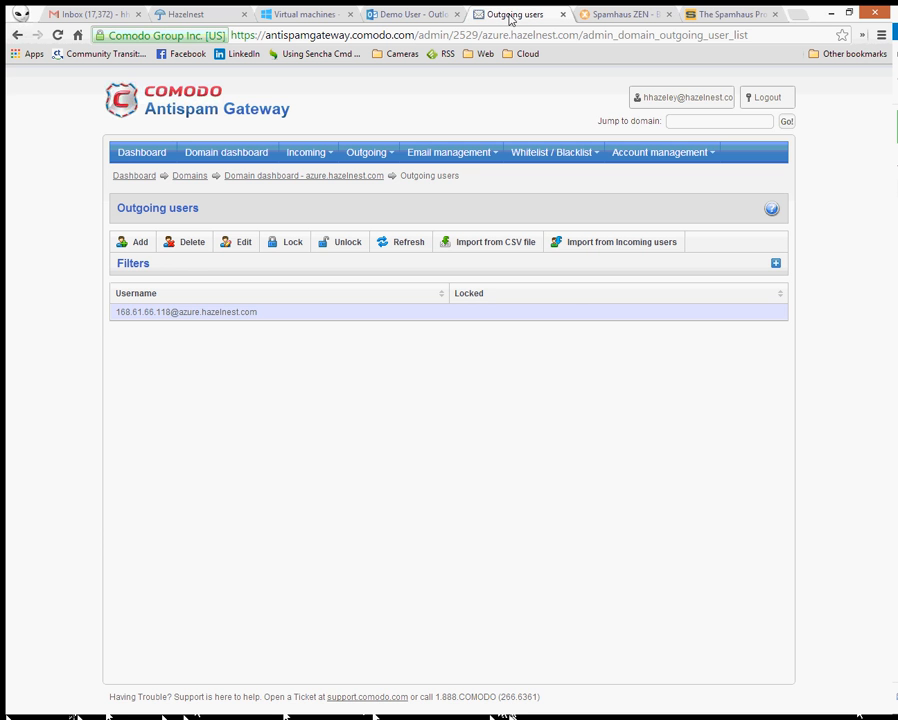
- Load azure.hazelnest.com/owa in the MxToolbox tab
{"action": "left_click", "coordinate": [410, 14]}
{"action": "left_click", "coordinate": [306, 14]}
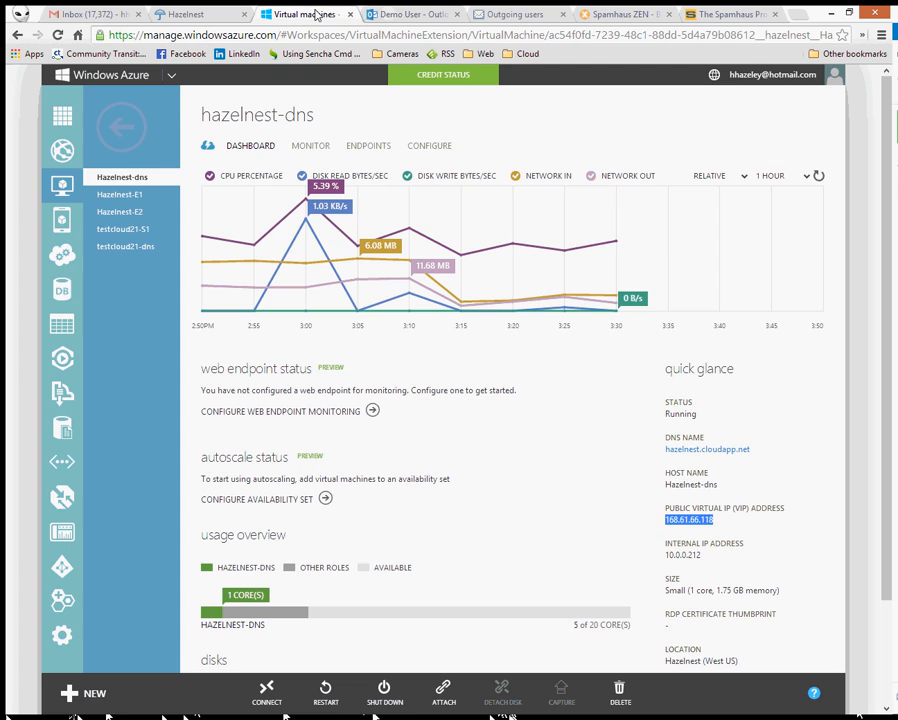
{"action": "left_click", "coordinate": [500, 14]}
{"action": "left_click", "coordinate": [612, 14]}
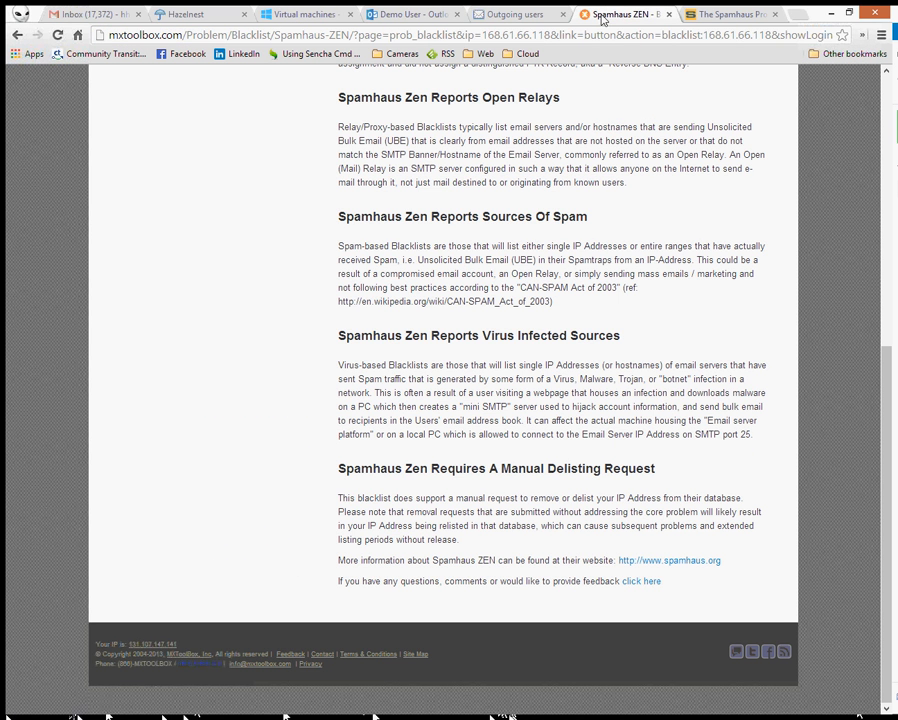
{"action": "left_click", "coordinate": [459, 36]}
{"action": "type", "text": "httpa"}
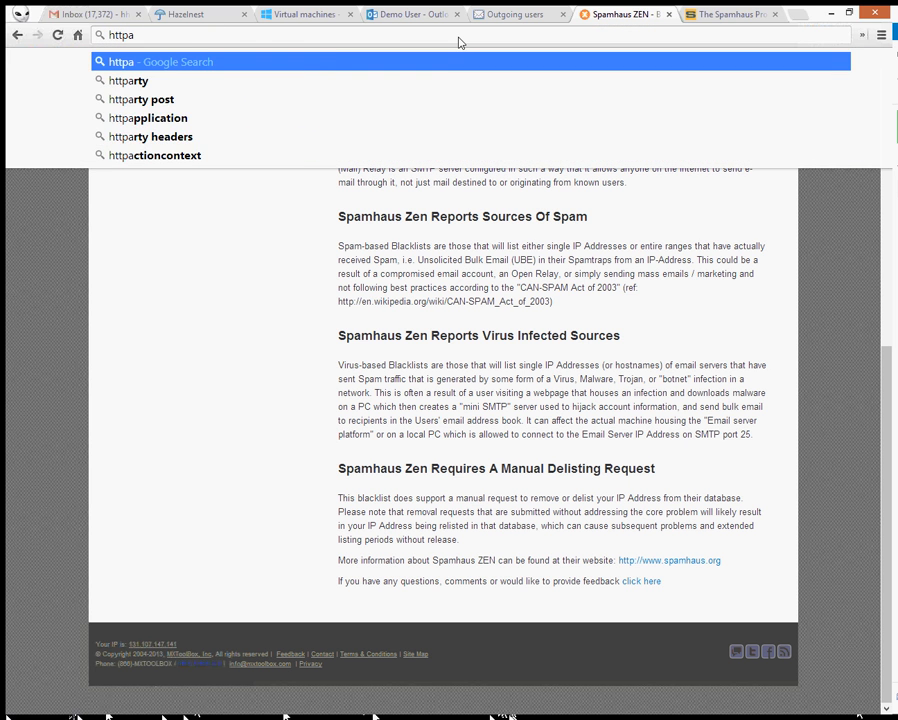
{"action": "key", "text": "BackSpace"}
{"action": "type", "text": "s"}
{"action": "key", "text": "Down"}
{"action": "key", "text": "Down"}
{"action": "key", "text": "Down"}
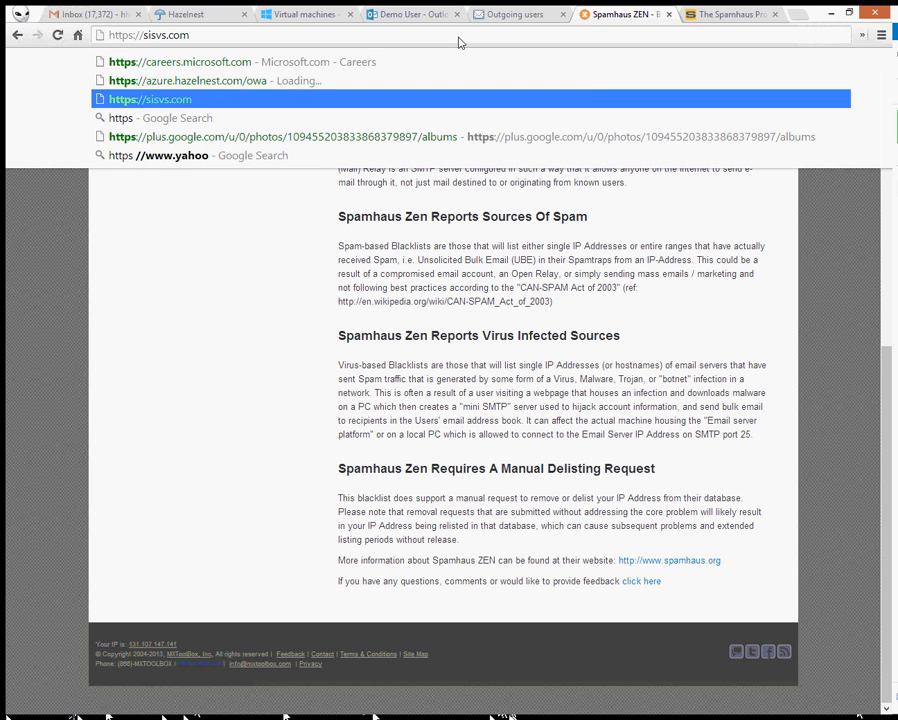
{"action": "key", "text": "Up"}
{"action": "key", "text": "Up"}
{"action": "key", "text": "Return"}
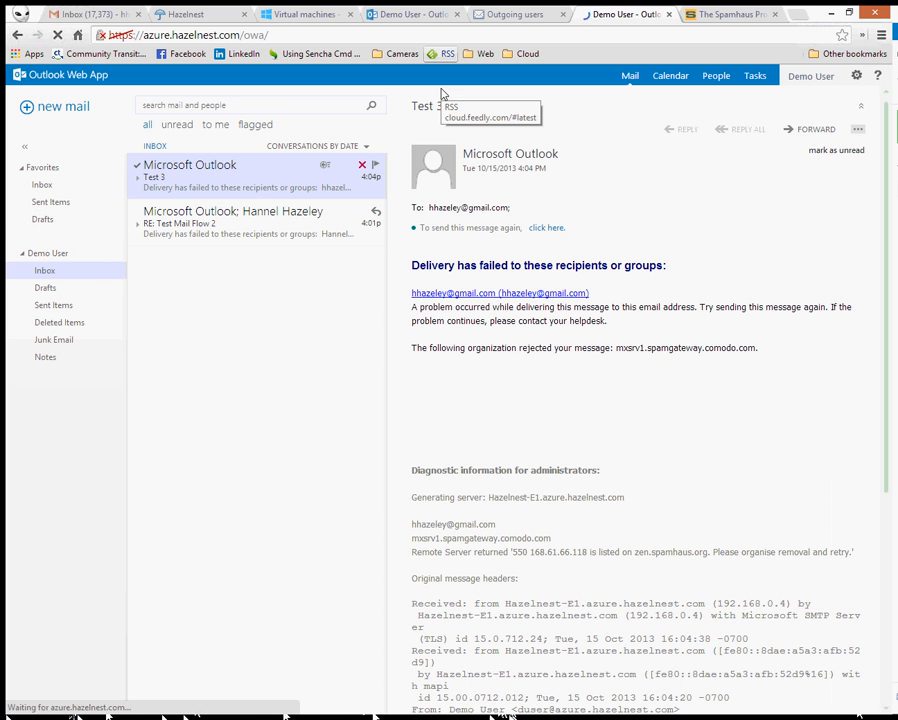
- Sign out of Demo User and sign in with another user's name and password
{"action": "left_click", "coordinate": [829, 77]}
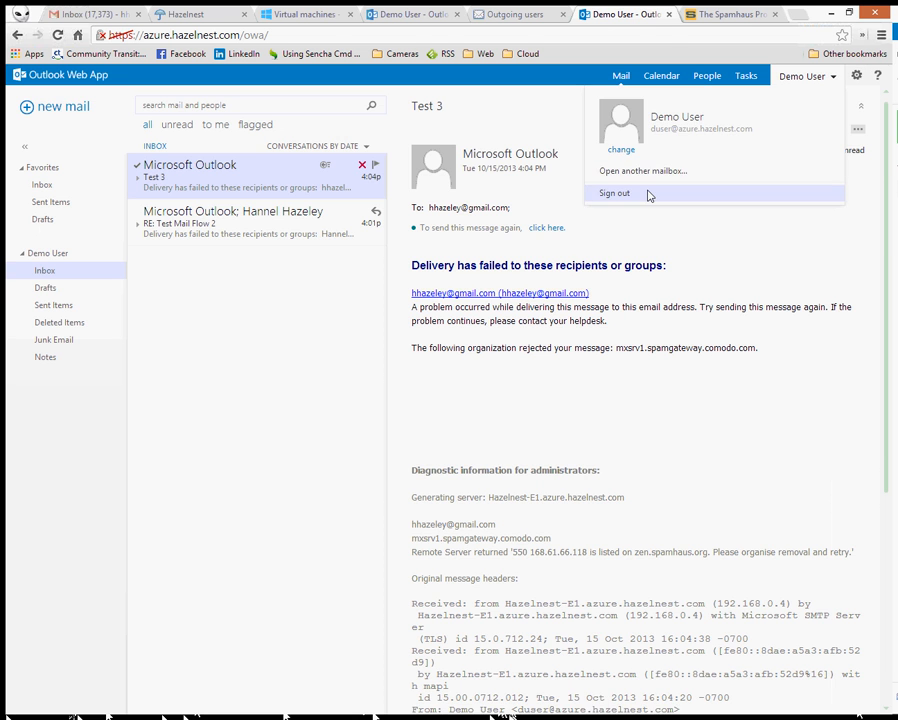
{"action": "left_click", "coordinate": [614, 192]}
{"action": "left_click", "coordinate": [474, 262]}
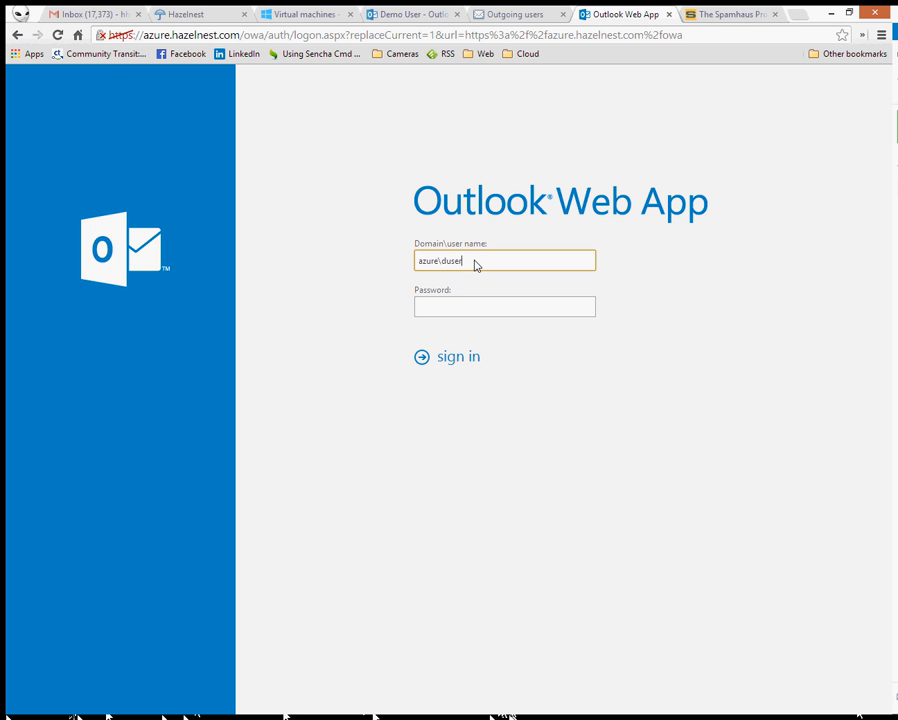
{"action": "key", "text": "BackSpace"}
{"action": "key", "text": "BackSpace"}
{"action": "key", "text": "BackSpace"}
{"action": "key", "text": "BackSpace"}
{"action": "key", "text": "Tab"}
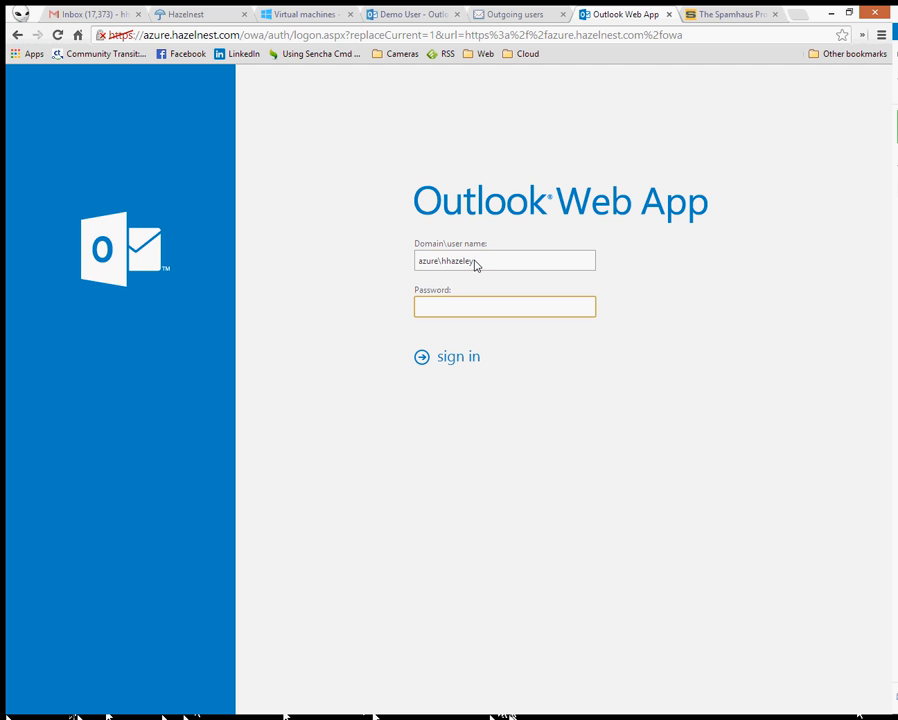
{"action": "type", "text": "•••••••"}
{"action": "key", "text": "Return"}
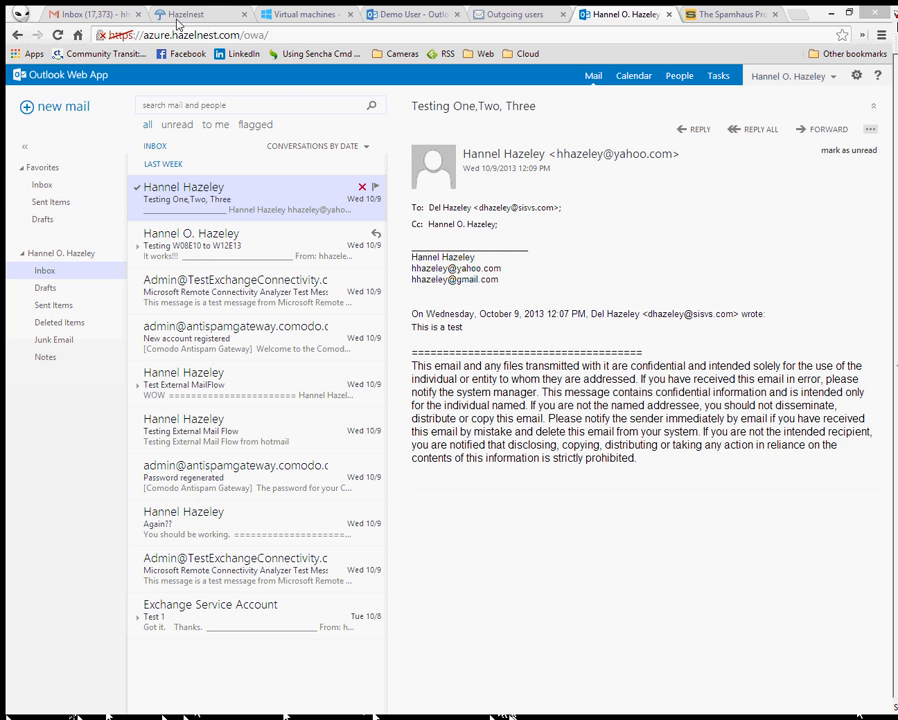
- Copy the code from the Spamhaus PBL Removal Verification Code email into the 5-digit field and finish
{"action": "left_click", "coordinate": [100, 14]}
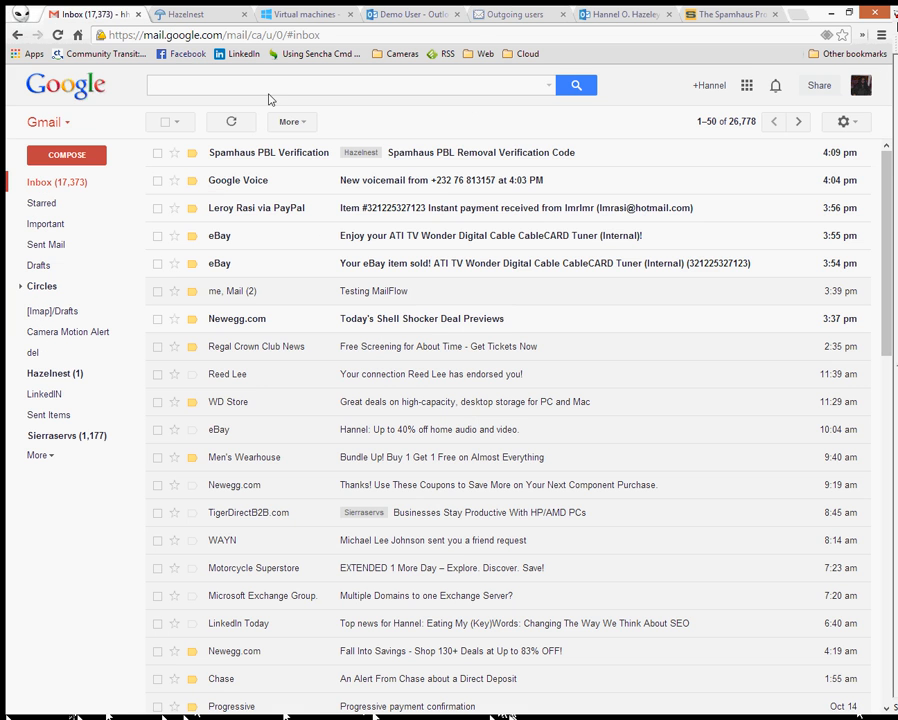
{"action": "left_click", "coordinate": [482, 156]}
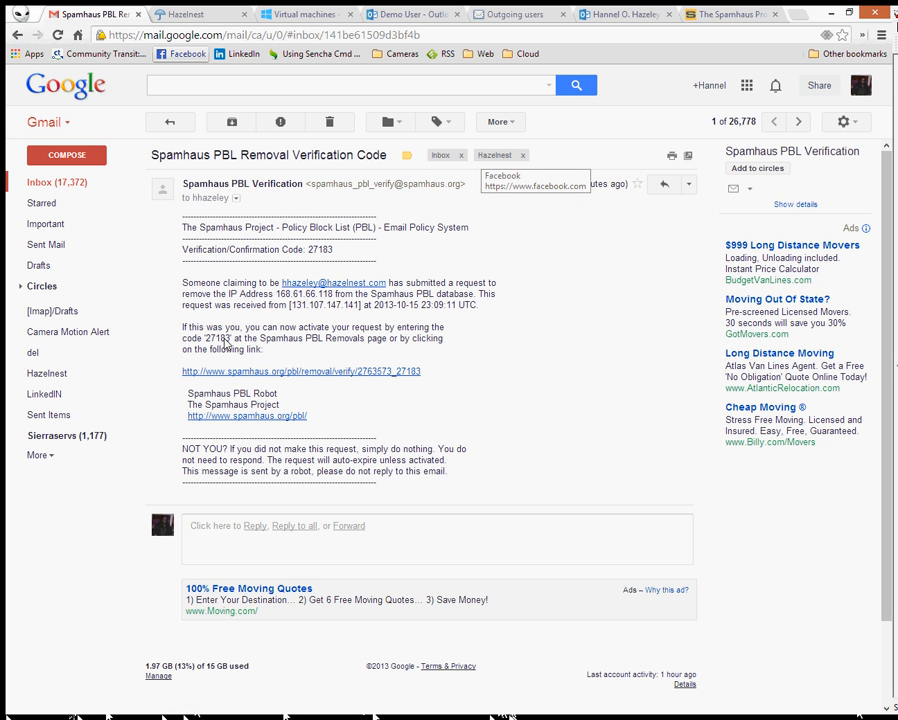
{"action": "double_click", "coordinate": [212, 339]}
{"action": "key", "text": "ctrl+c"}
{"action": "left_click", "coordinate": [730, 14]}
{"action": "left_click", "coordinate": [420, 345]}
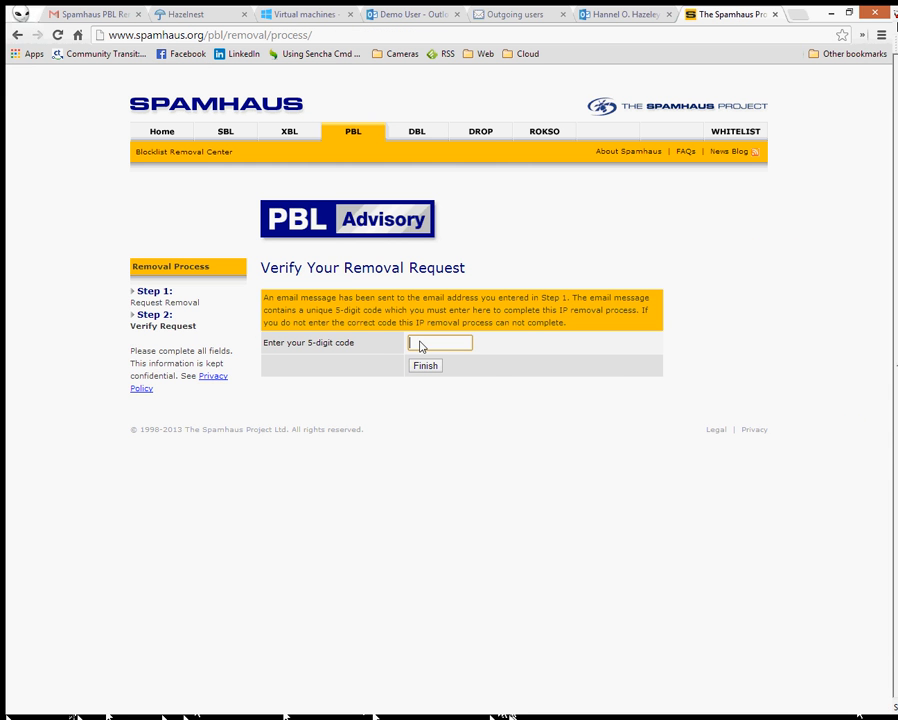
{"action": "key", "text": "ctrl+v"}
{"action": "left_click", "coordinate": [430, 366]}
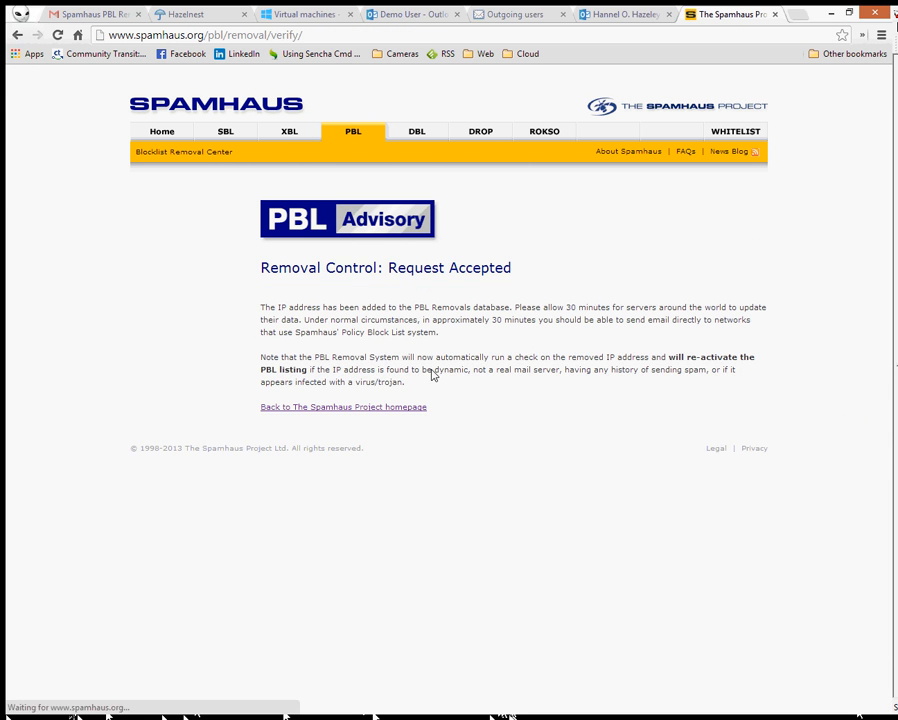
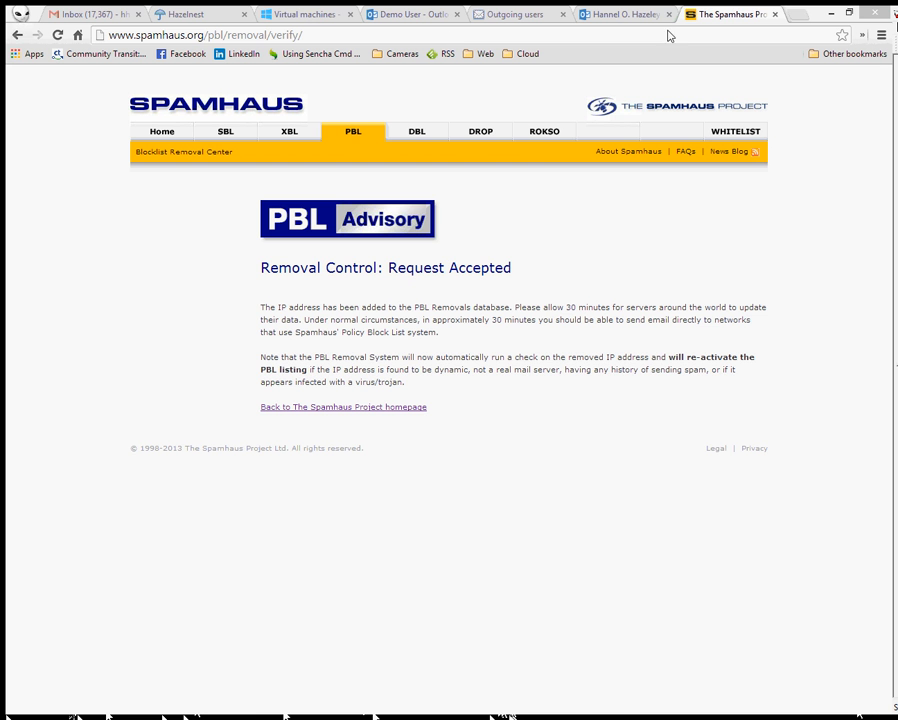
- Run an MXToolbox blacklist check on 168.61.66.118 (0 of 89 listings), then return to the bounce message
{"action": "left_click", "coordinate": [797, 15]}
{"action": "type", "text": "mx"}
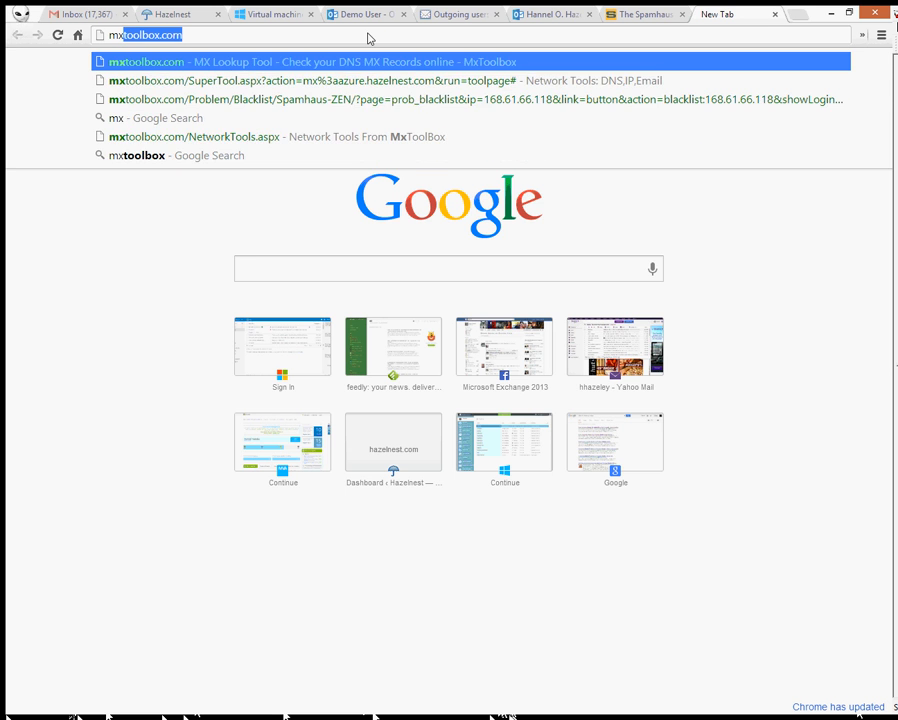
{"action": "key", "text": "Return"}
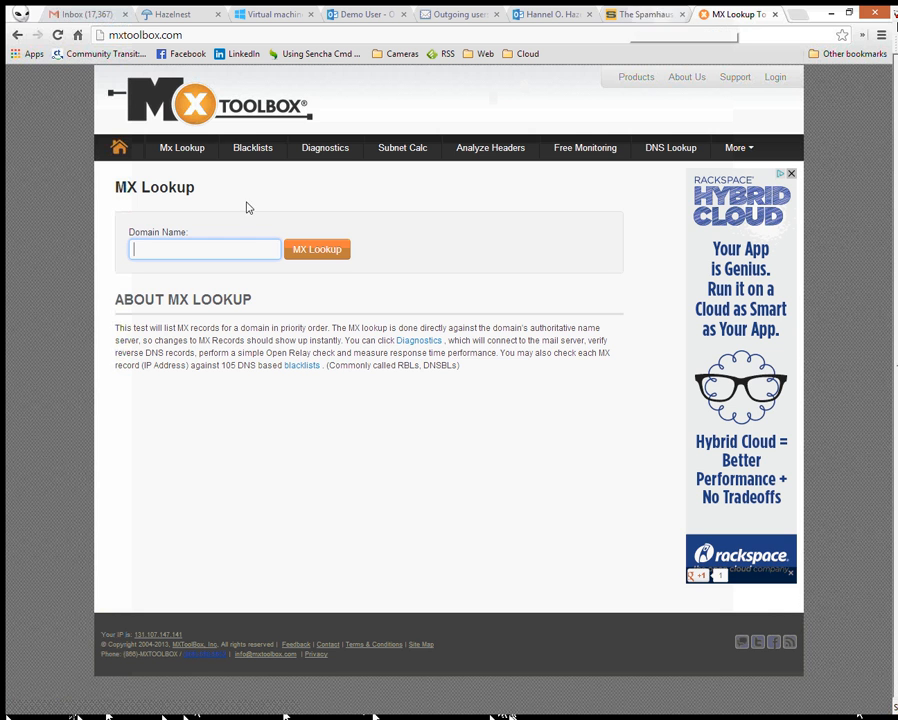
{"action": "left_click", "coordinate": [263, 158]}
{"action": "left_click", "coordinate": [244, 251]}
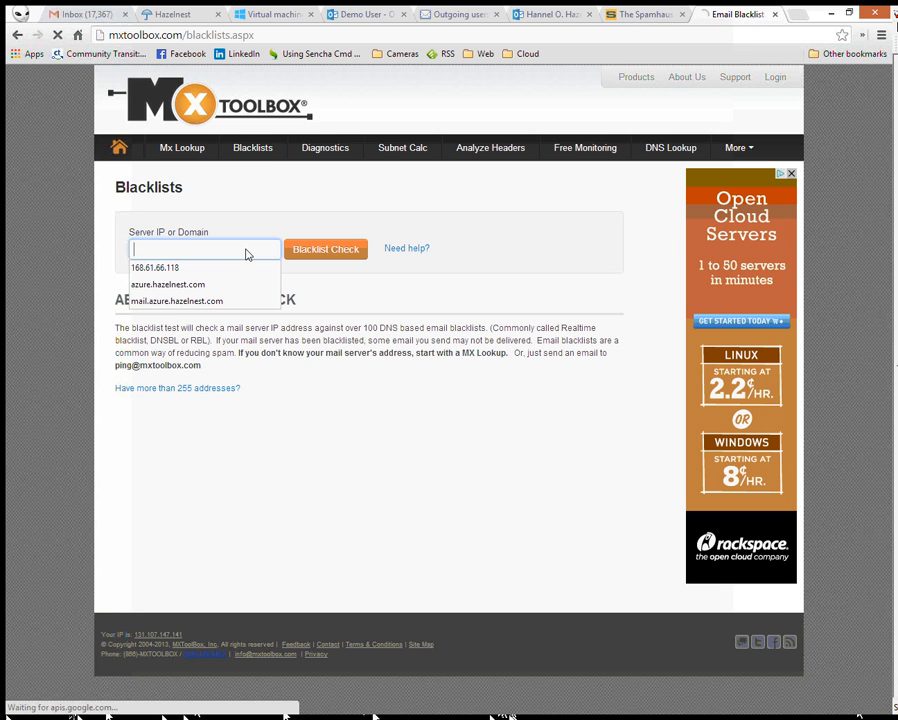
{"action": "left_click", "coordinate": [239, 268]}
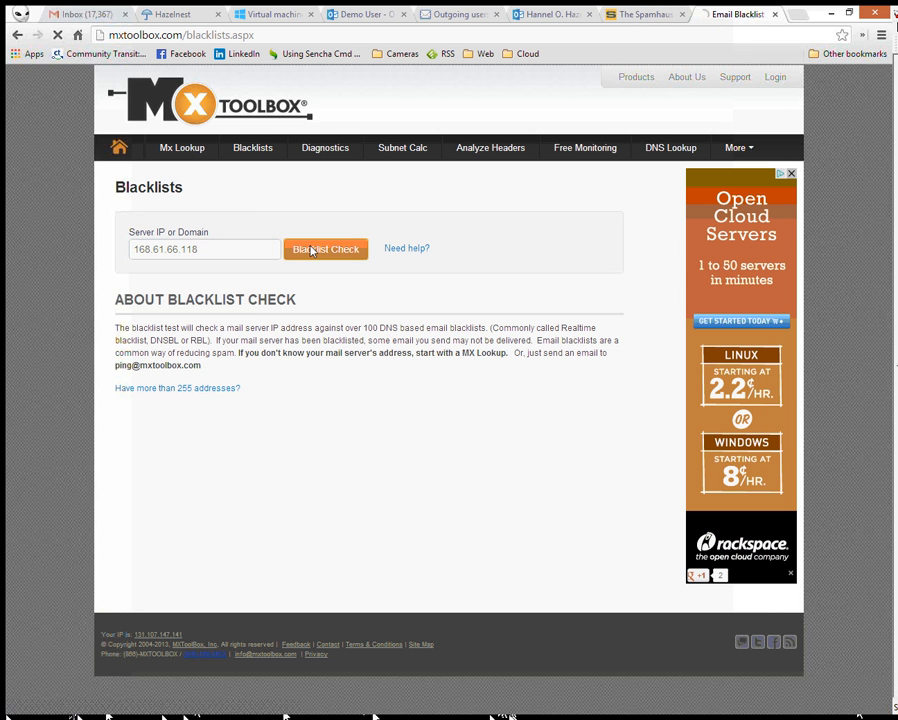
{"action": "left_click", "coordinate": [300, 250]}
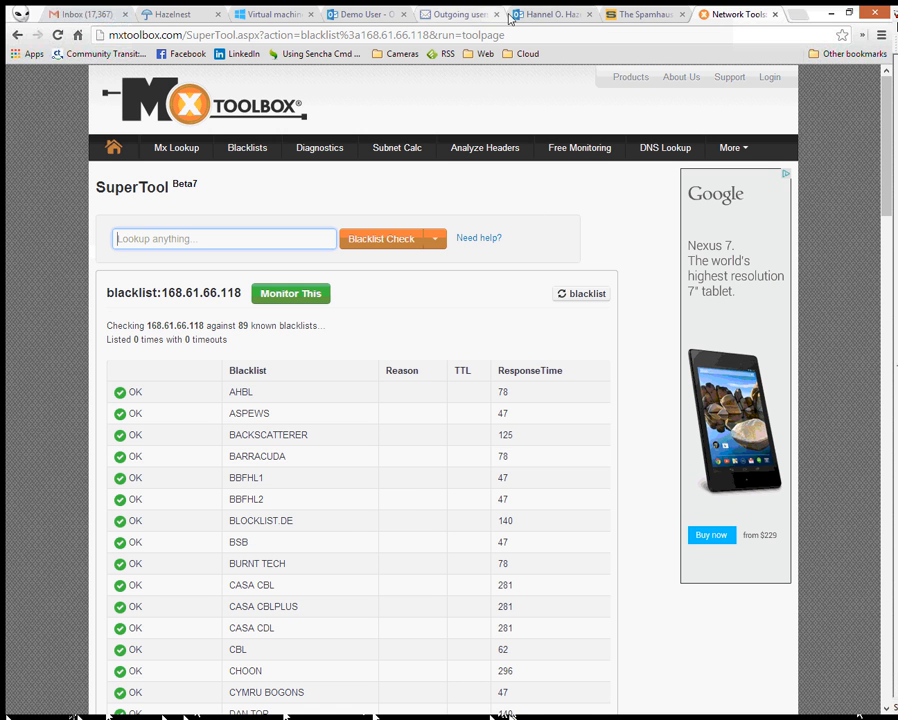
{"action": "left_click", "coordinate": [344, 16]}
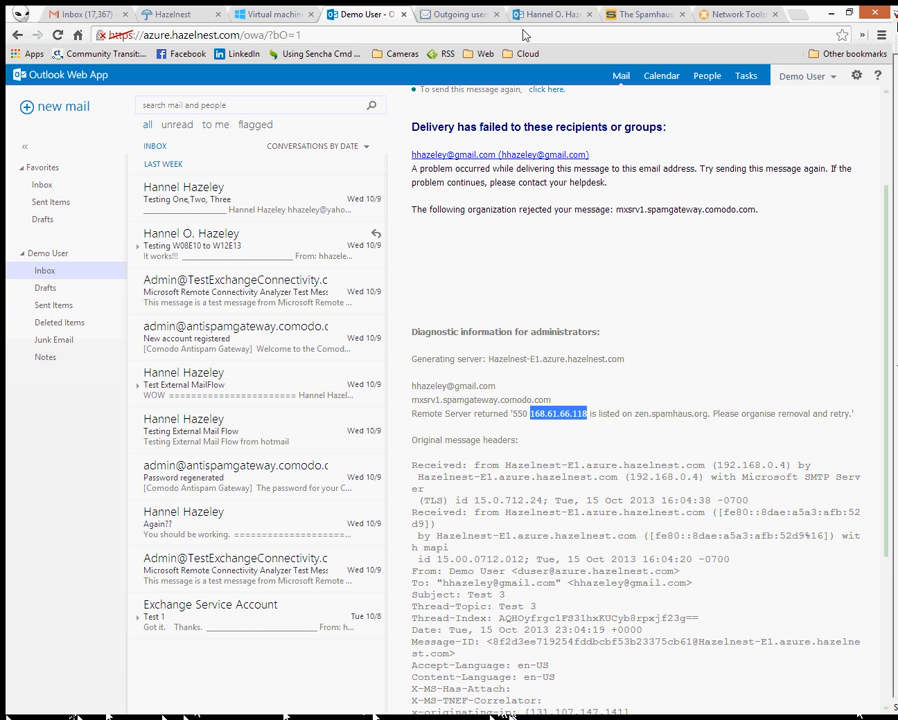
- Close the Demo User tab and sign out of the other Outlook Web App mailbox
{"action": "left_click", "coordinate": [409, 14]}
{"action": "left_click", "coordinate": [438, 16]}
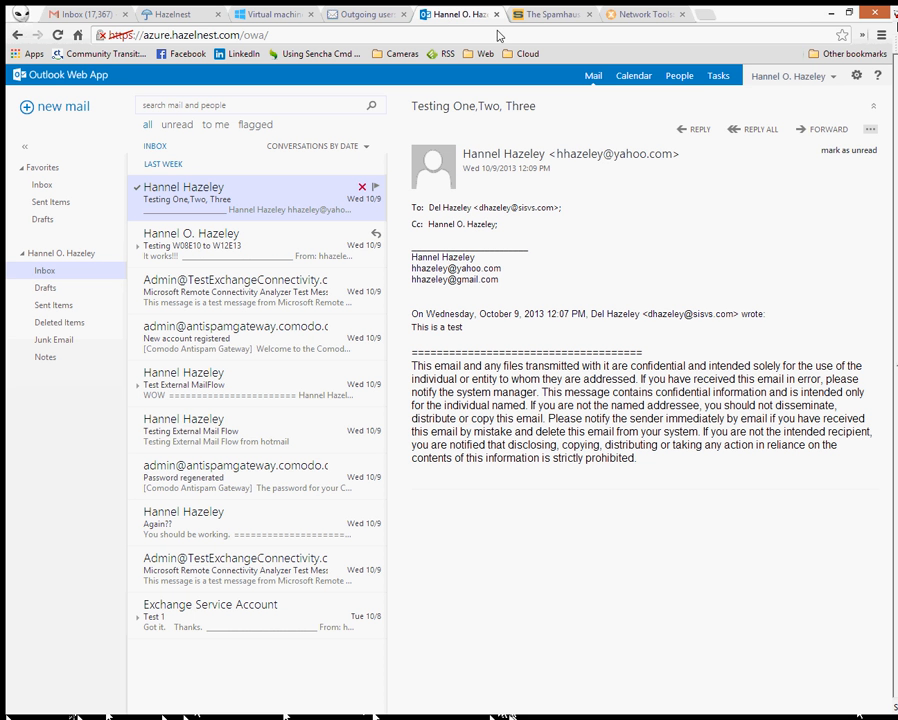
{"action": "left_click", "coordinate": [806, 78]}
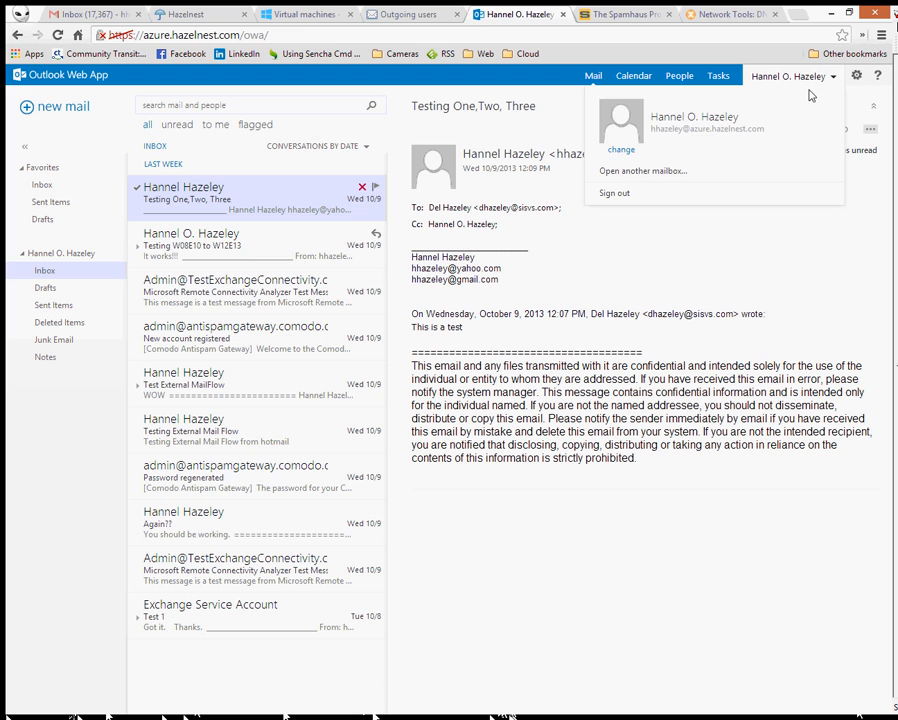
{"action": "left_click", "coordinate": [636, 195]}
- Sign back in as the Demo User account with its password
{"action": "left_click", "coordinate": [482, 262]}
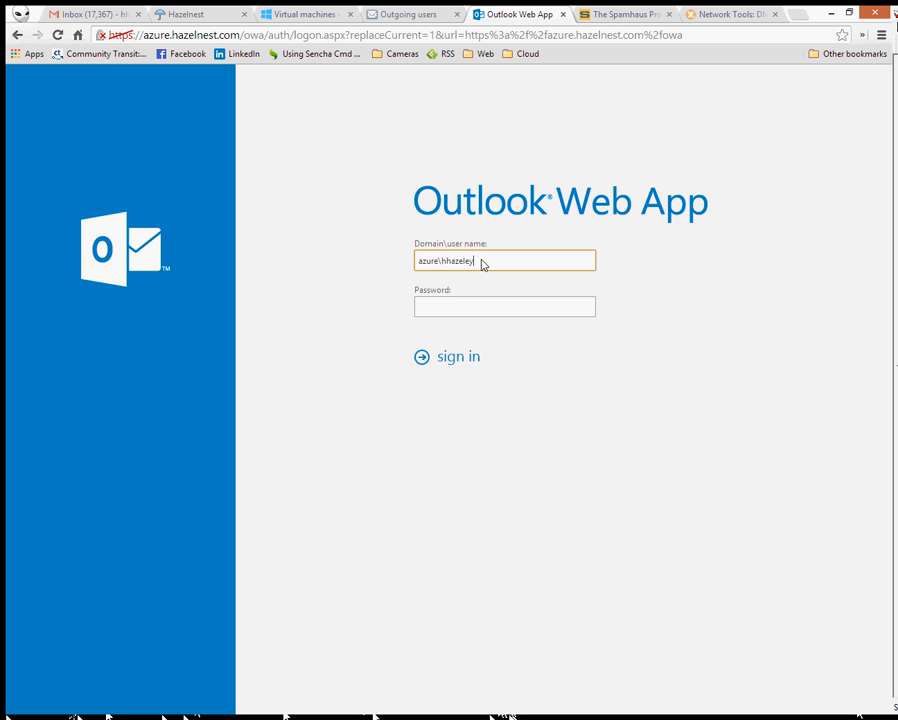
{"action": "key", "text": "BackSpace"}
{"action": "key", "text": "BackSpace"}
{"action": "key", "text": "BackSpace"}
{"action": "key", "text": "BackSpace"}
{"action": "key", "text": "BackSpace"}
{"action": "key", "text": "BackSpace"}
{"action": "key", "text": "BackSpace"}
{"action": "key", "text": "BackSpace"}
{"action": "type", "text": "duser"}
{"action": "key", "text": "Tab"}
{"action": "type", "text": "••••"}
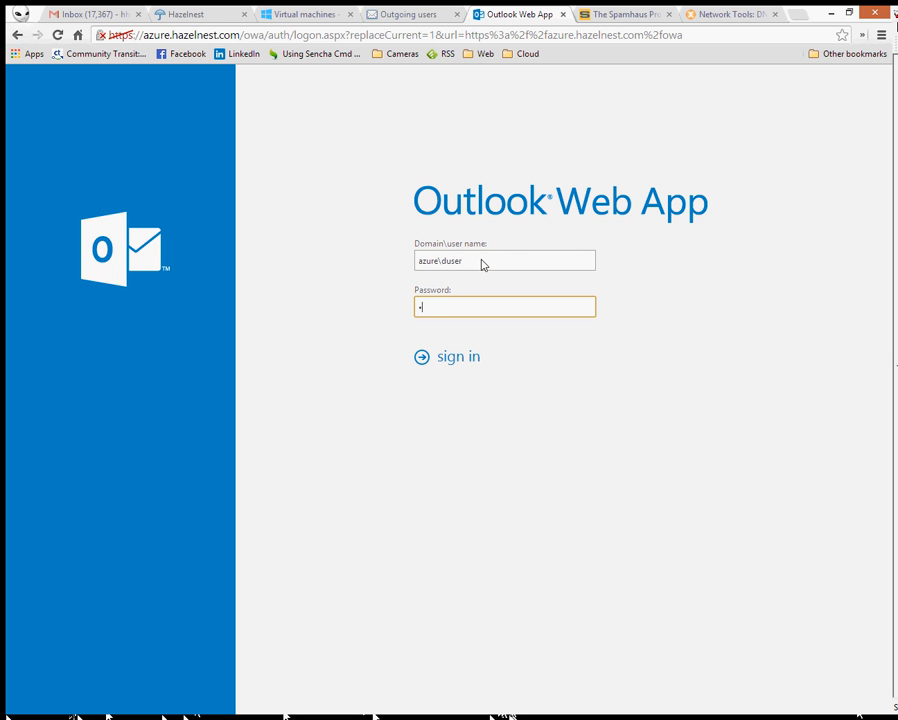
{"action": "key", "text": "BackSpace"}
{"action": "key", "text": "BackSpace"}
{"action": "key", "text": "BackSpace"}
{"action": "key", "text": "BackSpace"}
{"action": "type", "text": "•••••••"}
{"action": "key", "text": "Return"}
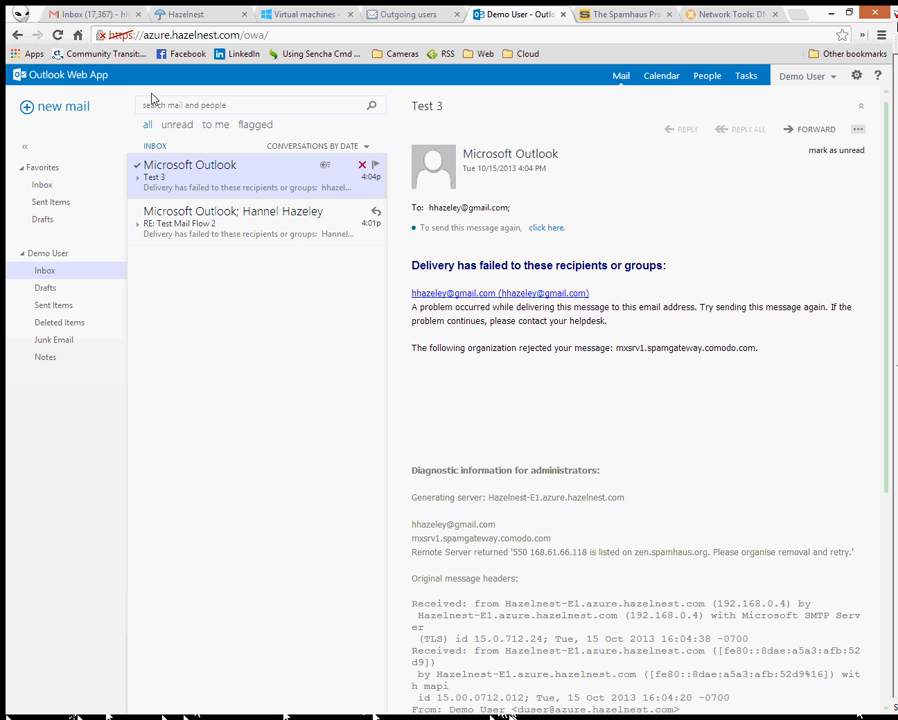
- Draft a mail to the Gmail contact with subject 'Testing 4' and body 'Testing after releasing IP from block list'
{"action": "left_click", "coordinate": [71, 112]}
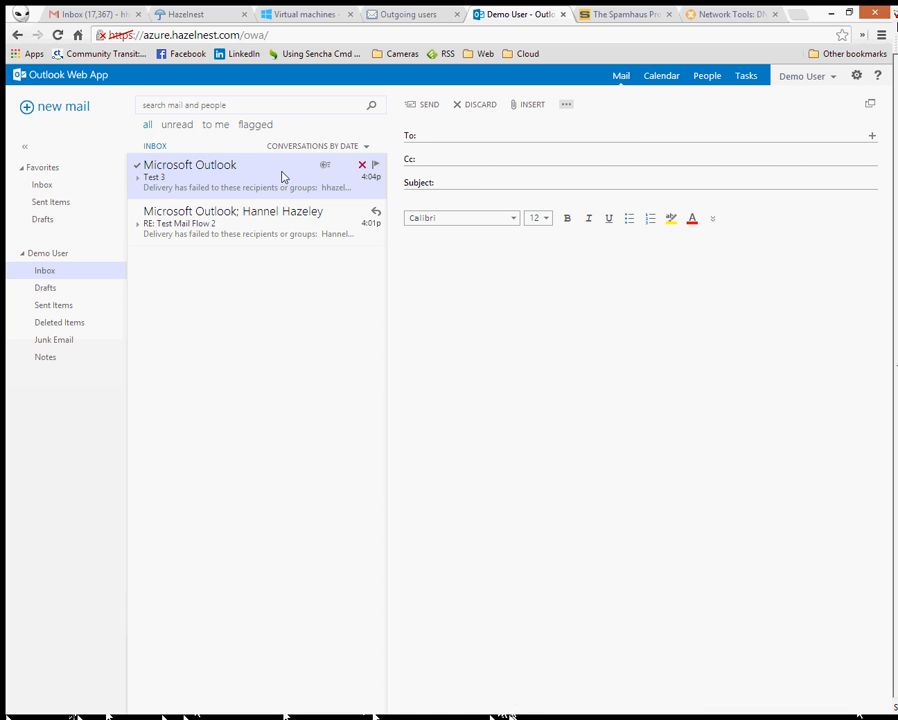
{"action": "type", "text": "hhaz"}
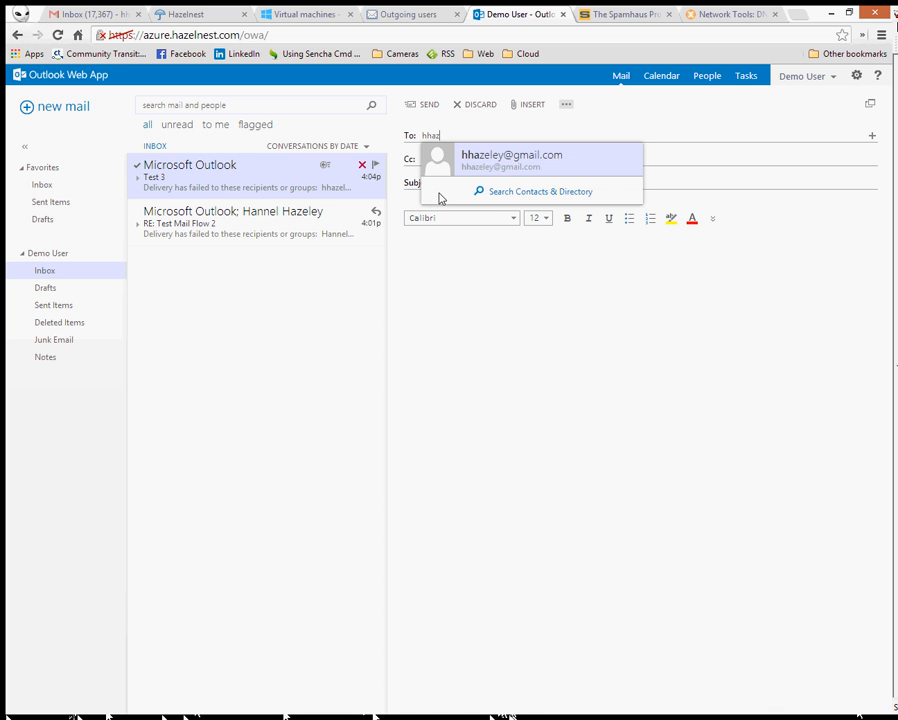
{"action": "key", "text": "Return"}
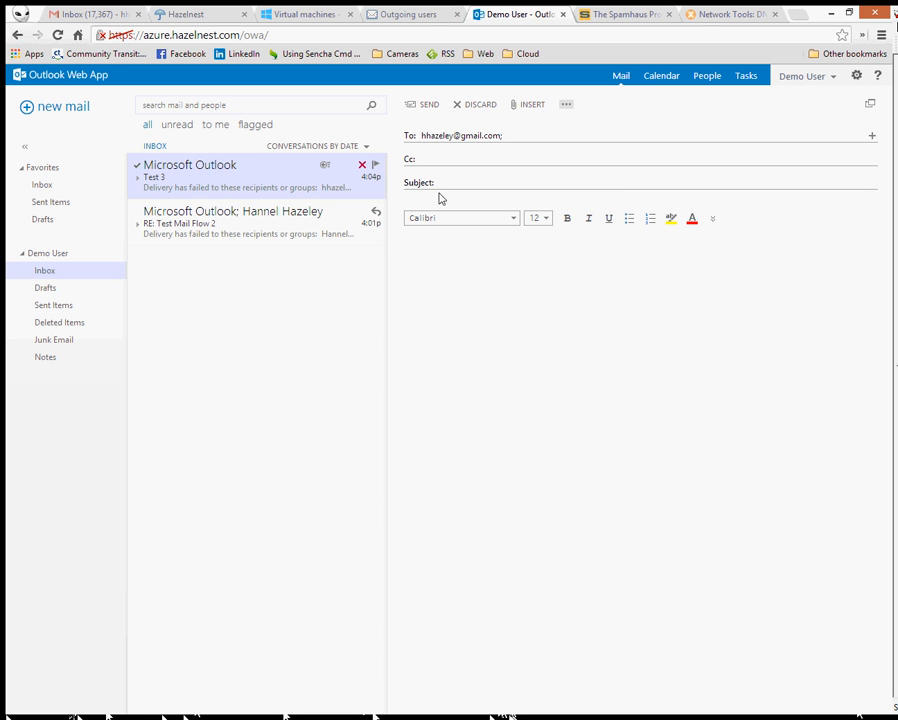
{"action": "left_click", "coordinate": [554, 191]}
{"action": "type", "text": "Testing 4"}
{"action": "key", "text": "Tab"}
{"action": "type", "text": "Ah"}
{"action": "key", "text": "BackSpace"}
{"action": "key", "text": "BackSpace"}
{"action": "type", "text": "Testing after"}
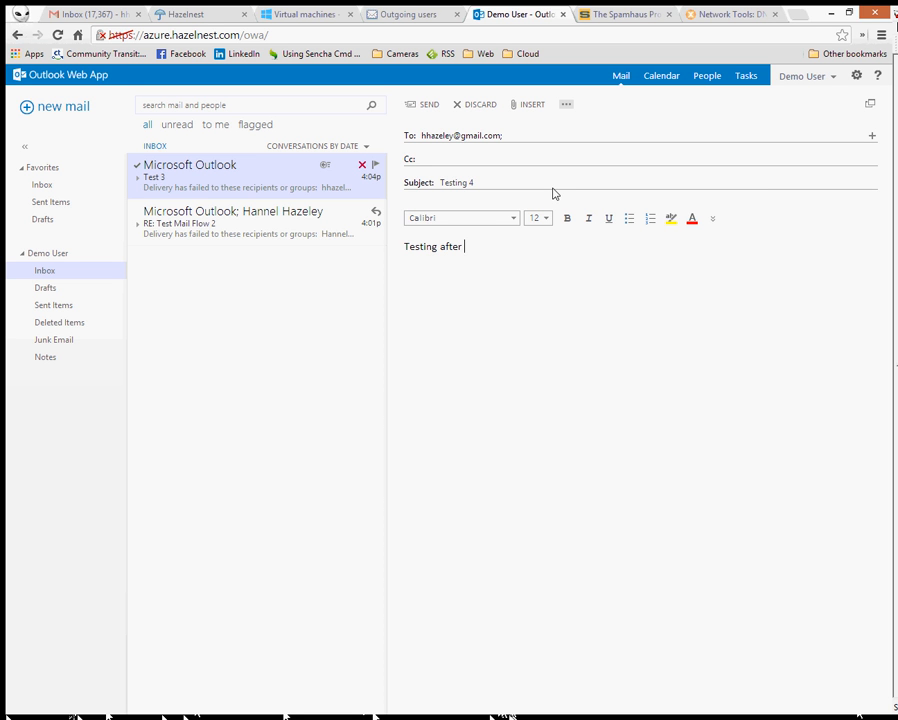
{"action": "type", "text": " releasing IP from block l"}
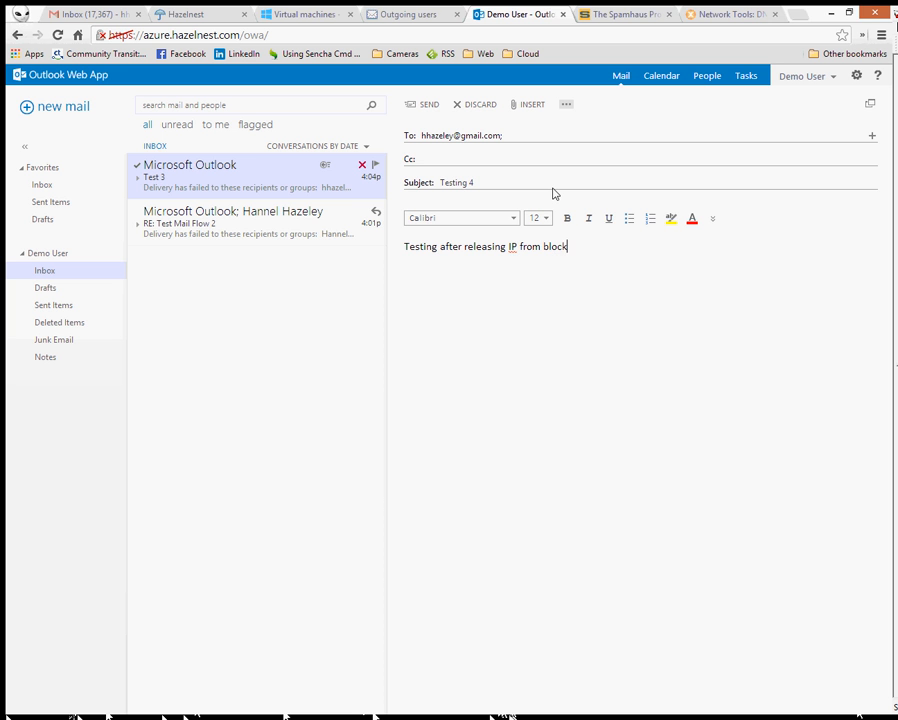
{"action": "type", "text": "ist"}
{"action": "key", "text": "Return"}
- Send the Testing 4 mail and unlock the remote server session with its password
{"action": "left_click", "coordinate": [426, 106]}
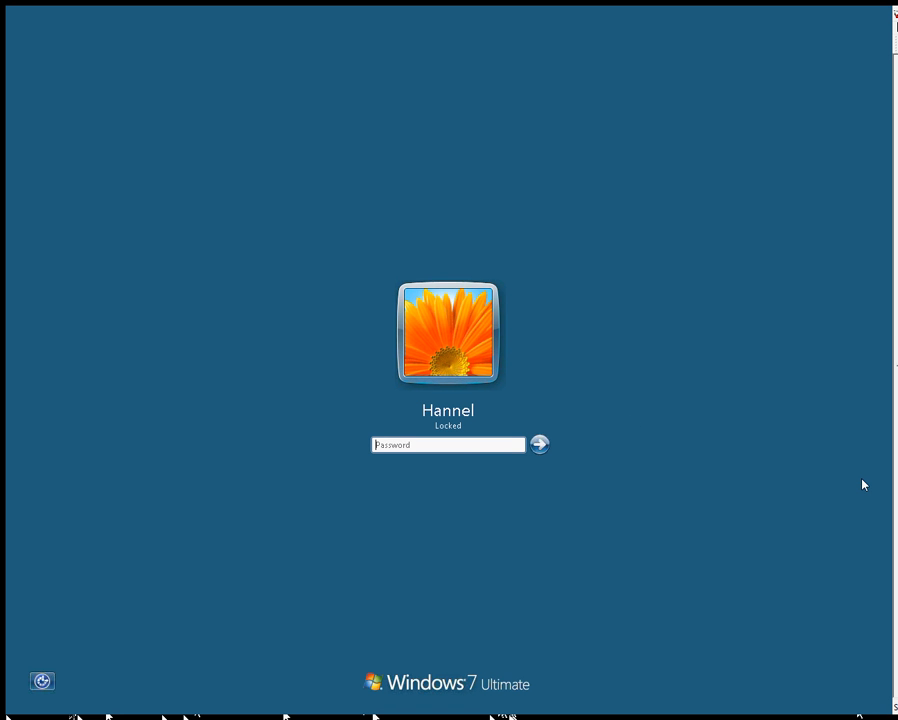
{"action": "type", "text": "•••••••••"}
{"action": "key", "text": "Return"}
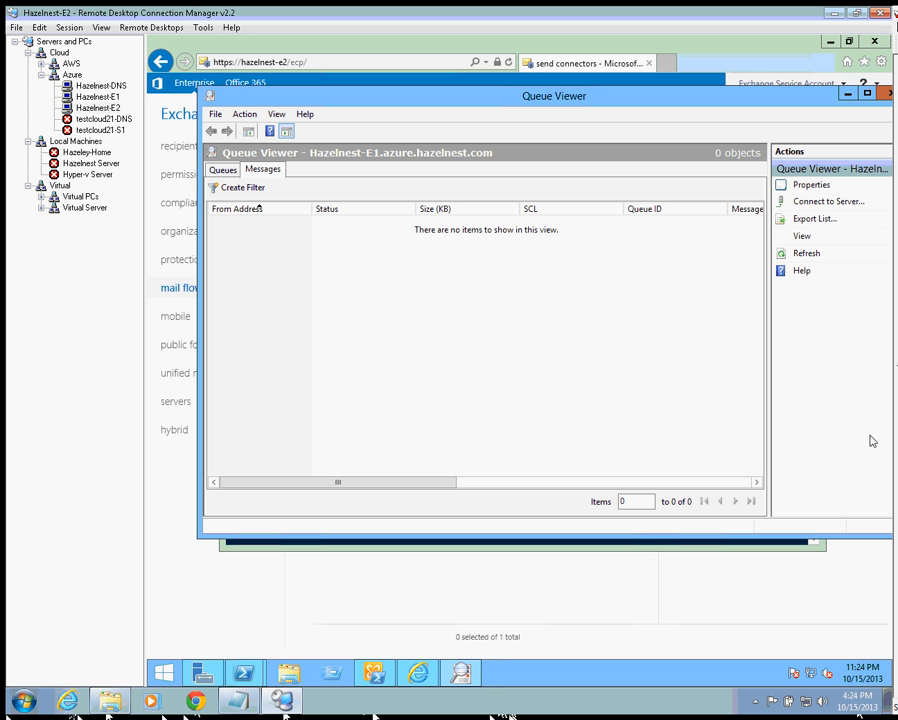
- List Hazelnest-E2's receive connectors in the Exchange admin center and inspect the Outbound Proxy connector
{"action": "left_click", "coordinate": [518, 617]}
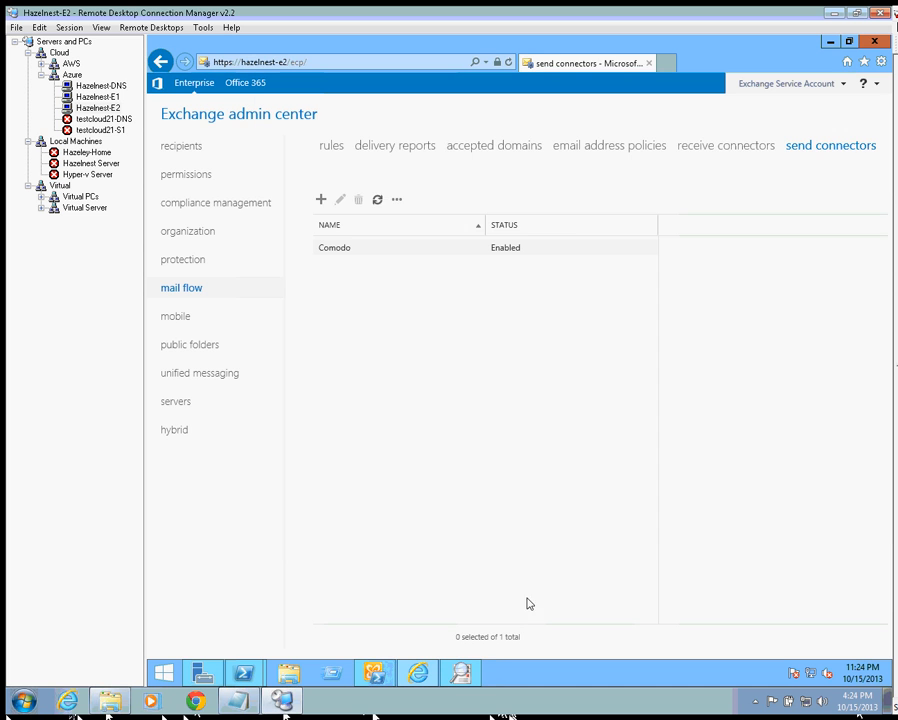
{"action": "left_click", "coordinate": [727, 147]}
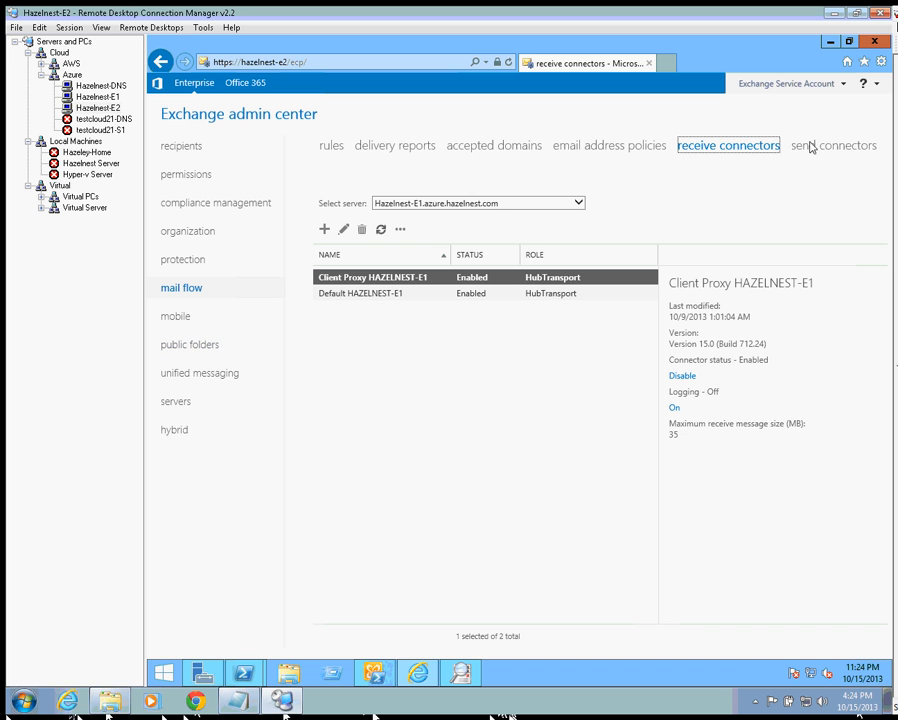
{"action": "left_click", "coordinate": [490, 203]}
{"action": "left_click", "coordinate": [455, 215]}
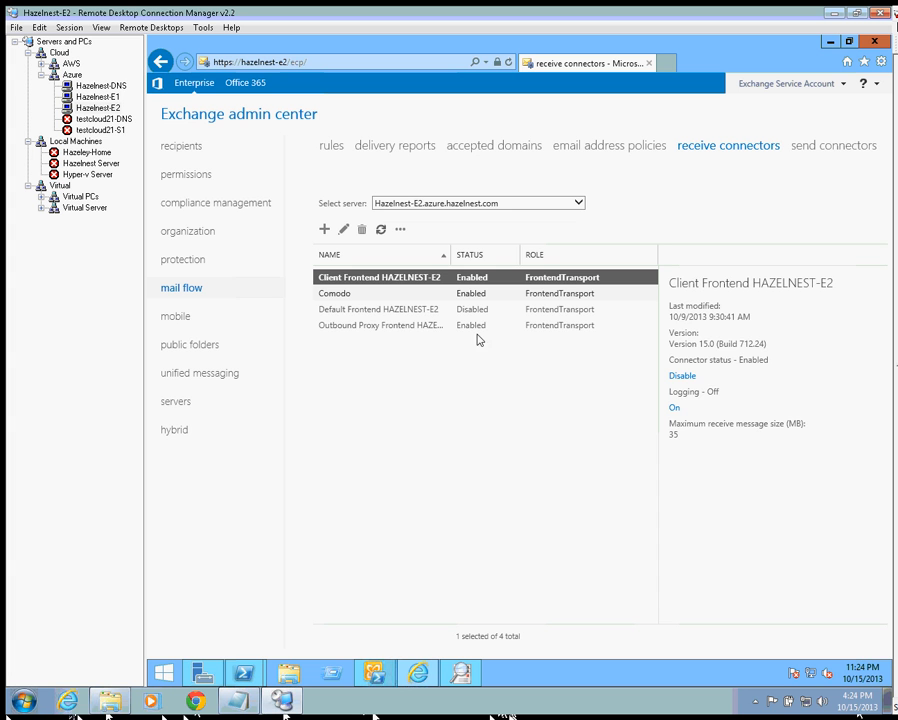
{"action": "left_click", "coordinate": [392, 327]}
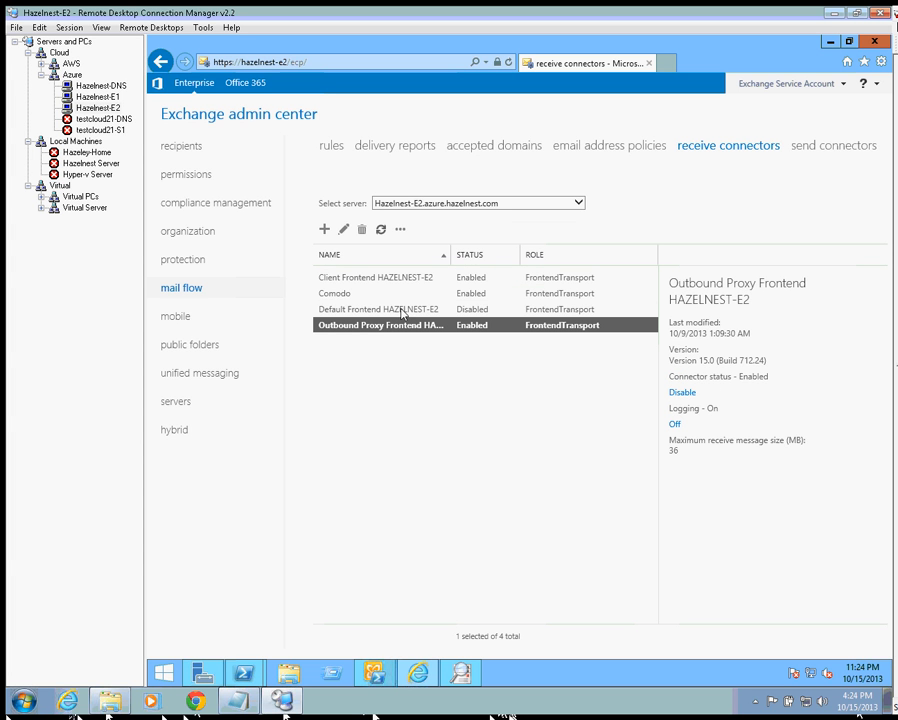
- Review the Comodo connector's security and scoping settings (port 25, remote ranges), then cancel without saving
{"action": "left_click", "coordinate": [402, 297]}
{"action": "double_click", "coordinate": [402, 299]}
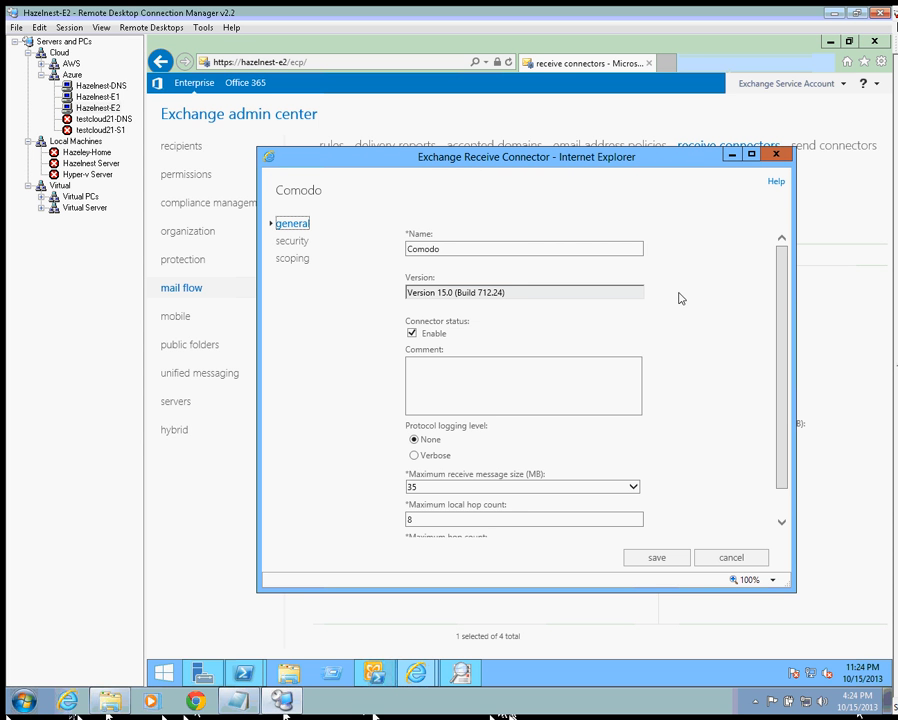
{"action": "scroll", "coordinate": [778, 300], "scroll_direction": "down", "scroll_amount": 2}
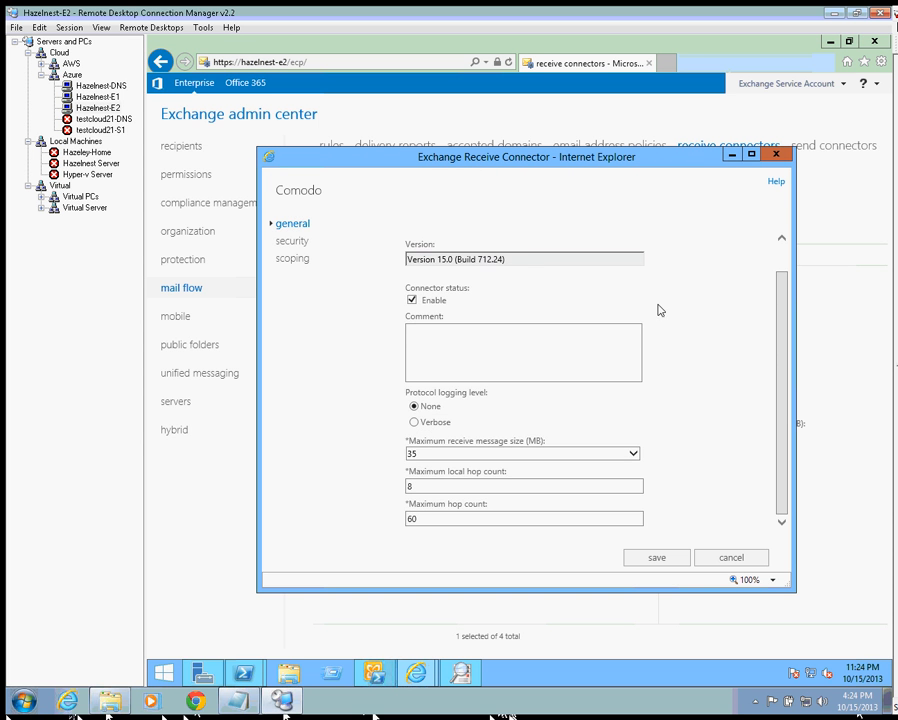
{"action": "left_click", "coordinate": [293, 242]}
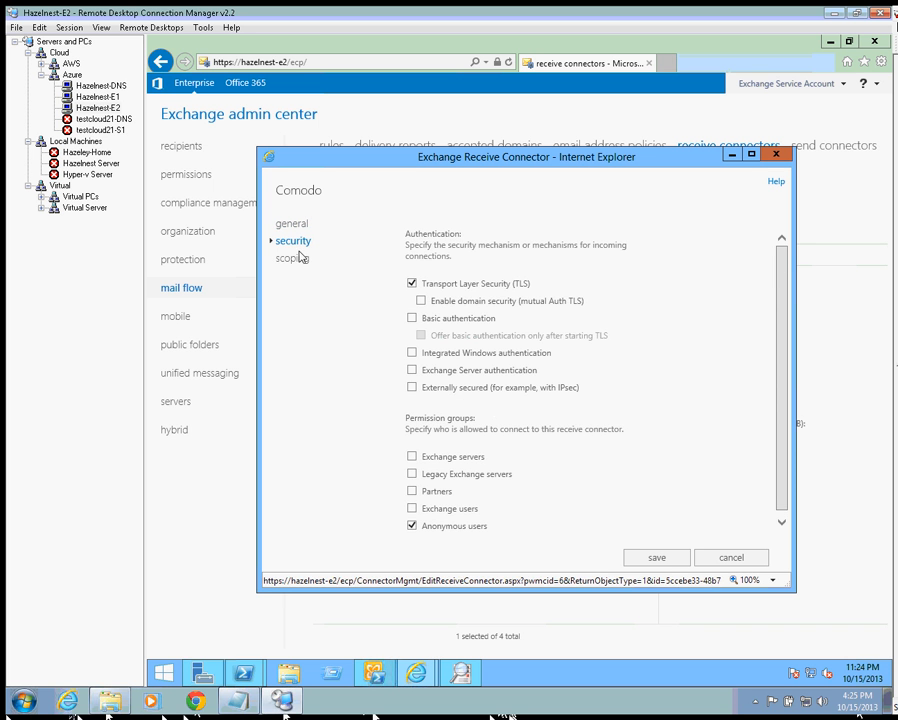
{"action": "left_click", "coordinate": [287, 262]}
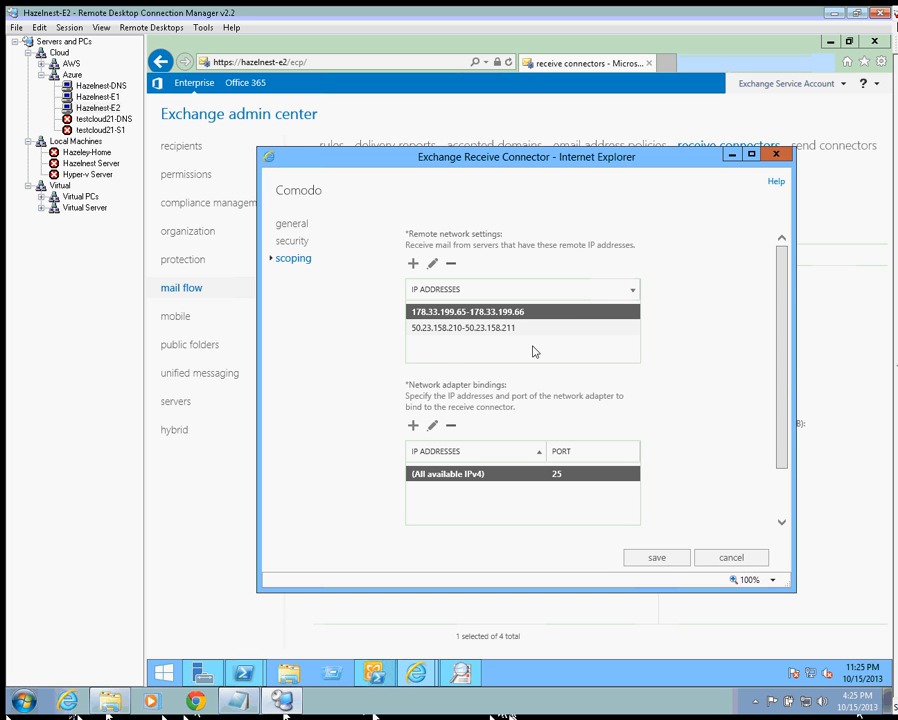
{"action": "left_click", "coordinate": [733, 558]}
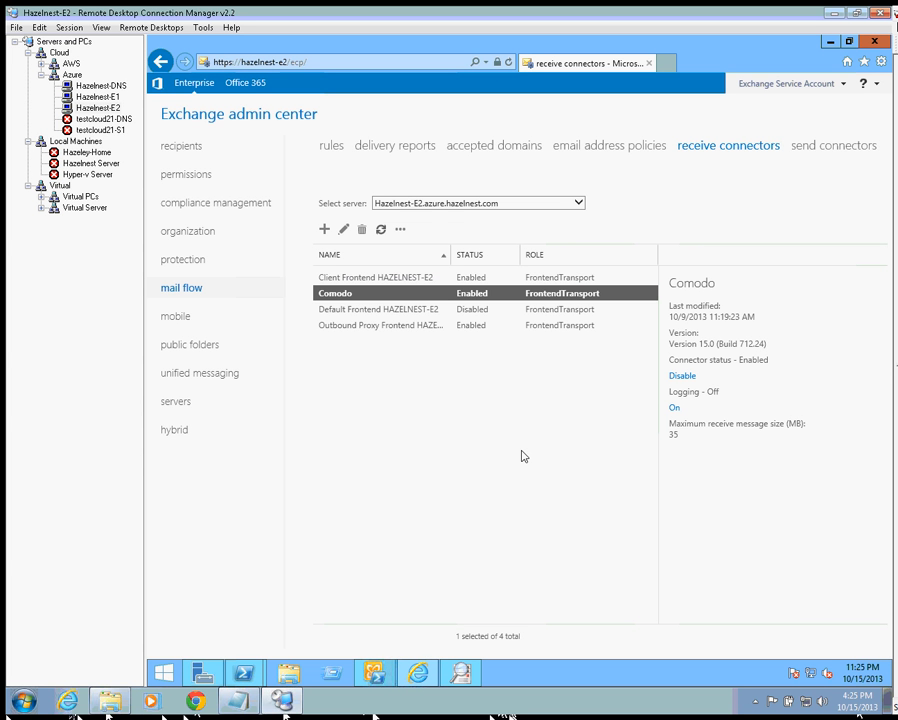
- Show the Exchange admin center's send connectors list
{"action": "left_click", "coordinate": [815, 150]}
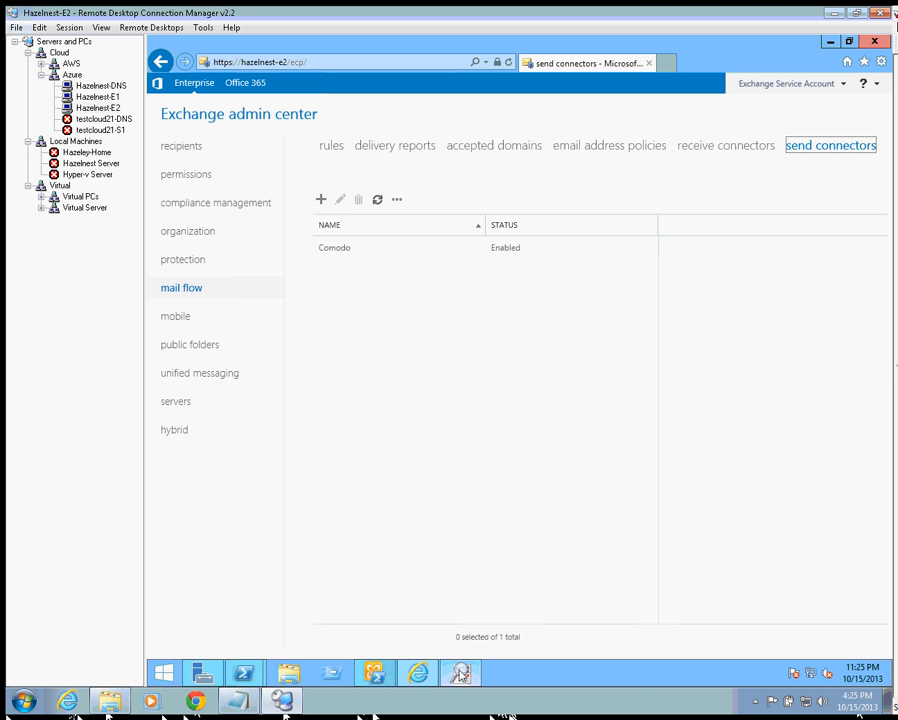
- Refresh Hazelnest-E1's Queue Viewer messages and queues, showing one Ready queue with 0 messages
{"action": "left_click", "coordinate": [460, 675]}
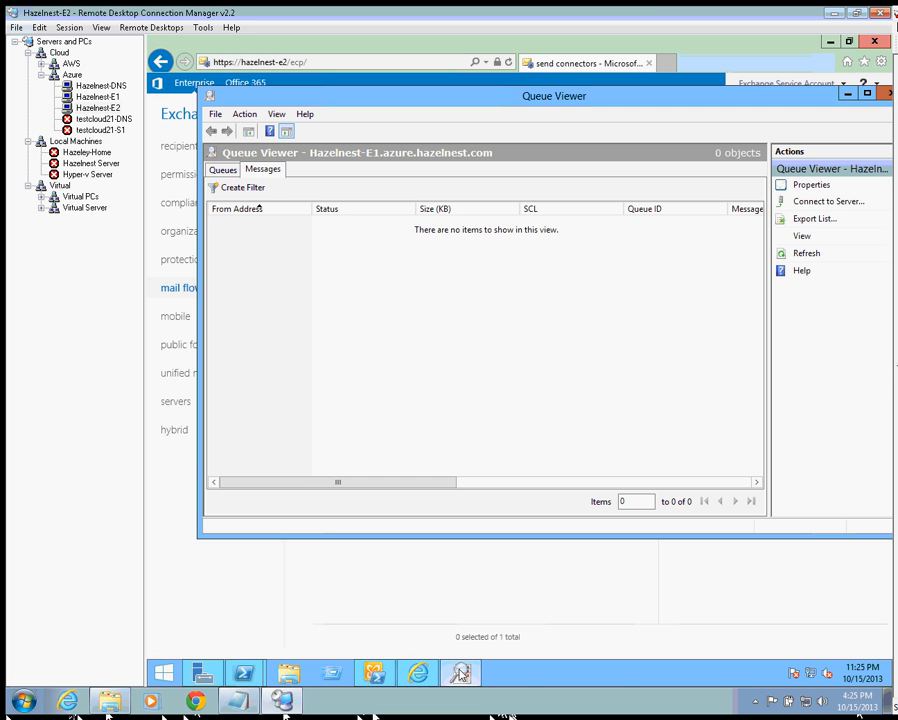
{"action": "left_click", "coordinate": [819, 262]}
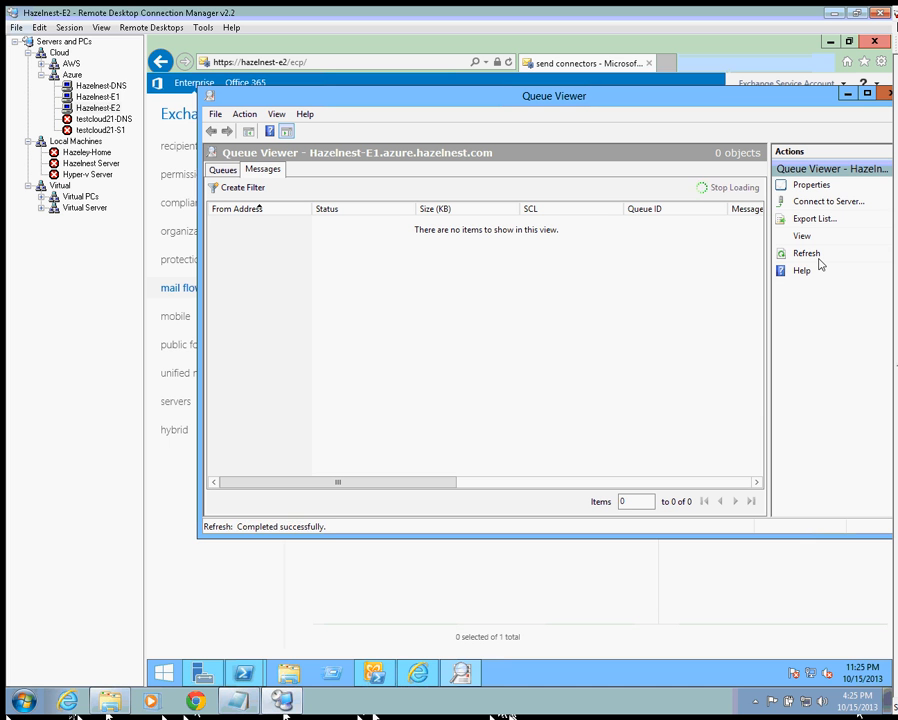
{"action": "left_click", "coordinate": [813, 258]}
{"action": "left_click", "coordinate": [226, 170]}
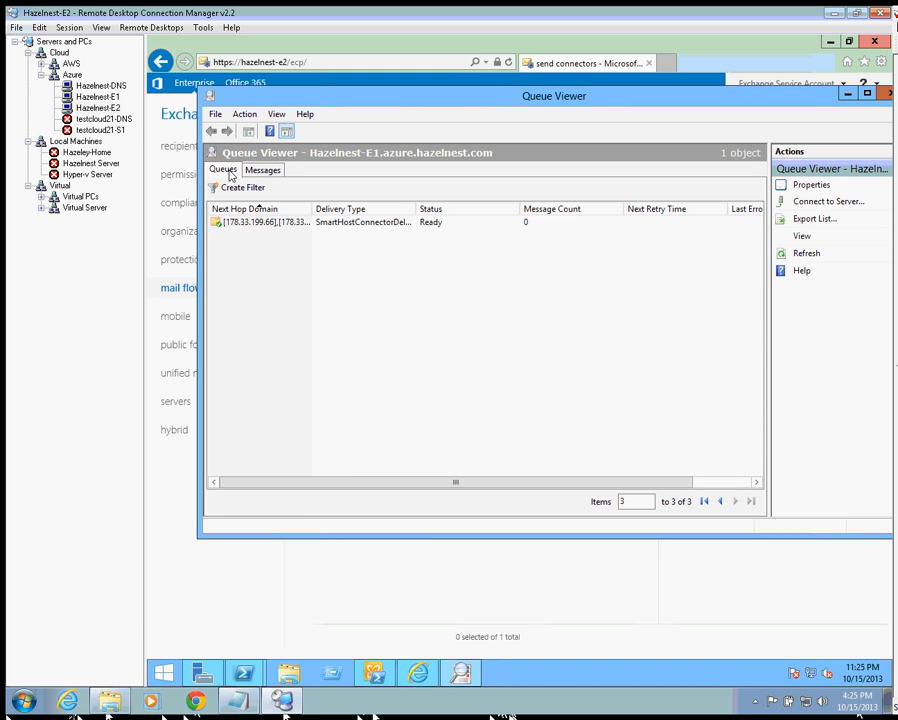
{"action": "left_click", "coordinate": [802, 255]}
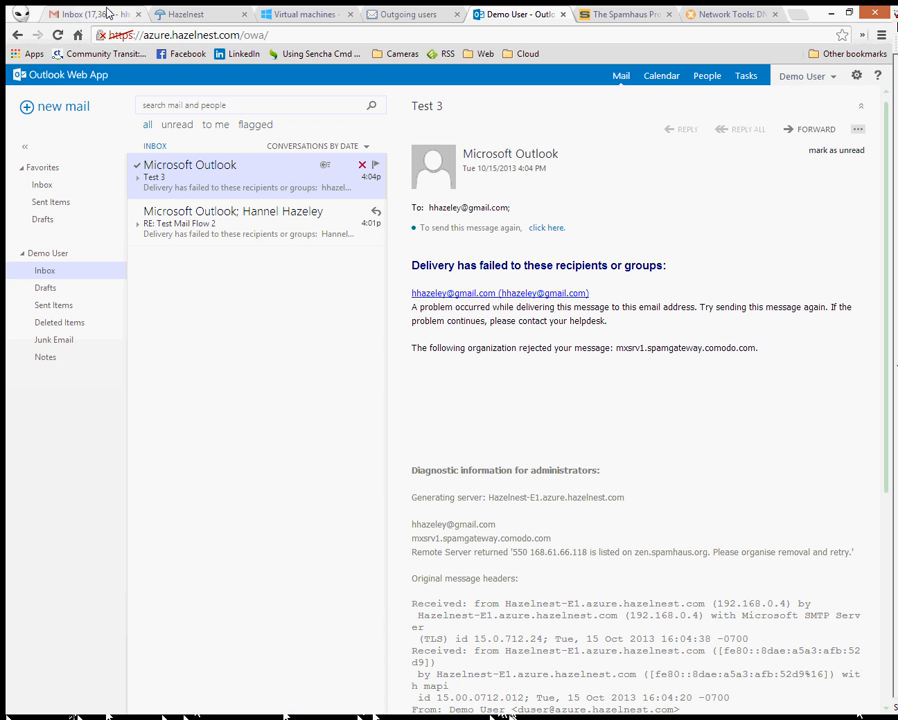
- Reply to Testing 4 in Gmail with 'Got it Dude.' and 'Thanks', send it, and recheck the queue
{"action": "left_click", "coordinate": [108, 12]}
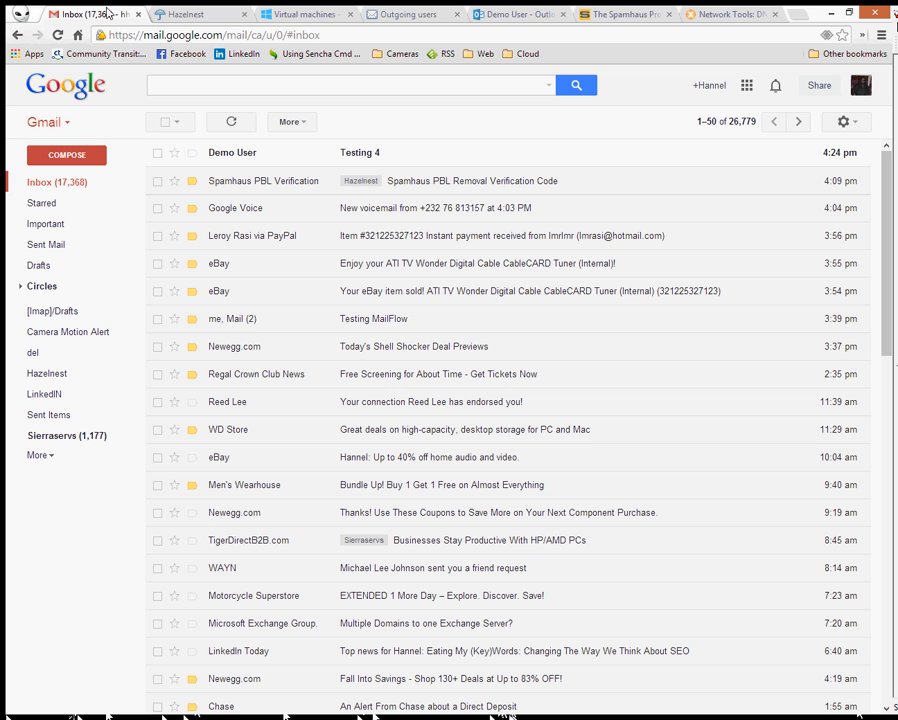
{"action": "left_click", "coordinate": [368, 155]}
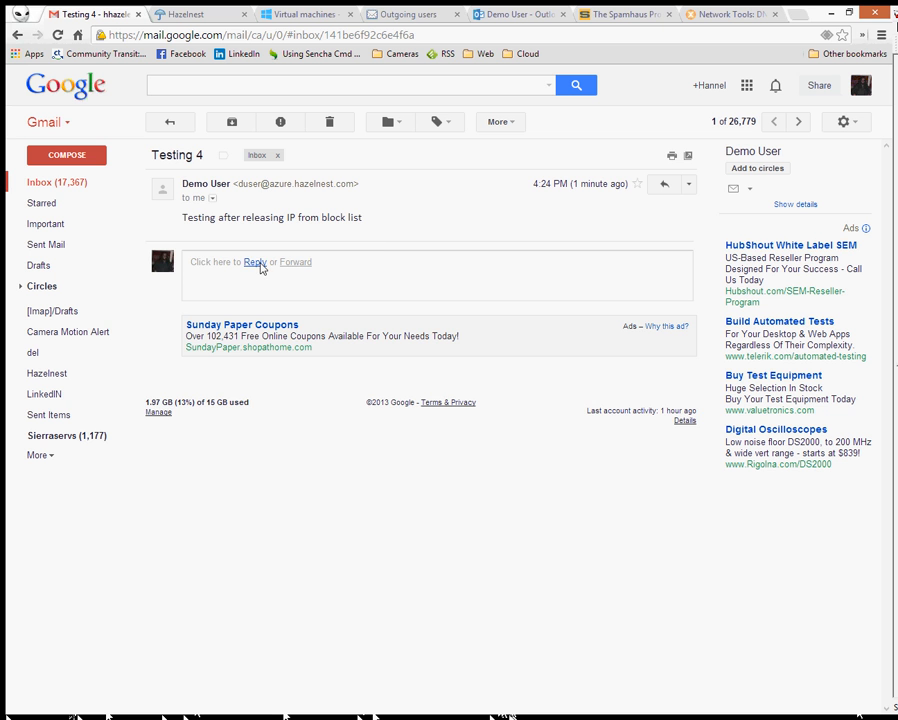
{"action": "left_click", "coordinate": [256, 263]}
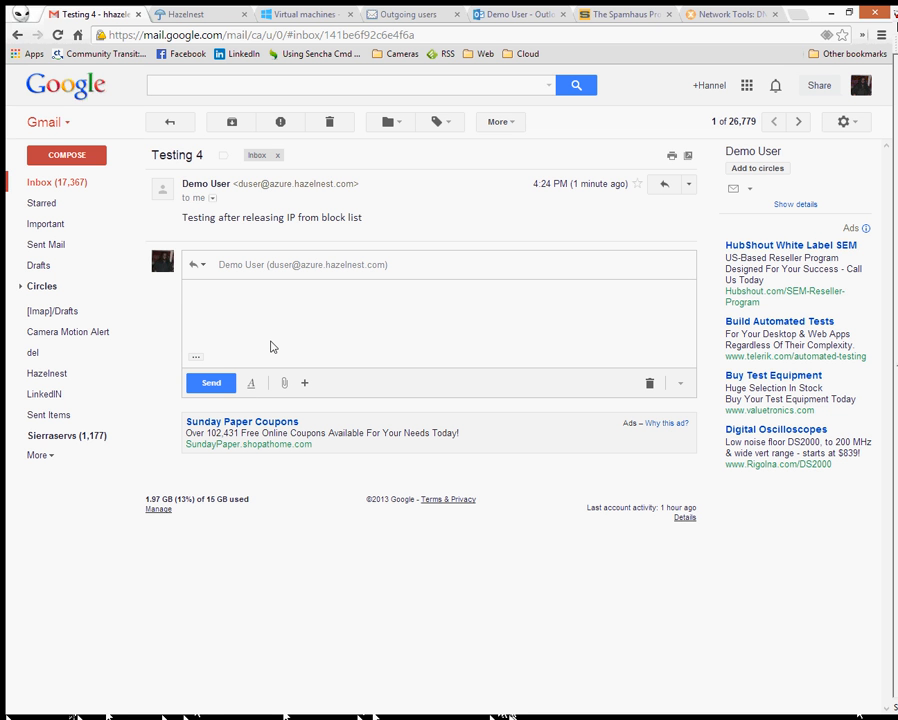
{"action": "type", "text": "Got it Dude"}
{"action": "key", "text": "BackSpace"}
{"action": "type", "text": "."}
{"action": "key", "text": "Return"}
{"action": "type", "text": "Thanks"}
{"action": "left_click", "coordinate": [212, 384]}
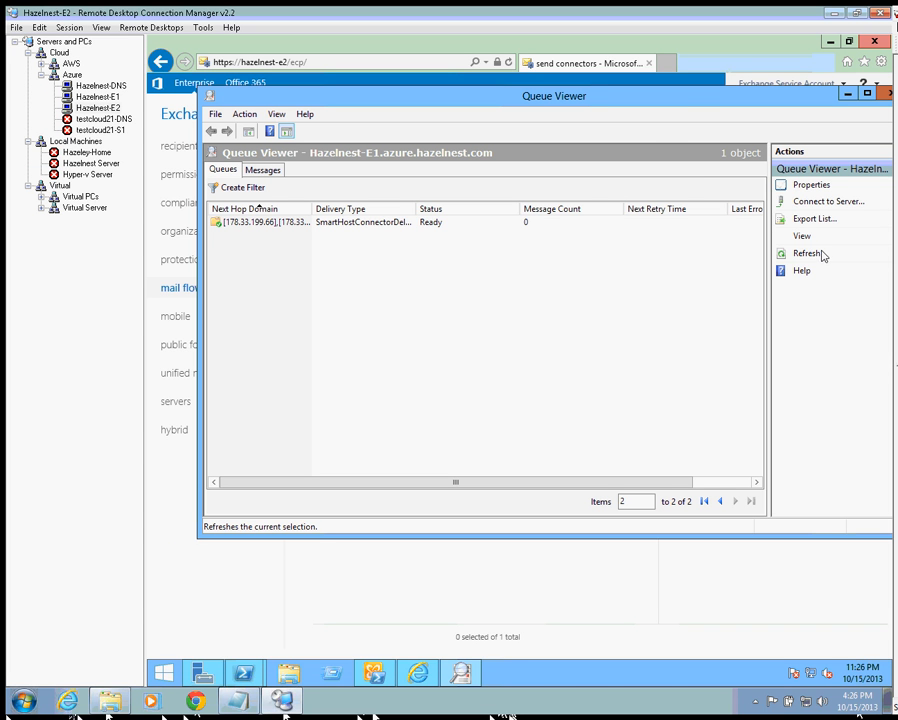
{"action": "left_click", "coordinate": [813, 256]}
- Refresh Hazelnest-E1's mail queue repeatedly; it stays Ready with 0 messages
{"action": "left_click", "coordinate": [813, 258]}
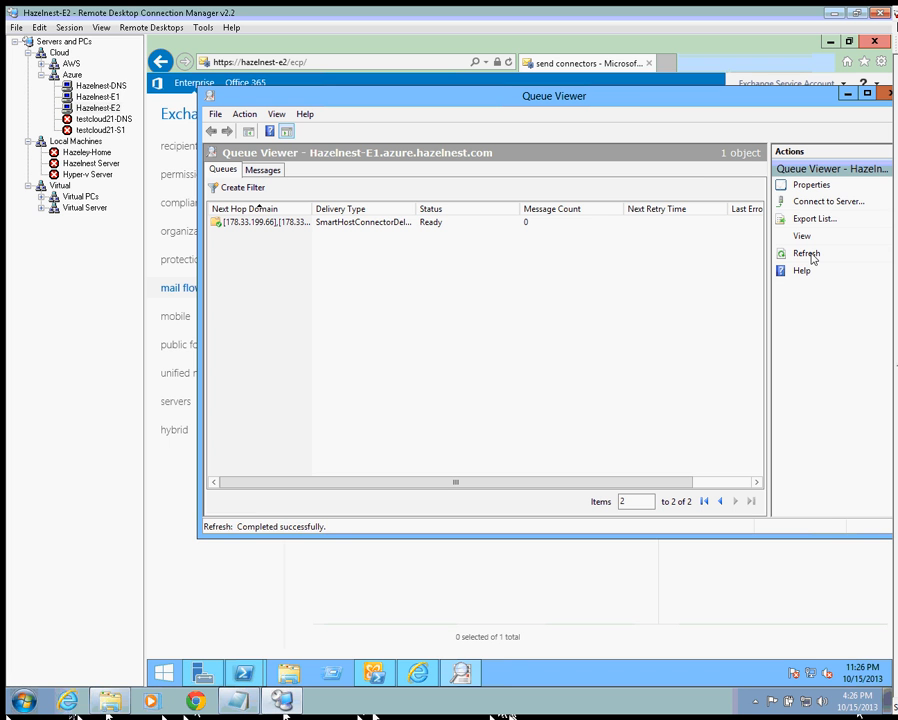
{"action": "left_click", "coordinate": [813, 258]}
{"action": "left_click", "coordinate": [813, 258]}
{"action": "left_click", "coordinate": [813, 258]}
{"action": "left_click", "coordinate": [812, 257]}
{"action": "left_click", "coordinate": [813, 257]}
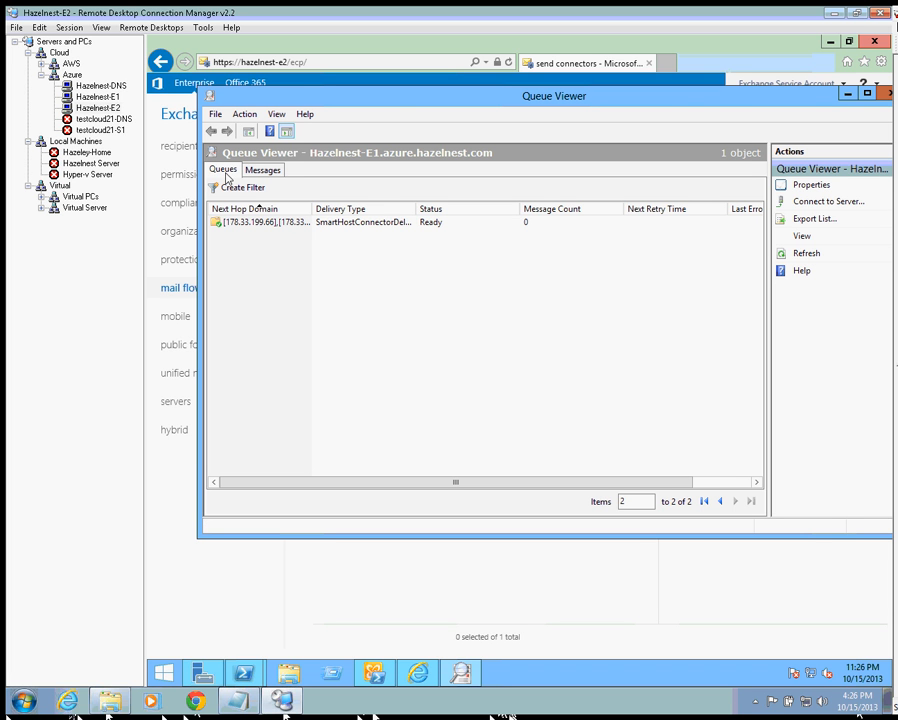
{"action": "left_click", "coordinate": [805, 258]}
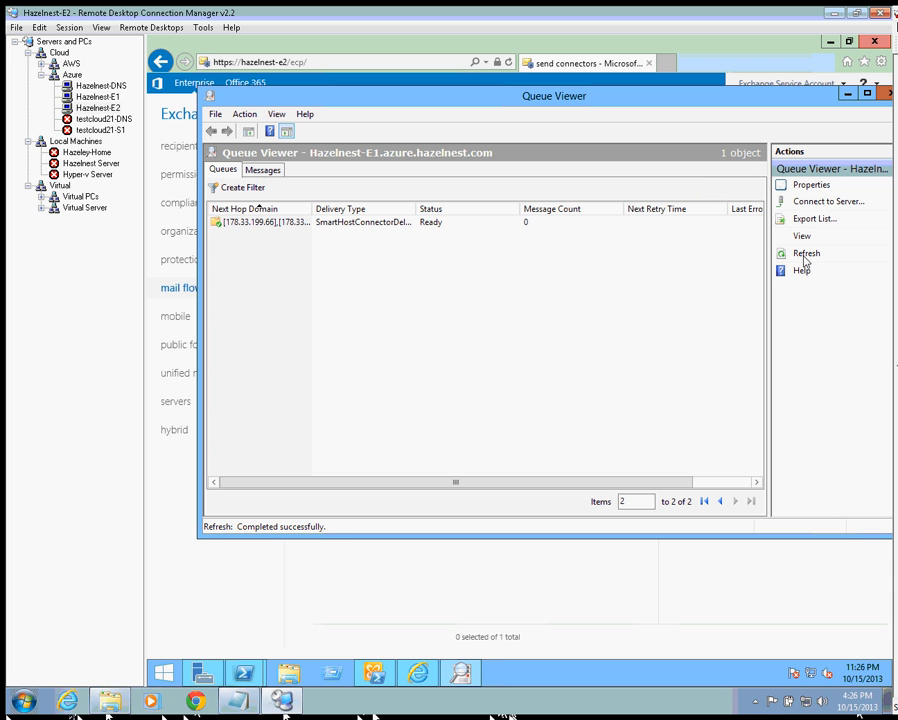
{"action": "left_click", "coordinate": [805, 256]}
{"action": "left_click", "coordinate": [805, 256]}
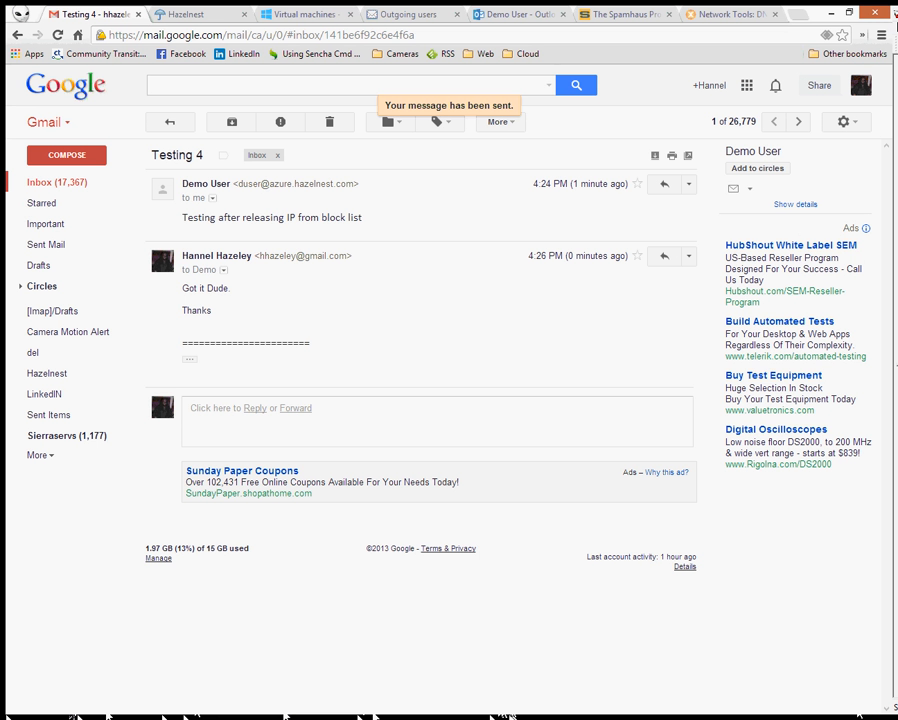
- Return to the Gmail inbox, now showing the two-message Testing 4 thread, and maximize Chrome
{"action": "left_click", "coordinate": [72, 183]}
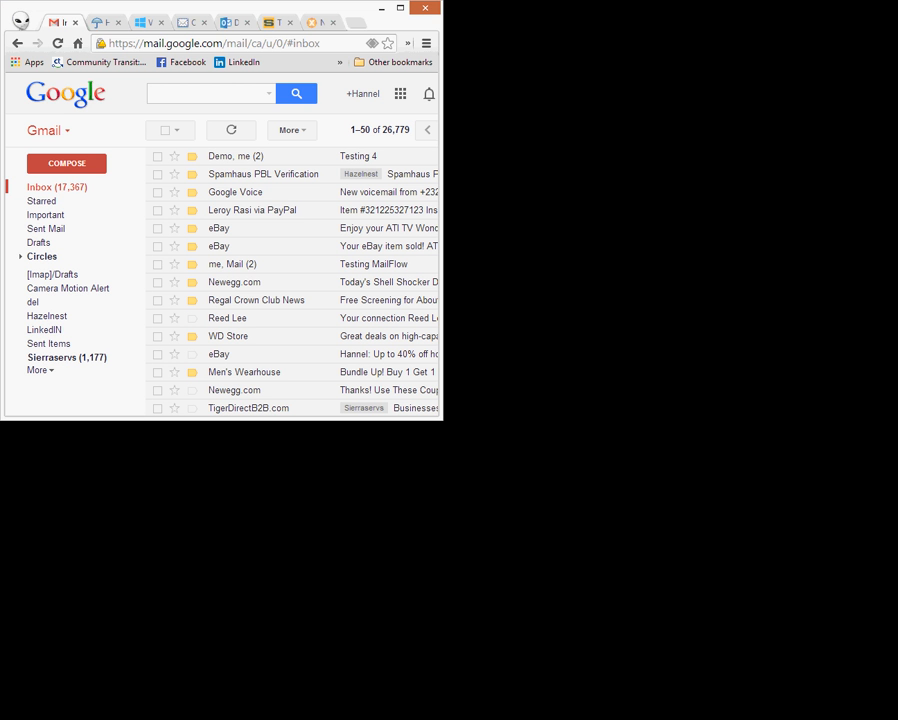
{"action": "left_click", "coordinate": [400, 8]}
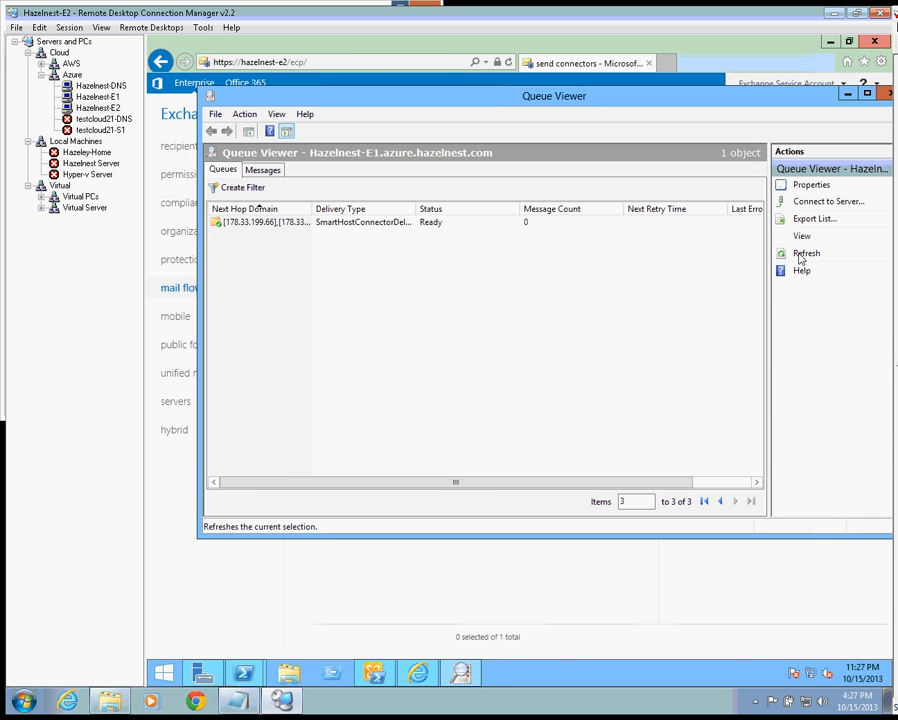
- Refresh the Hazelnest-E1 smart-host queue three times (still Ready, 0 messages), then return to Chrome
{"action": "left_click", "coordinate": [805, 254]}
{"action": "left_click", "coordinate": [800, 257]}
{"action": "left_click", "coordinate": [800, 257]}
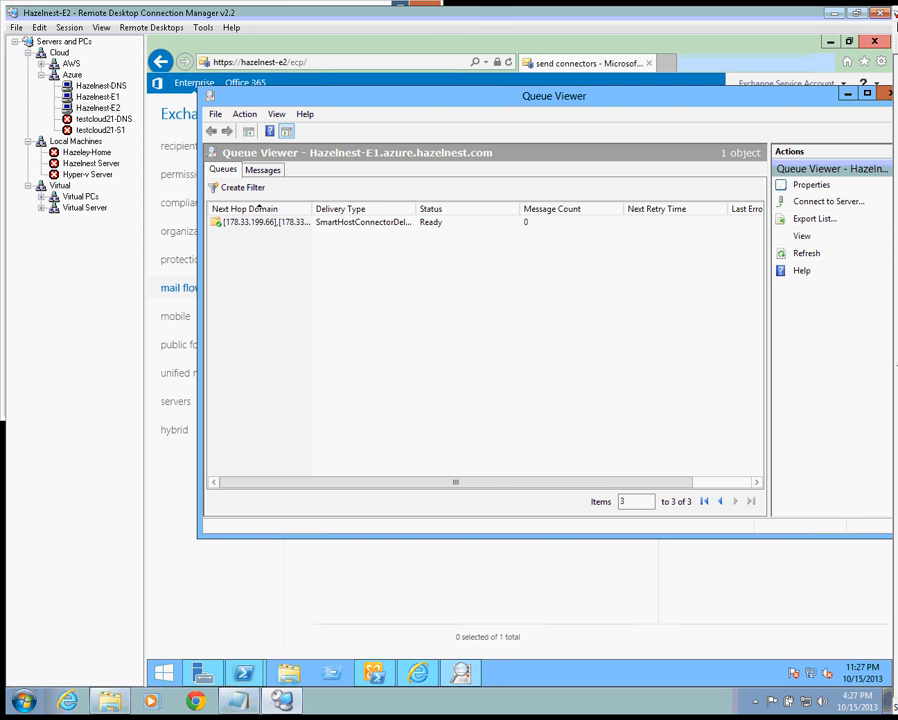
{"action": "key", "text": "alt+Tab"}
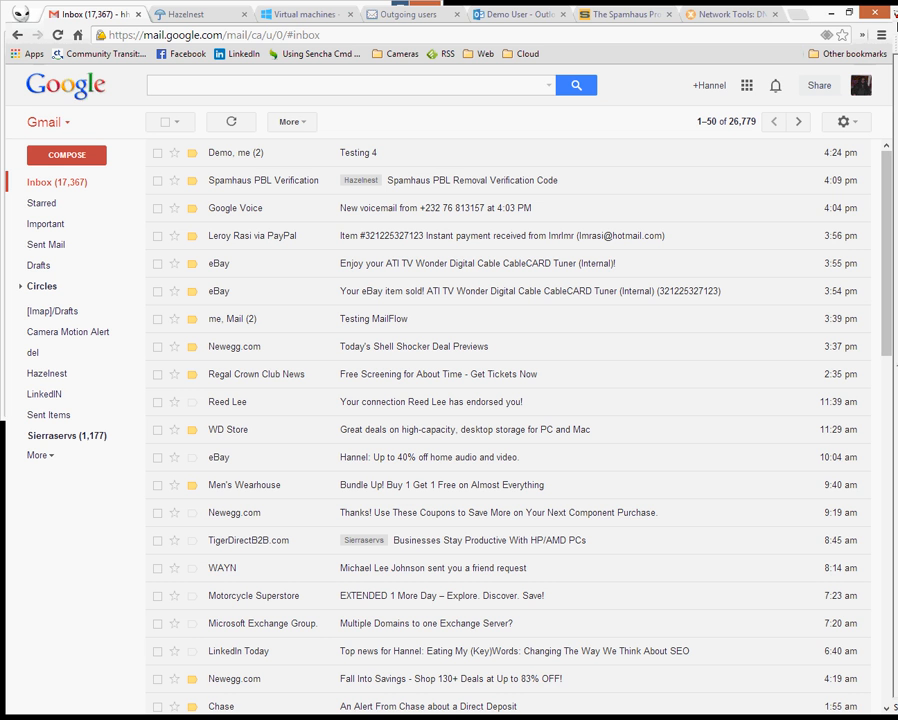
- Open the 'Got it Dude. Thanks' Testing 4 reply in the Demo User's Outlook Web App inbox
{"action": "left_click", "coordinate": [518, 17]}
{"action": "left_click", "coordinate": [222, 185]}
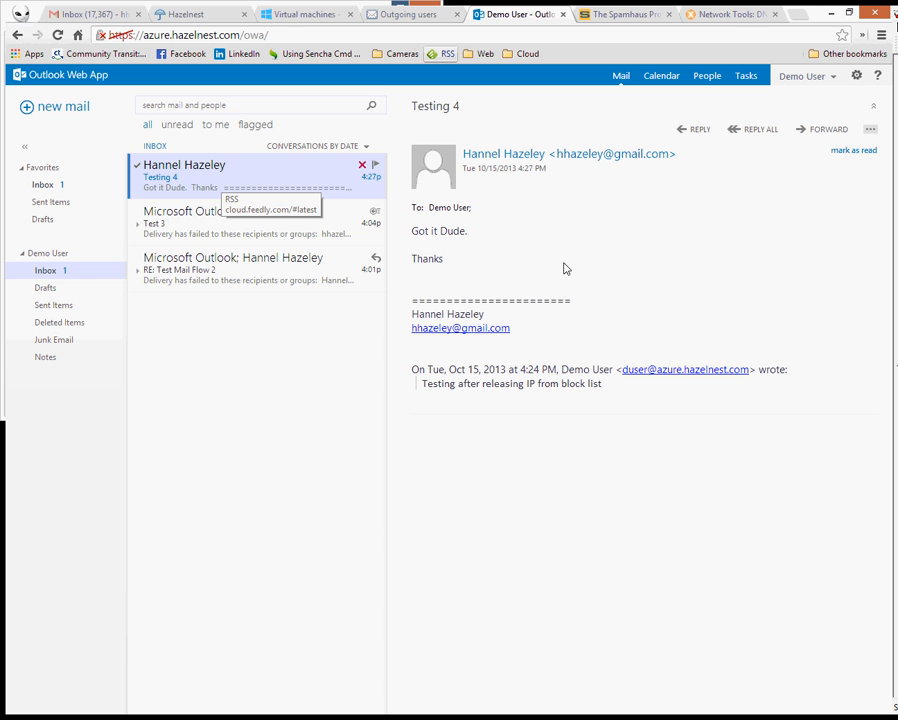
- Close the Spamhaus removal and MxToolbox Network Tools tabs, keeping the Testing 4 reply open
{"action": "left_click", "coordinate": [625, 14]}
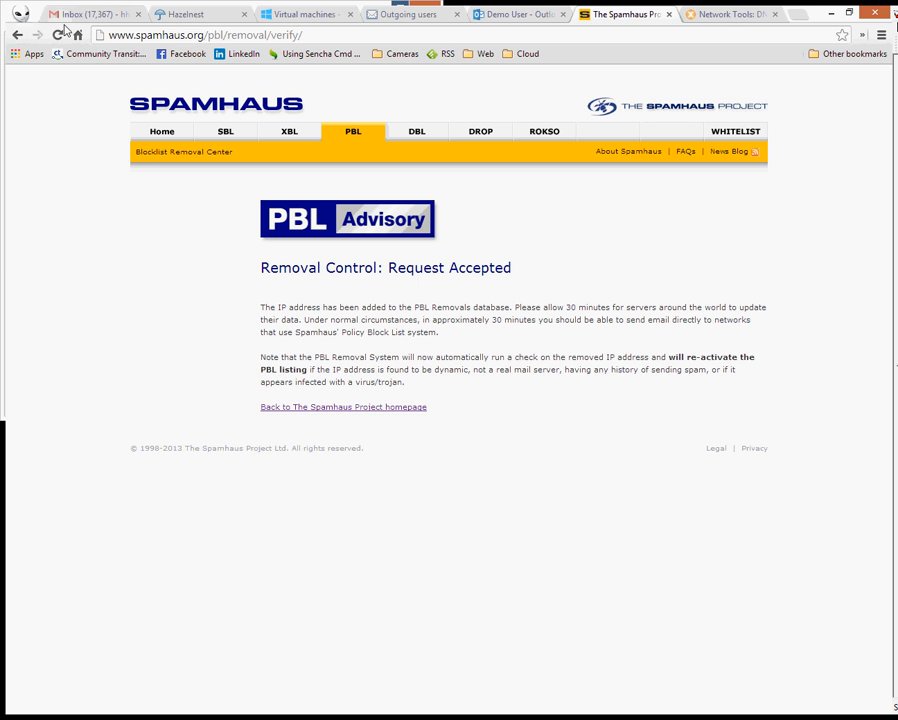
{"action": "left_click", "coordinate": [546, 16]}
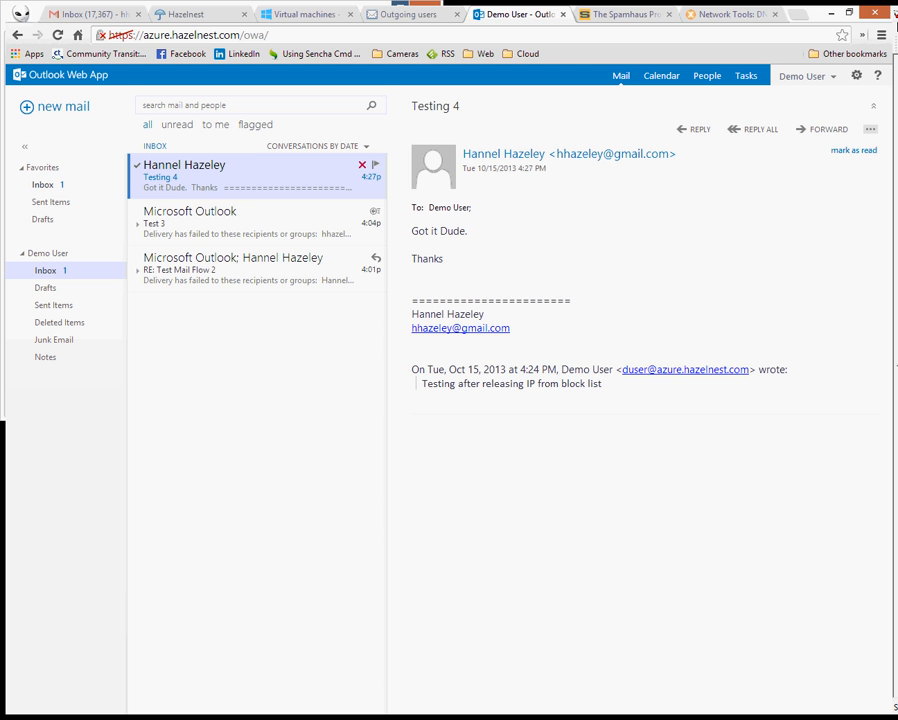
{"action": "left_click", "coordinate": [636, 19]}
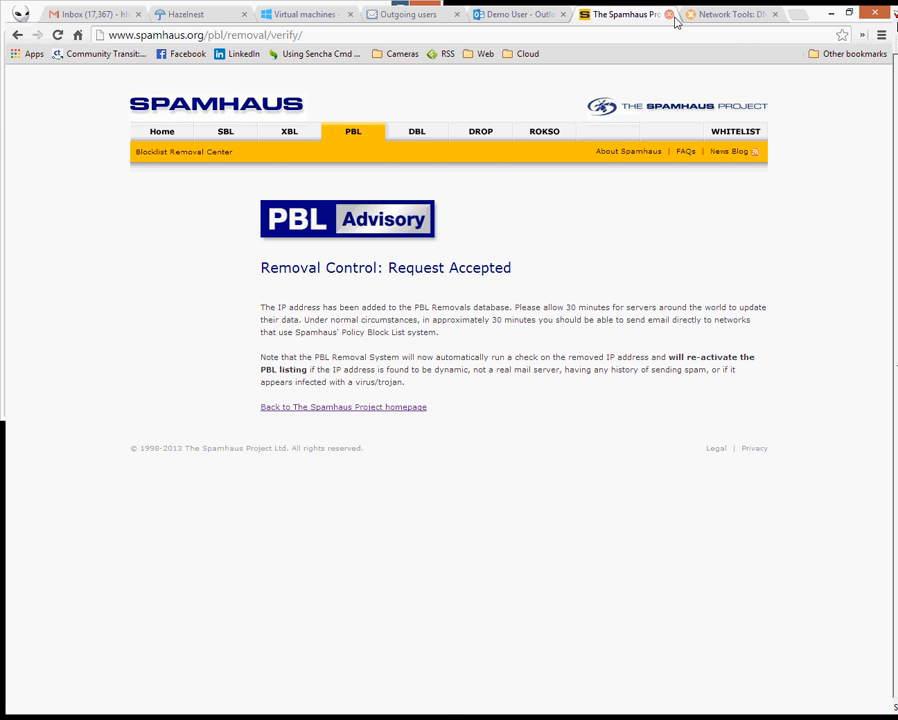
{"action": "left_click", "coordinate": [670, 15]}
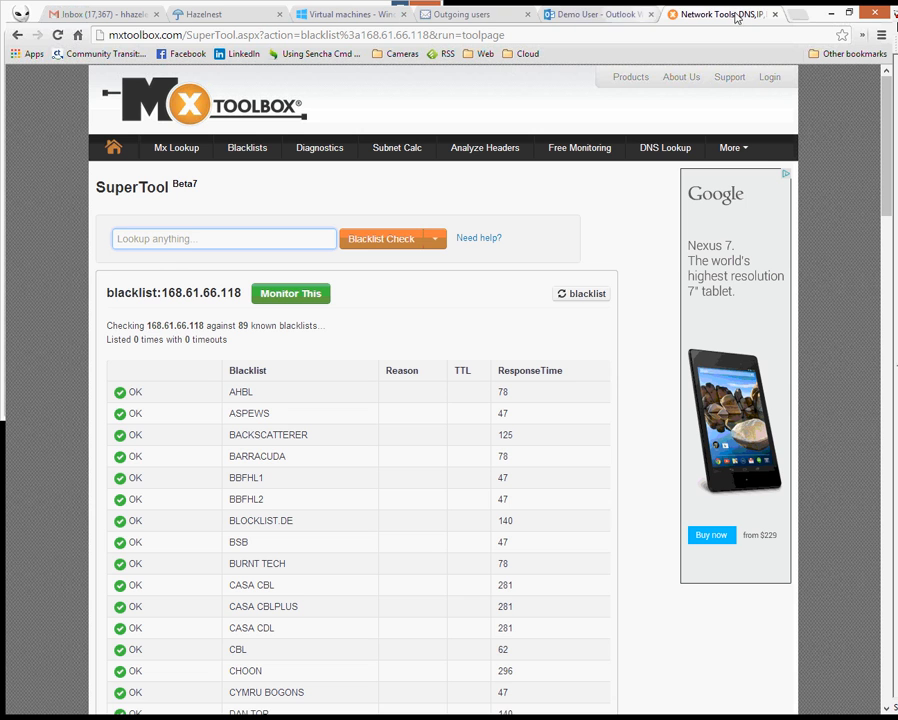
{"action": "left_click", "coordinate": [776, 15]}
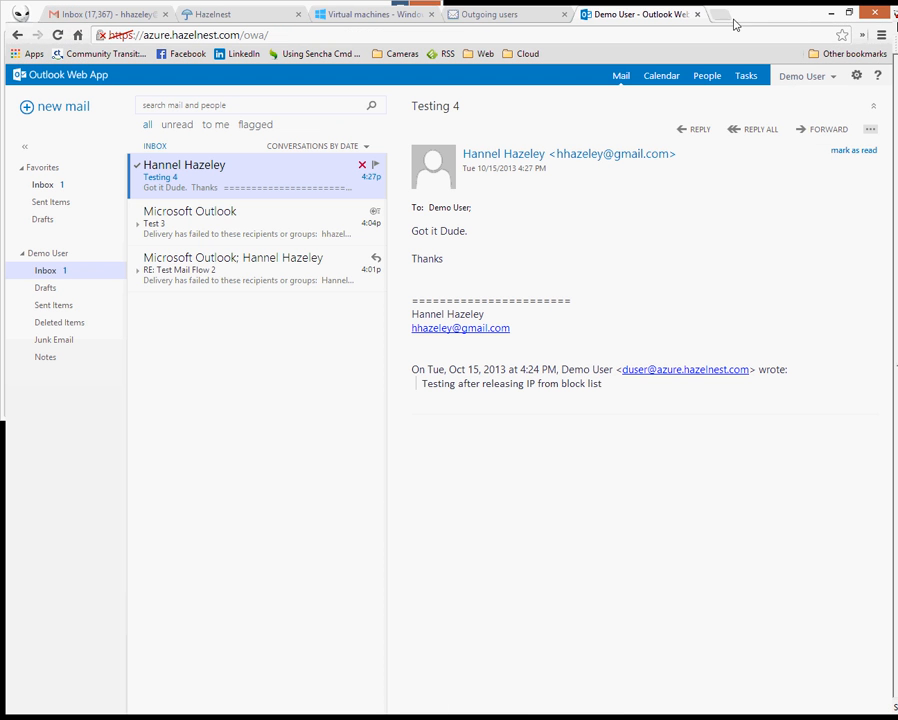